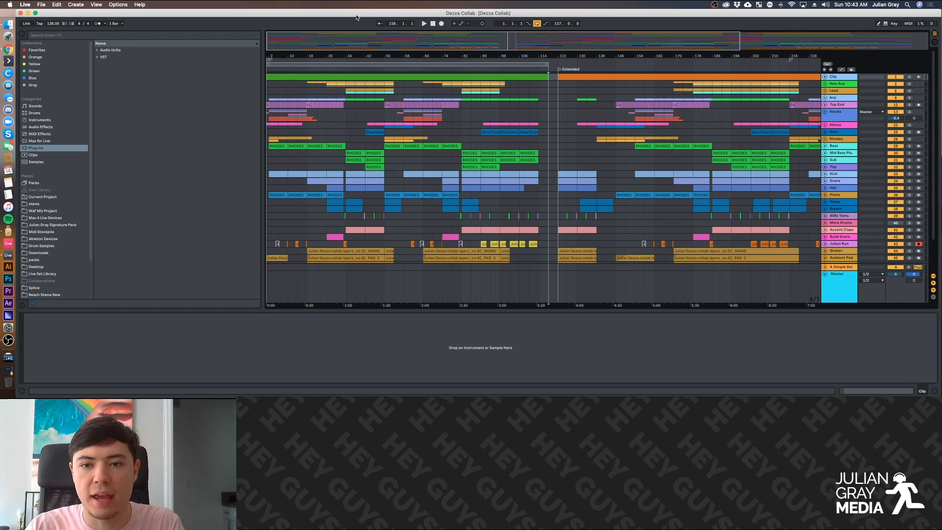
{"action": "mouse_move", "coordinate": [557, 79]}
{"action": "left_mouse_down"}
{"action": "mouse_move", "coordinate": [730, 79]}
{"action": "mouse_move", "coordinate": [448, 79]}
{"action": "mouse_move", "coordinate": [556, 88]}
{"action": "left_mouse_up"}
{"action": "left_click", "coordinate": [556, 89]}
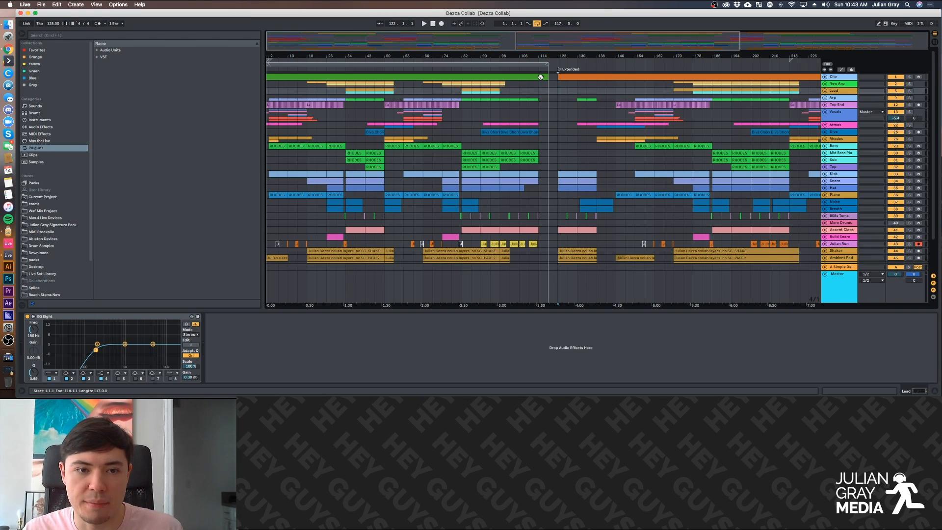
{"action": "left_click", "coordinate": [540, 77]}
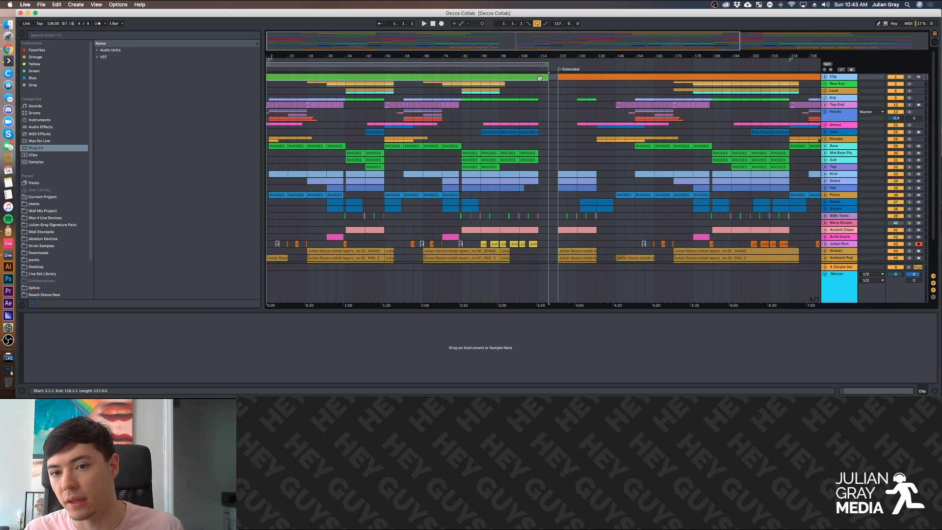
{"action": "left_click", "coordinate": [550, 89]}
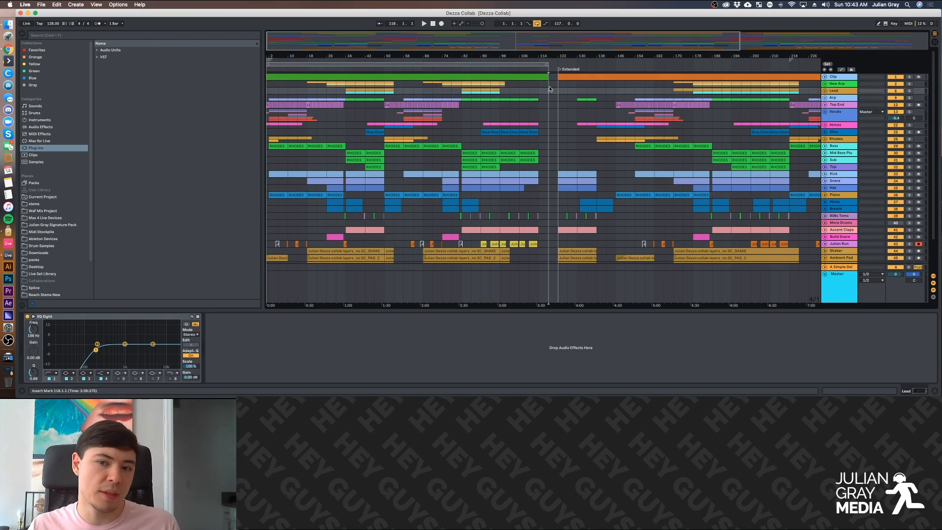
{"action": "left_click", "coordinate": [551, 81]}
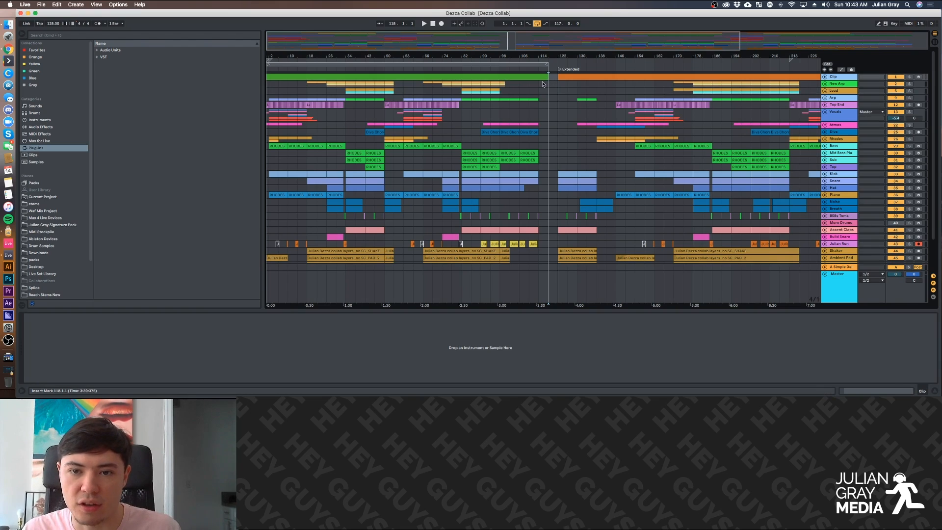
Switch the arrangement loop off and back on over the length of the green clip.
{"action": "left_click", "coordinate": [537, 74]}
{"action": "key", "text": "super+l"}
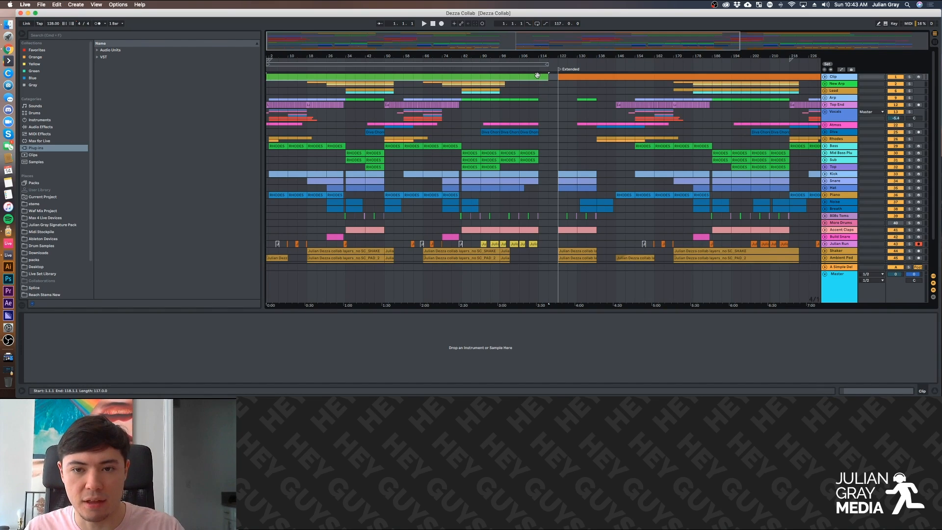
{"action": "key", "text": "super+l"}
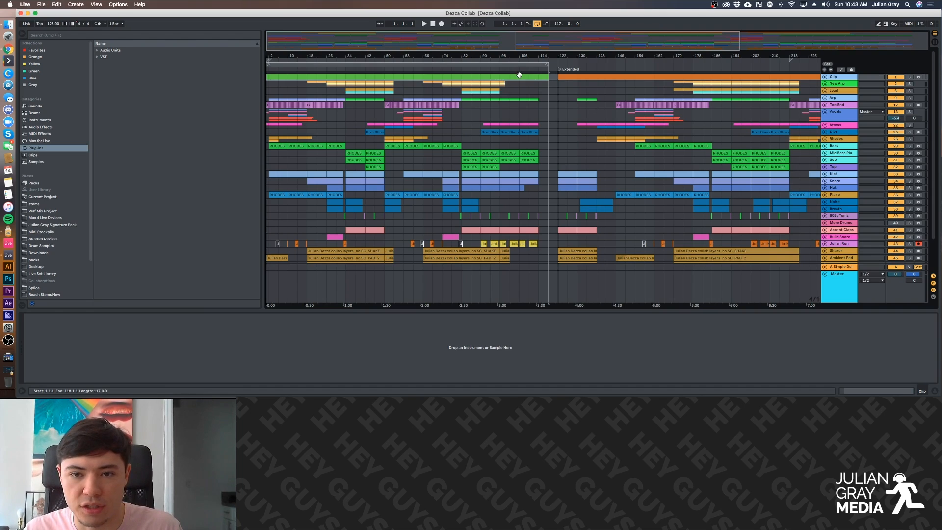
Alternate the arrangement loop between the orange Extended clip and the green clip, ending on the green one.
{"action": "left_click", "coordinate": [574, 78]}
{"action": "key", "text": "super+l"}
{"action": "left_click", "coordinate": [527, 78]}
{"action": "key", "text": "super+l"}
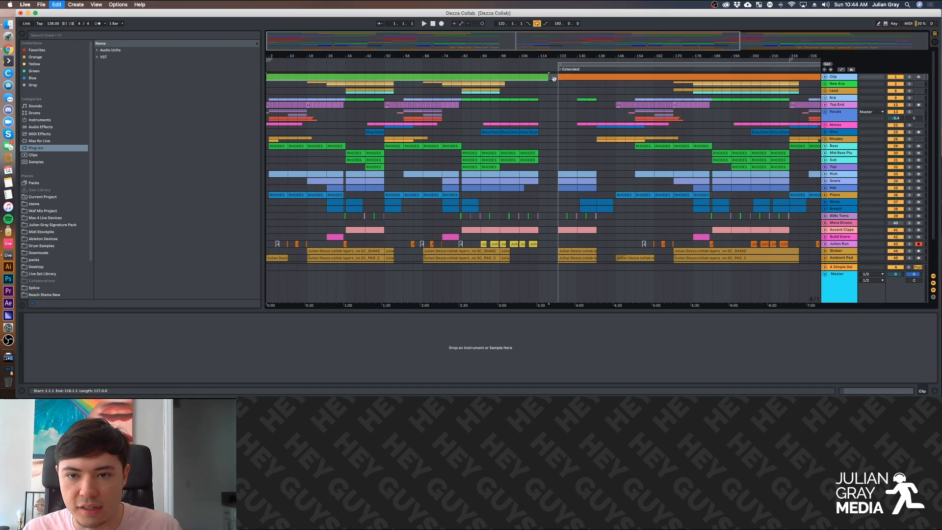
{"action": "left_click", "coordinate": [561, 78]}
{"action": "key", "text": "super+l"}
{"action": "left_click", "coordinate": [514, 75]}
{"action": "key", "text": "super+l"}
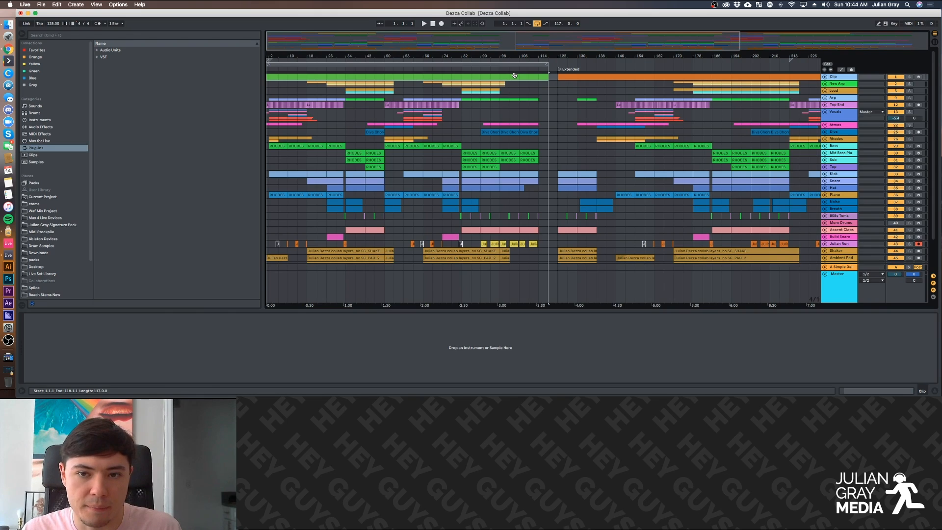
Inspect the full length of the orange MIDI clip by unfolding the Clip track, and fold the track again.
{"action": "left_click", "coordinate": [564, 77]}
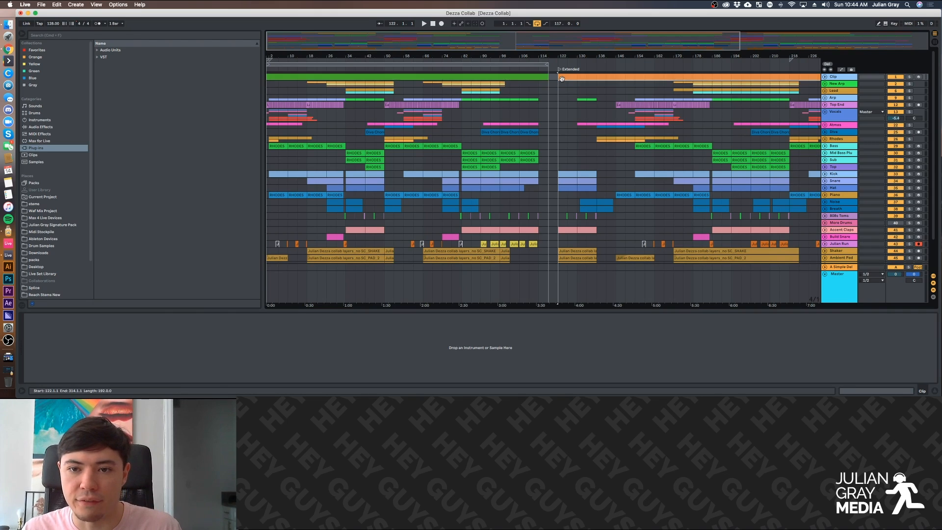
{"action": "left_click", "coordinate": [825, 77]}
{"action": "double_click", "coordinate": [586, 81]}
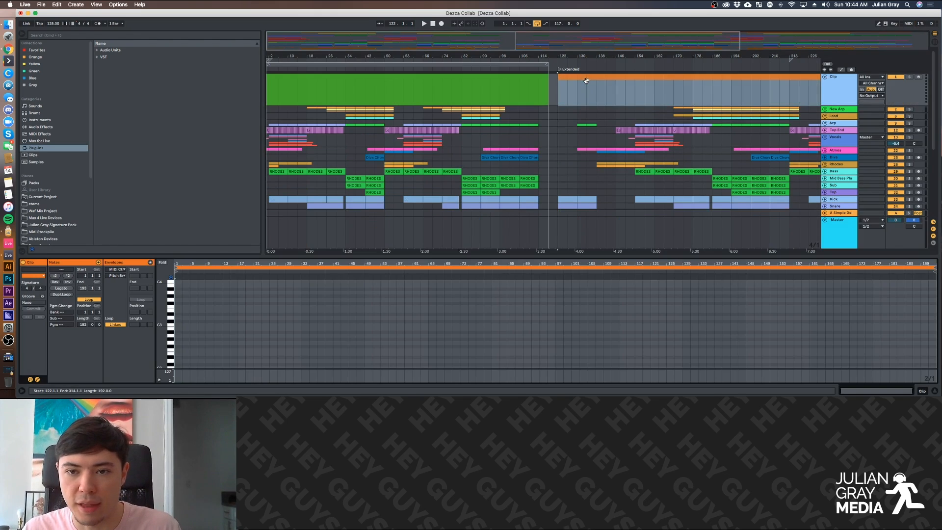
{"action": "key", "text": "minus"}
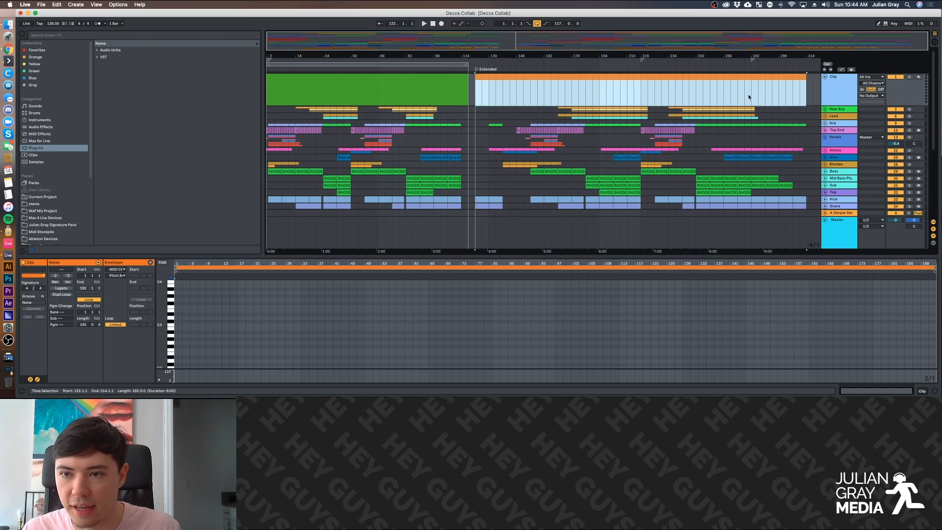
{"action": "left_click", "coordinate": [750, 99]}
{"action": "left_click", "coordinate": [757, 99]}
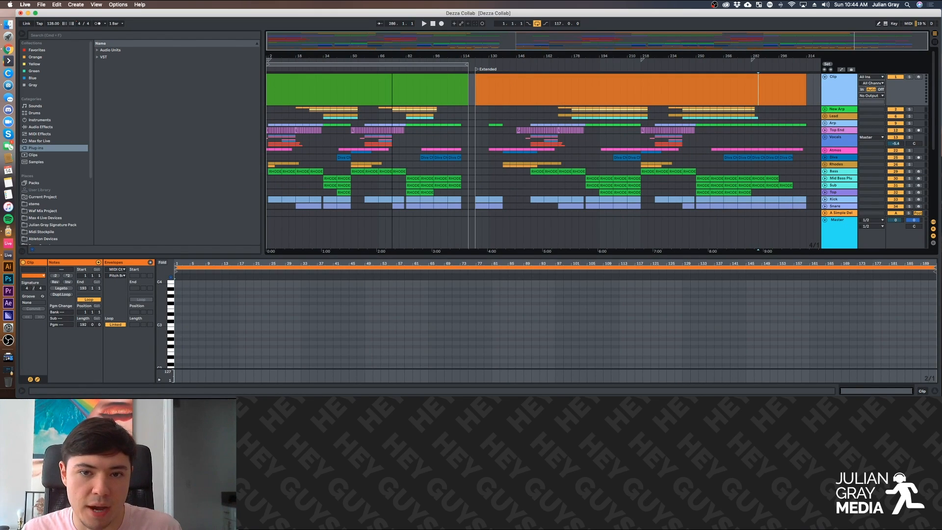
{"action": "left_click", "coordinate": [825, 77]}
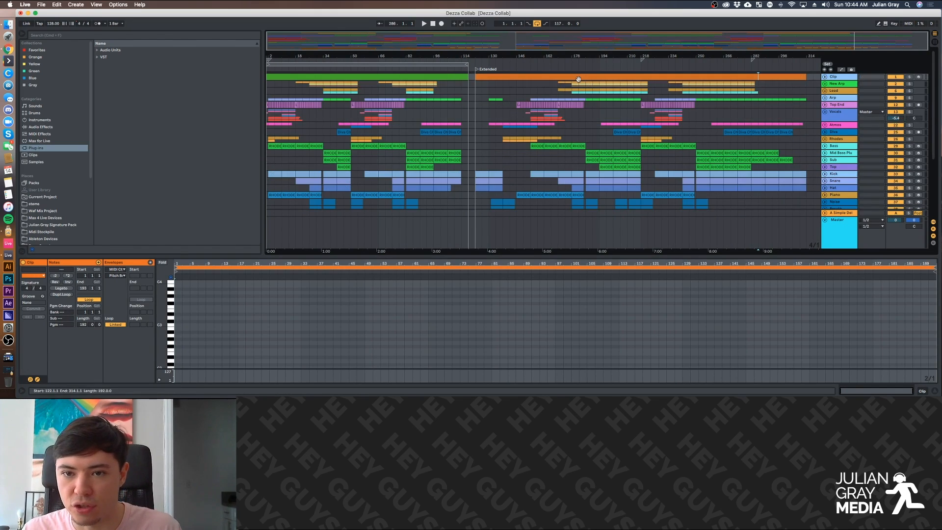
{"action": "left_click", "coordinate": [578, 77]}
{"action": "left_click", "coordinate": [477, 90]}
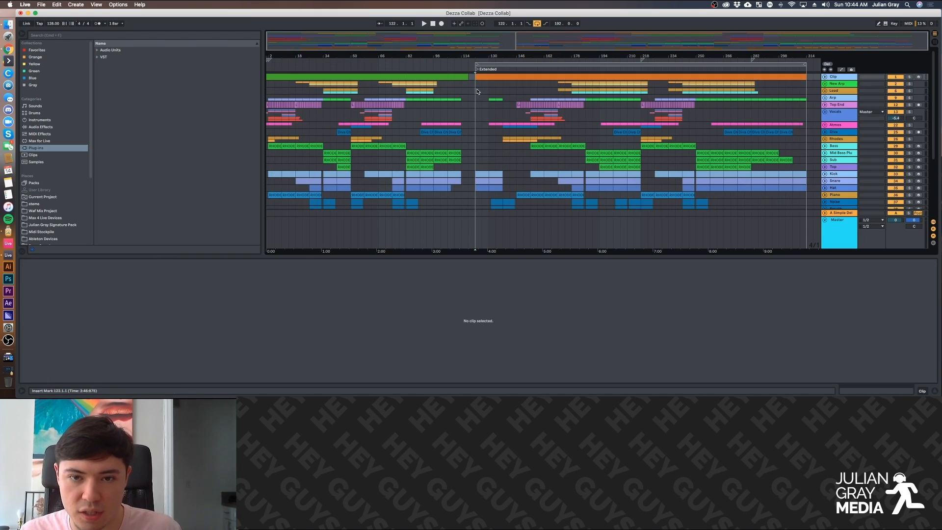
{"action": "left_click", "coordinate": [468, 84]}
{"action": "key", "text": "super+z"}
Set the arrangement loop to the length of the orange Extended clip and place the insert marker at bar 122.
{"action": "left_click", "coordinate": [491, 76]}
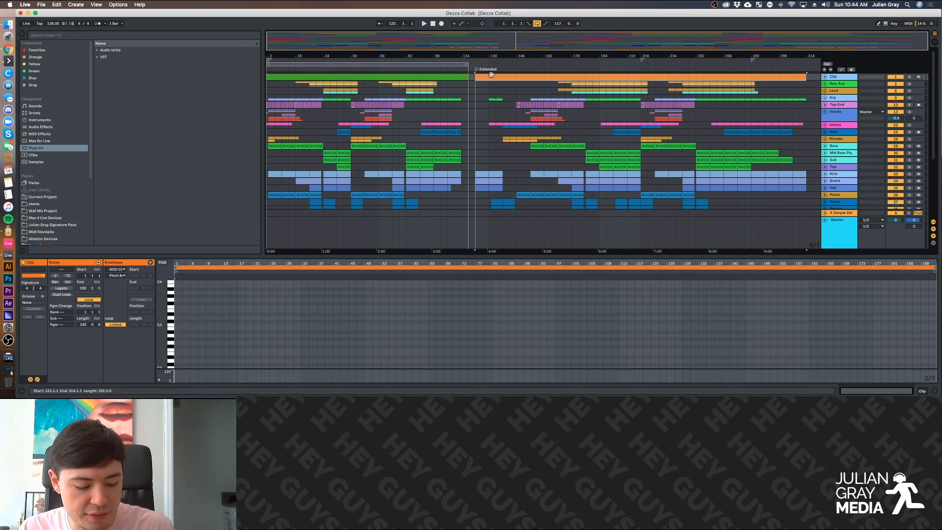
{"action": "key", "text": "super+l"}
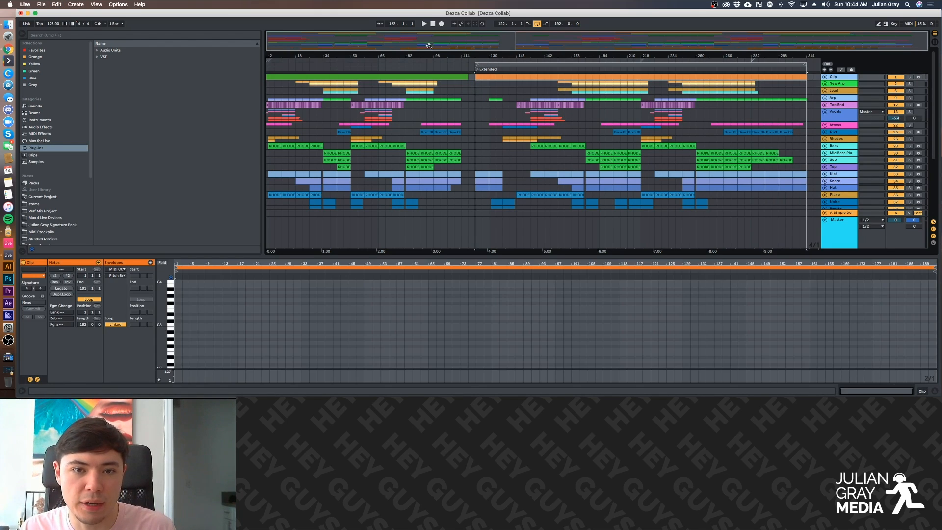
{"action": "left_click", "coordinate": [475, 85]}
{"action": "left_click", "coordinate": [481, 76]}
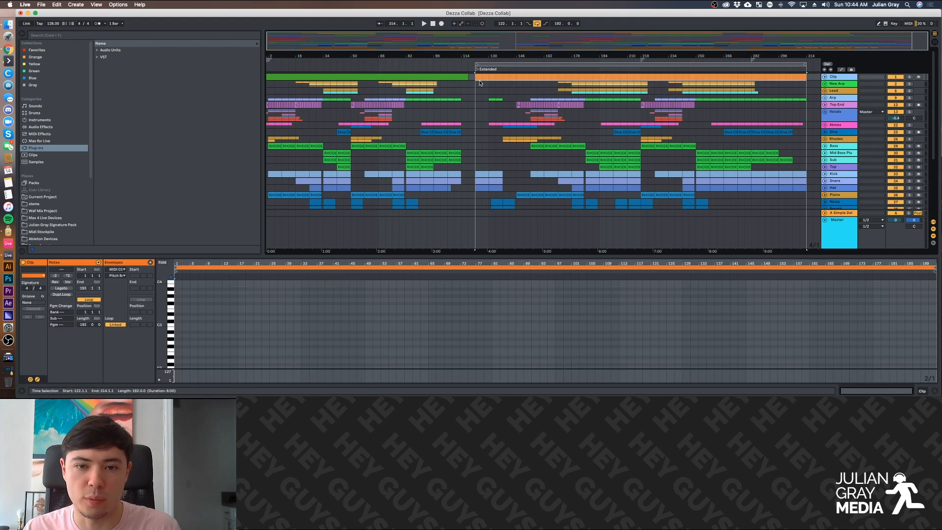
{"action": "left_click", "coordinate": [474, 84]}
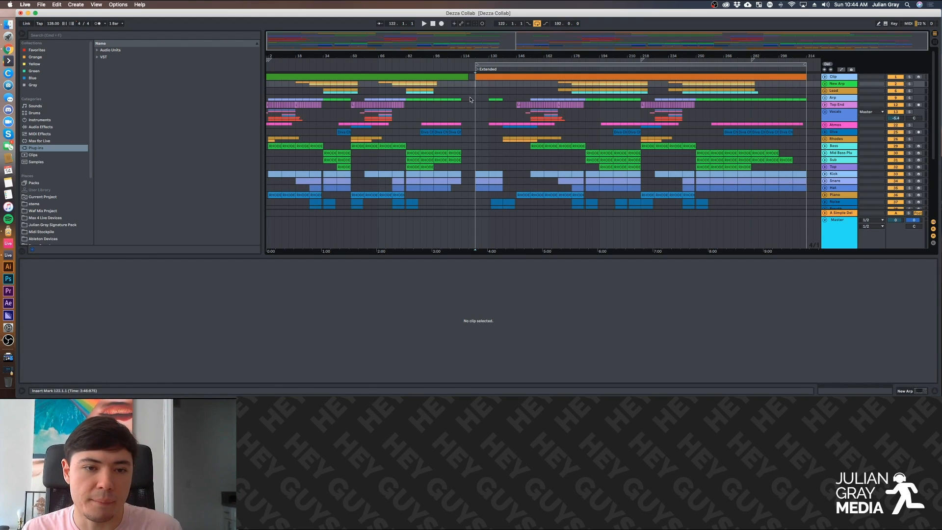
Fold the Master track and enlarge the arrangement area by shrinking the browser and the clip detail area.
{"action": "scroll", "coordinate": [470, 104], "scroll_direction": "down", "scroll_amount": 5}
{"action": "scroll", "coordinate": [469, 104], "scroll_direction": "up", "scroll_amount": 5}
{"action": "scroll", "coordinate": [470, 105], "scroll_direction": "down", "scroll_amount": 7}
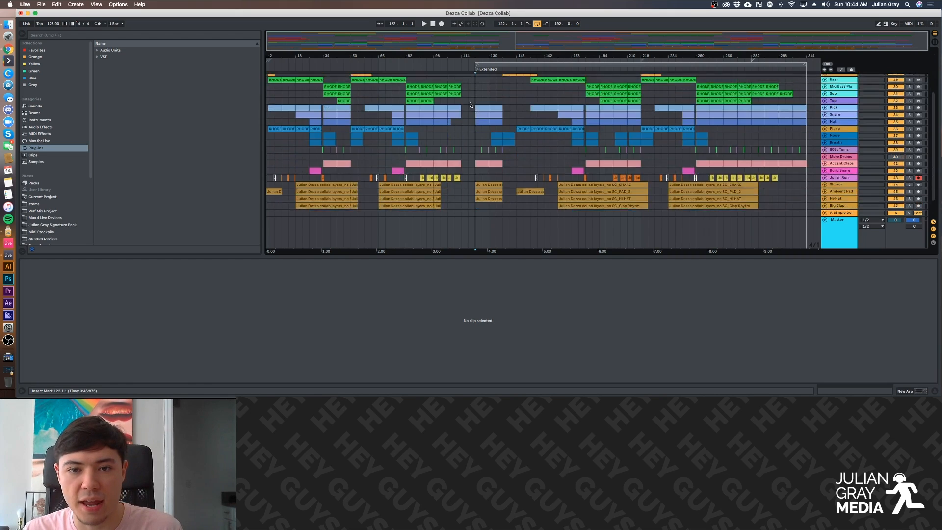
{"action": "scroll", "coordinate": [470, 105], "scroll_direction": "up", "scroll_amount": 7}
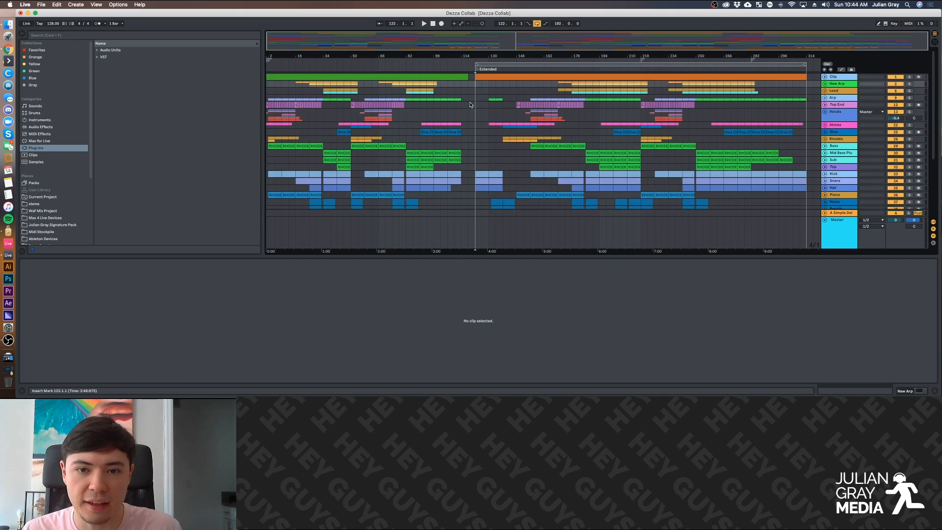
{"action": "left_click", "coordinate": [825, 222]}
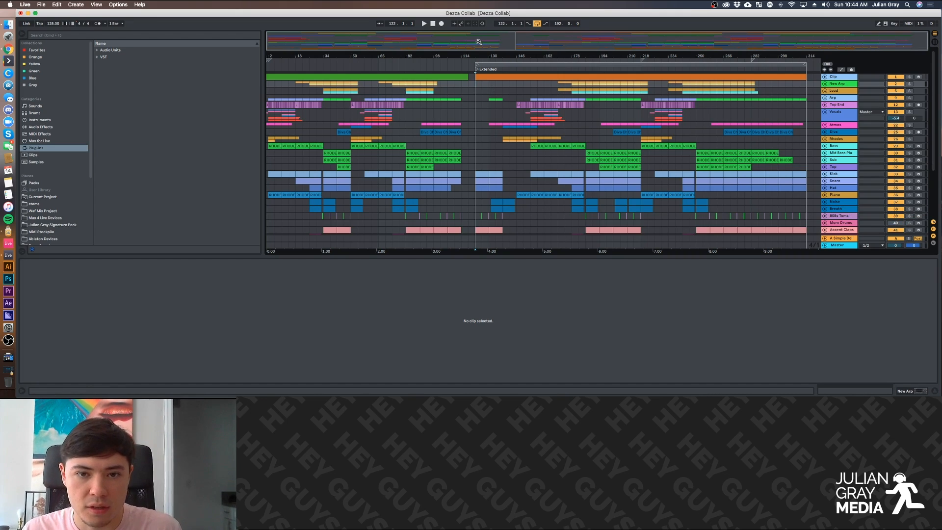
{"action": "left_click_drag", "start_coordinate": [478, 42], "coordinate": [629, 61]}
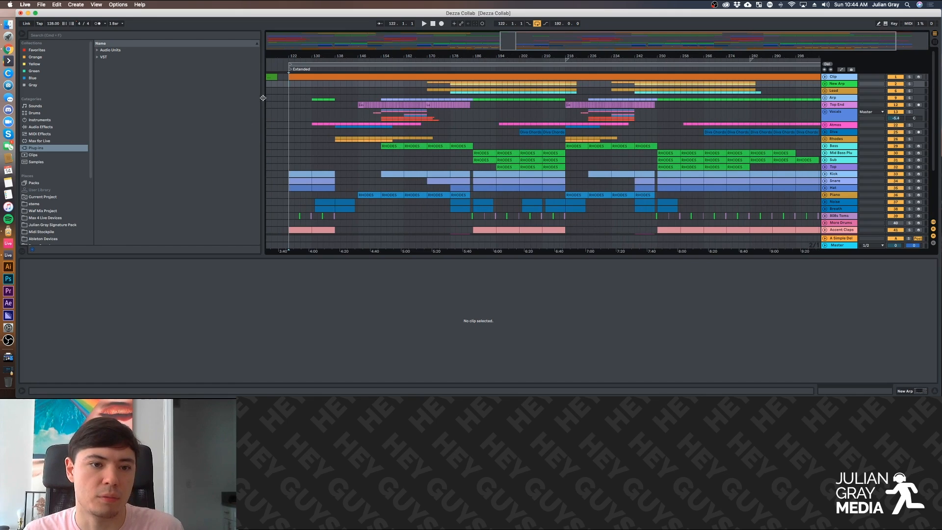
{"action": "left_click_drag", "start_coordinate": [263, 98], "coordinate": [128, 114]}
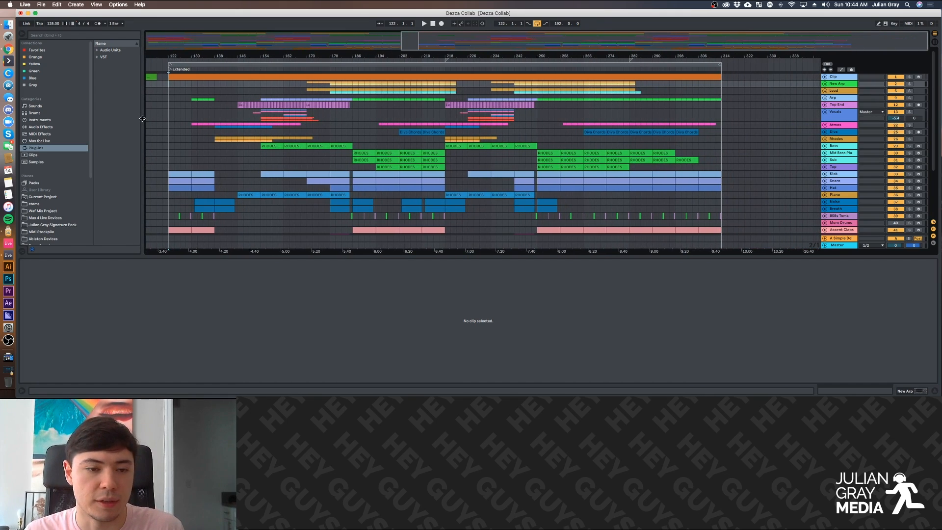
{"action": "left_click_drag", "start_coordinate": [218, 255], "coordinate": [218, 283]}
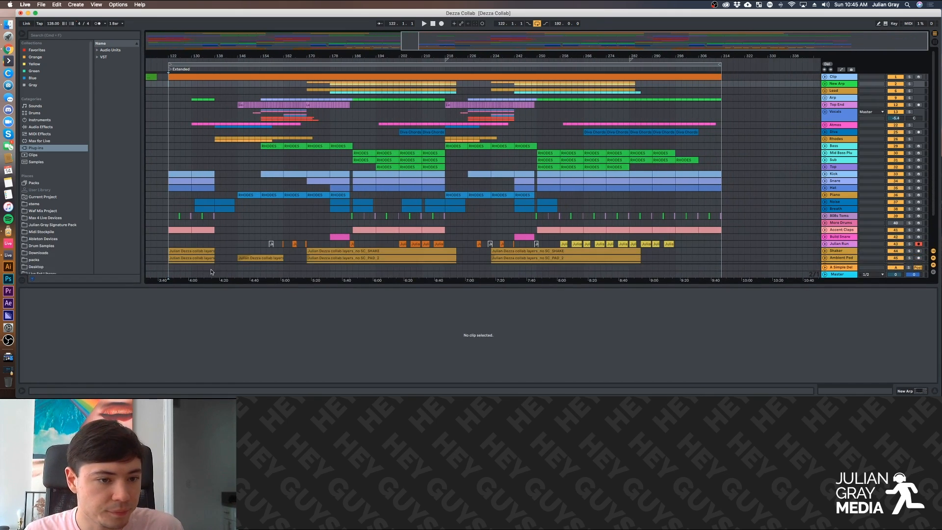
Examine the opening of the Extended arrangement from bar 120 onward across all tracks.
{"action": "left_click", "coordinate": [164, 152]}
{"action": "left_click_drag", "start_coordinate": [409, 42], "coordinate": [441, 42]}
{"action": "scroll", "coordinate": [437, 131], "scroll_direction": "down", "scroll_amount": 4}
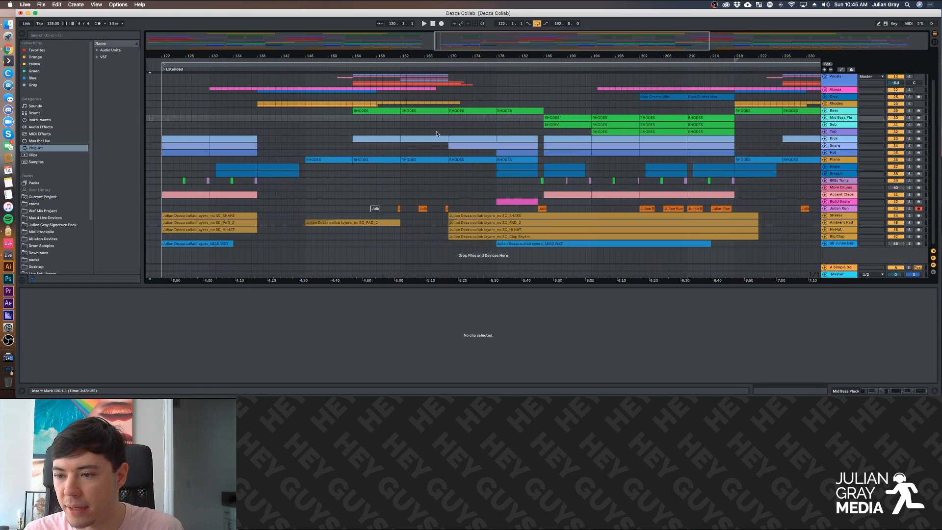
{"action": "scroll", "coordinate": [437, 133], "scroll_direction": "up", "scroll_amount": 4}
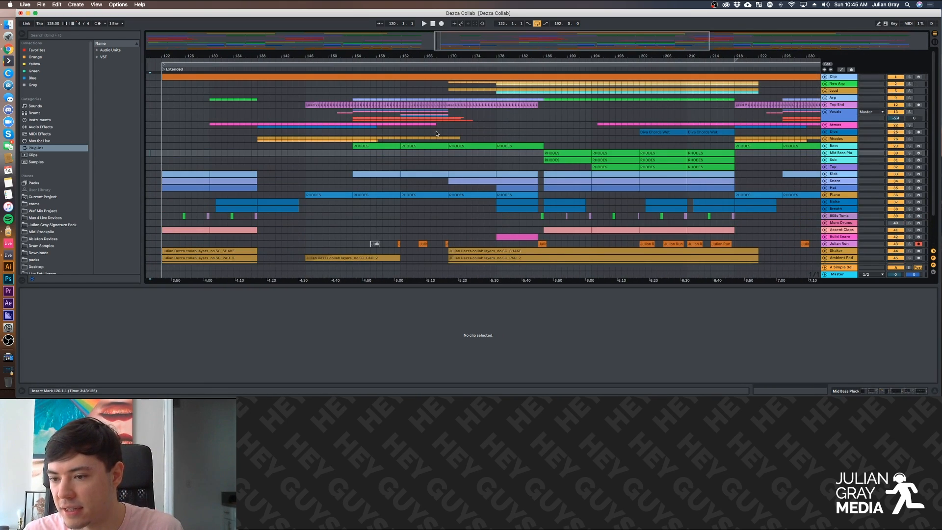
{"action": "scroll", "coordinate": [437, 133], "scroll_direction": "down", "scroll_amount": 4}
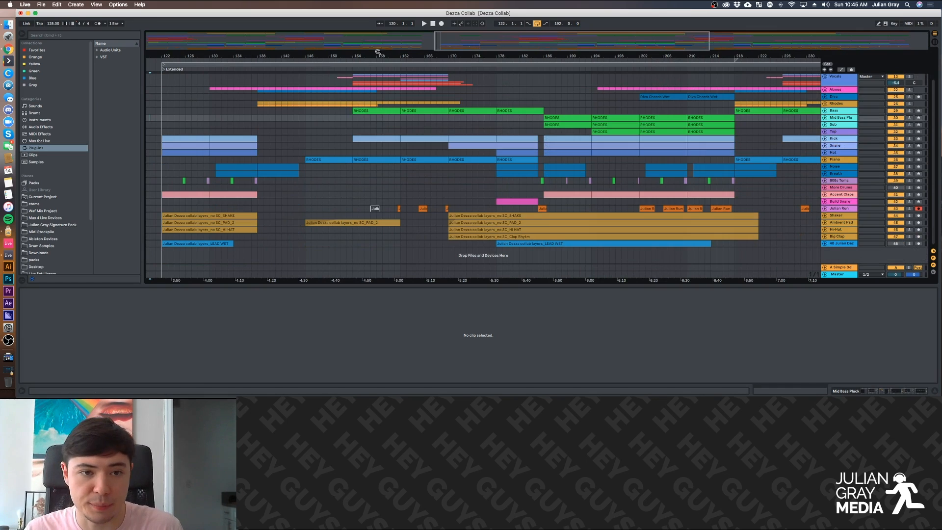
{"action": "mouse_move", "coordinate": [460, 43]}
{"action": "left_mouse_down"}
{"action": "mouse_move", "coordinate": [422, 48]}
{"action": "mouse_move", "coordinate": [452, 52]}
{"action": "left_mouse_up"}
{"action": "scroll", "coordinate": [281, 132], "scroll_direction": "up", "scroll_amount": 5}
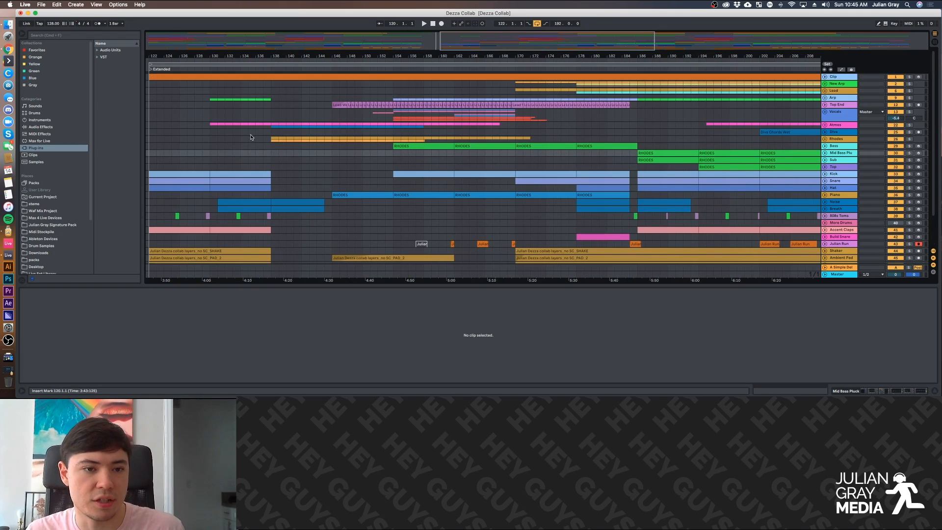
Place the insert marker at bar 122, the start of the Extended section.
{"action": "left_click", "coordinate": [150, 78]}
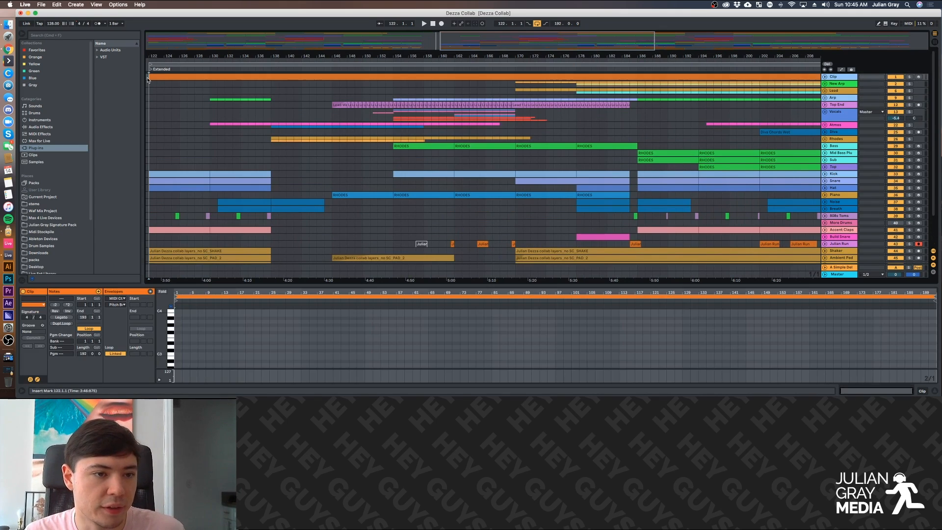
{"action": "left_click_drag", "start_coordinate": [474, 50], "coordinate": [469, 50]}
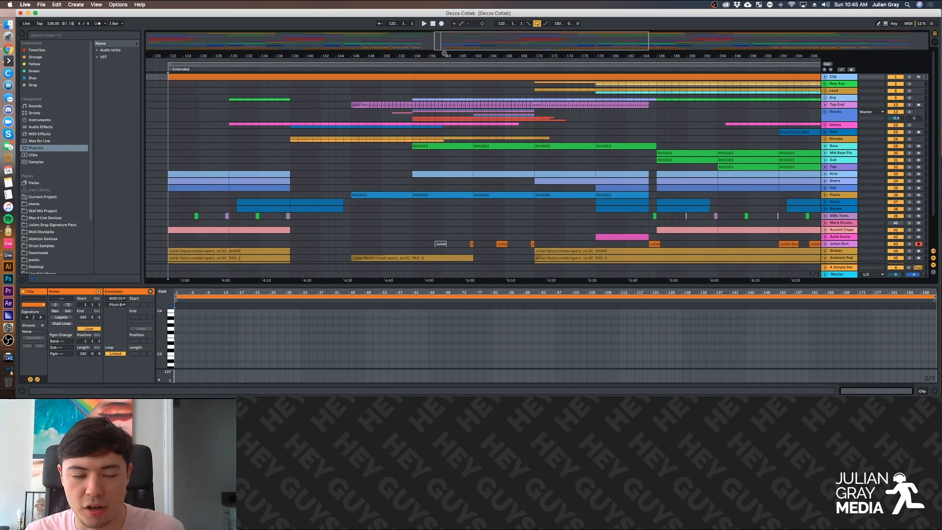
{"action": "left_click", "coordinate": [167, 78]}
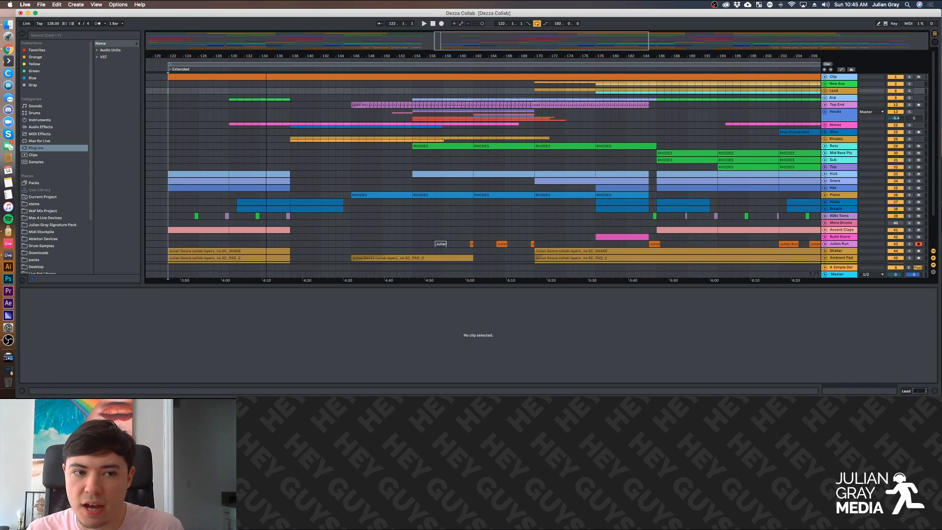
{"action": "left_click_drag", "start_coordinate": [266, 55], "coordinate": [277, 56]}
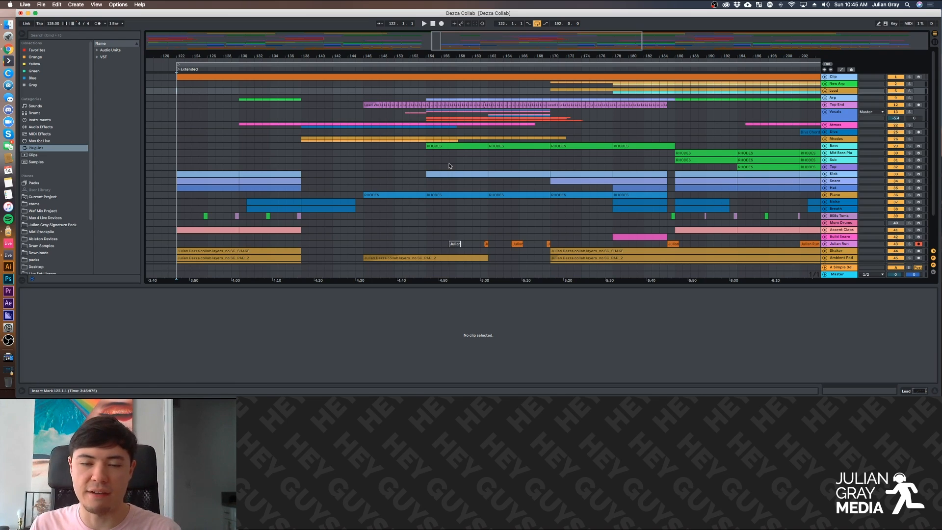
Examine the lower tracks of the Extended arrangement around bars 154 to 162.
{"action": "left_click", "coordinate": [488, 152]}
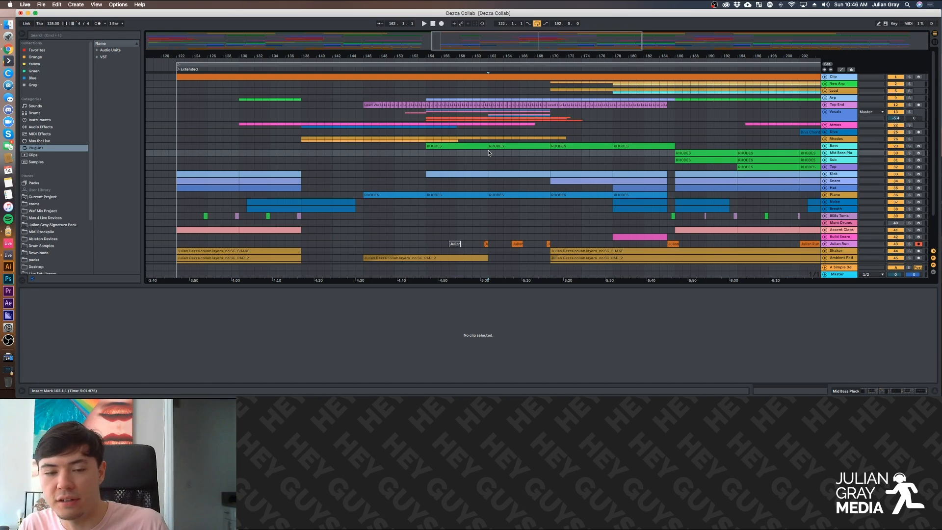
{"action": "scroll", "coordinate": [429, 162], "scroll_direction": "down", "scroll_amount": 3}
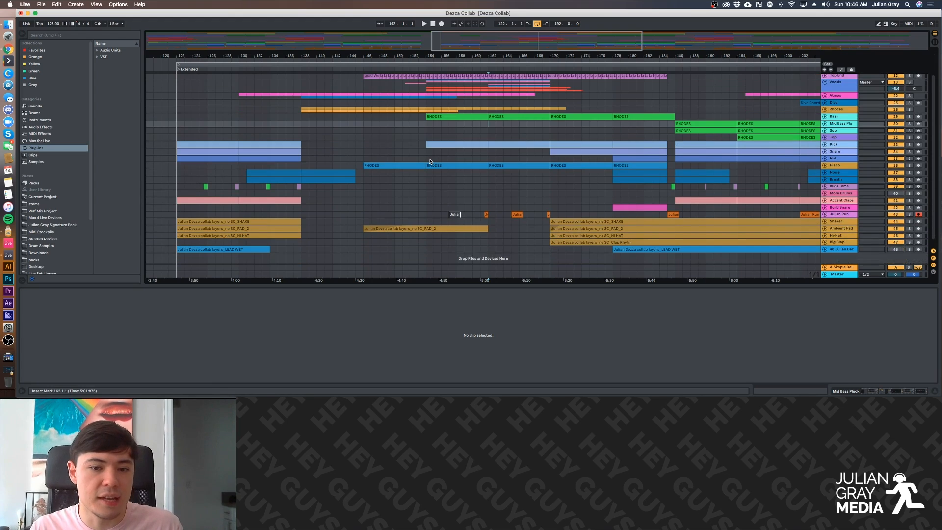
{"action": "scroll", "coordinate": [430, 162], "scroll_direction": "down", "scroll_amount": 2}
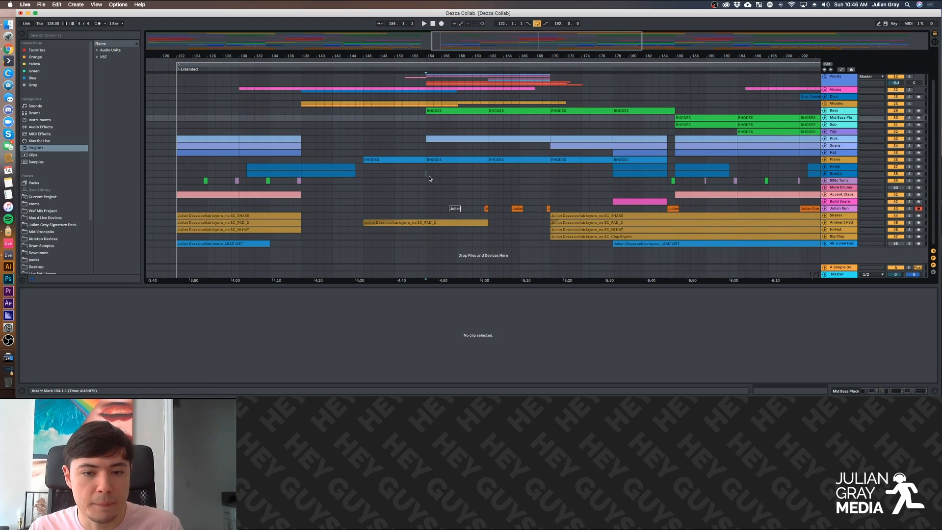
Examine the Extended arrangement at bar 154, from the lower drum and effect tracks up to the bass tracks.
{"action": "left_click", "coordinate": [426, 167]}
{"action": "scroll", "coordinate": [425, 167], "scroll_direction": "up", "scroll_amount": 5}
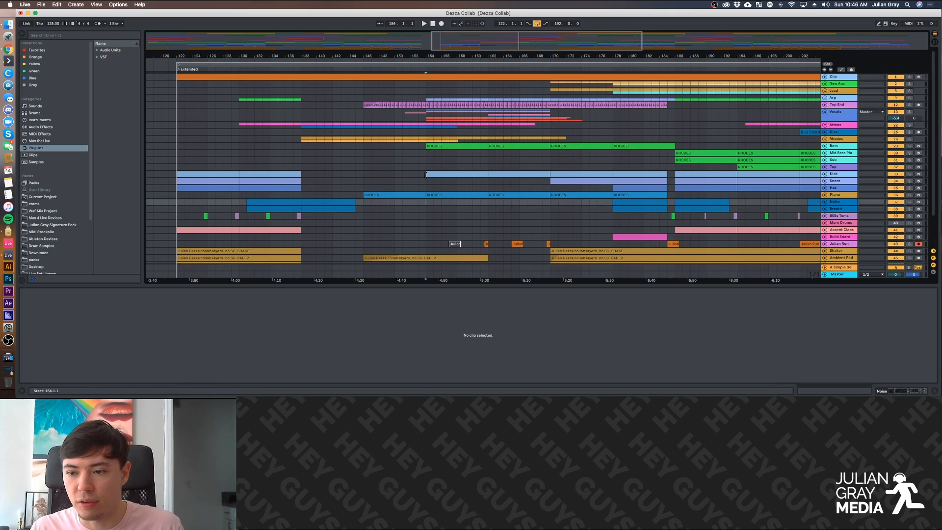
{"action": "scroll", "coordinate": [426, 168], "scroll_direction": "down", "scroll_amount": 5}
{"action": "left_click", "coordinate": [426, 174]}
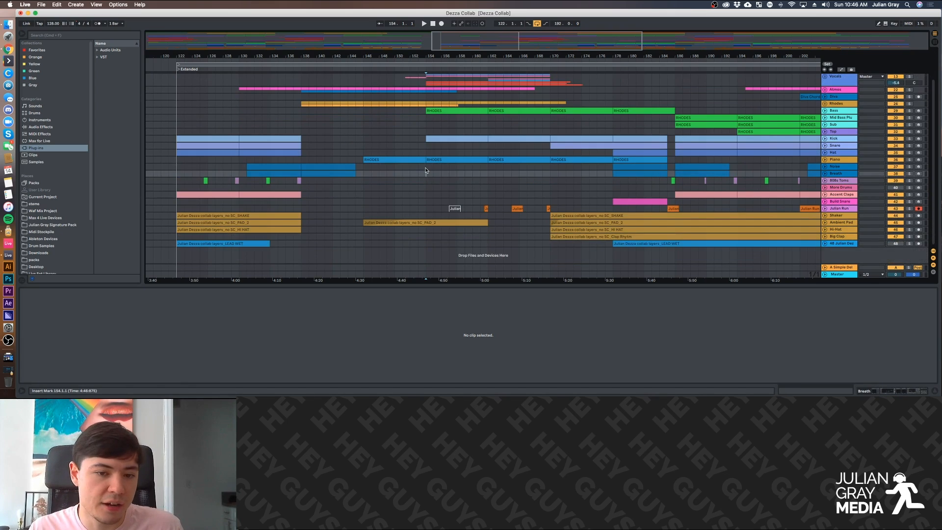
{"action": "scroll", "coordinate": [426, 184], "scroll_direction": "up", "scroll_amount": 5}
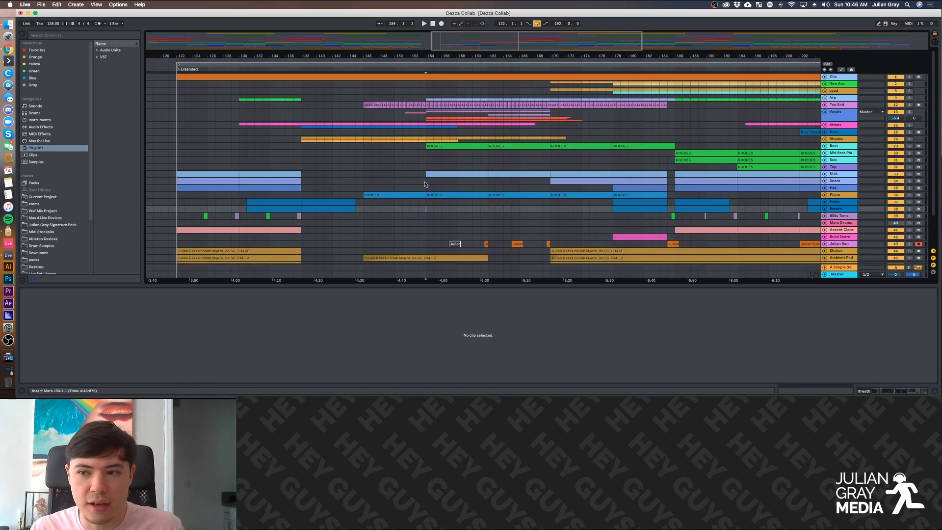
{"action": "left_click", "coordinate": [425, 182]}
{"action": "left_click", "coordinate": [426, 175]}
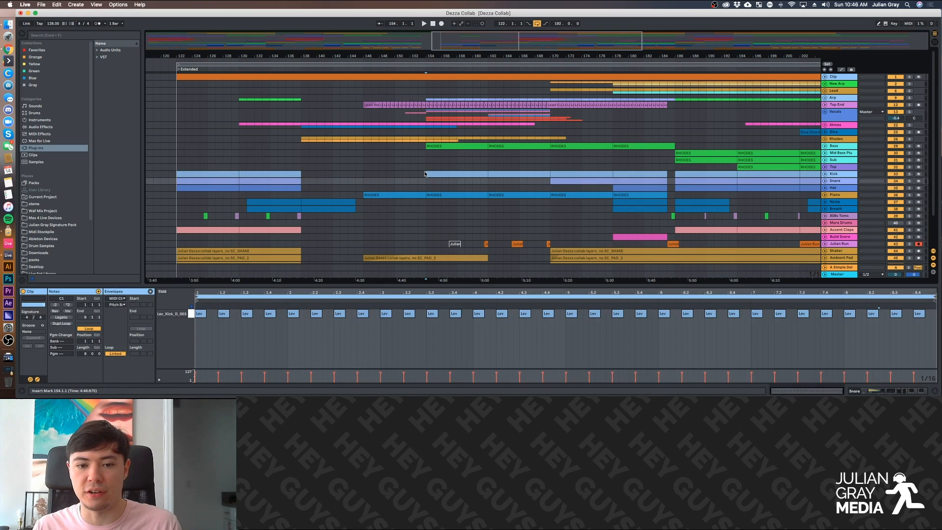
{"action": "left_click", "coordinate": [426, 169]}
{"action": "left_click", "coordinate": [425, 161]}
{"action": "left_click", "coordinate": [425, 153]}
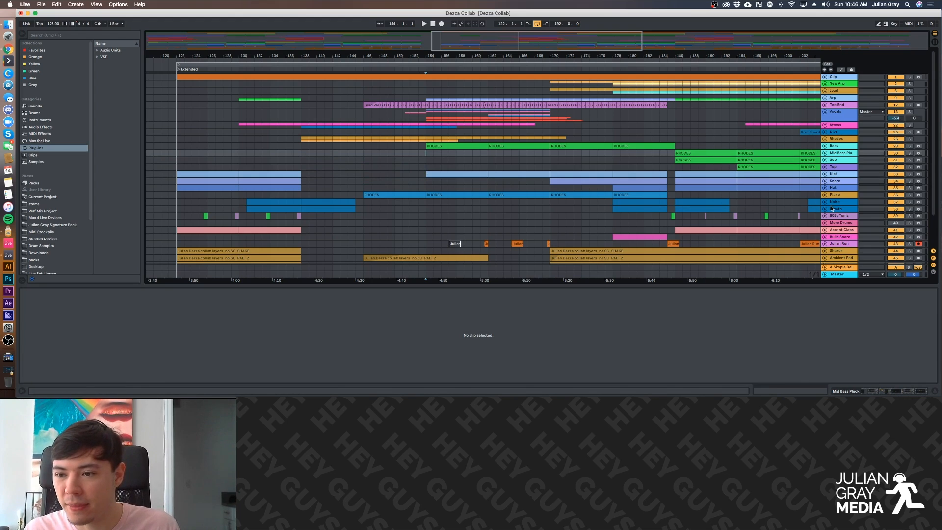
{"action": "left_click", "coordinate": [841, 160]}
{"action": "scroll", "coordinate": [843, 171], "scroll_direction": "down", "scroll_amount": 2}
{"action": "scroll", "coordinate": [843, 182], "scroll_direction": "up", "scroll_amount": 2}
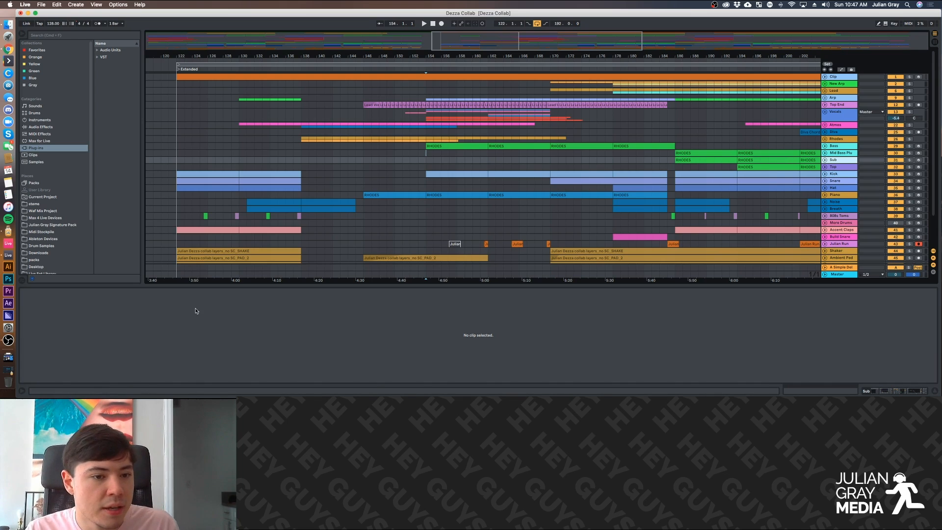
Return the insert marker to the start of the Extended section at bar 122 and inspect the Hat clip there.
{"action": "left_click", "coordinate": [179, 156]}
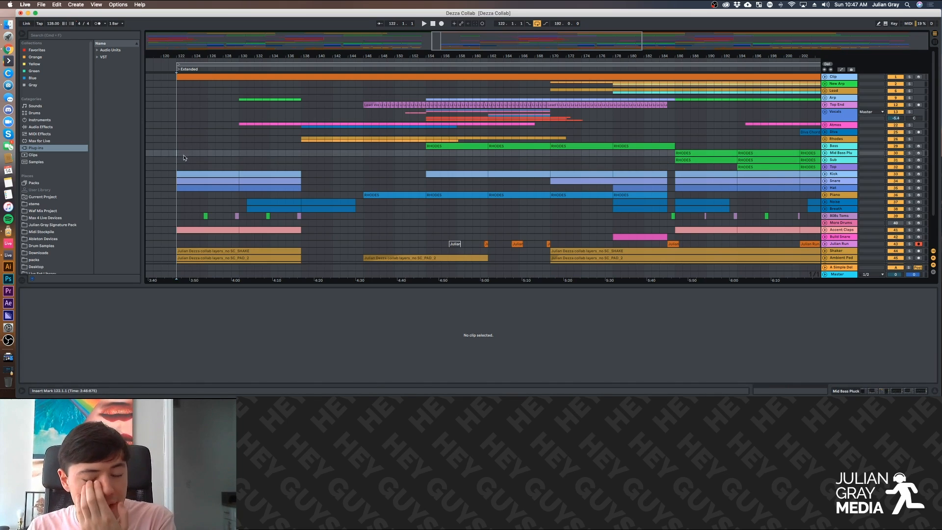
{"action": "scroll", "coordinate": [625, 179], "scroll_direction": "down", "scroll_amount": 3}
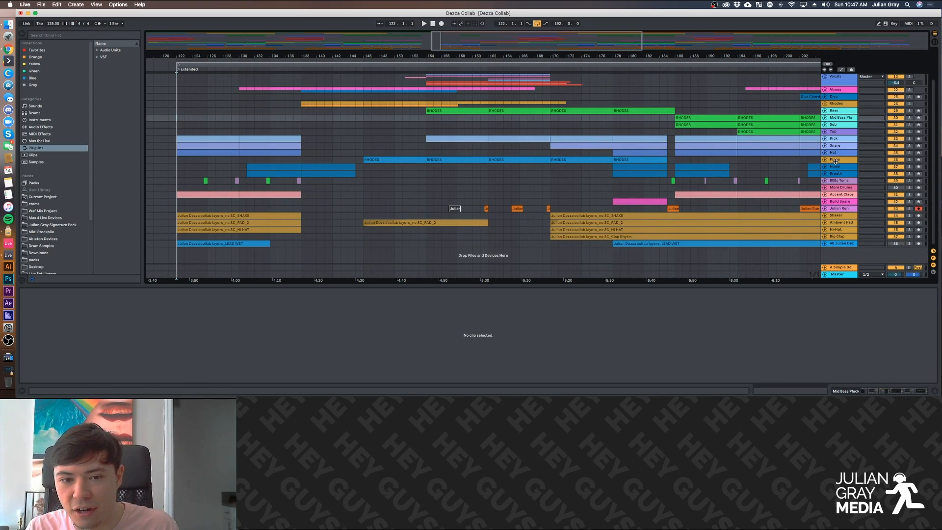
{"action": "left_click", "coordinate": [175, 154]}
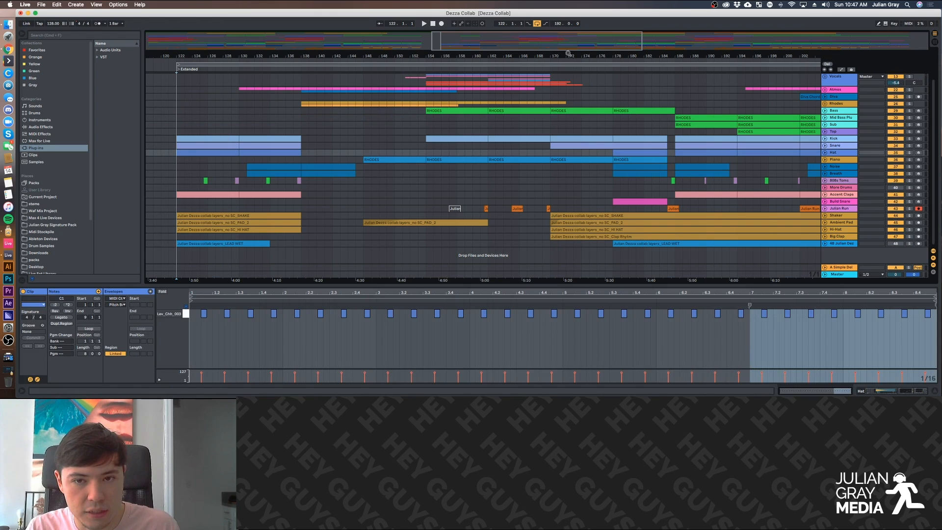
{"action": "mouse_move", "coordinate": [568, 55]}
{"action": "left_mouse_down"}
{"action": "mouse_move", "coordinate": [609, 55]}
{"action": "mouse_move", "coordinate": [557, 57]}
{"action": "left_mouse_up"}
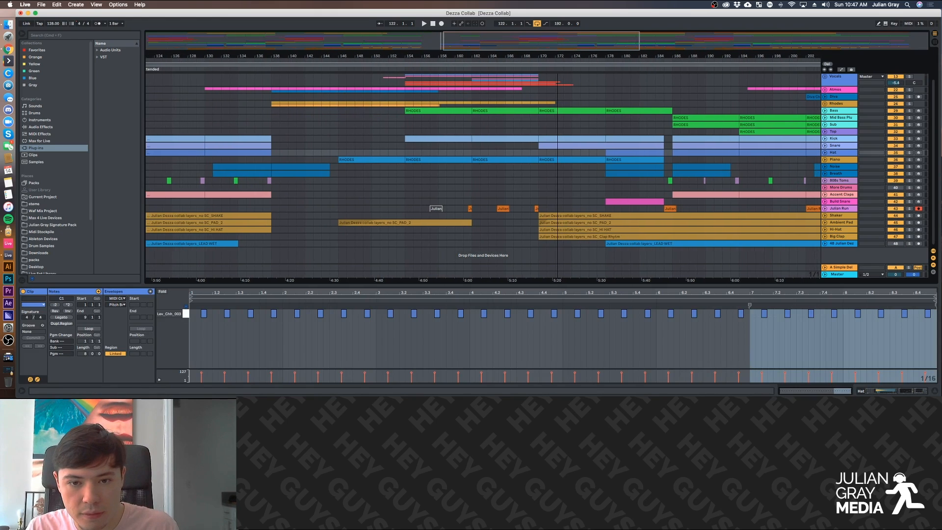
Play the arrangement from bar 154 and again from bar 138, where the drums drop out.
{"action": "left_click", "coordinate": [308, 150]}
{"action": "left_click", "coordinate": [388, 141]}
{"action": "left_click", "coordinate": [403, 148]}
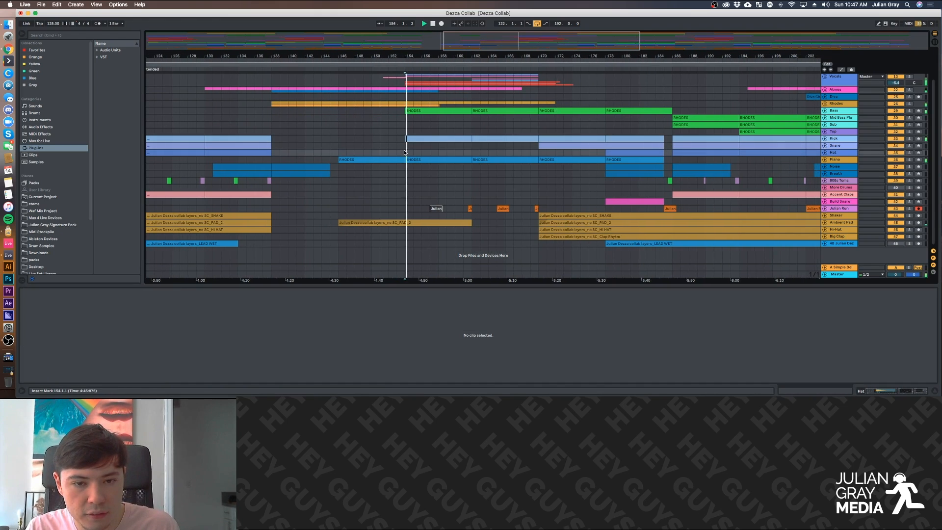
{"action": "left_click", "coordinate": [271, 154]}
{"action": "key", "text": "space"}
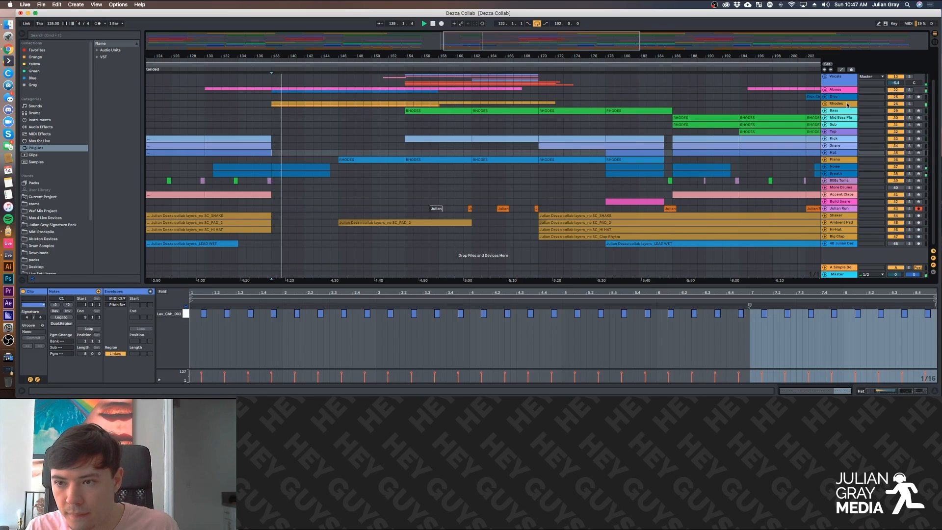
Solo the Rhodes group and unfold it to show its tracks.
{"action": "left_click", "coordinate": [870, 103]}
{"action": "left_click", "coordinate": [909, 104]}
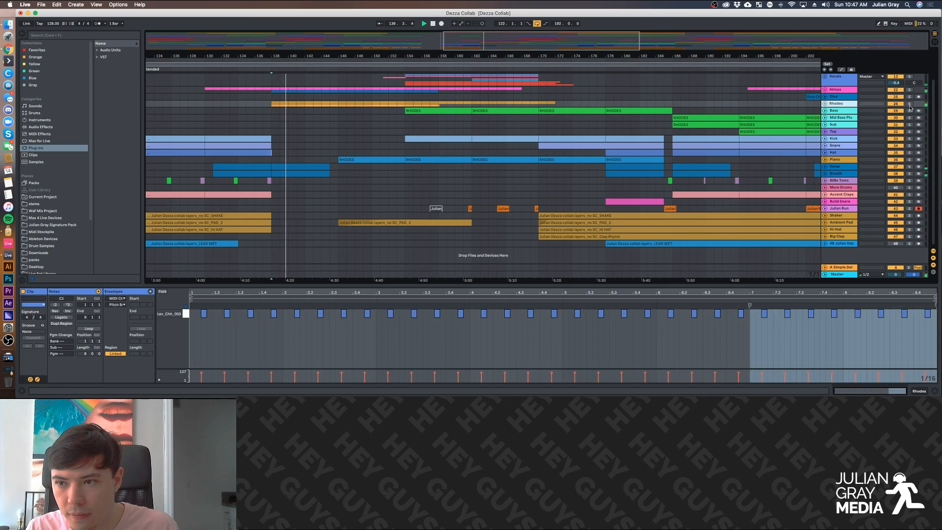
{"action": "double_click", "coordinate": [835, 104]}
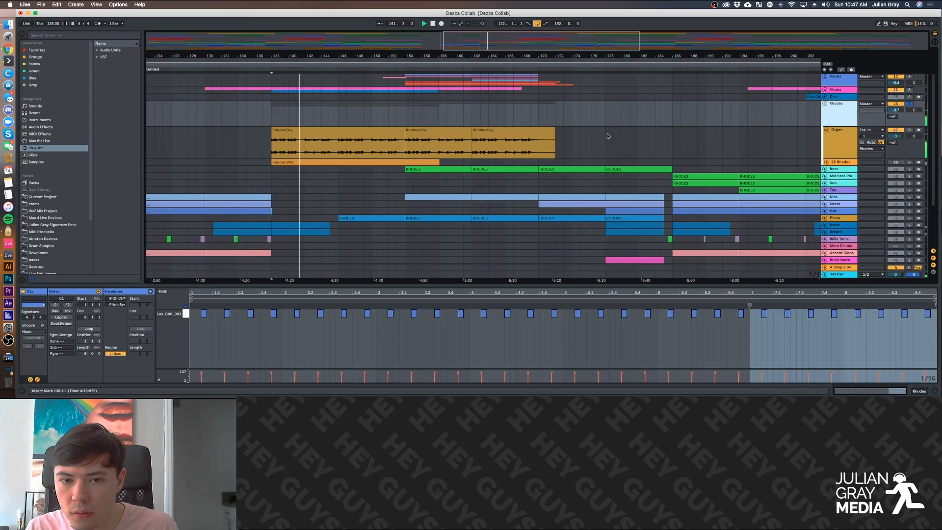
Inspect the first Rhodes Dry clip on the Organ track and return the insert marker to bar 138.
{"action": "left_click", "coordinate": [399, 129]}
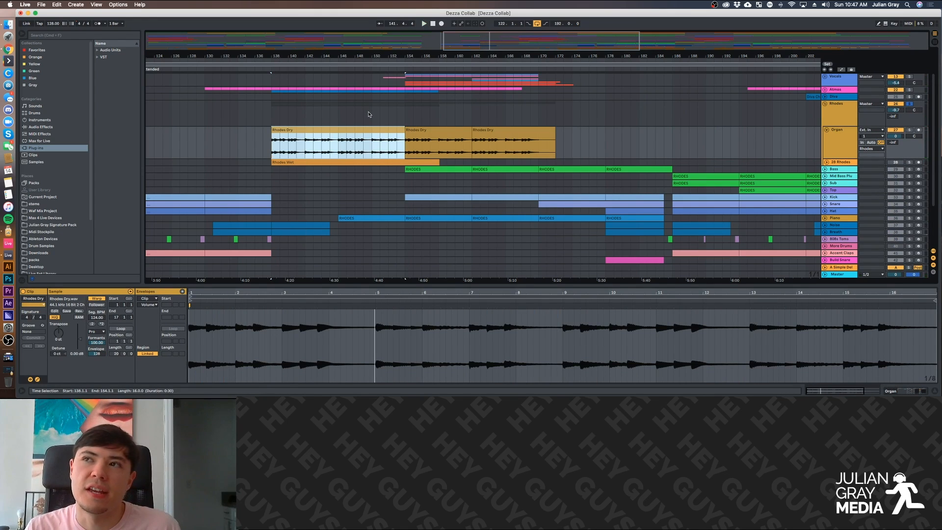
{"action": "left_click", "coordinate": [273, 113]}
{"action": "left_click", "coordinate": [274, 142]}
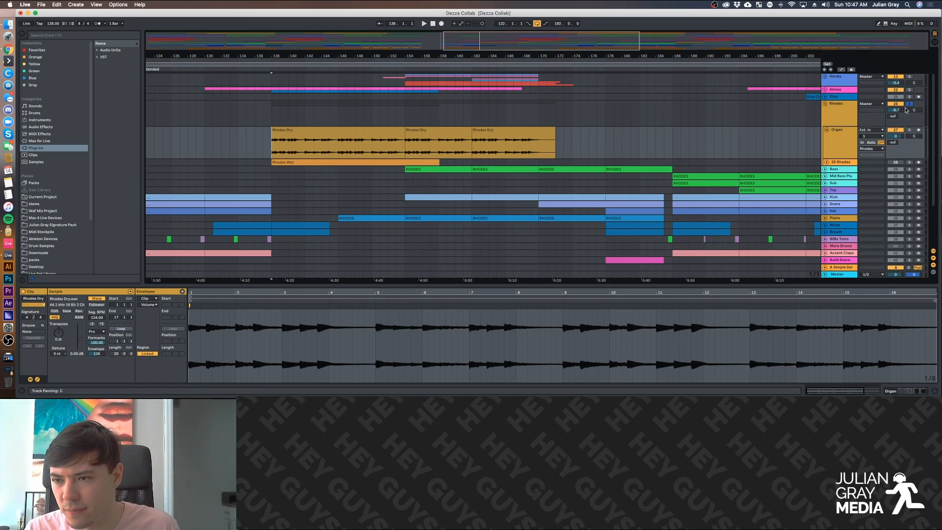
{"action": "scroll", "coordinate": [771, 146], "scroll_direction": "up", "scroll_amount": 3}
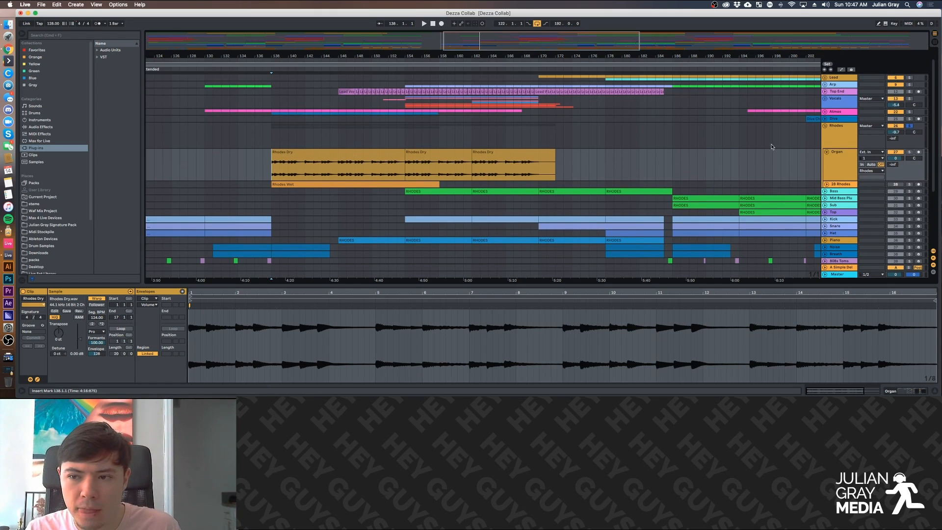
{"action": "left_click", "coordinate": [827, 169]}
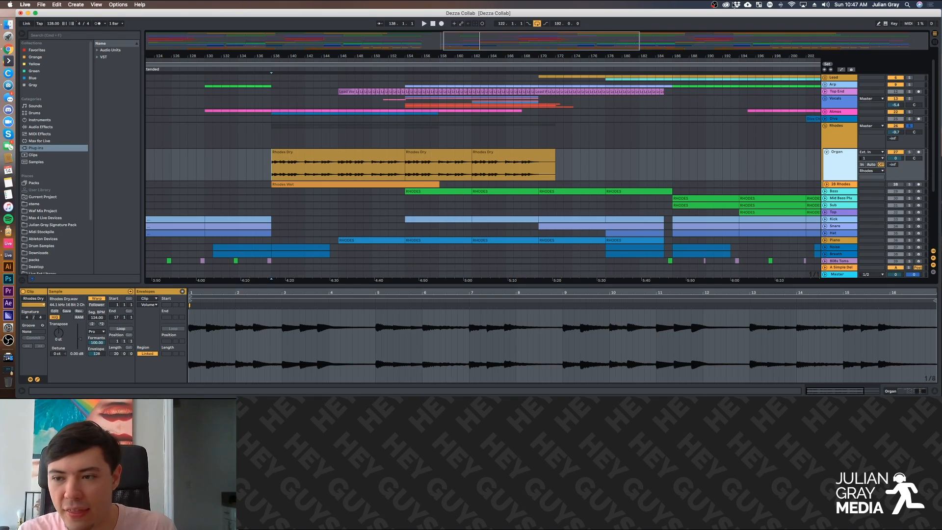
Solo the Vocals group alongside Rhodes and play both from bar 154.
{"action": "left_click", "coordinate": [911, 100]}
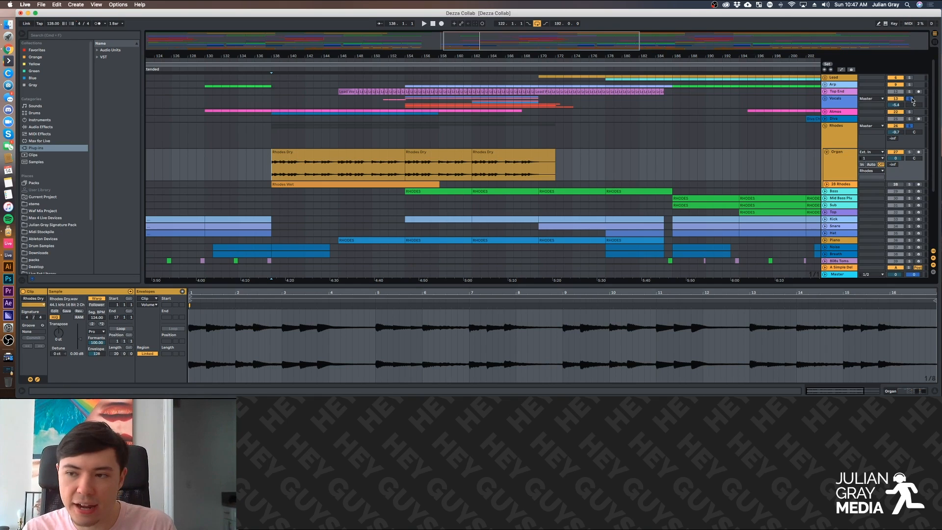
{"action": "left_click", "coordinate": [267, 107]}
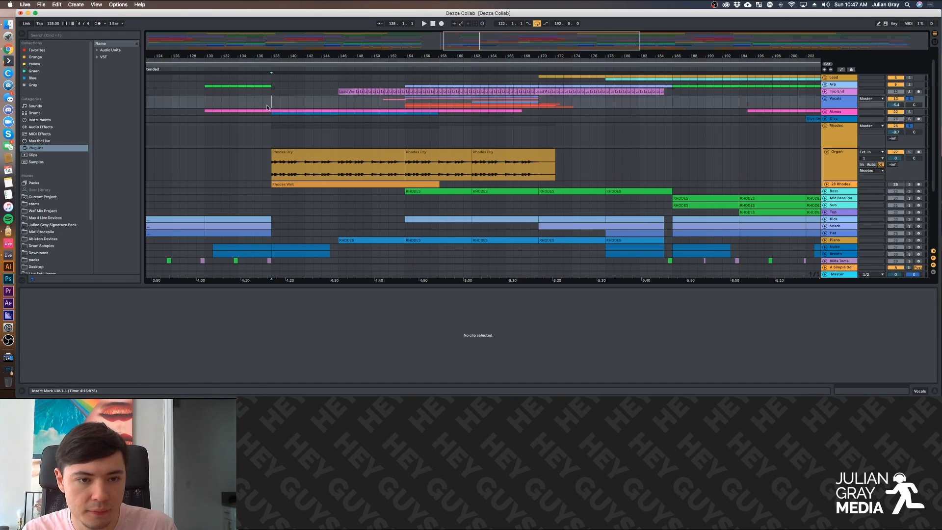
{"action": "key", "text": "space"}
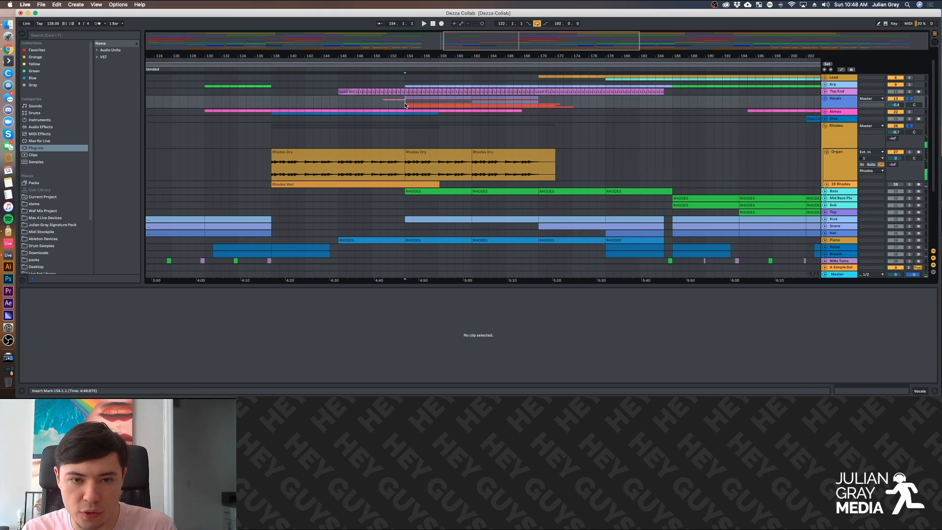
{"action": "left_click", "coordinate": [405, 104]}
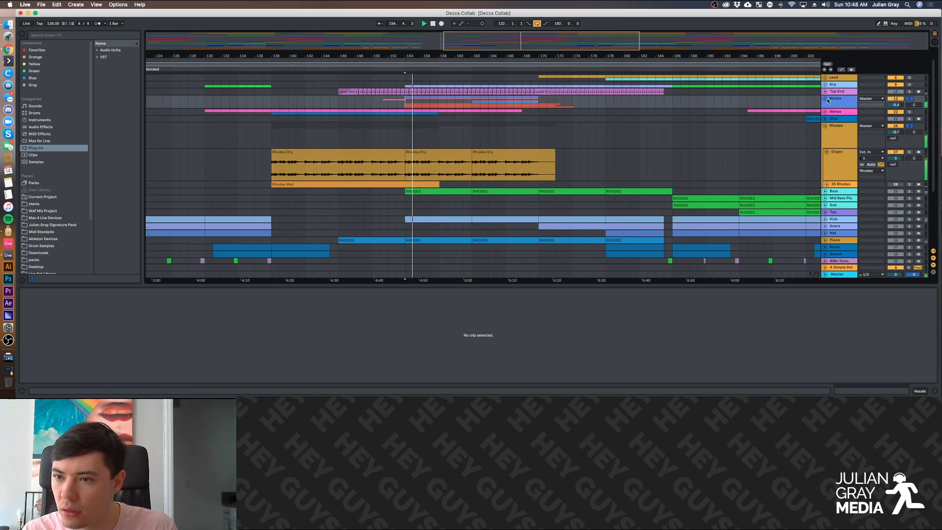
Unfold the Vocals group, show the Backing track's effect devices and stop playback.
{"action": "left_click", "coordinate": [837, 136]}
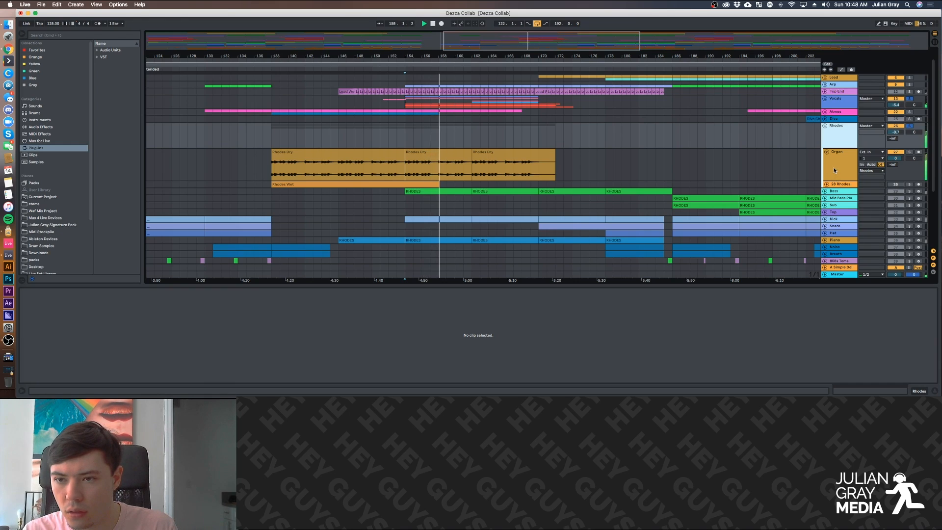
{"action": "left_click", "coordinate": [825, 99]}
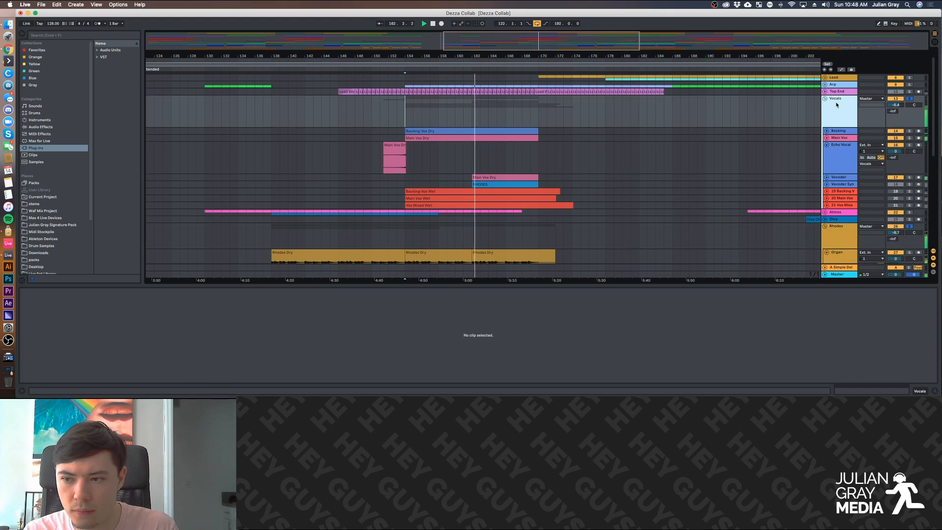
{"action": "left_click", "coordinate": [528, 161]}
{"action": "left_click", "coordinate": [538, 132]}
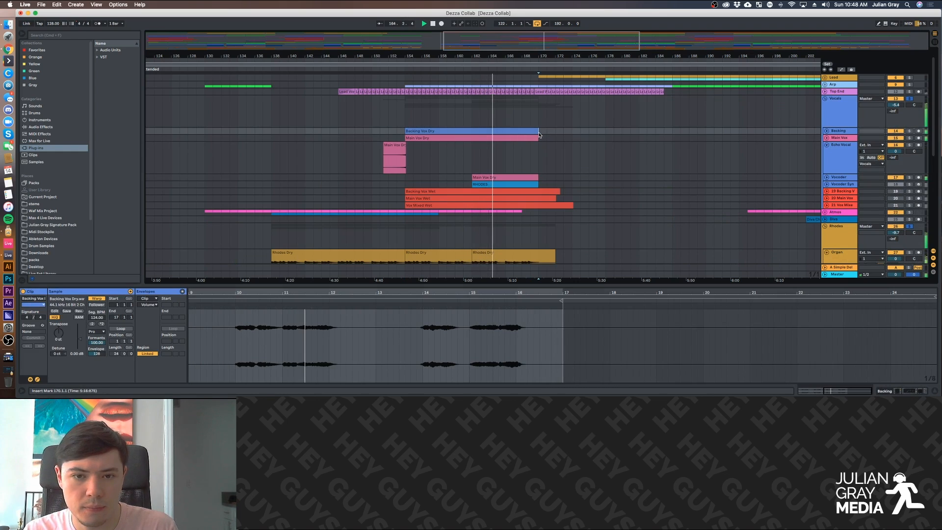
{"action": "left_click", "coordinate": [909, 389]}
{"action": "key", "text": "space"}
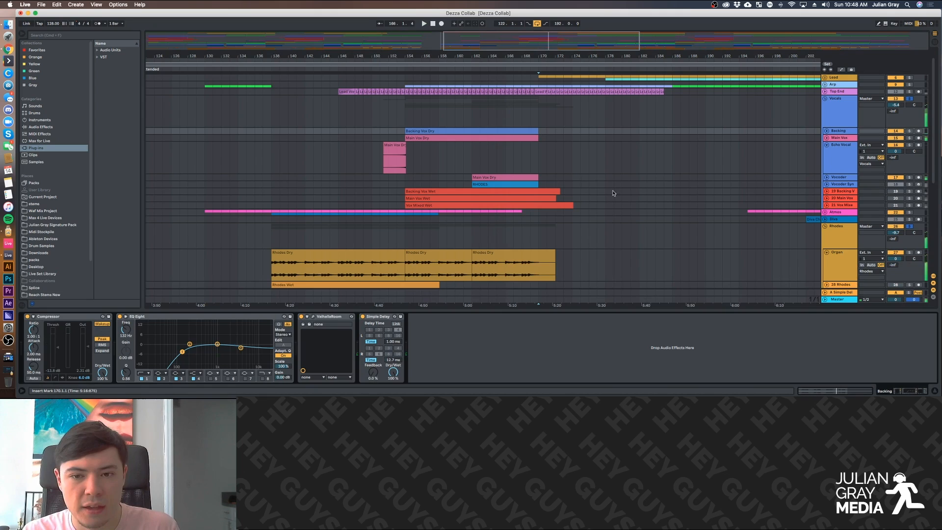
Place the insert marker on the Backing track at bar 171, just past the end of the Backing Vox Dry clip.
{"action": "left_click", "coordinate": [547, 154]}
{"action": "left_click", "coordinate": [540, 132]}
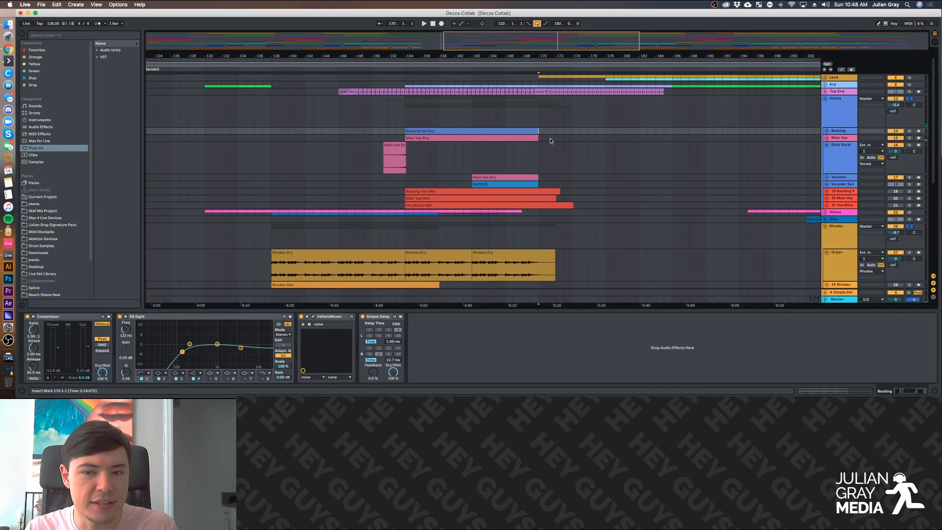
{"action": "left_click", "coordinate": [549, 141]}
{"action": "left_click", "coordinate": [546, 133]}
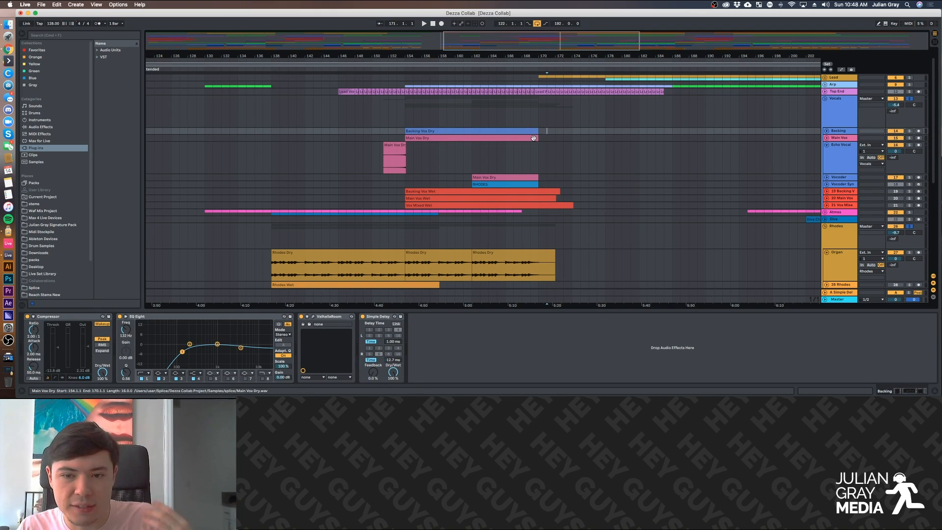
Review the Backing track's Compressor, EQ Eight and ValhallaRoom reverb settings, and set the insert marker at bar 154 on Vocals.
{"action": "left_click", "coordinate": [404, 132]}
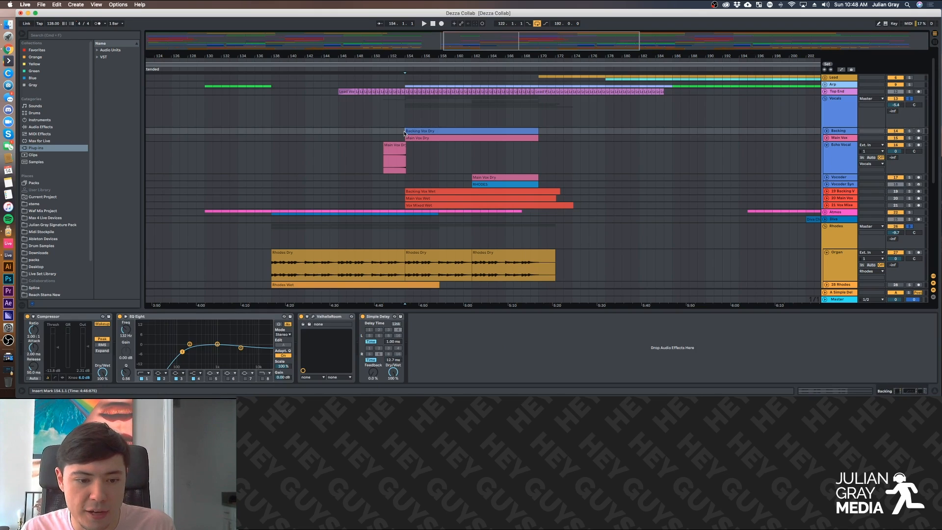
{"action": "left_click", "coordinate": [69, 318]}
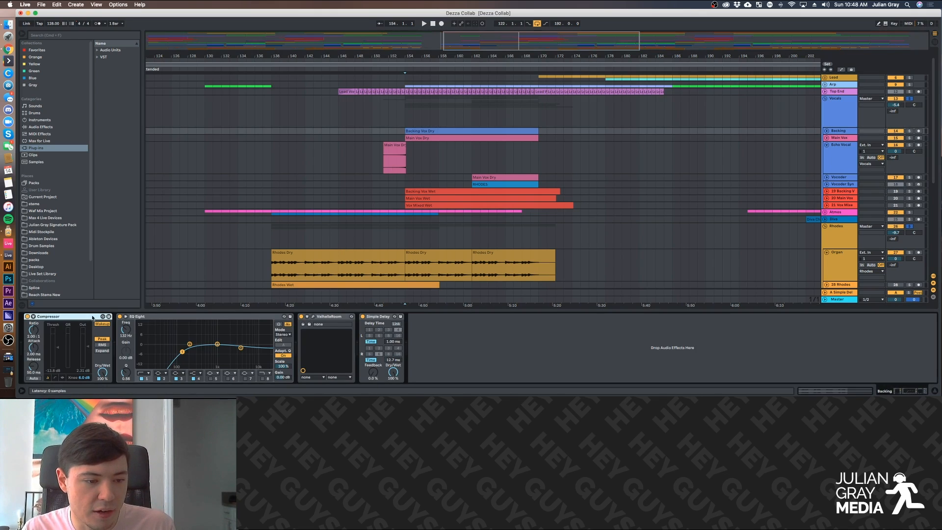
{"action": "left_click", "coordinate": [181, 320]}
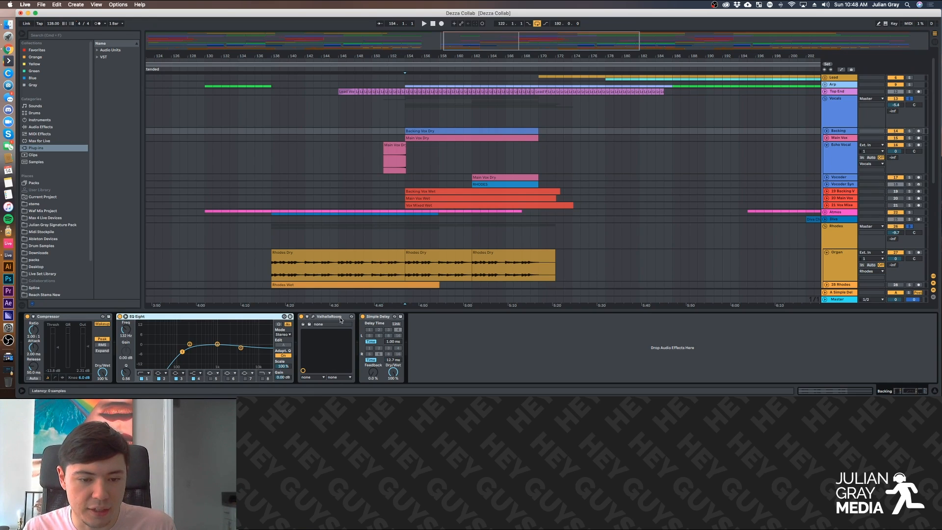
{"action": "left_click", "coordinate": [319, 316]}
{"action": "left_click", "coordinate": [313, 317]}
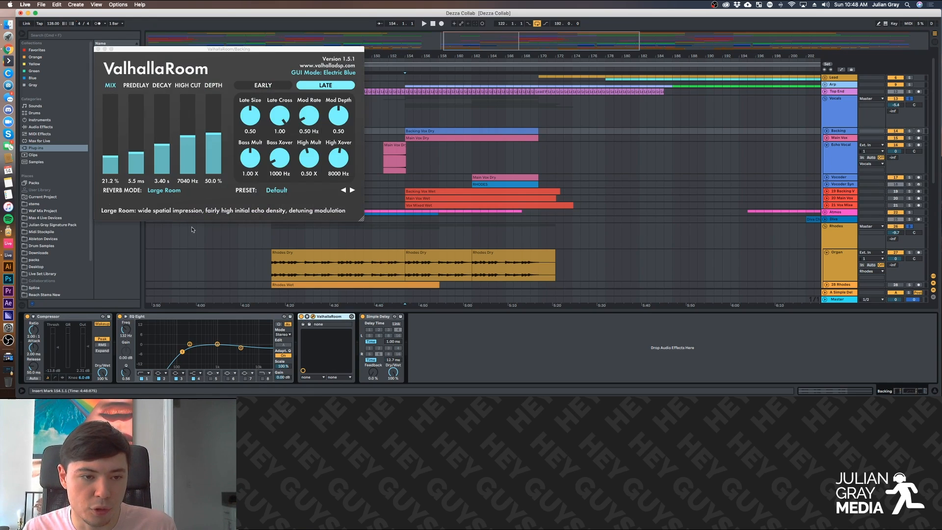
{"action": "left_click_drag", "start_coordinate": [116, 49], "coordinate": [140, 78]}
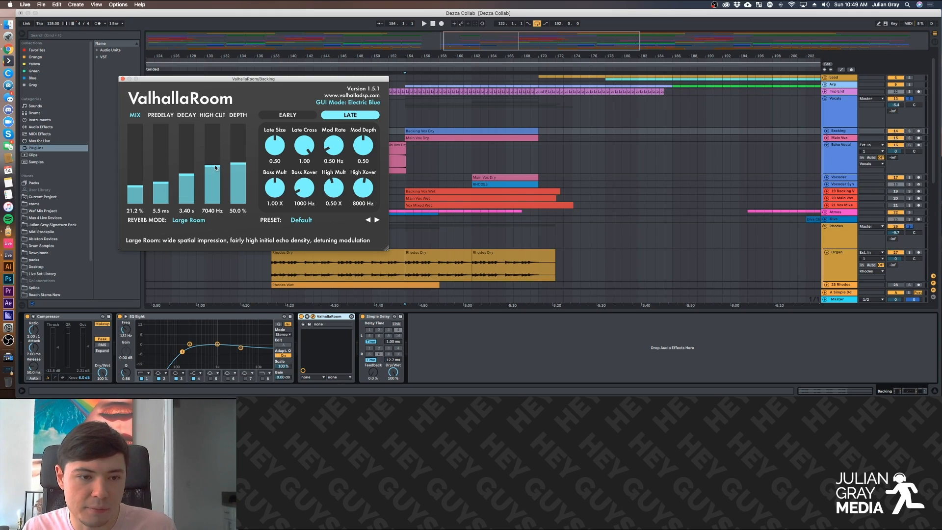
{"action": "left_click", "coordinate": [122, 79]}
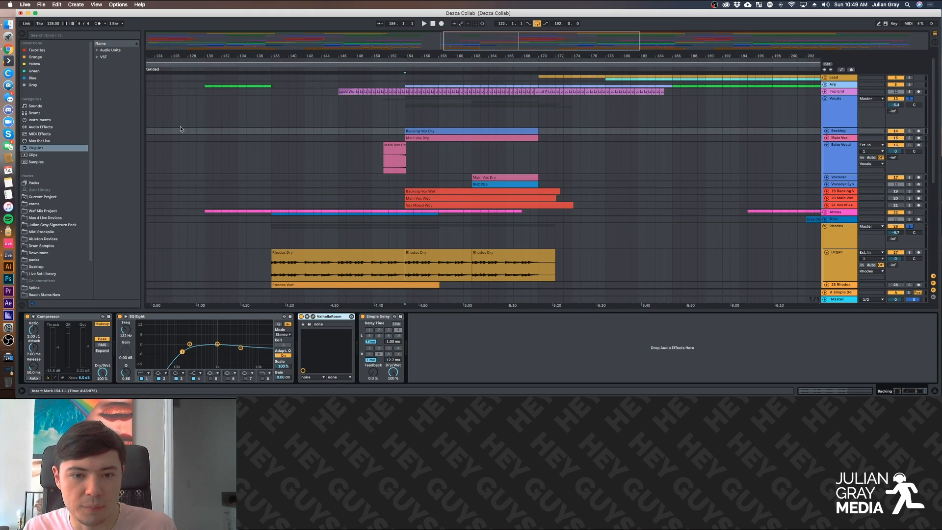
{"action": "left_click", "coordinate": [405, 126]}
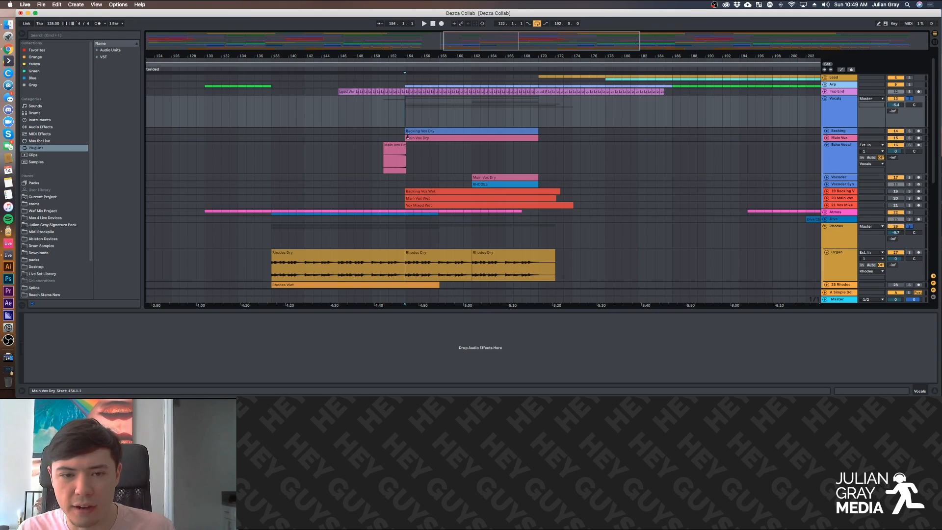
Compare the effect chains on the Main Vox and Backing tracks.
{"action": "left_click", "coordinate": [407, 136]}
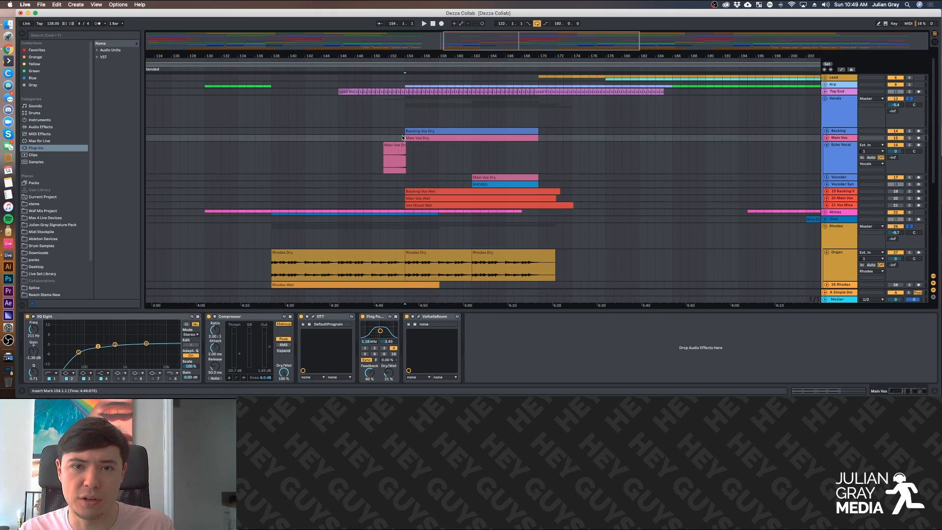
{"action": "left_click", "coordinate": [388, 130]}
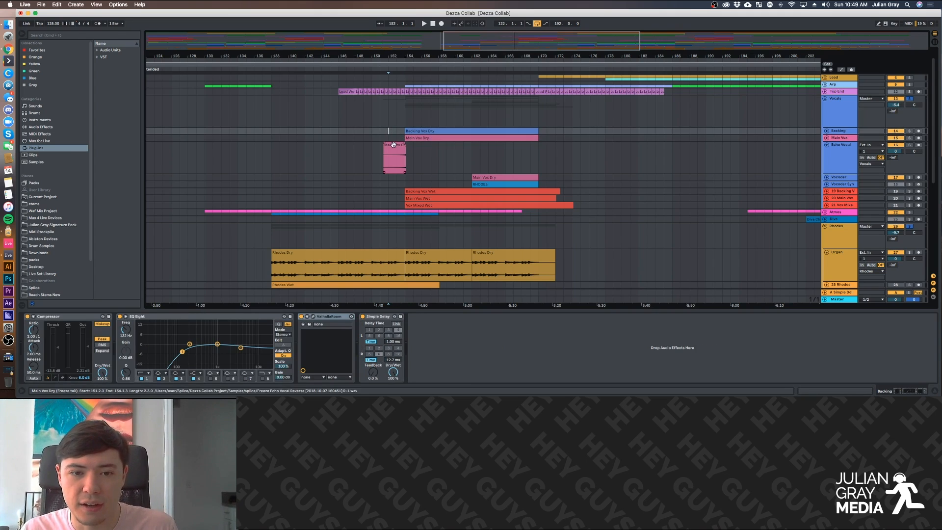
{"action": "left_click", "coordinate": [396, 138]}
{"action": "left_click", "coordinate": [397, 131]}
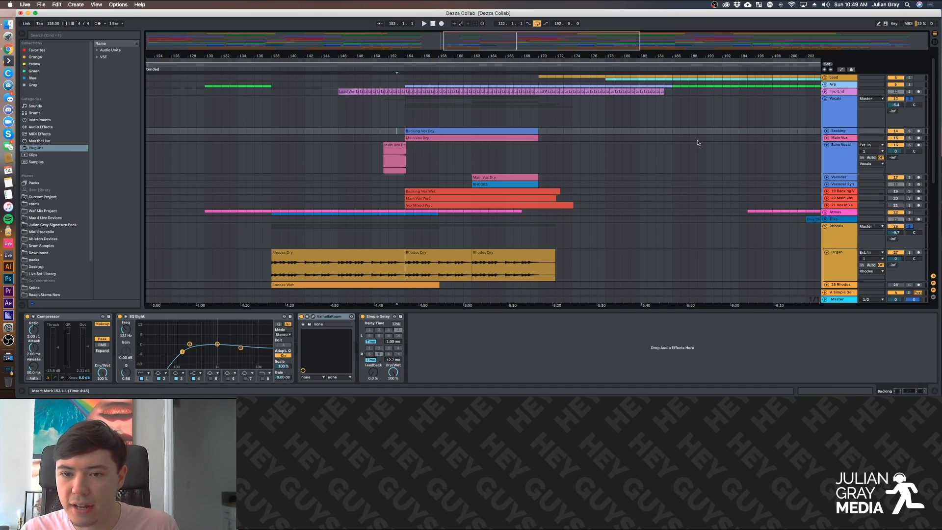
{"action": "left_click", "coordinate": [595, 139]}
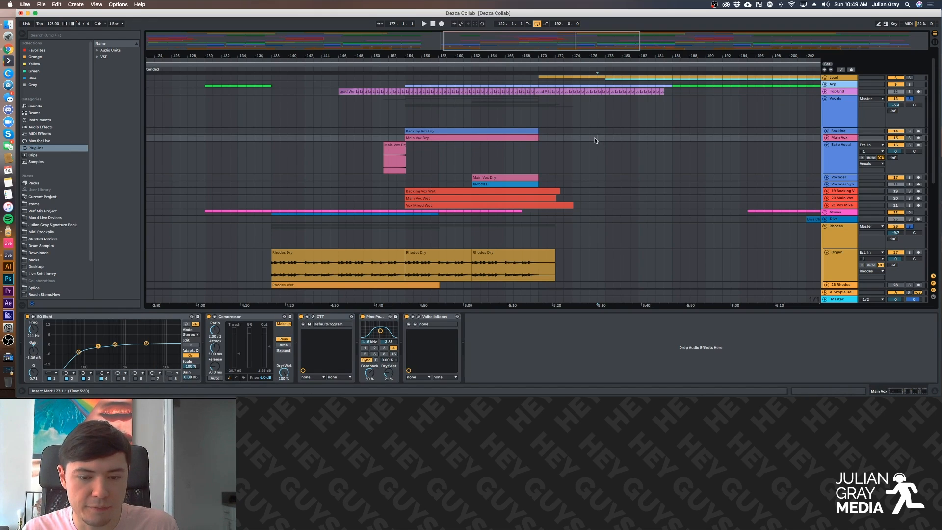
{"action": "left_click", "coordinate": [588, 137]}
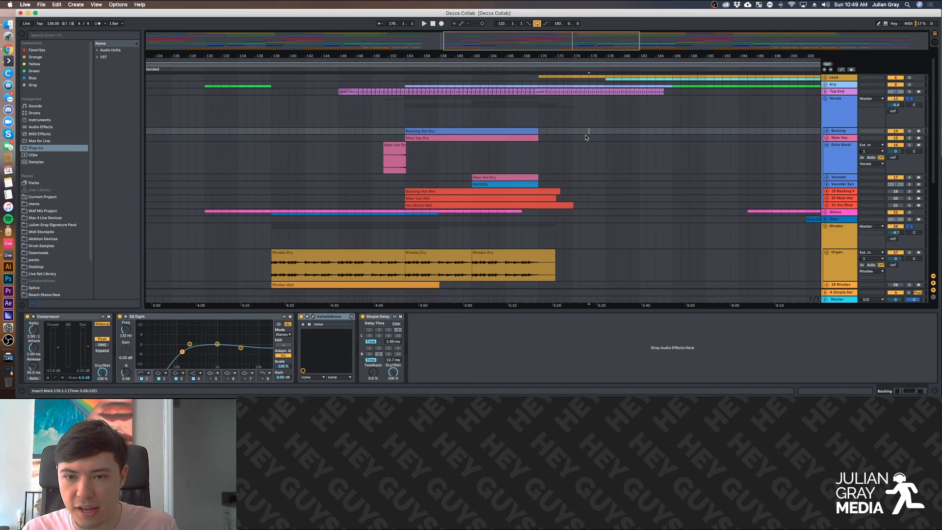
Solo the Backing track, play its Backing Vox Dry clip from bar 154, and unfold the track to show the waveform.
{"action": "left_click", "coordinate": [908, 131]}
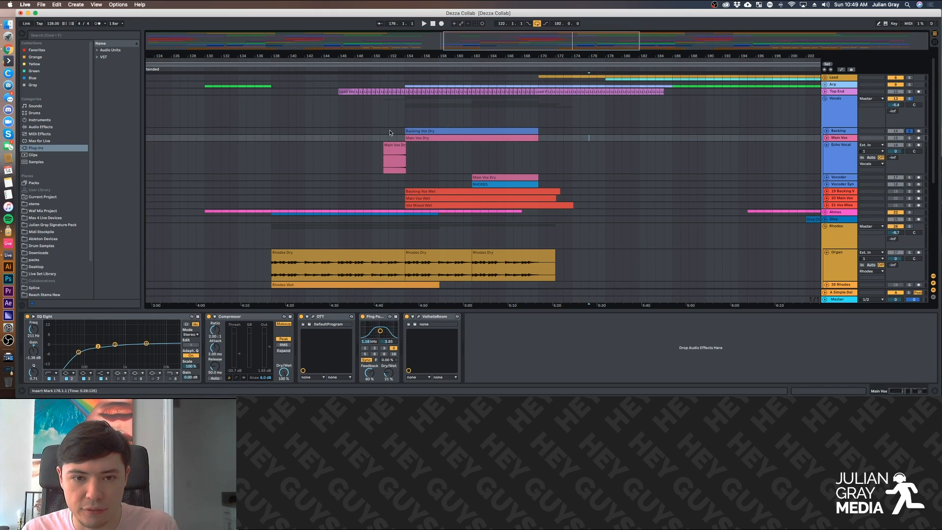
{"action": "left_click", "coordinate": [405, 130]}
{"action": "key", "text": "space"}
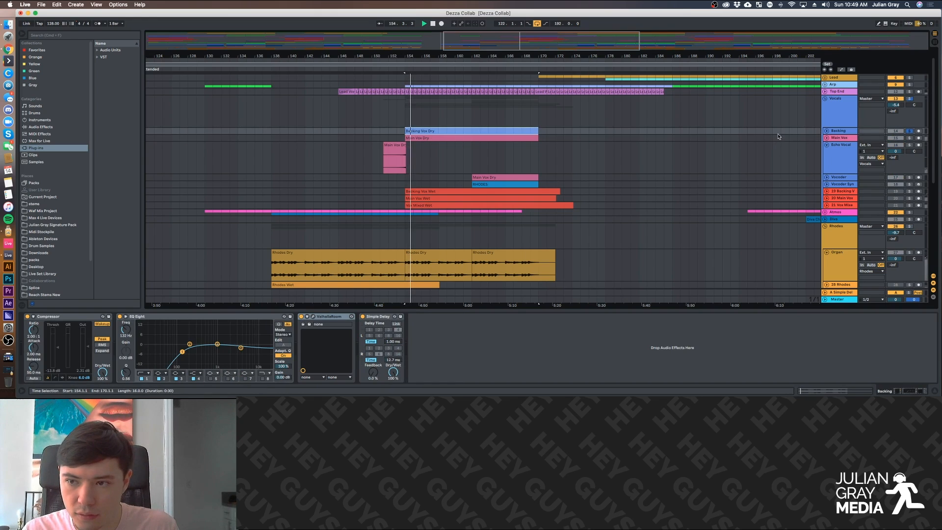
{"action": "left_click", "coordinate": [826, 131]}
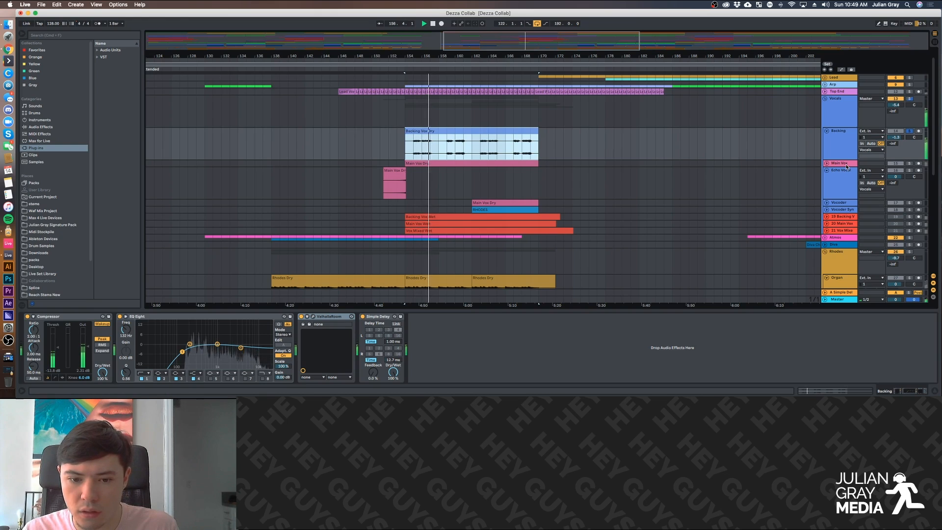
{"action": "key", "text": "space"}
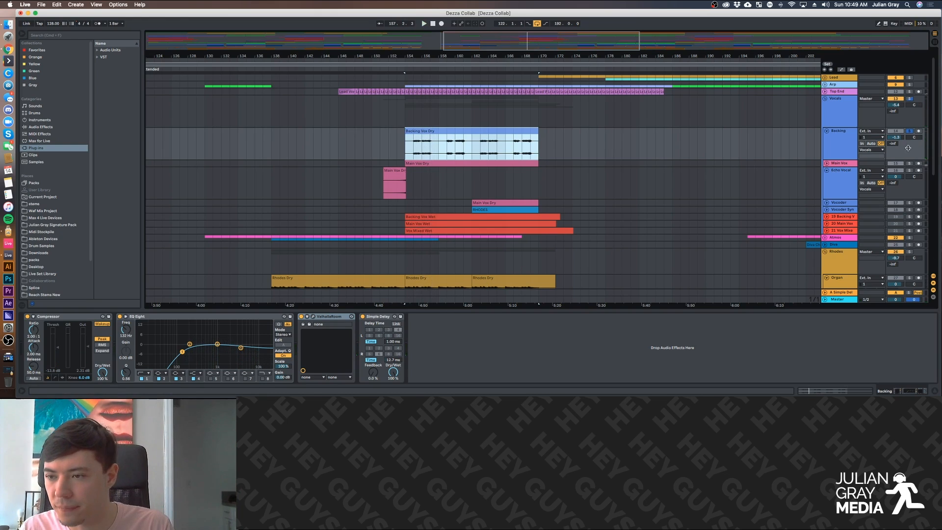
Solo and unfold the Main Vox track, then play its Main Vox Dry clip from bar 154.
{"action": "left_click", "coordinate": [909, 163]}
{"action": "left_click", "coordinate": [830, 164]}
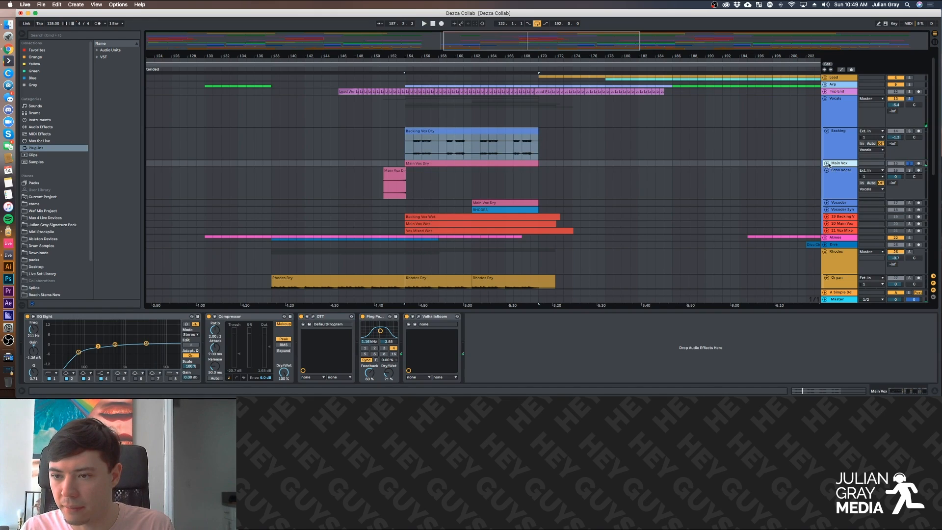
{"action": "left_click", "coordinate": [827, 163]}
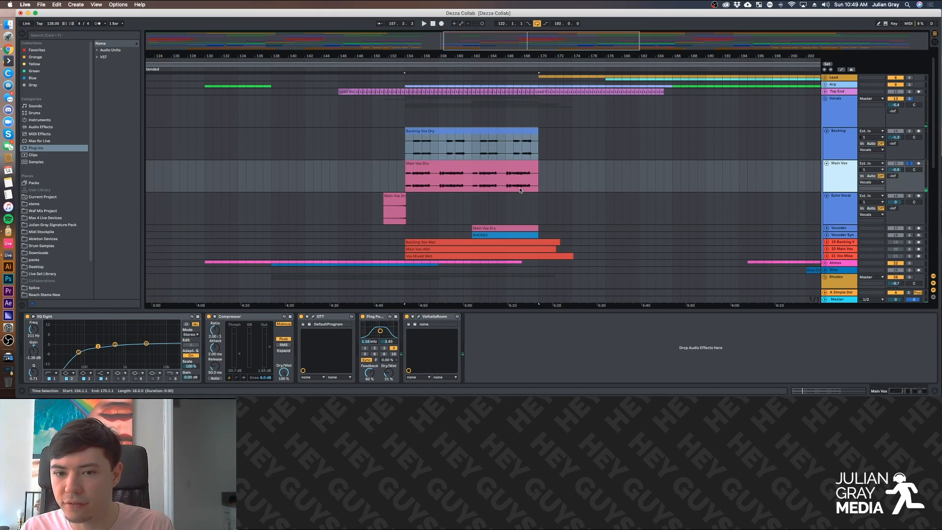
{"action": "left_click", "coordinate": [425, 164]}
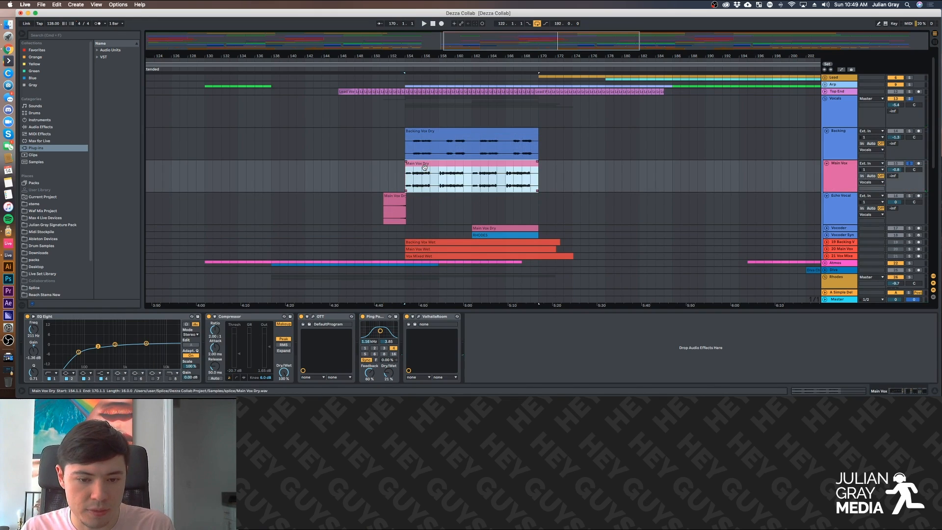
{"action": "key", "text": "space"}
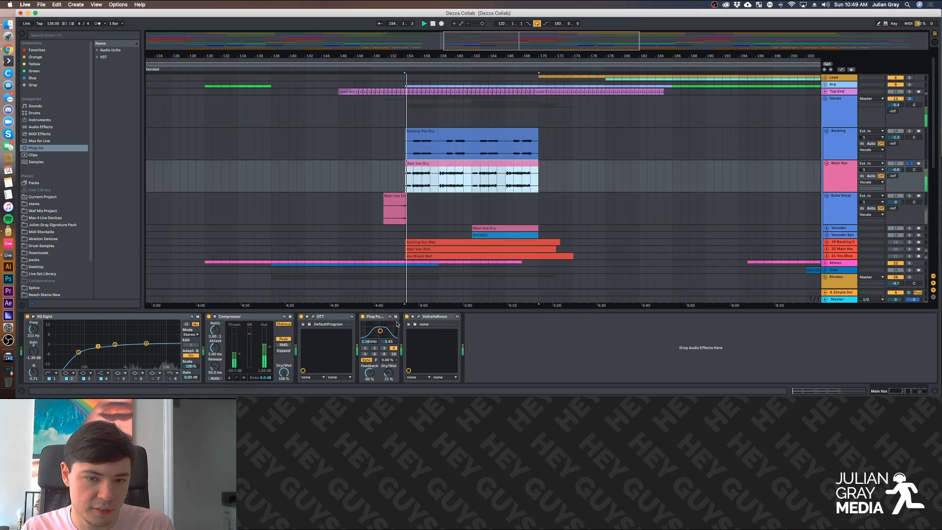
Open the Main Vox track's OTT plug-in window and set the insert marker at bar 154 on that track.
{"action": "left_click", "coordinate": [314, 317]}
{"action": "left_click", "coordinate": [397, 175]}
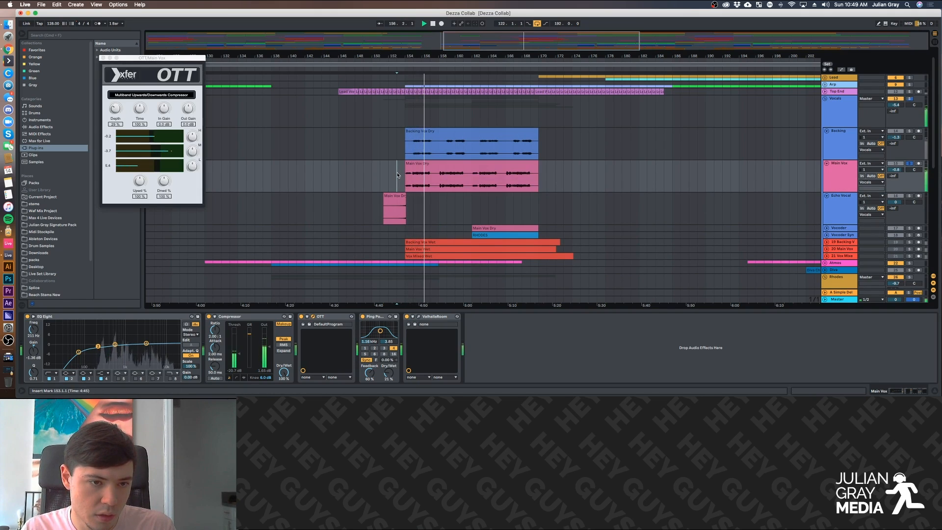
{"action": "left_click", "coordinate": [412, 184]}
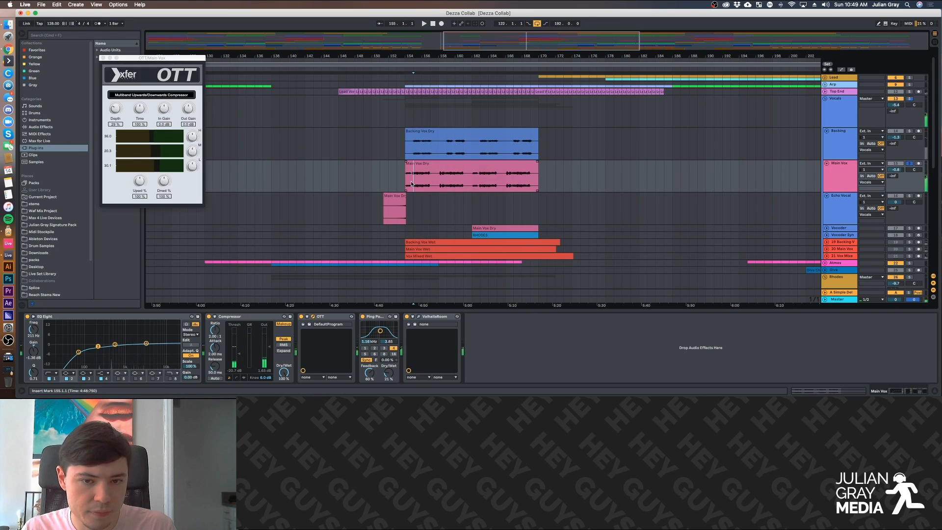
{"action": "left_click", "coordinate": [406, 183]}
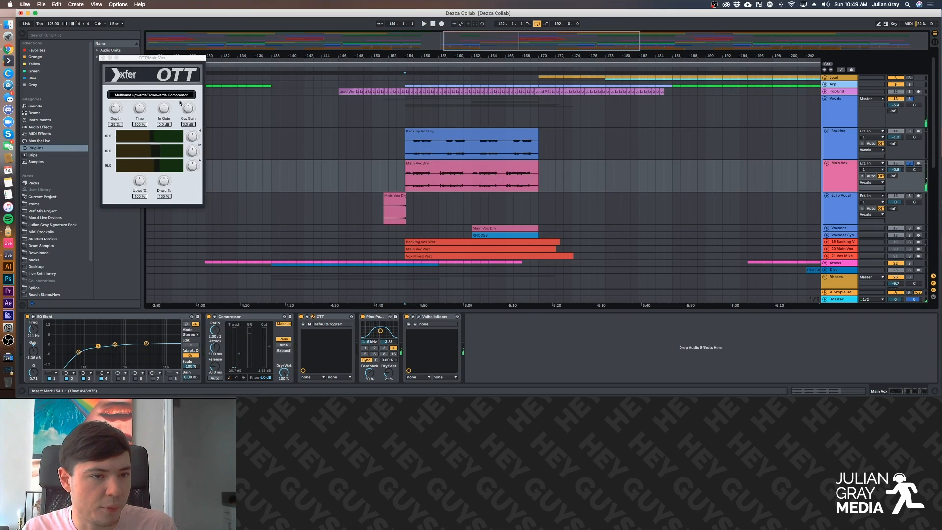
{"action": "left_click_drag", "start_coordinate": [167, 58], "coordinate": [223, 75]}
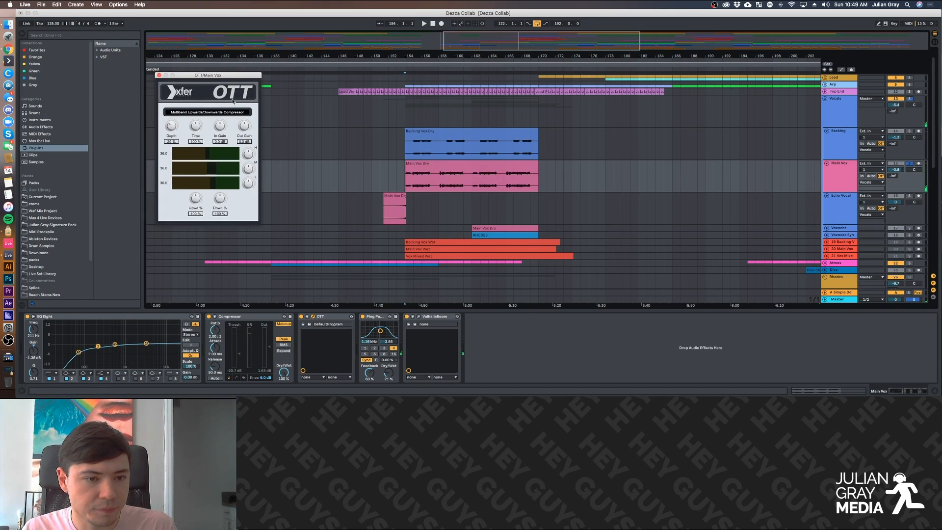
Review the Main Vox track's Compressor, first EQ Eight band and OTT devices, and audition the vocal from bar 154.
{"action": "left_click", "coordinate": [270, 321]}
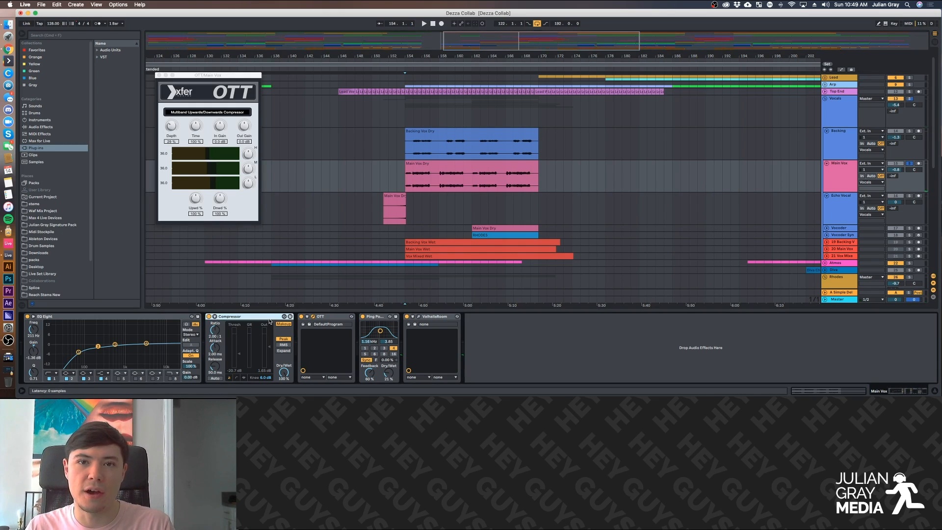
{"action": "left_click", "coordinate": [79, 352]}
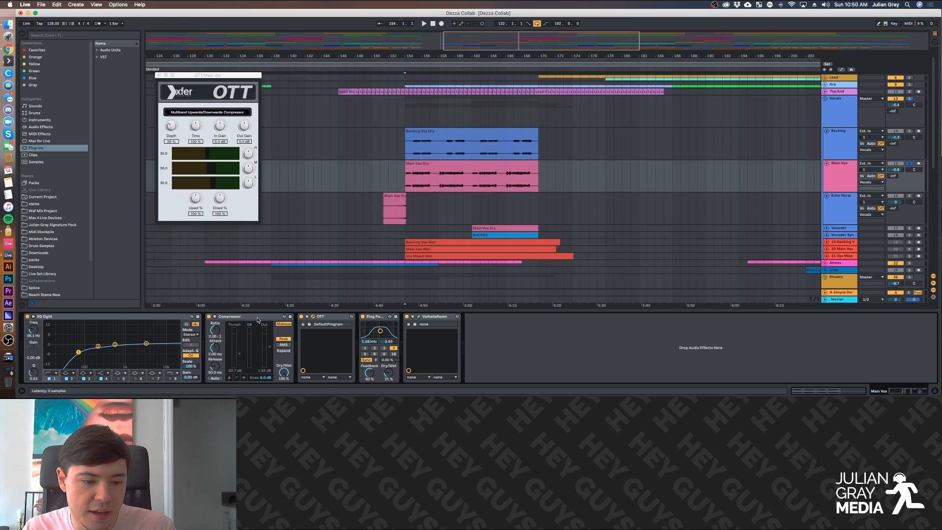
{"action": "left_click", "coordinate": [288, 319]}
{"action": "left_click", "coordinate": [339, 317]}
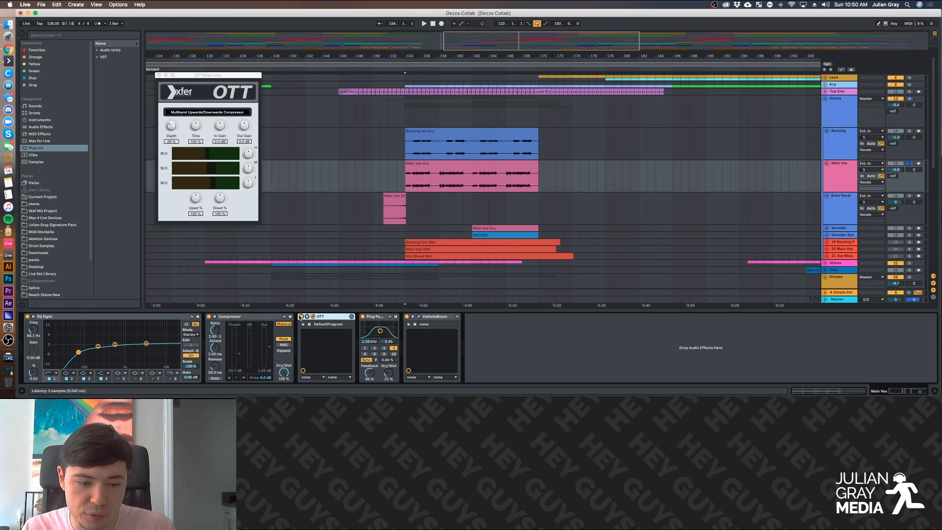
{"action": "left_click", "coordinate": [300, 317]}
{"action": "key", "text": "space"}
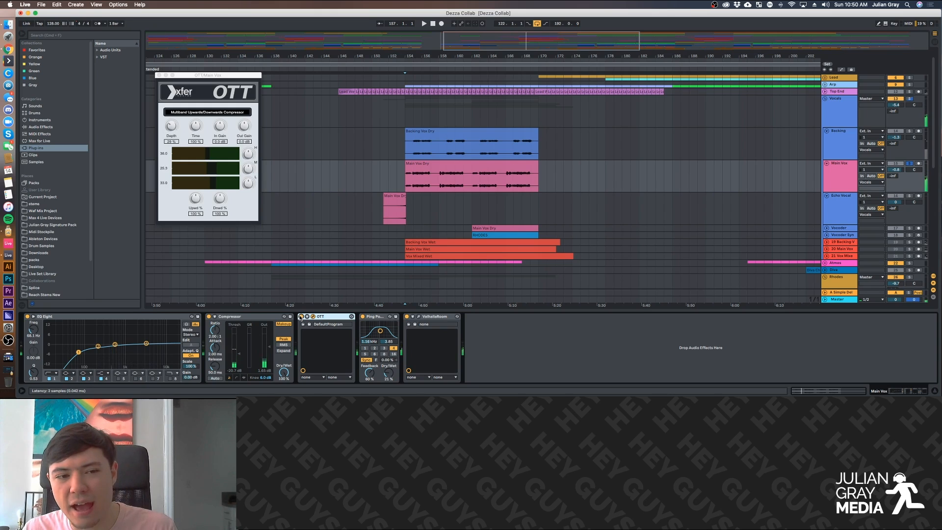
Review the Main Vox track's Ping Pong Delay and ValhallaRoom reverb settings, closing the reverb window when done.
{"action": "left_click", "coordinate": [442, 316]}
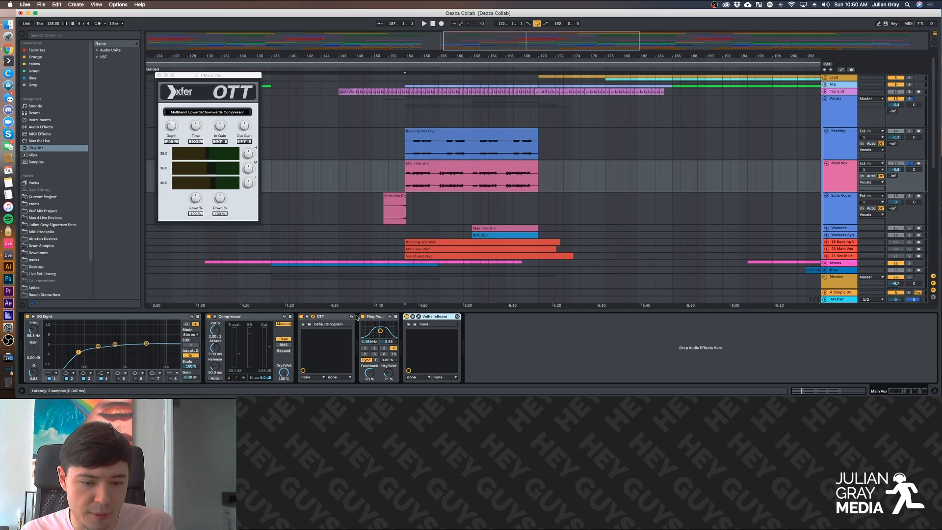
{"action": "left_click", "coordinate": [376, 316]}
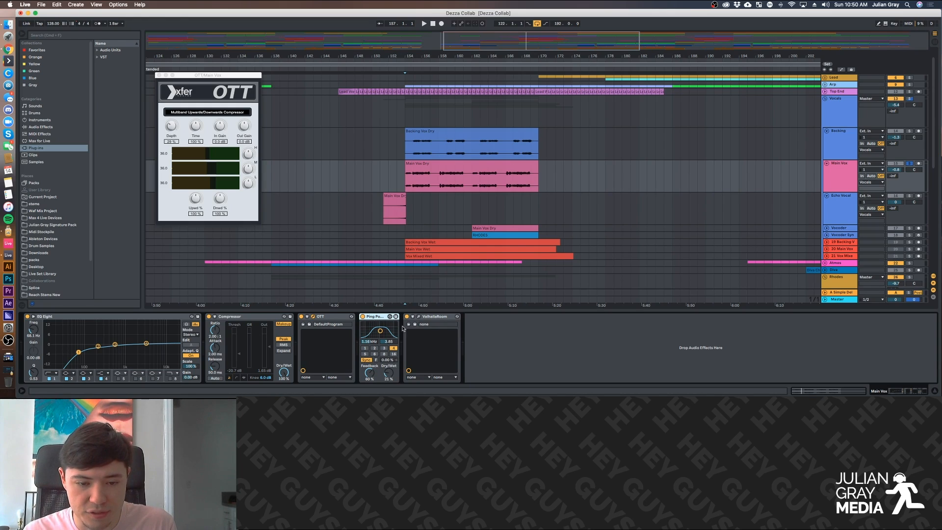
{"action": "left_click", "coordinate": [419, 316]}
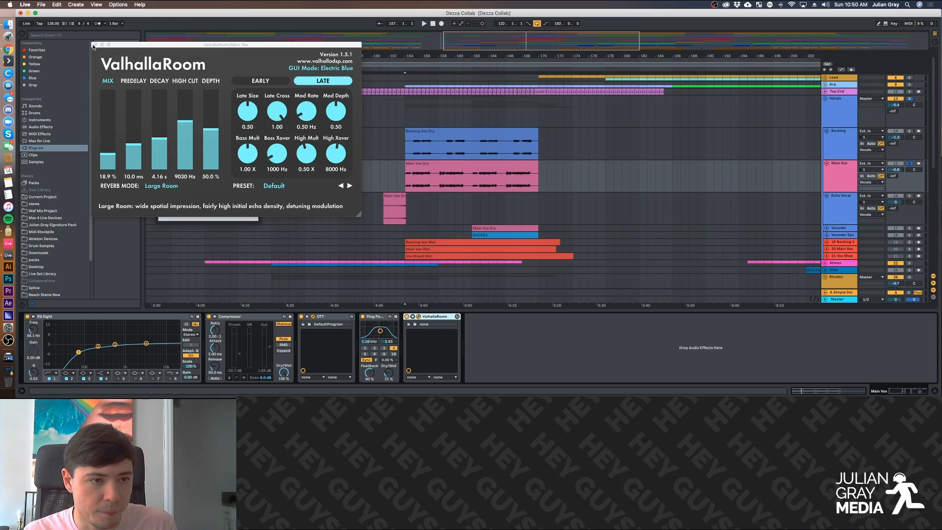
{"action": "left_click", "coordinate": [96, 45]}
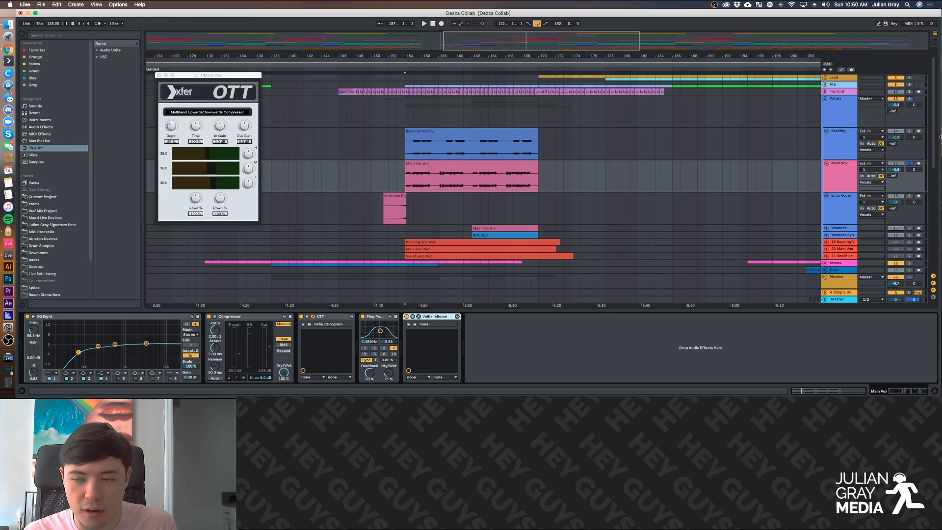
Solo the Echo Vocal track, audition it from bar 153, and select its reversed vocal clip.
{"action": "scroll", "coordinate": [878, 176], "scroll_direction": "down", "scroll_amount": 1}
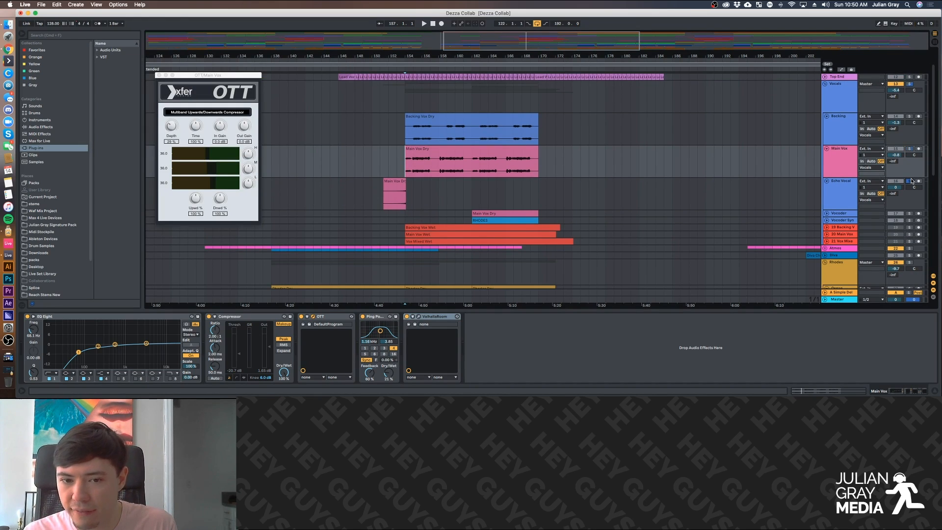
{"action": "left_click", "coordinate": [396, 201]}
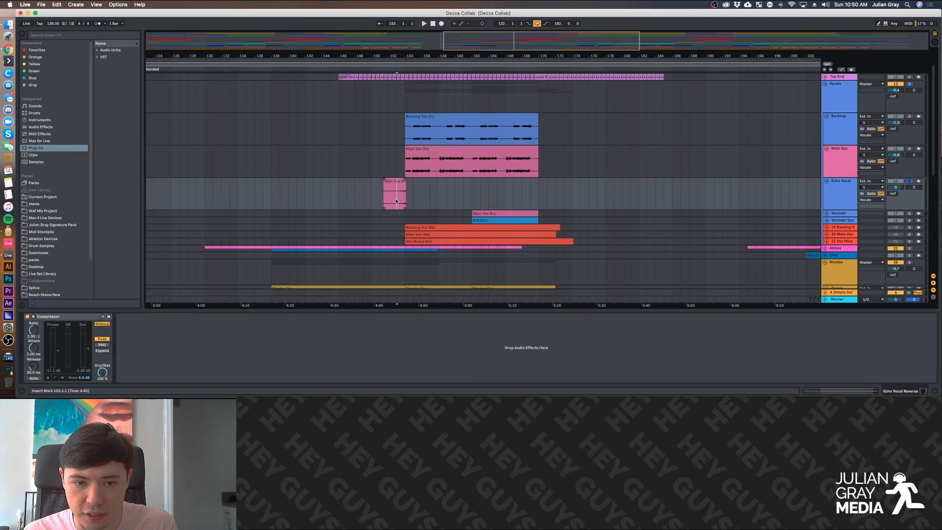
{"action": "key", "text": "space"}
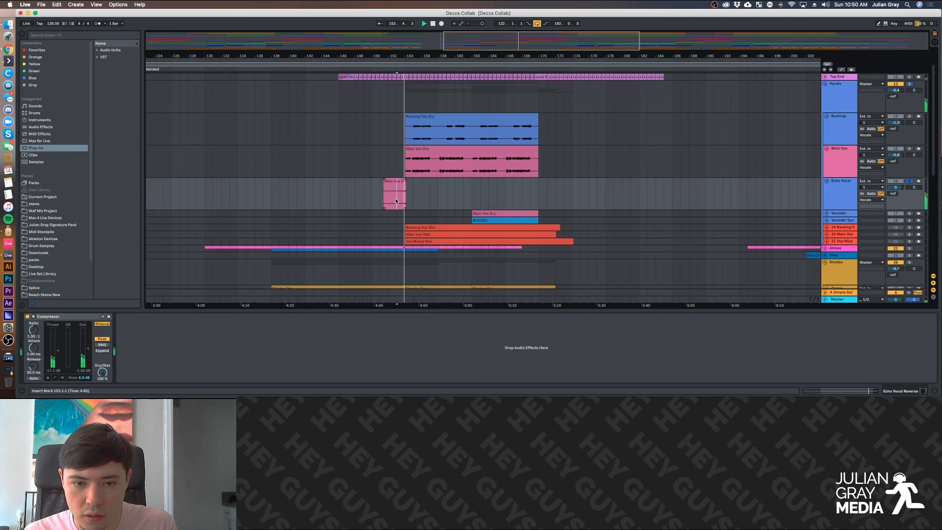
{"action": "left_click", "coordinate": [407, 166]}
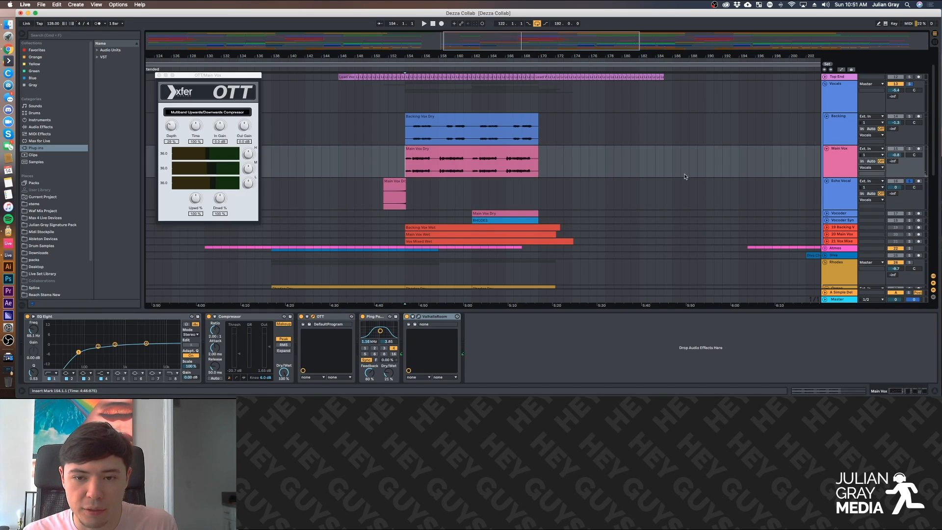
{"action": "left_click", "coordinate": [400, 189]}
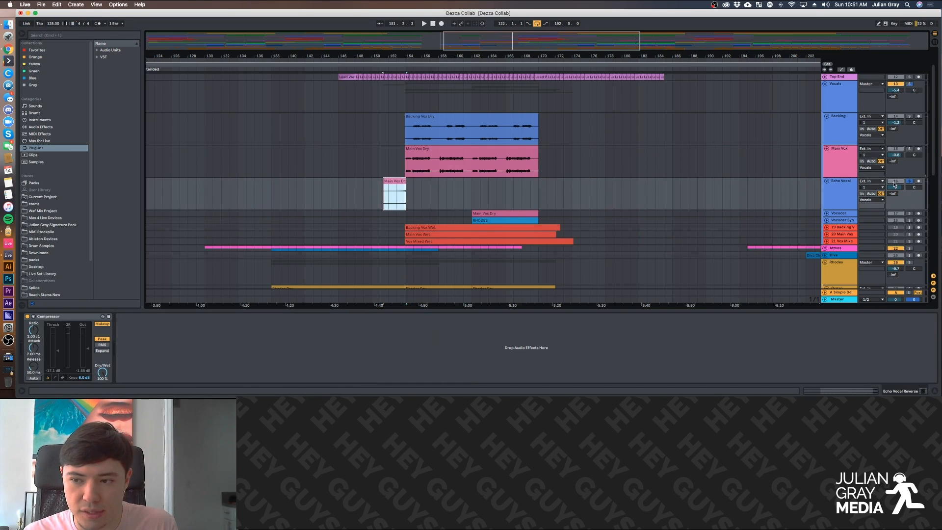
Unsolo the Echo Vocal track and select the three wet vocal tracks, 19 to 21.
{"action": "scroll", "coordinate": [839, 199], "scroll_direction": "down", "scroll_amount": 1}
{"action": "scroll", "coordinate": [839, 199], "scroll_direction": "down", "scroll_amount": 2}
{"action": "left_click", "coordinate": [910, 145]}
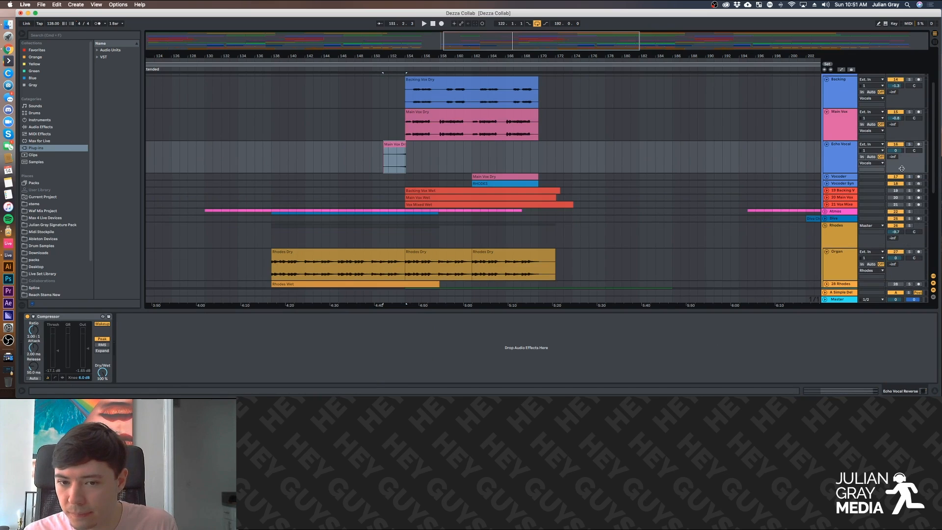
{"action": "left_click", "coordinate": [832, 190]}
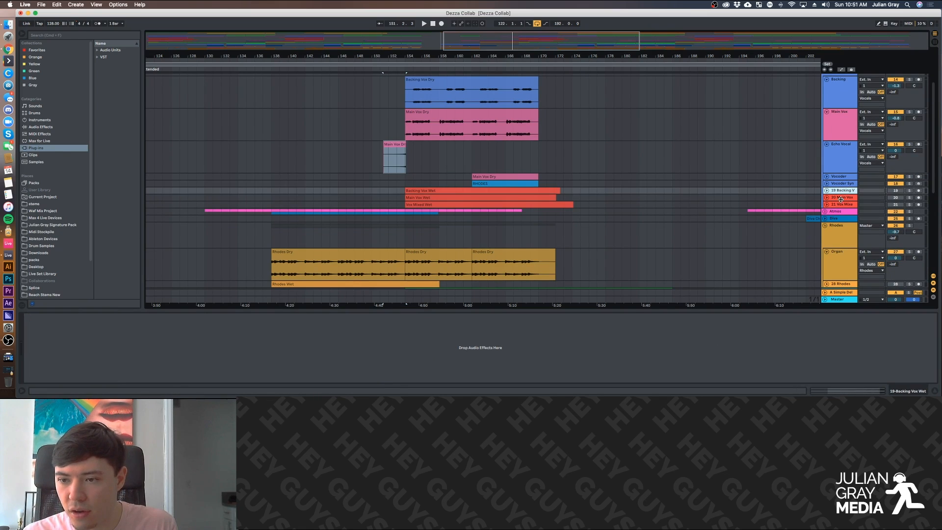
{"action": "left_click", "coordinate": [841, 204]}
{"action": "scroll", "coordinate": [821, 194], "scroll_direction": "up", "scroll_amount": 1}
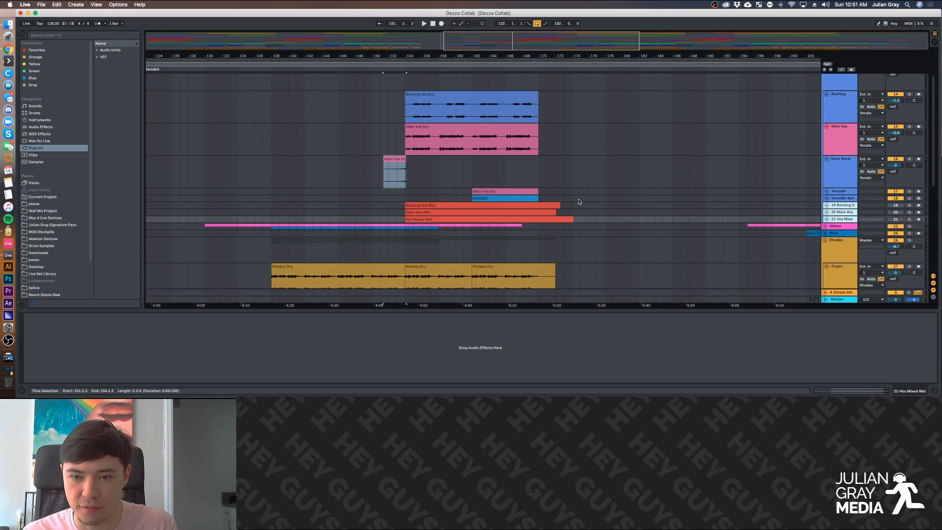
Solo the Vocoder track, show its effect devices and select its Main Vox Dry clip.
{"action": "left_click", "coordinate": [836, 192]}
{"action": "left_click", "coordinate": [910, 191]}
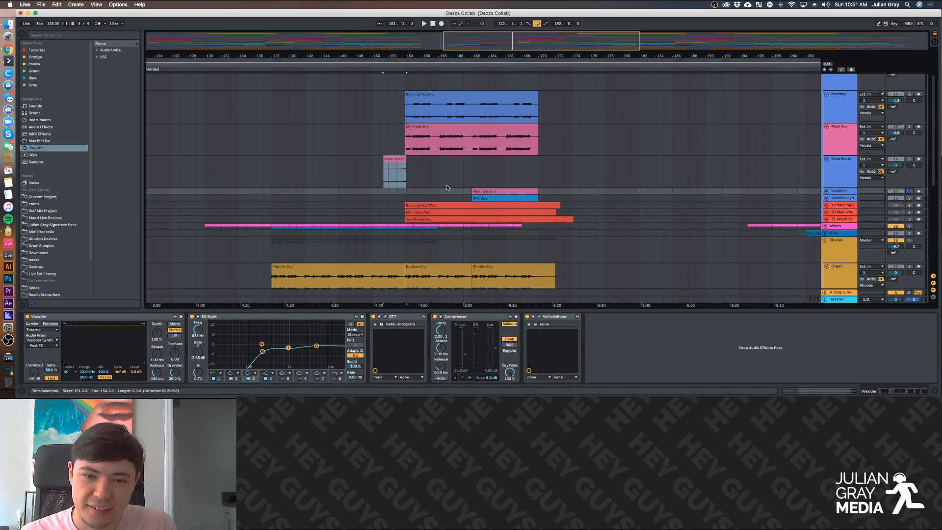
{"action": "left_click", "coordinate": [474, 192]}
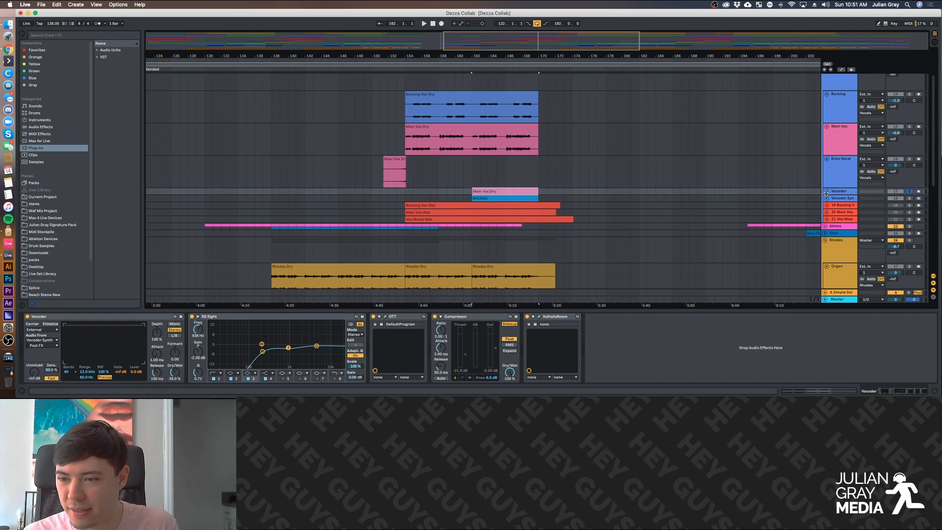
Unfold the Vocoder track, audition its vocal clip from bar 162, and unsolo the track.
{"action": "left_click", "coordinate": [826, 192]}
{"action": "left_click", "coordinate": [475, 212]}
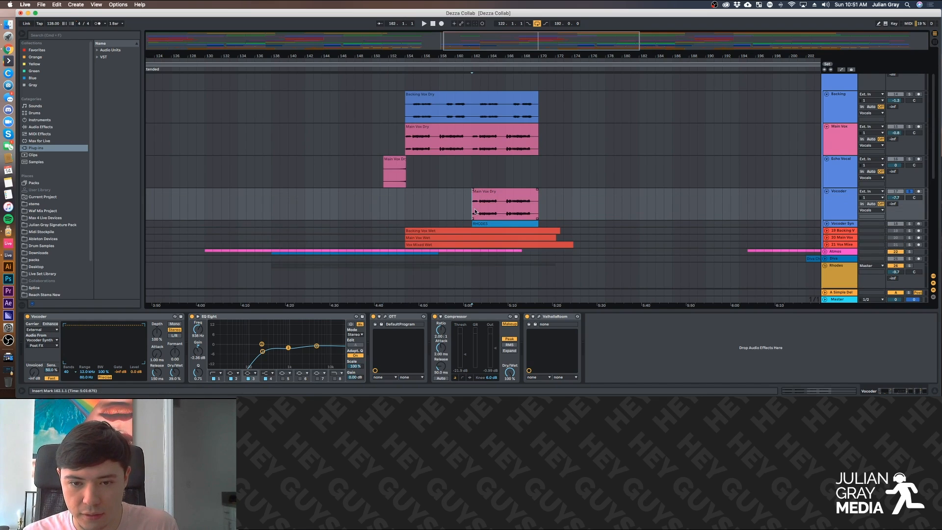
{"action": "key", "text": "space"}
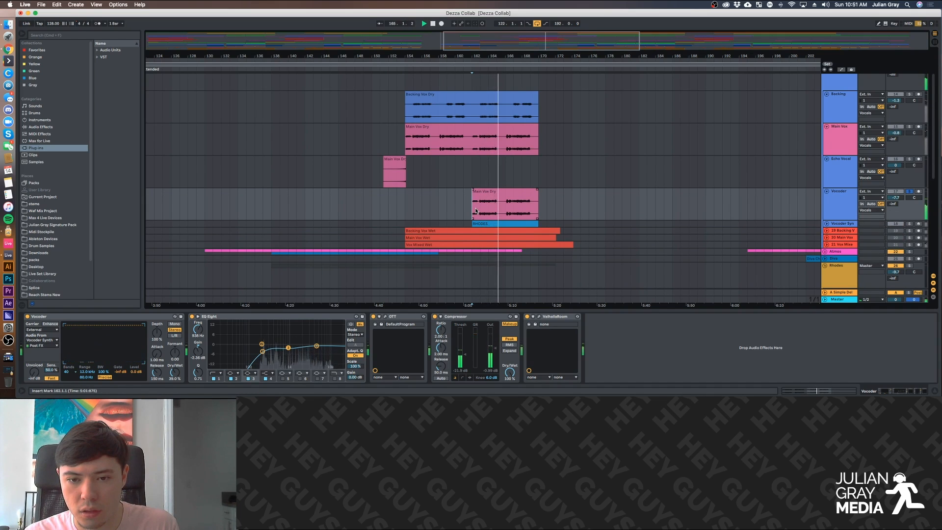
{"action": "key", "text": "space"}
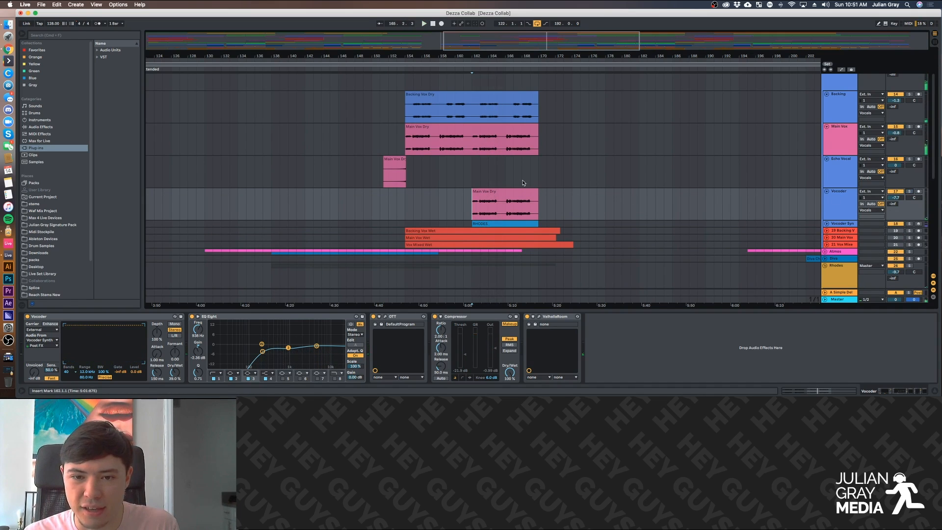
Fold the Backing, Main Vox, Echo Vocal and Vocoder tracks to compact height.
{"action": "left_click", "coordinate": [475, 182]}
{"action": "scroll", "coordinate": [475, 181], "scroll_direction": "down", "scroll_amount": 6}
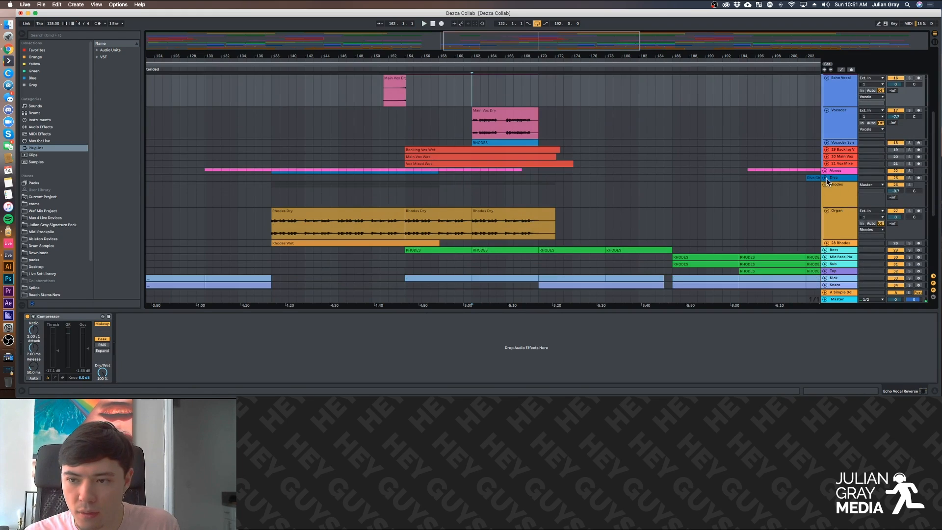
{"action": "scroll", "coordinate": [830, 170], "scroll_direction": "up", "scroll_amount": 8}
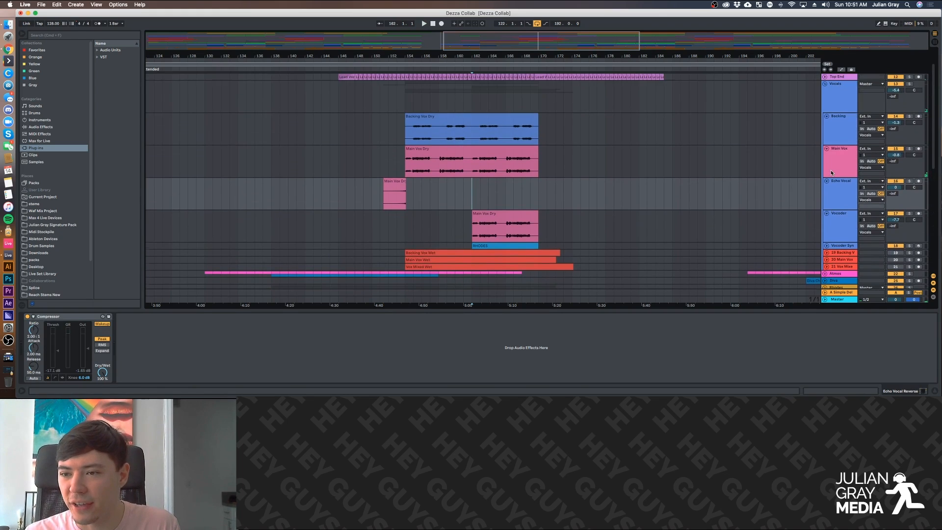
{"action": "left_click", "coordinate": [826, 131]}
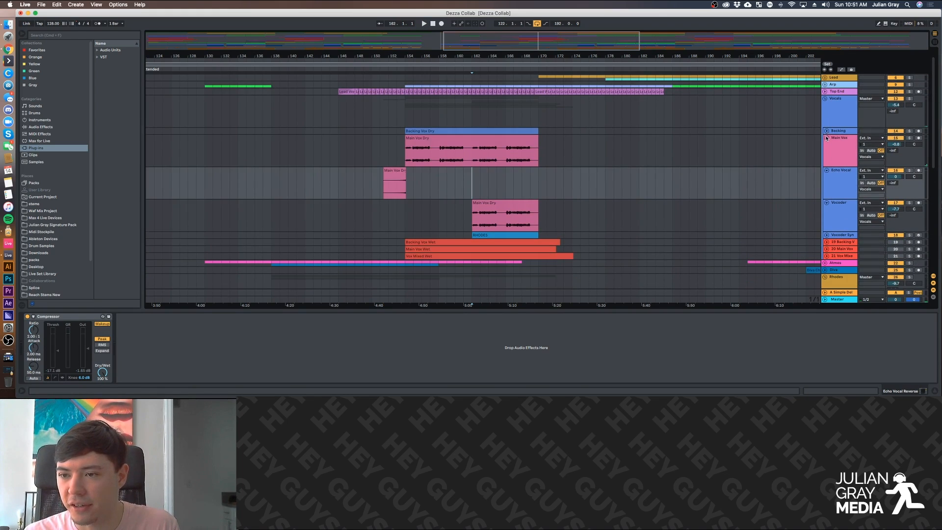
{"action": "left_click", "coordinate": [827, 138]}
{"action": "left_click", "coordinate": [826, 145]}
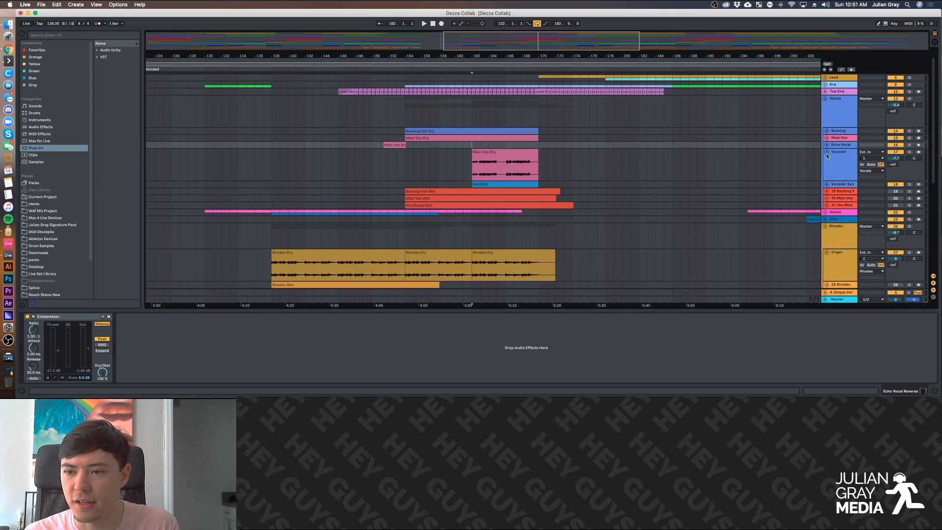
{"action": "left_click", "coordinate": [826, 153]}
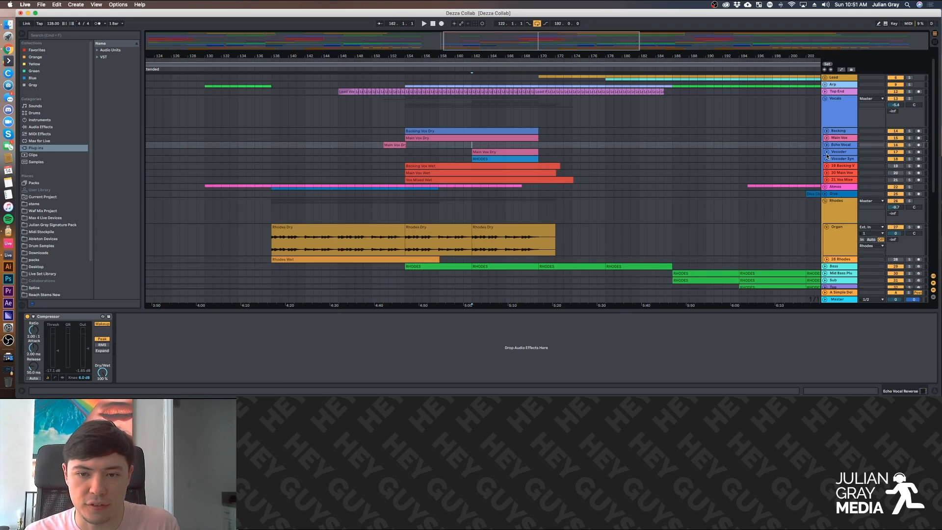
Show the Vocoder Synth track's Analog instrument and look over the surrounding vocal tracks.
{"action": "left_click", "coordinate": [547, 158]}
{"action": "scroll", "coordinate": [550, 175], "scroll_direction": "down", "scroll_amount": 1}
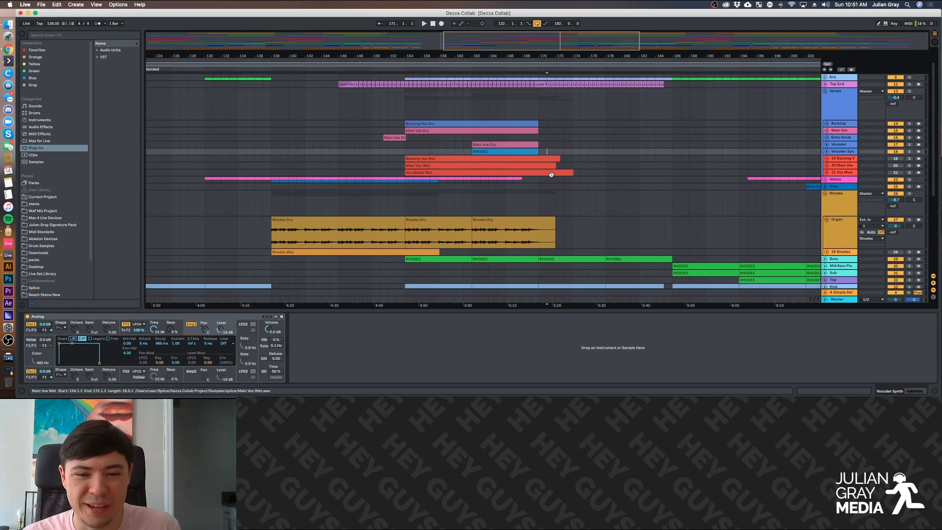
{"action": "scroll", "coordinate": [741, 189], "scroll_direction": "up", "scroll_amount": 3}
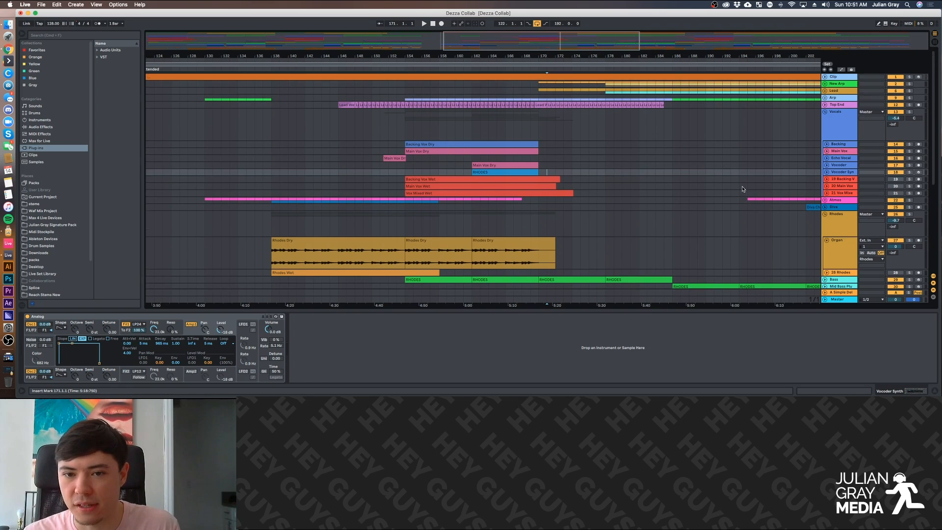
Unfold and solo the Run track, number 43, and audition its clips from bar 161.
{"action": "scroll", "coordinate": [742, 189], "scroll_direction": "down", "scroll_amount": 20}
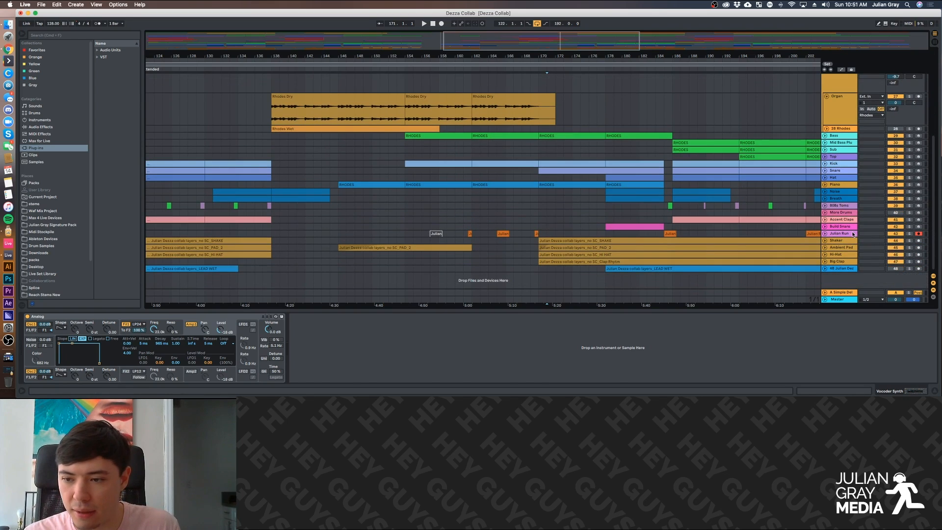
{"action": "left_click", "coordinate": [848, 234]}
{"action": "left_click", "coordinate": [825, 233]}
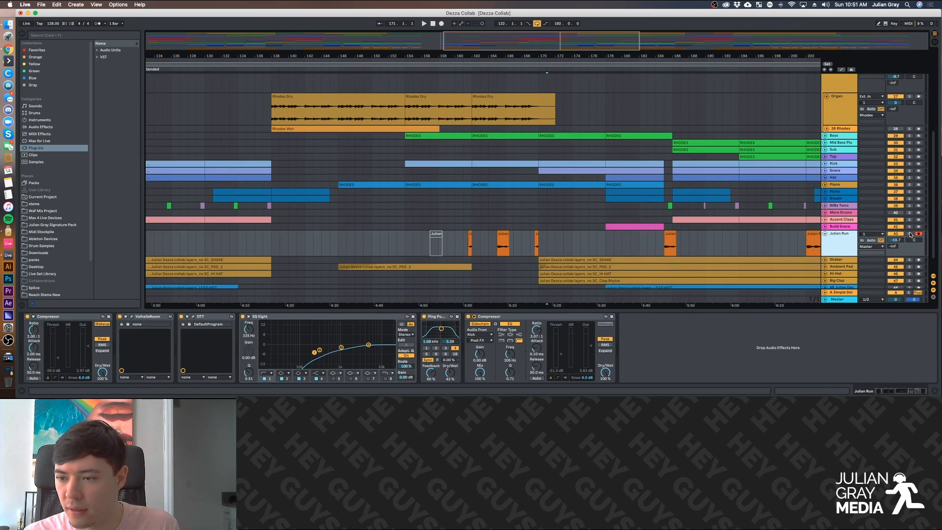
{"action": "left_click", "coordinate": [908, 234]}
{"action": "left_click", "coordinate": [464, 244]}
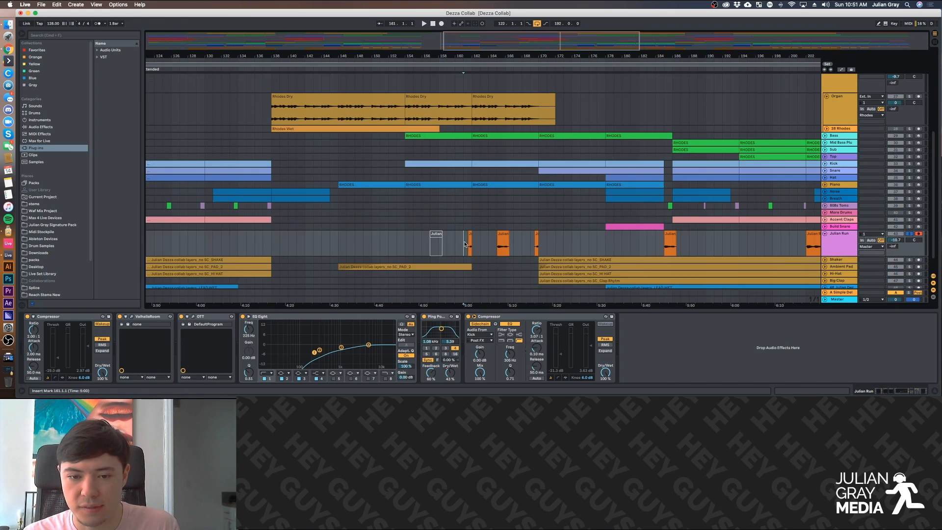
{"action": "key", "text": "space"}
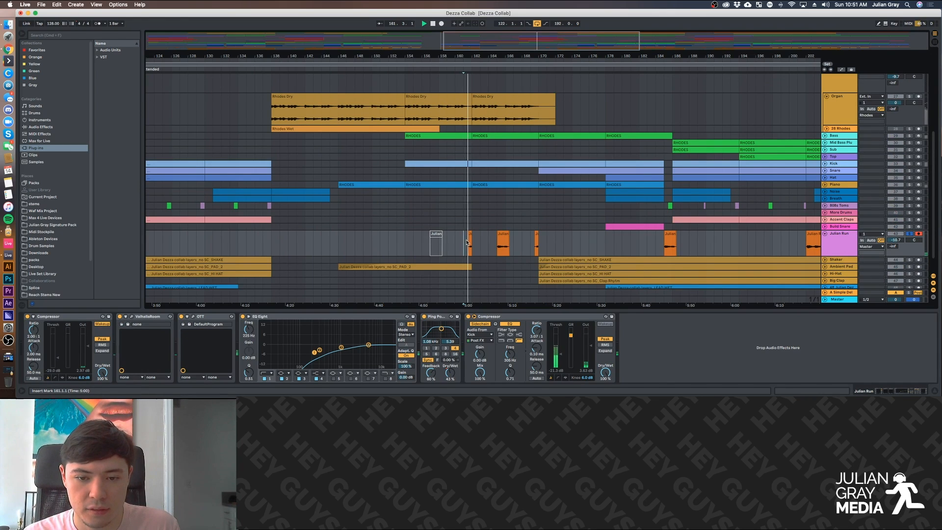
{"action": "left_click", "coordinate": [496, 241]}
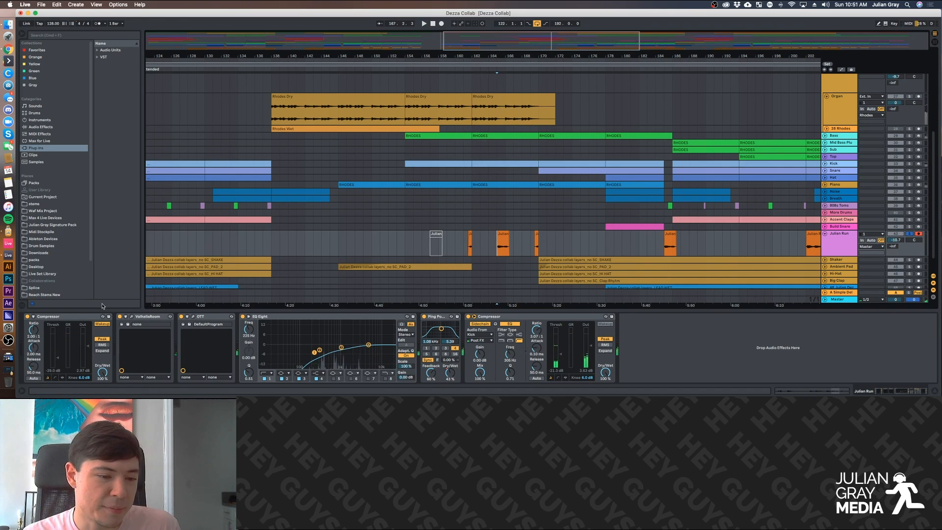
Examine the Run track's first Compressor, ValhallaRoom and OTT settings, closing the OTT window when done.
{"action": "left_click", "coordinate": [77, 319]}
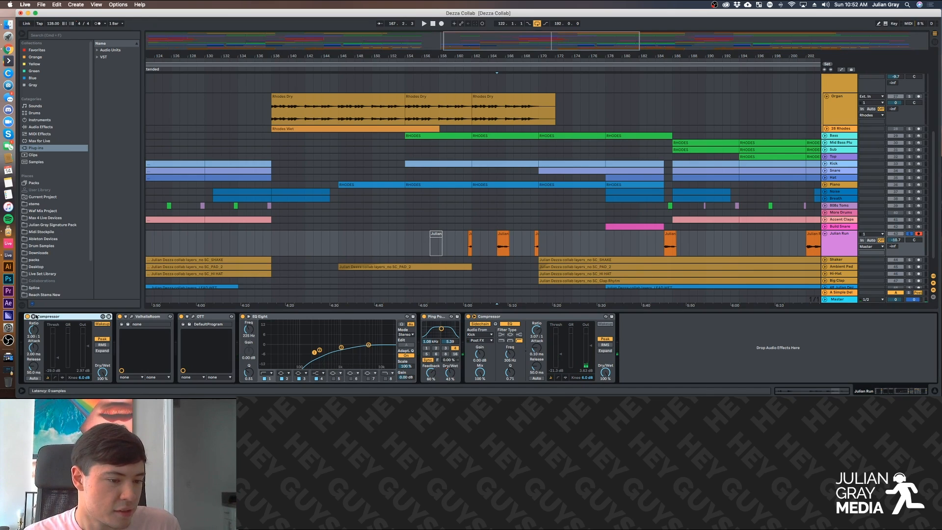
{"action": "left_click", "coordinate": [132, 317]}
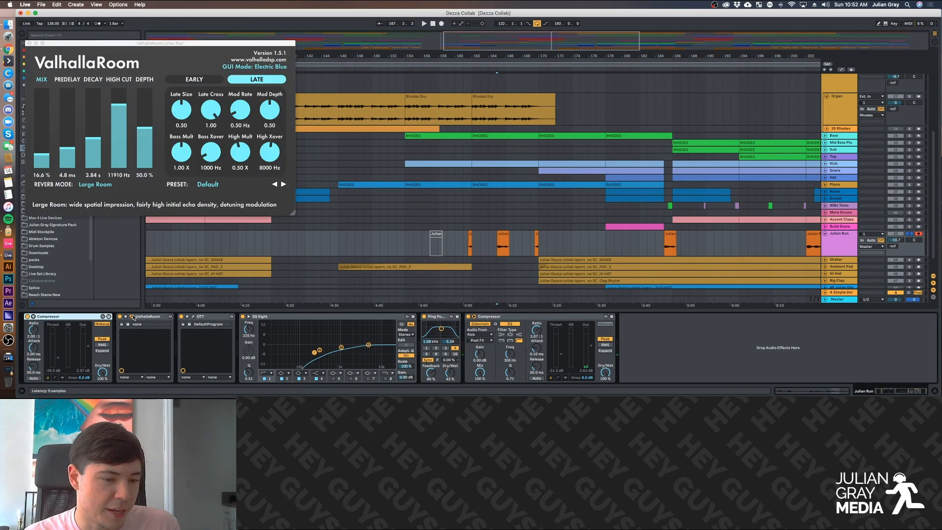
{"action": "left_click", "coordinate": [193, 316]}
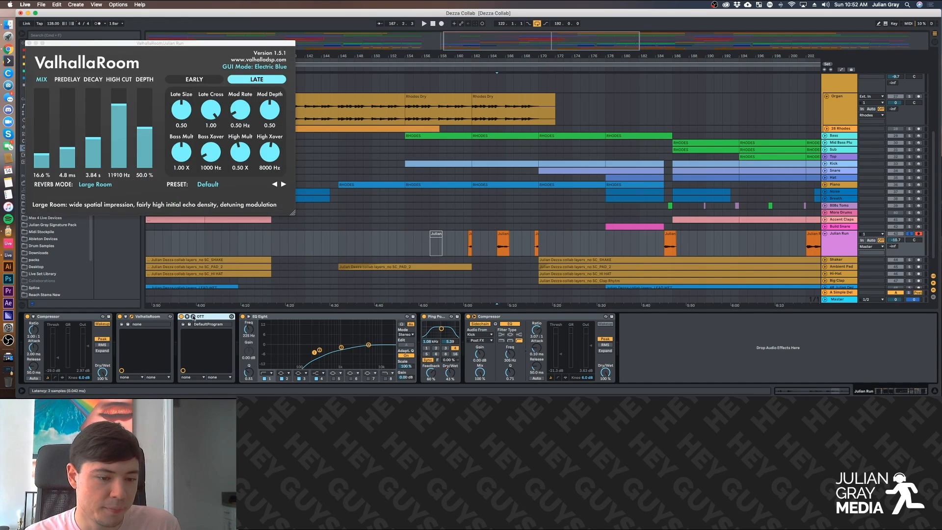
{"action": "left_click_drag", "start_coordinate": [63, 48], "coordinate": [341, 67]}
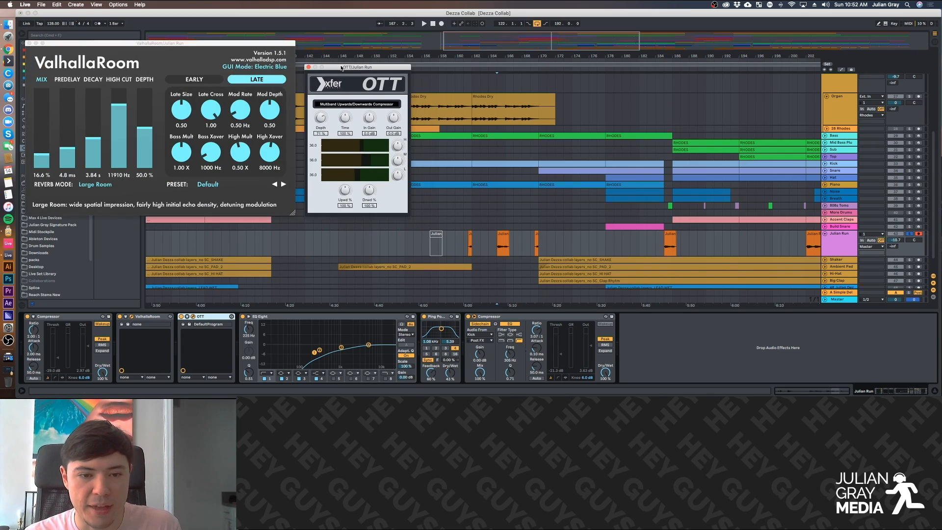
{"action": "left_click", "coordinate": [310, 68]}
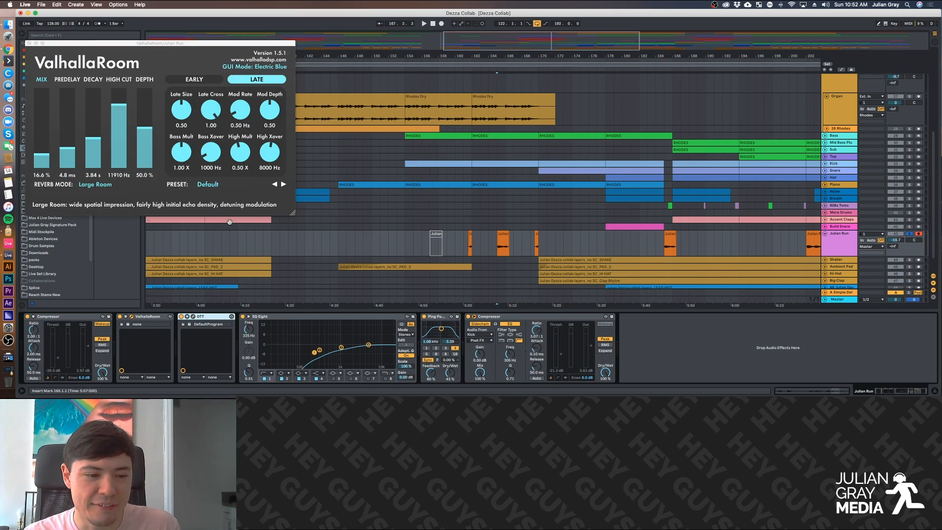
Review the Run track's ValhallaRoom mix, EQ Eight curve, Ping Pong Delay and sidechained Compressor in turn.
{"action": "left_click", "coordinate": [146, 321]}
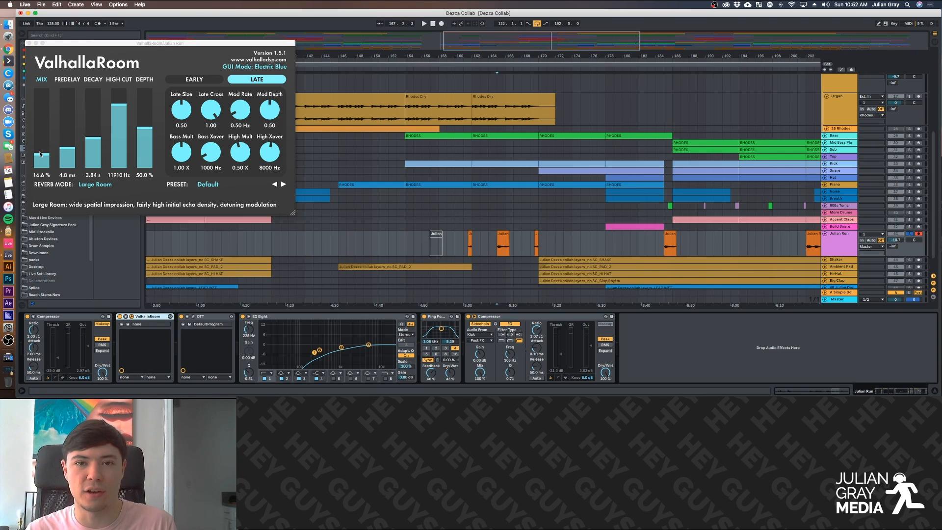
{"action": "left_click", "coordinate": [268, 318]}
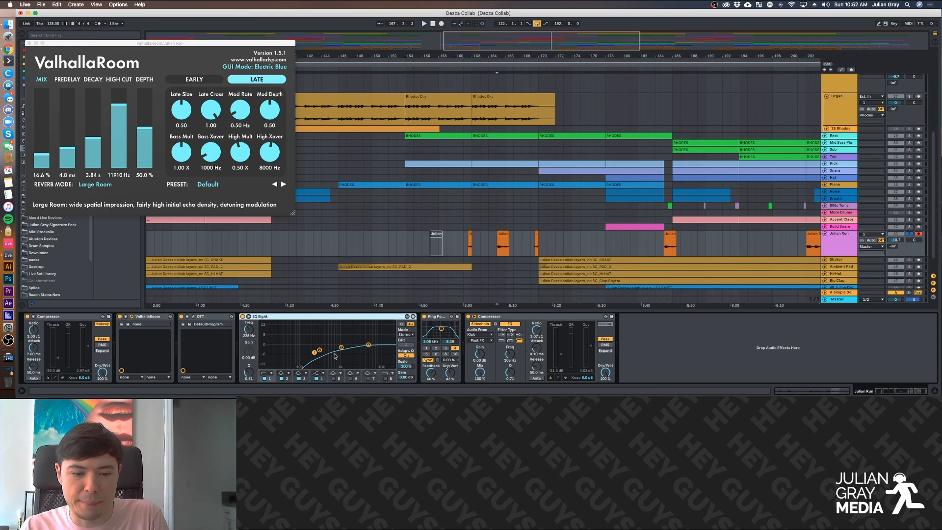
{"action": "left_click", "coordinate": [436, 318]}
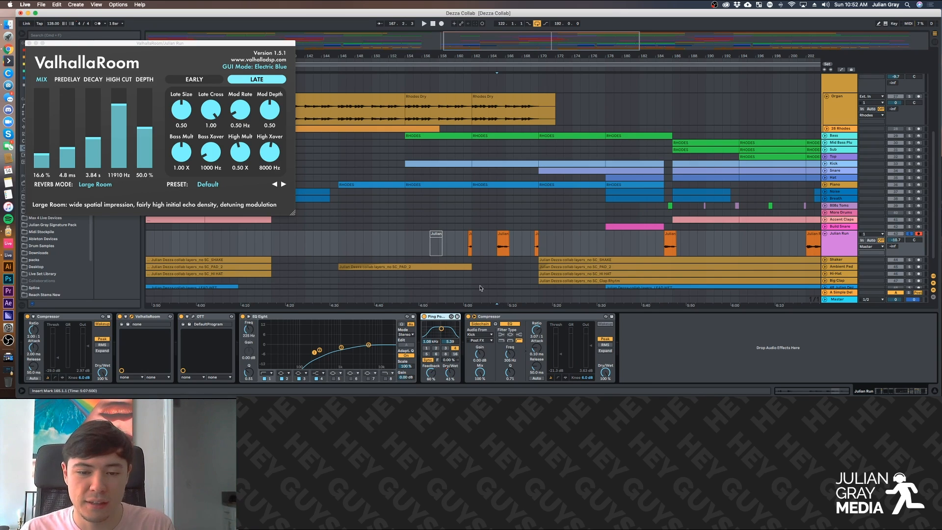
{"action": "left_click", "coordinate": [487, 318]}
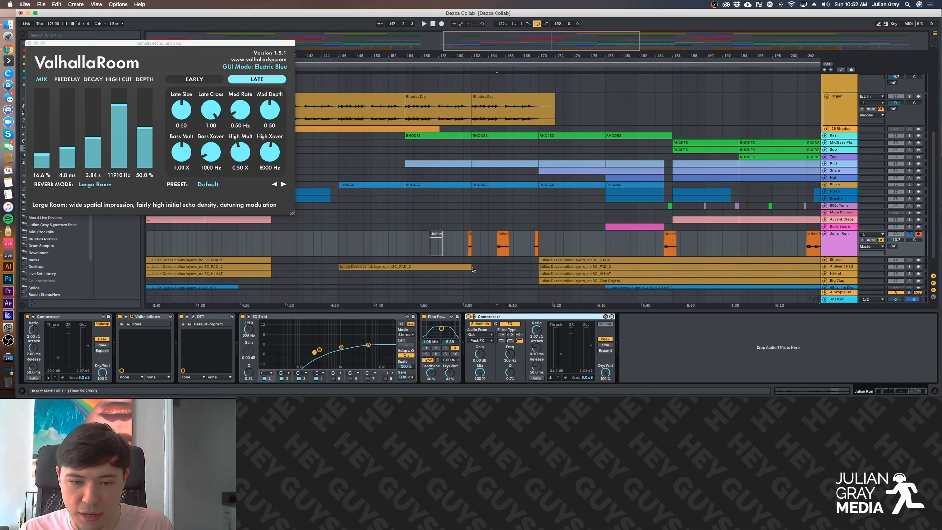
Audition the Run track from bar 165, stop playback, and close the ValhallaRoom window.
{"action": "left_click", "coordinate": [496, 246]}
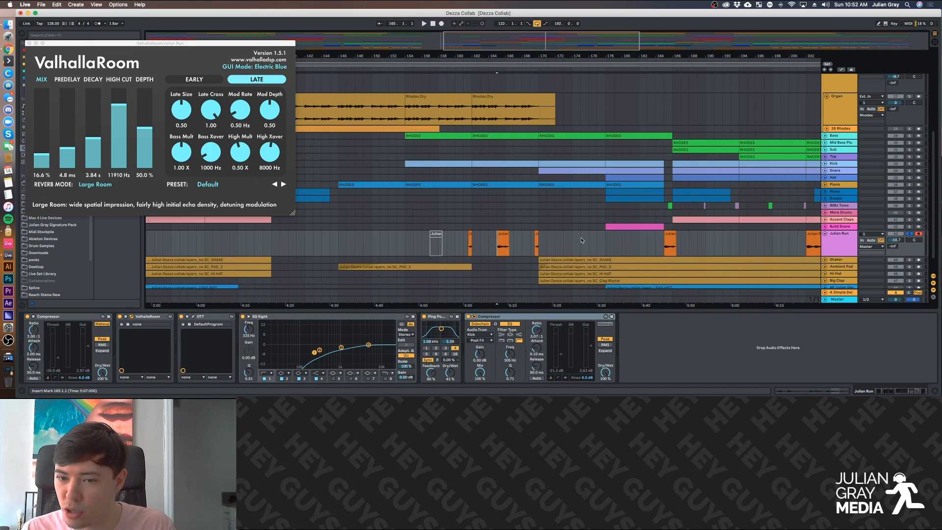
{"action": "key", "text": "space"}
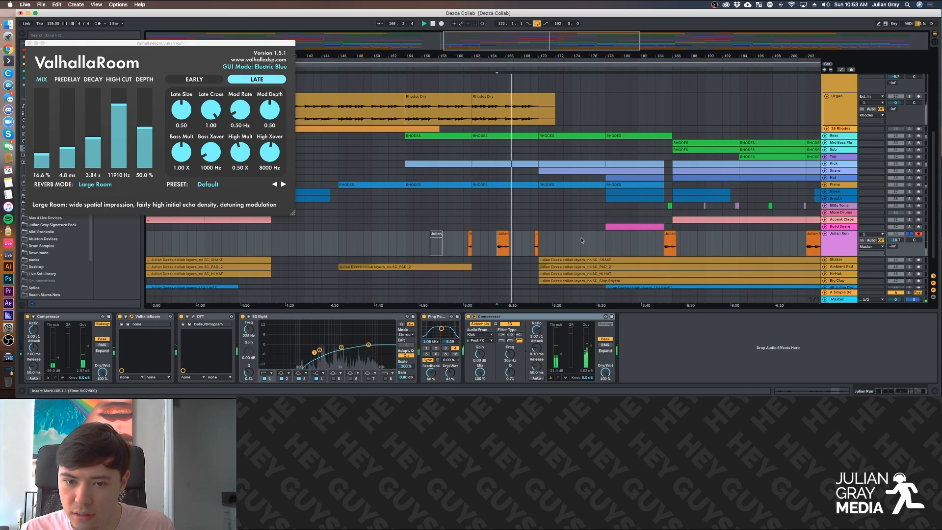
{"action": "key", "text": "space"}
{"action": "left_click", "coordinate": [581, 241]}
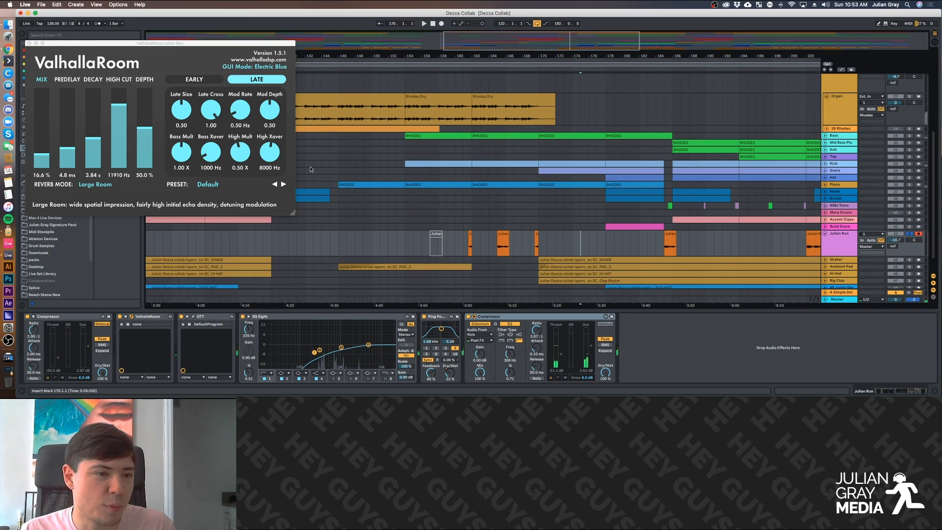
{"action": "left_click", "coordinate": [29, 43]}
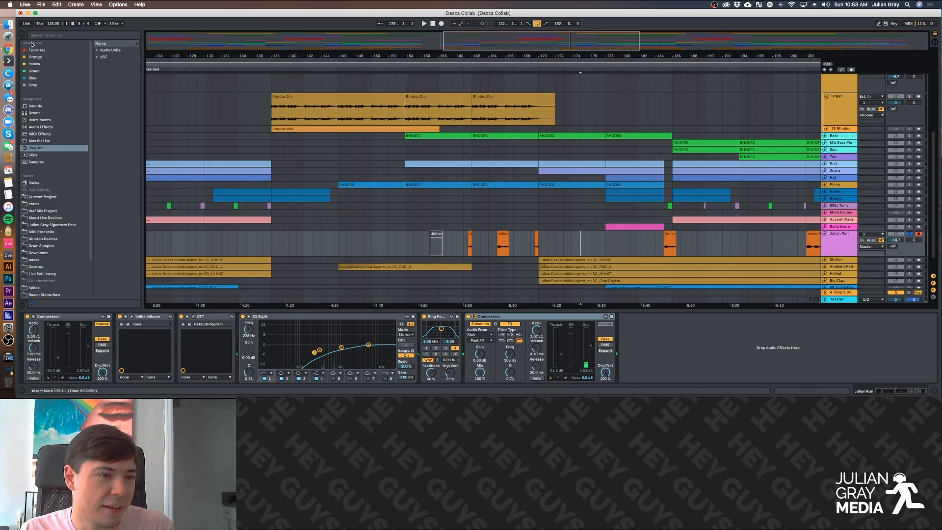
Unsolo the Run track and place the insert marker at bar 138 on the Rhodes Wet track.
{"action": "left_click", "coordinate": [537, 219]}
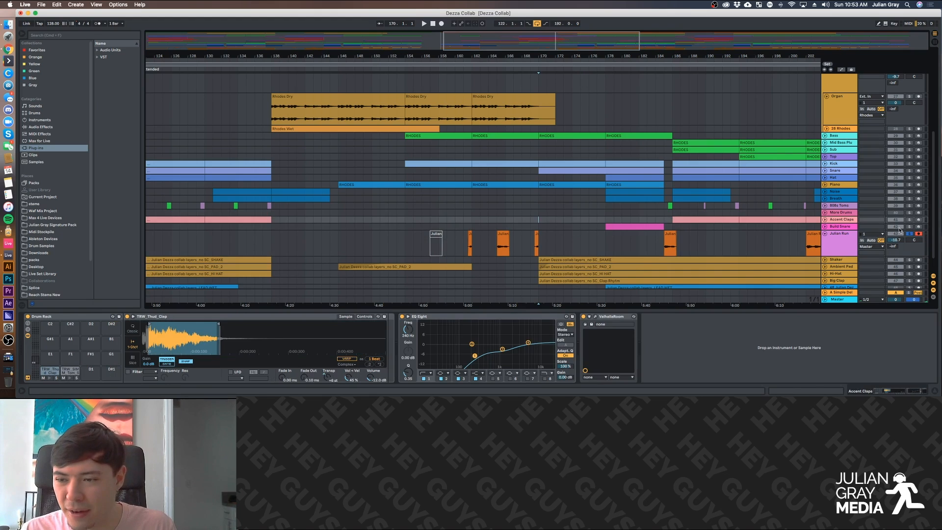
{"action": "scroll", "coordinate": [296, 181], "scroll_direction": "up", "scroll_amount": 5}
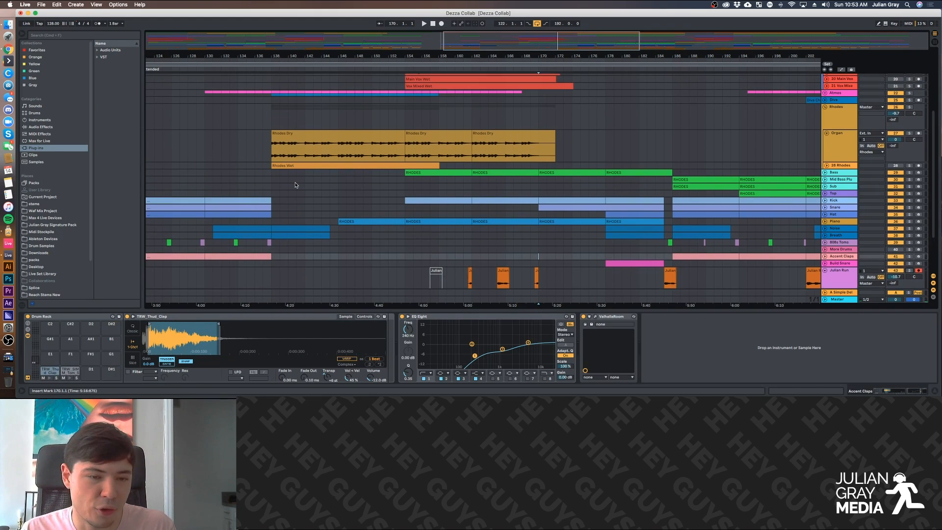
{"action": "left_click", "coordinate": [272, 200]}
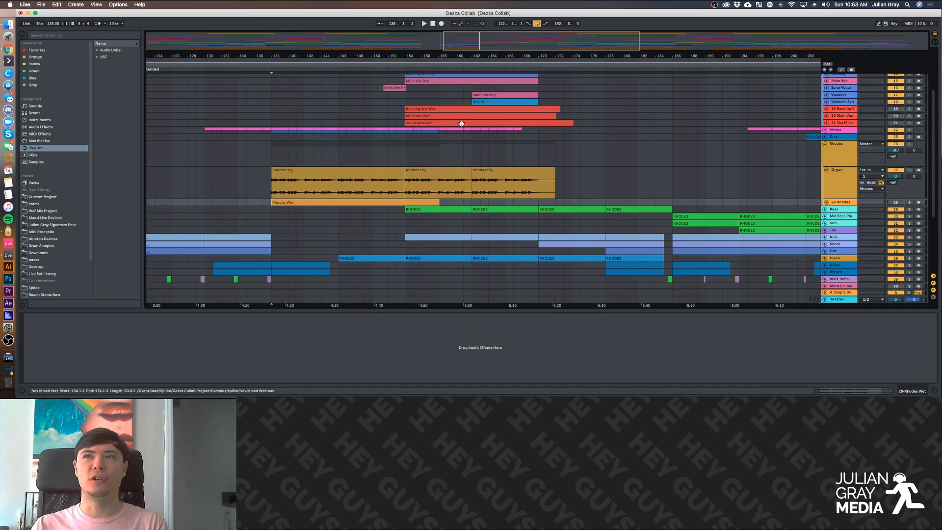
Select and unfold the Ambient Pad track to show its clips and ValhallaRoom device.
{"action": "scroll", "coordinate": [460, 133], "scroll_direction": "up", "scroll_amount": 2}
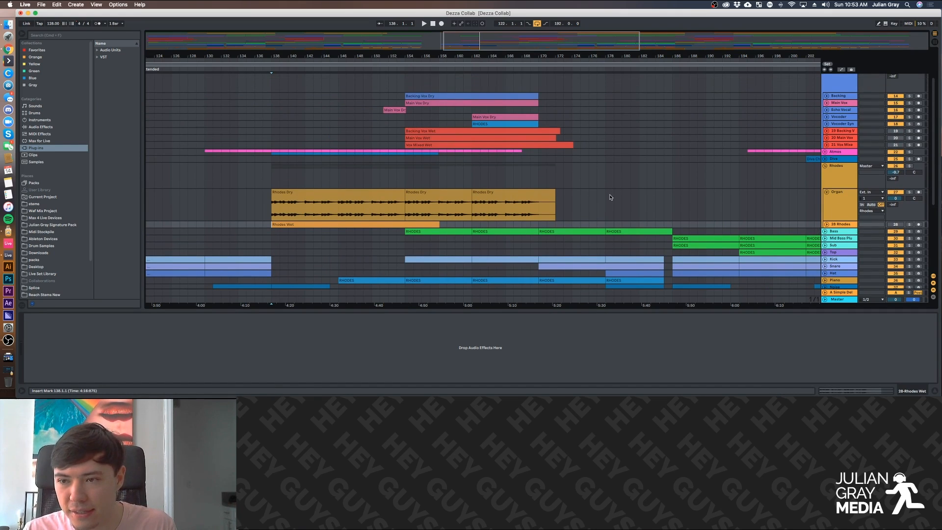
{"action": "scroll", "coordinate": [610, 197], "scroll_direction": "up", "scroll_amount": 3}
{"action": "scroll", "coordinate": [610, 197], "scroll_direction": "down", "scroll_amount": 9}
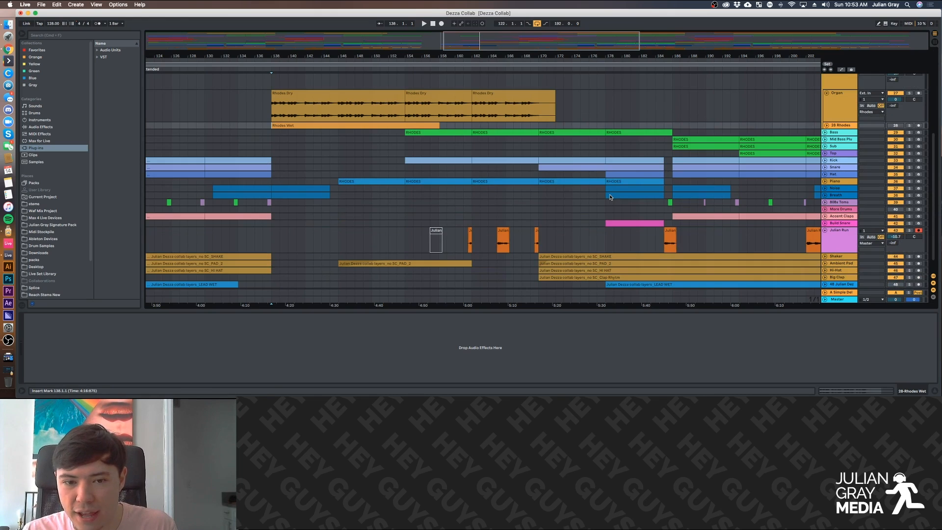
{"action": "scroll", "coordinate": [610, 196], "scroll_direction": "down", "scroll_amount": 1}
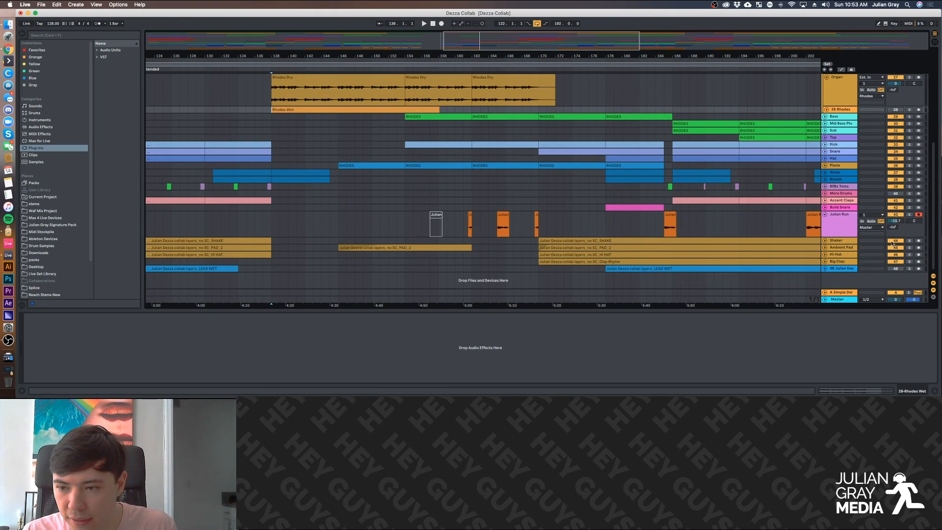
{"action": "left_click", "coordinate": [843, 248]}
{"action": "left_click", "coordinate": [825, 248]}
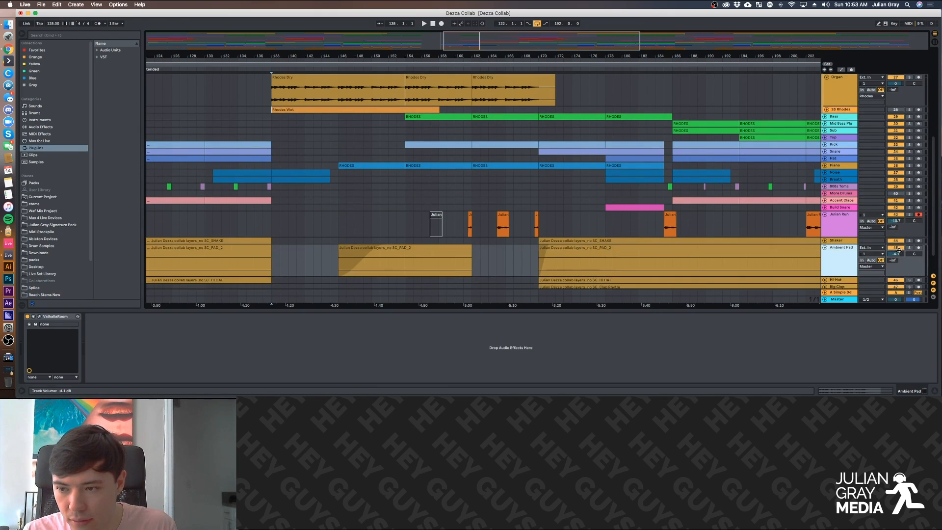
Audition the soloed Ambient Pad track from bar 149, place the insert marker at bar 153, and unsolo the track.
{"action": "left_click", "coordinate": [363, 267]}
{"action": "key", "text": "space"}
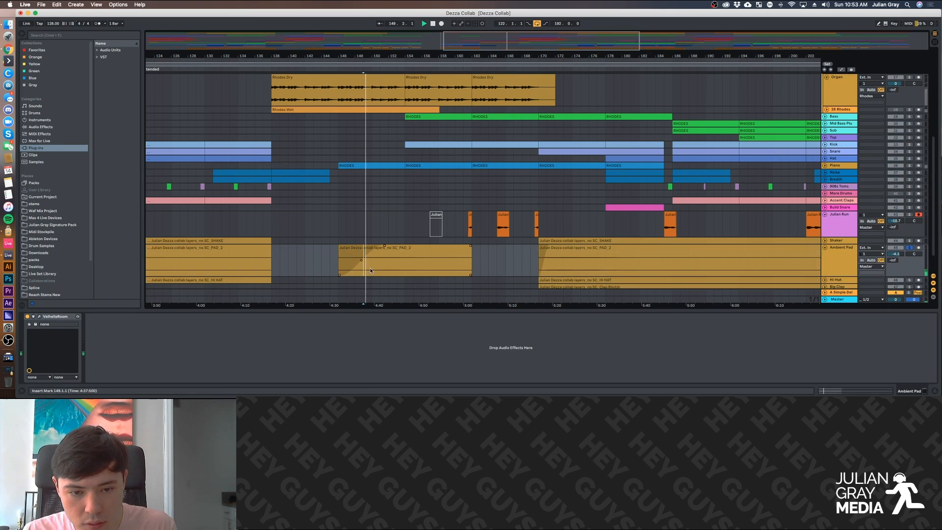
{"action": "left_click", "coordinate": [372, 268]}
{"action": "left_click", "coordinate": [379, 267]}
{"action": "left_click", "coordinate": [397, 260]}
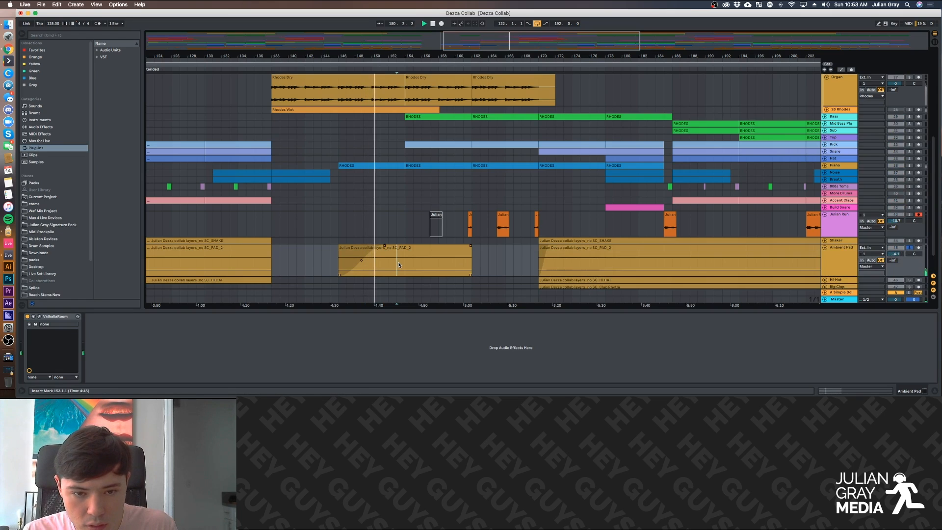
{"action": "left_click", "coordinate": [908, 248]}
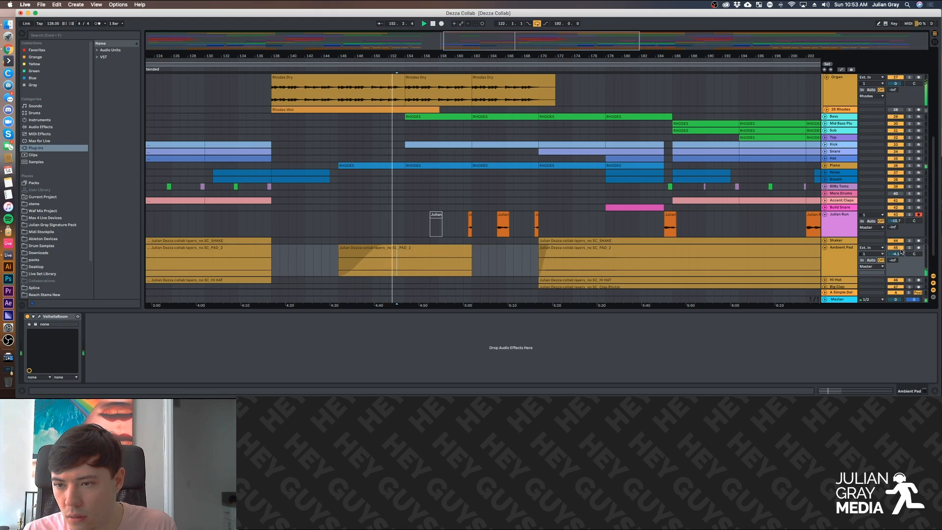
Unfold and select the Atmos group to show its Pad and Diva tracks, and stop playback.
{"action": "scroll", "coordinate": [842, 253], "scroll_direction": "up", "scroll_amount": 3}
{"action": "scroll", "coordinate": [841, 253], "scroll_direction": "up", "scroll_amount": 6}
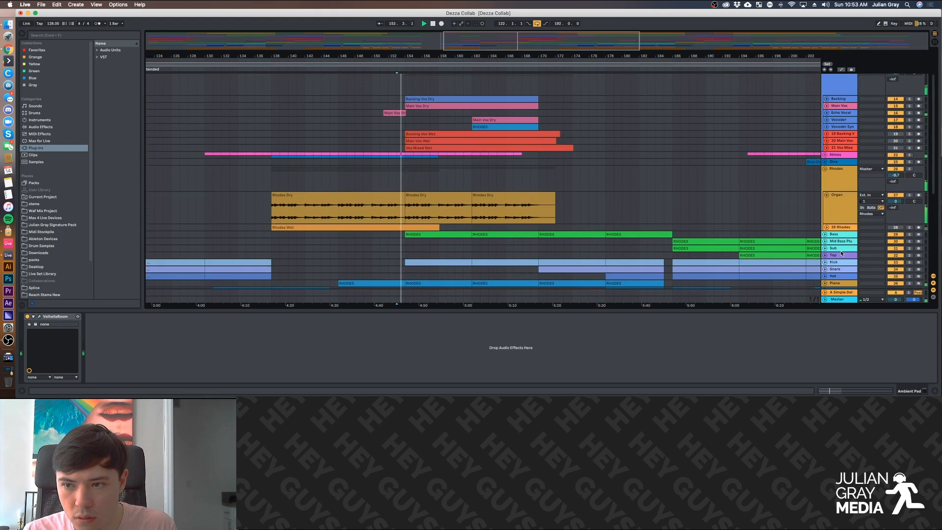
{"action": "left_click", "coordinate": [824, 177]}
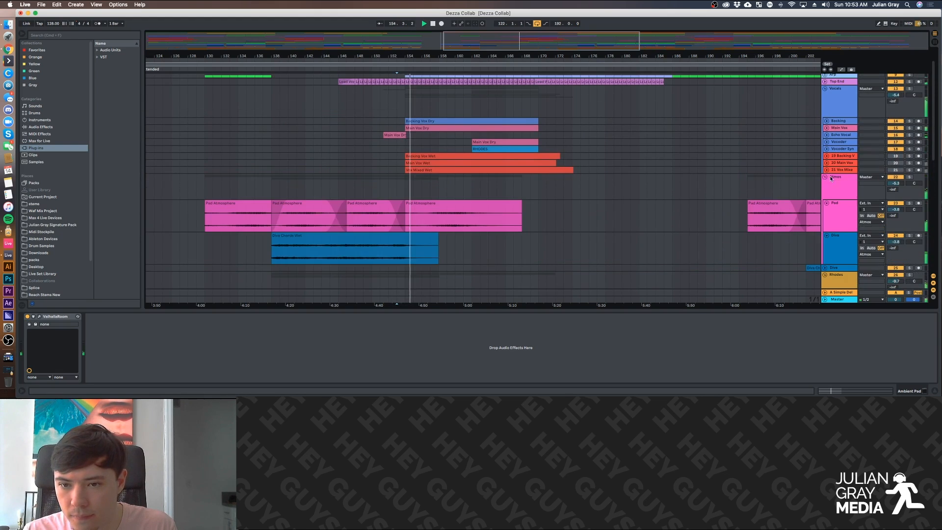
{"action": "left_click", "coordinate": [848, 199]}
{"action": "key", "text": "space"}
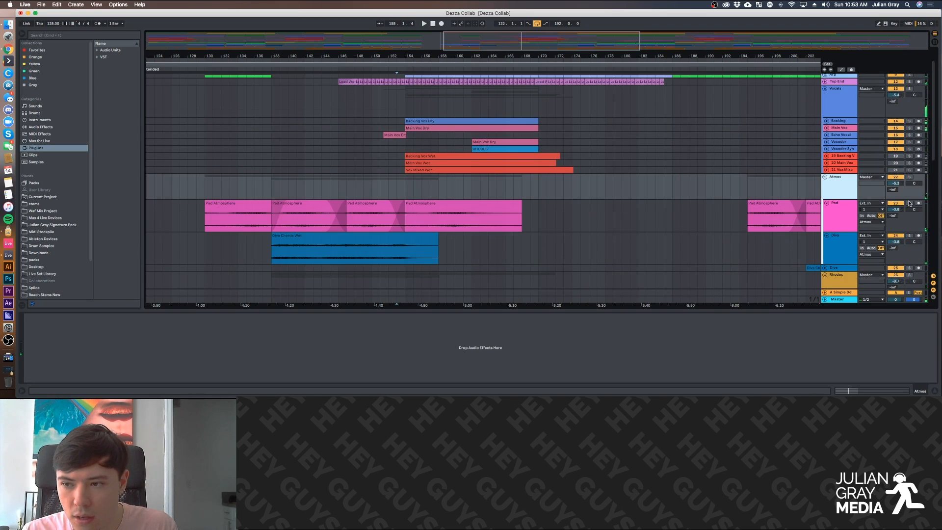
Solo the Pad track in the Atmos group, audition its Pad Atmosphere clips from bar 151, and stop playback.
{"action": "left_click", "coordinate": [908, 202]}
{"action": "left_click", "coordinate": [380, 222]}
{"action": "key", "text": "space"}
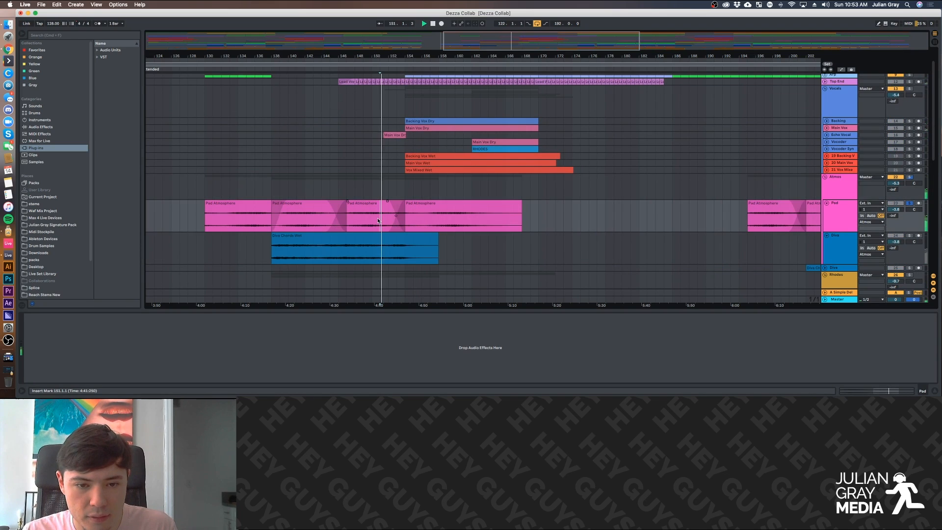
{"action": "left_click", "coordinate": [355, 222]}
{"action": "key", "text": "space"}
Solo the Diva track in the Atmos group and audition its chords clip from bar 150.
{"action": "scroll", "coordinate": [363, 225], "scroll_direction": "down", "scroll_amount": 3}
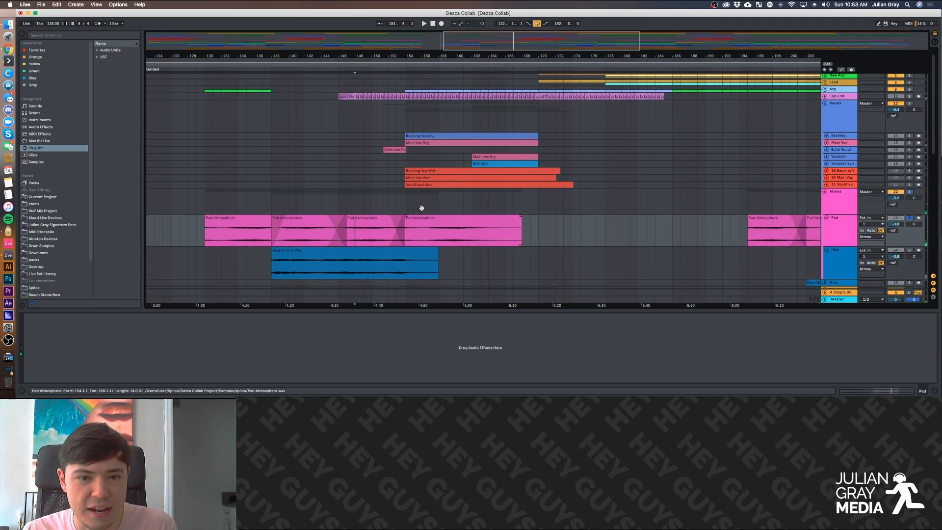
{"action": "left_click", "coordinate": [373, 232]}
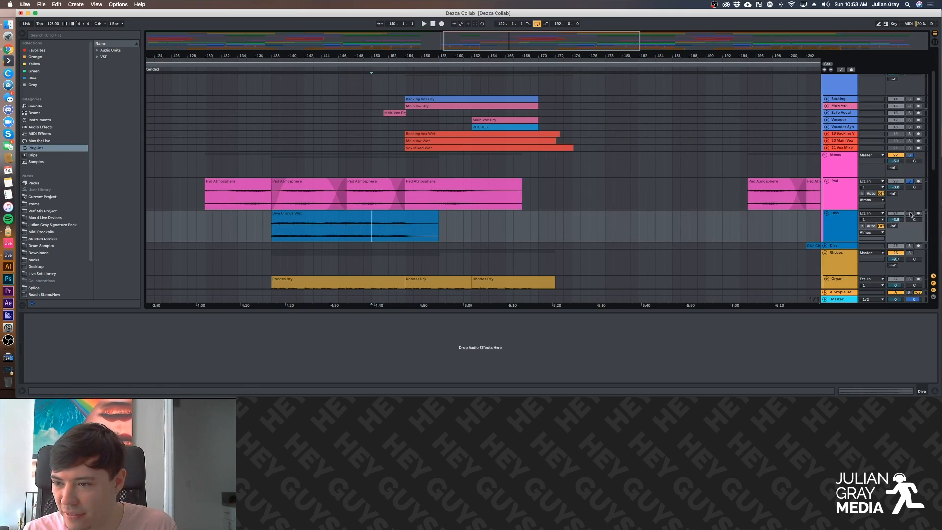
{"action": "left_click", "coordinate": [908, 213]}
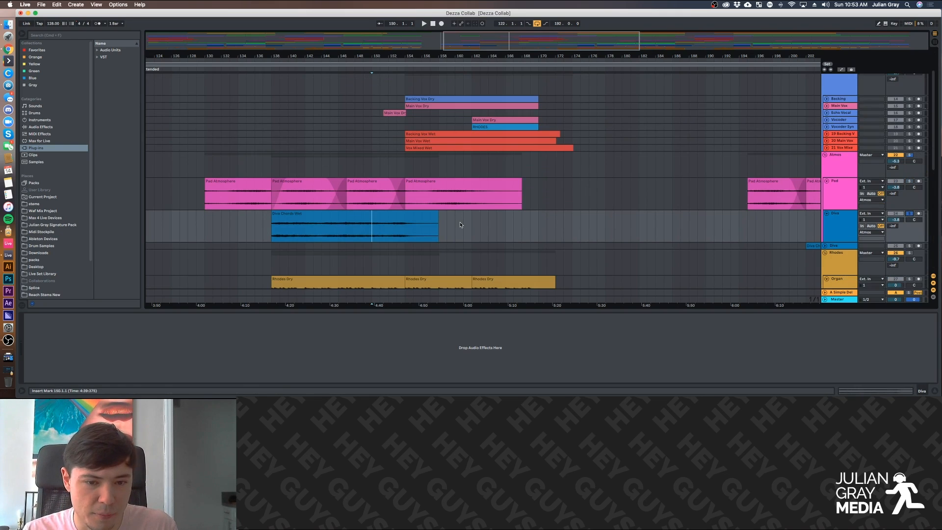
{"action": "key", "text": "space"}
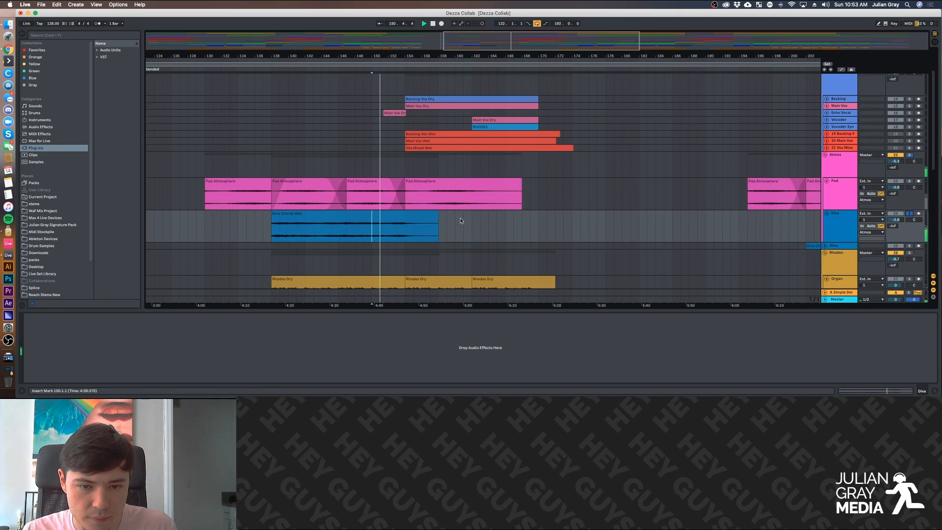
{"action": "left_click", "coordinate": [407, 231]}
{"action": "scroll", "coordinate": [408, 233], "scroll_direction": "up", "scroll_amount": 1}
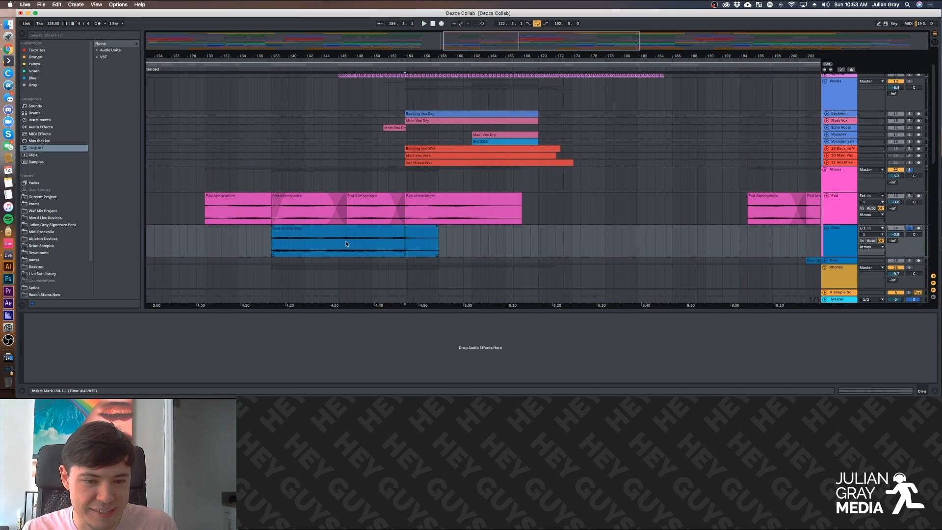
Replay the Diva track from bar 141, stop playback, and select its whole chords clip.
{"action": "scroll", "coordinate": [346, 244], "scroll_direction": "up", "scroll_amount": 2}
{"action": "left_click", "coordinate": [289, 252]}
{"action": "left_click", "coordinate": [295, 263]}
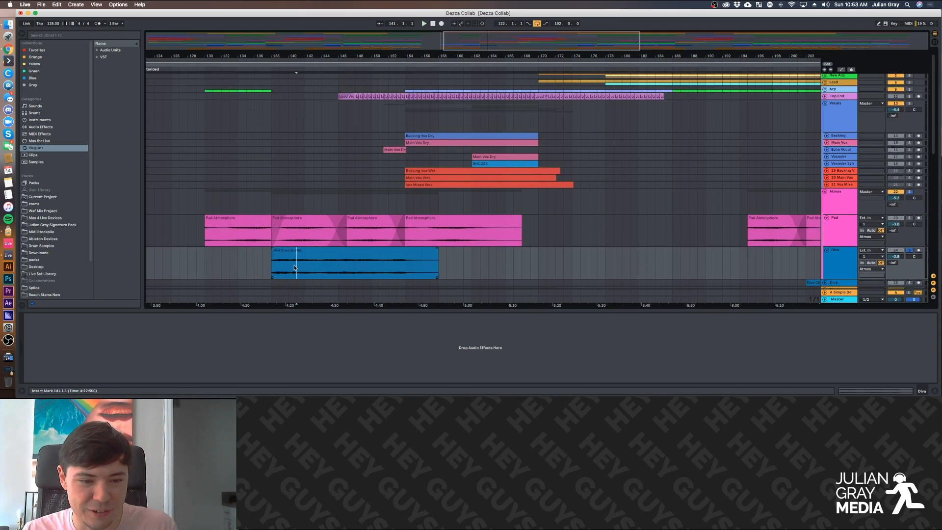
{"action": "key", "text": "space"}
{"action": "left_click", "coordinate": [358, 253]}
{"action": "key", "text": "space"}
{"action": "scroll", "coordinate": [359, 255], "scroll_direction": "up", "scroll_amount": 1}
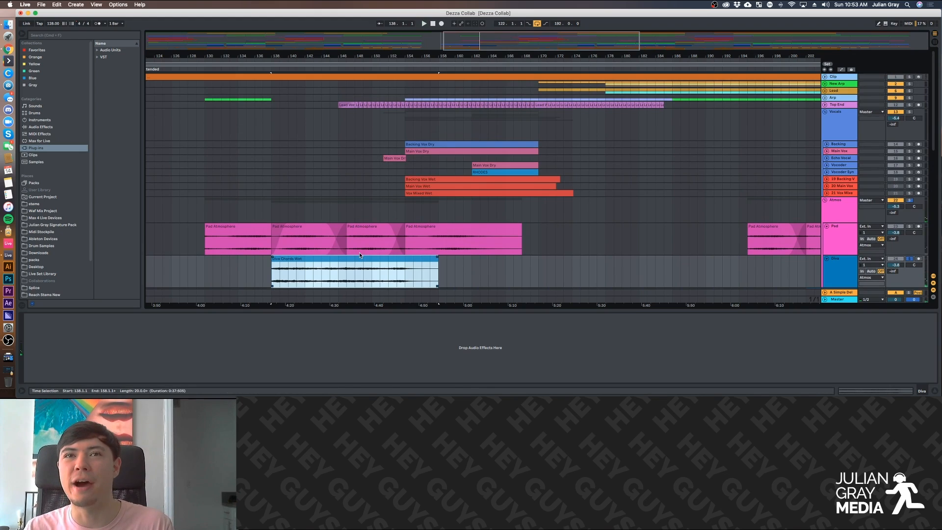
Solo and unfold the Top End track, audition it from bar 148, and stop playback.
{"action": "left_click", "coordinate": [399, 194]}
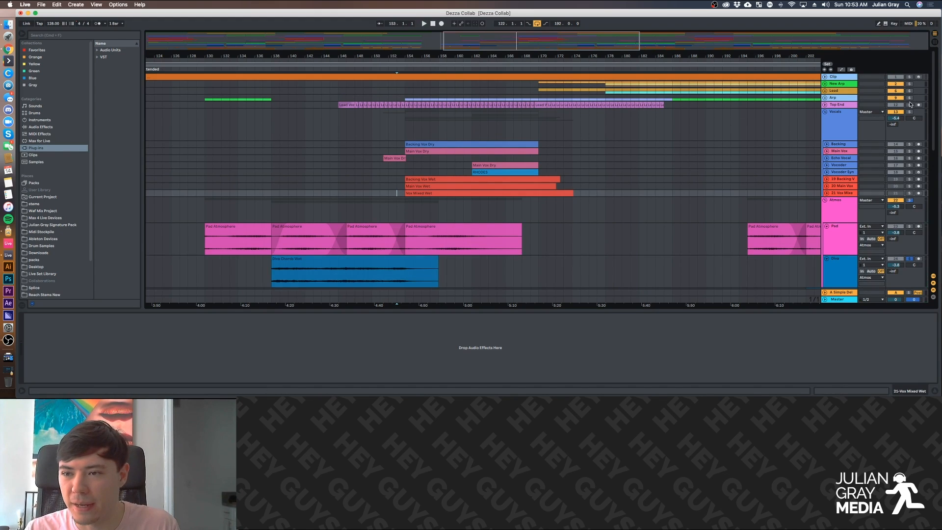
{"action": "left_click", "coordinate": [852, 106]}
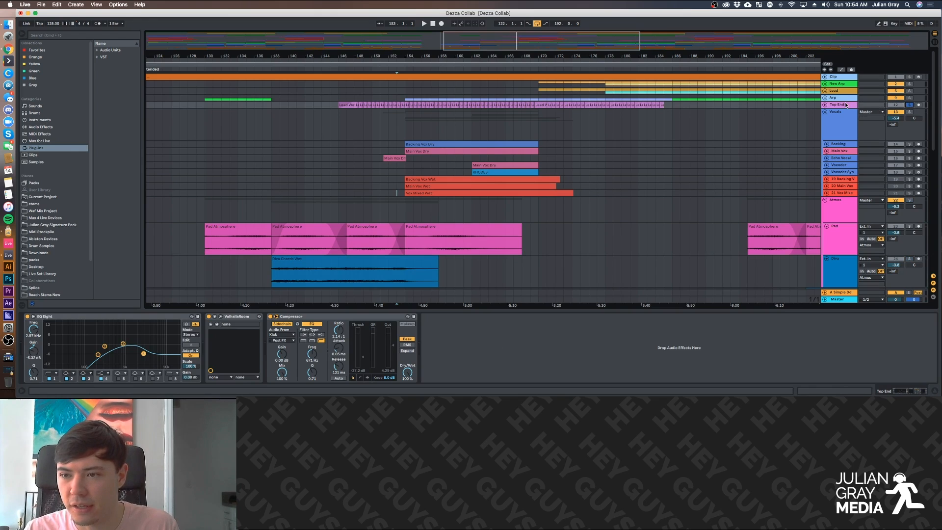
{"action": "left_click", "coordinate": [824, 105]}
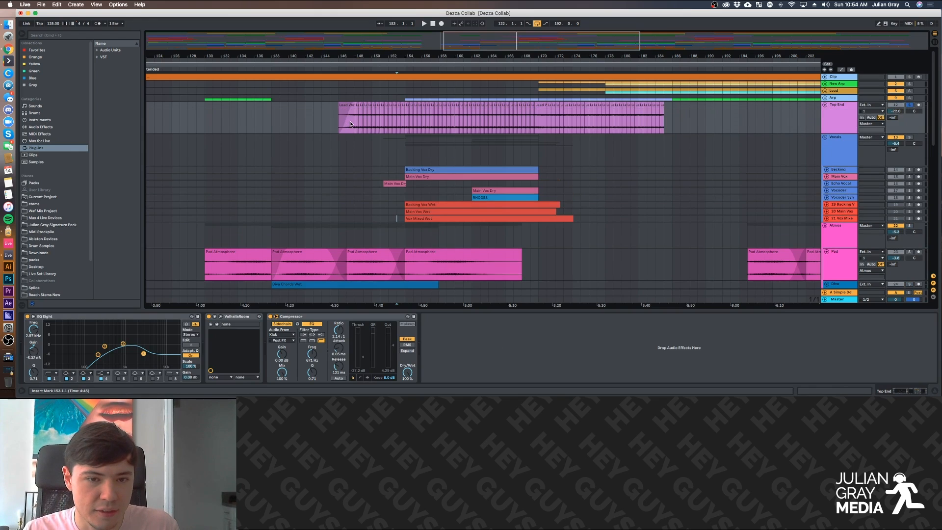
{"action": "key", "text": "space"}
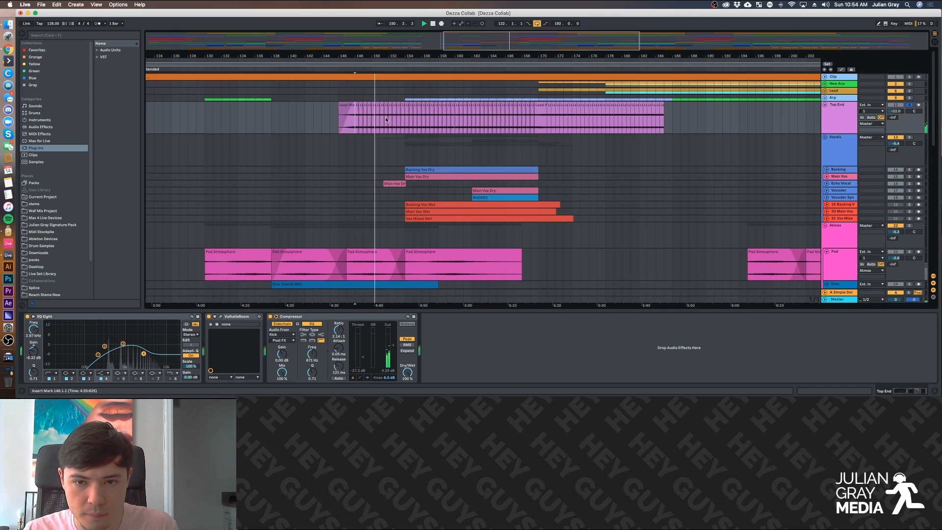
{"action": "left_click_drag", "start_coordinate": [453, 39], "coordinate": [453, 56]}
{"action": "key", "text": "space"}
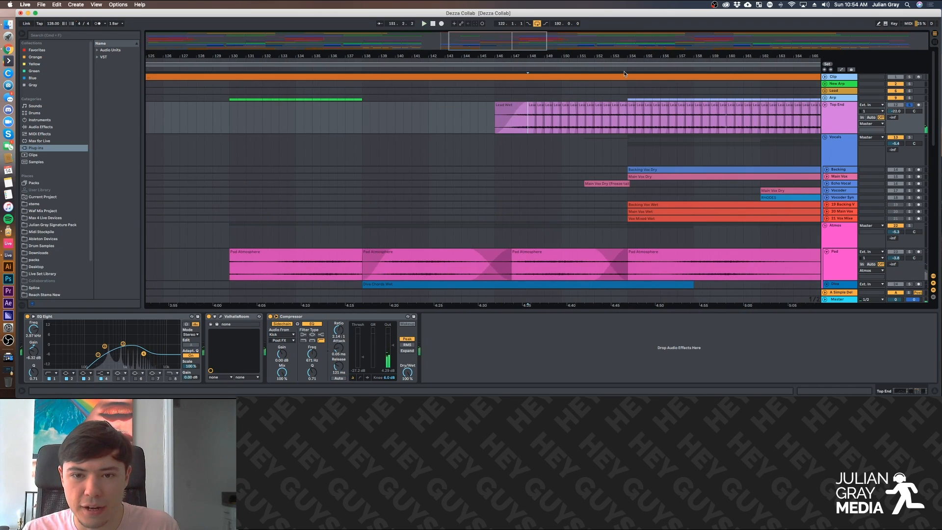
Examine the short repeated Lead Wet clips on the Top End track around bar 151.
{"action": "left_click_drag", "start_coordinate": [513, 38], "coordinate": [514, 61]}
{"action": "left_click", "coordinate": [556, 109]}
{"action": "left_click", "coordinate": [579, 113]}
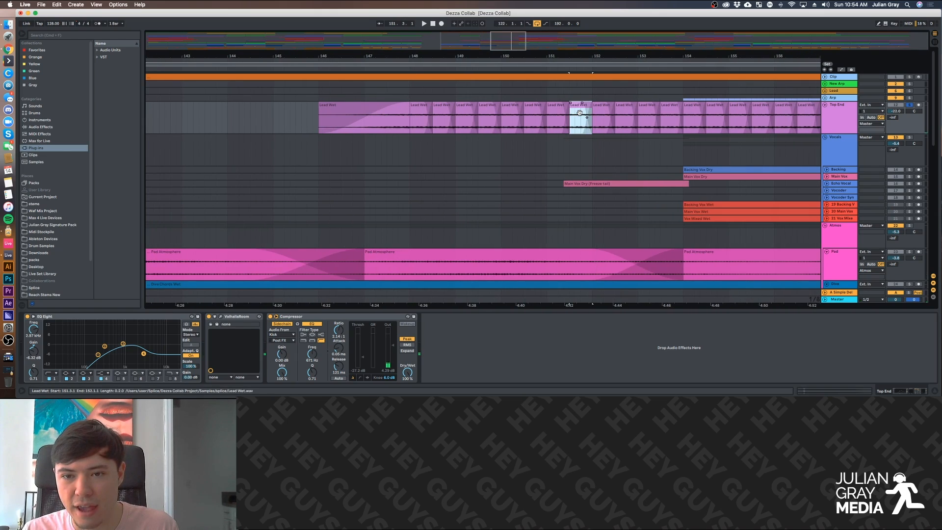
{"action": "left_click", "coordinate": [554, 111]}
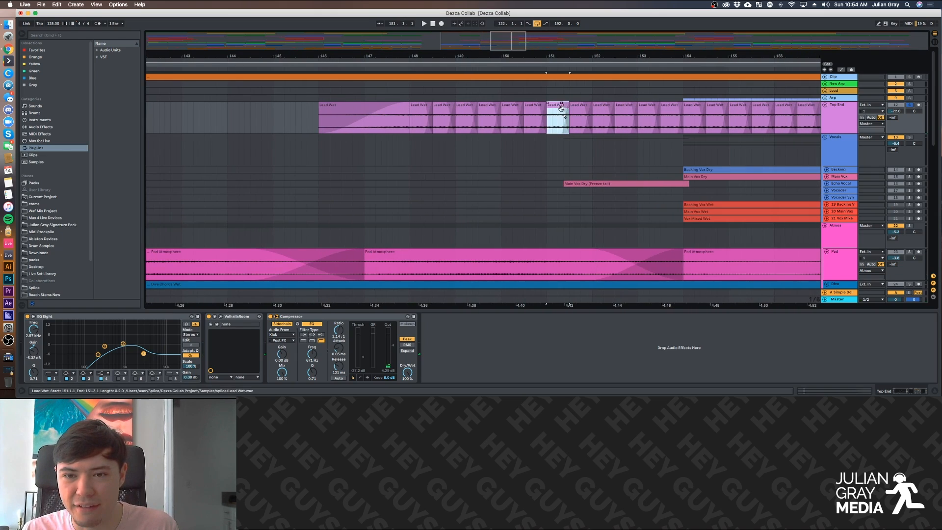
{"action": "left_click_drag", "start_coordinate": [500, 48], "coordinate": [499, 18]}
Unsolo the Top End track and play the full mix from bar 152.
{"action": "left_click", "coordinate": [841, 120]}
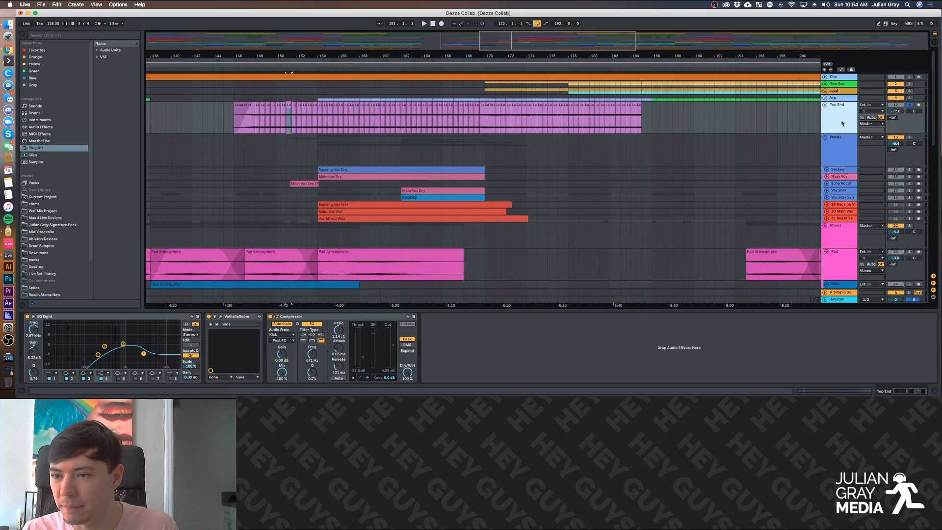
{"action": "left_click", "coordinate": [909, 105]}
{"action": "left_click", "coordinate": [301, 153]}
{"action": "key", "text": "space"}
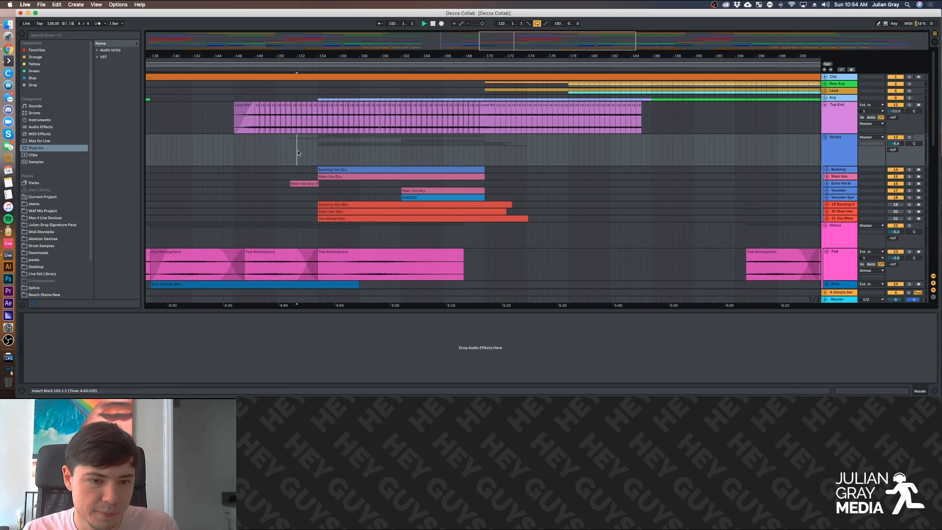
Unfold the Arp group and look over the arrangement's other tracks while the full mix plays.
{"action": "scroll", "coordinate": [355, 165], "scroll_direction": "down", "scroll_amount": 3}
{"action": "scroll", "coordinate": [355, 164], "scroll_direction": "down", "scroll_amount": 3}
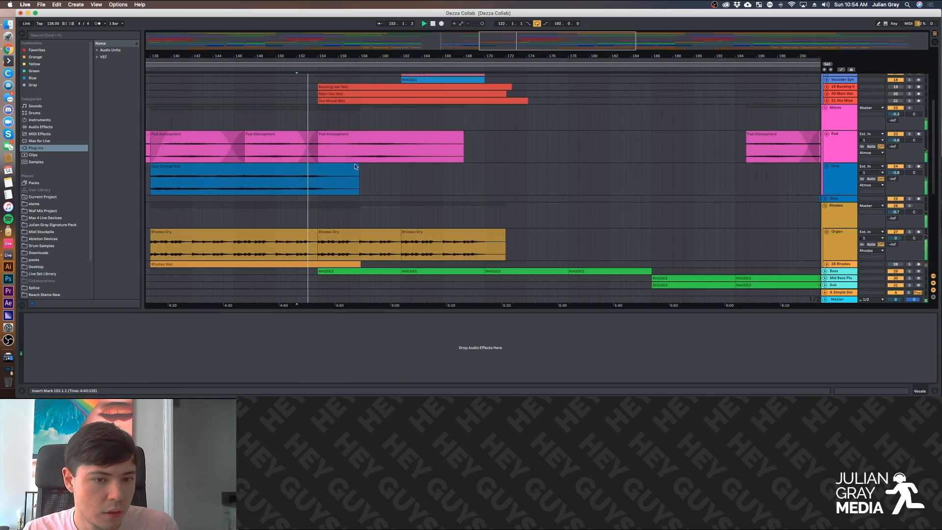
{"action": "scroll", "coordinate": [354, 163], "scroll_direction": "up", "scroll_amount": 5}
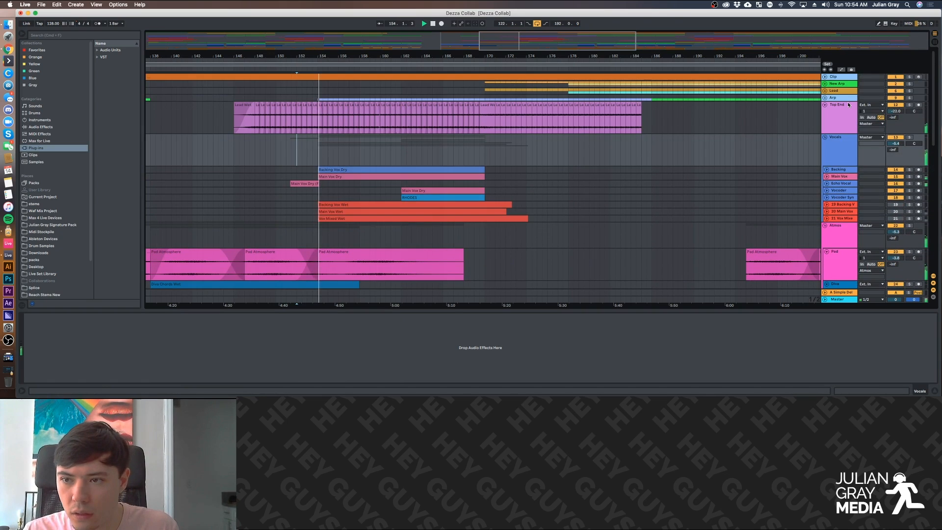
{"action": "left_click", "coordinate": [824, 97]}
{"action": "scroll", "coordinate": [787, 128], "scroll_direction": "down", "scroll_amount": 1}
{"action": "scroll", "coordinate": [786, 128], "scroll_direction": "down", "scroll_amount": 10}
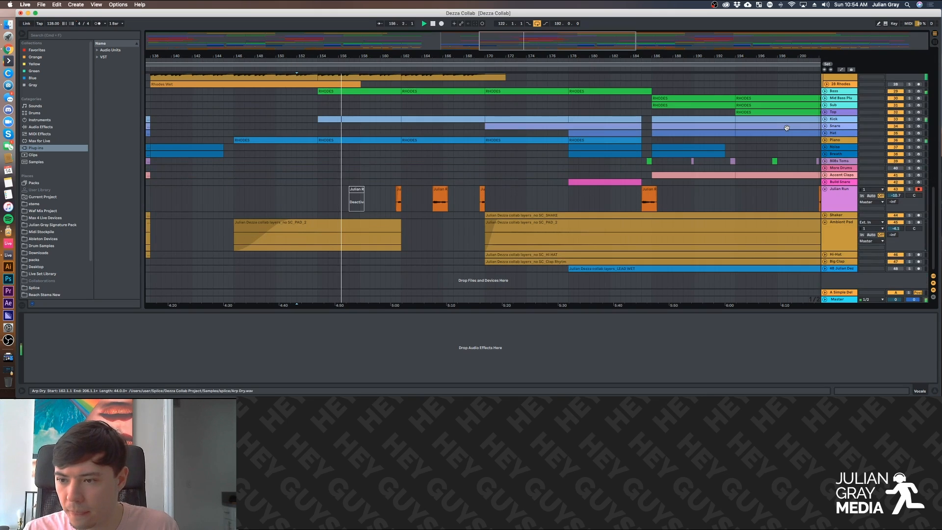
{"action": "scroll", "coordinate": [786, 128], "scroll_direction": "up", "scroll_amount": 3}
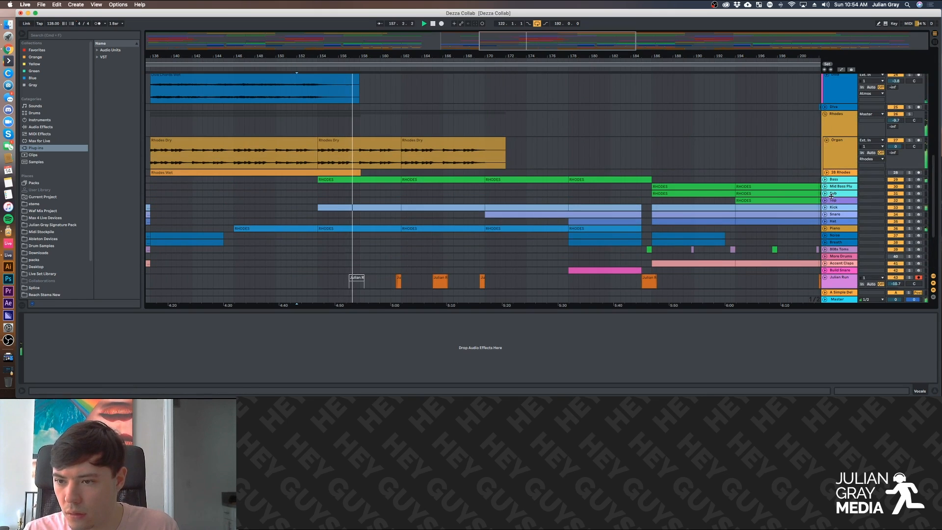
Solo and unfold the Bass track with playback stopped, and select its RHODES MIDI clip at bar 154.
{"action": "left_click", "coordinate": [841, 181]}
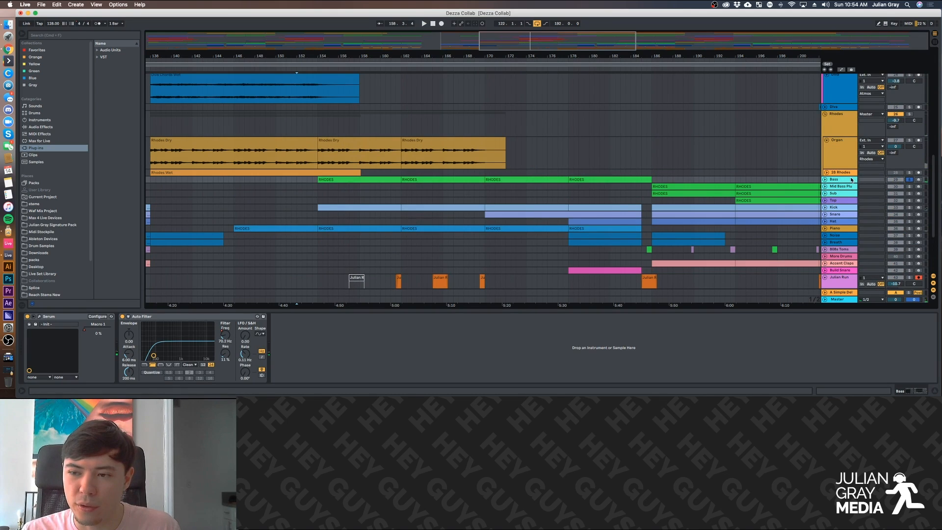
{"action": "left_click", "coordinate": [838, 181]}
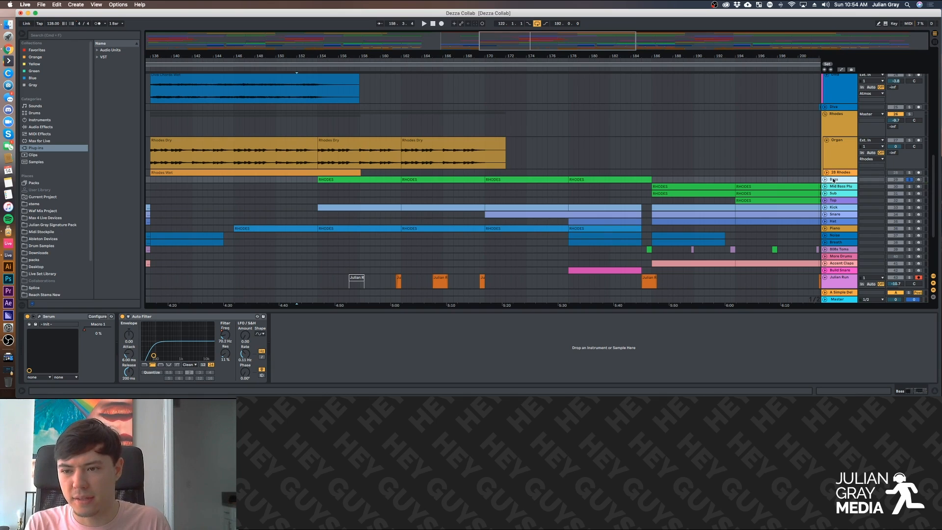
{"action": "left_click", "coordinate": [825, 180]}
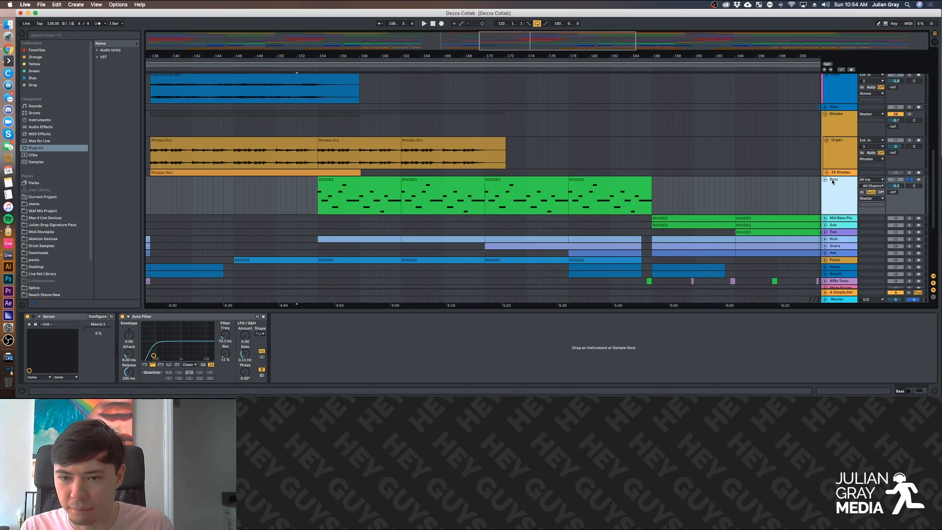
{"action": "left_click", "coordinate": [337, 179]}
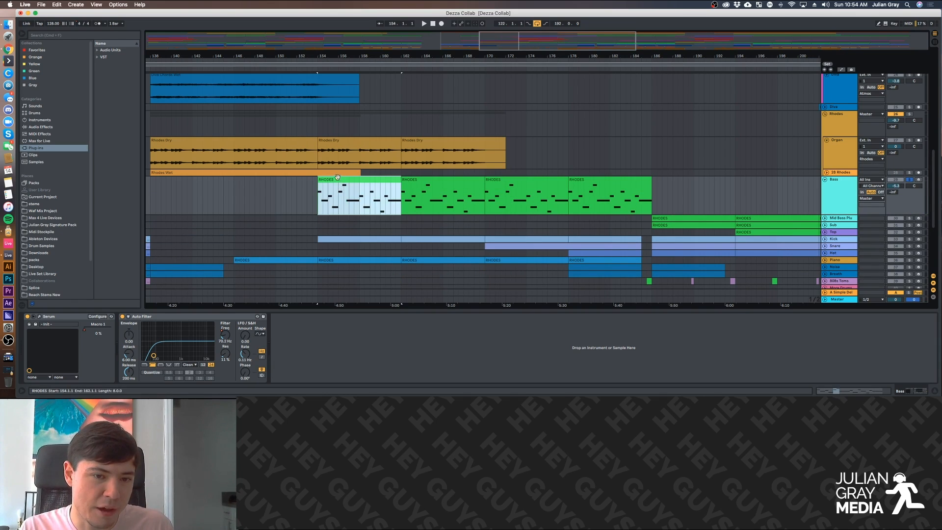
{"action": "scroll", "coordinate": [318, 193], "scroll_direction": "up", "scroll_amount": 3}
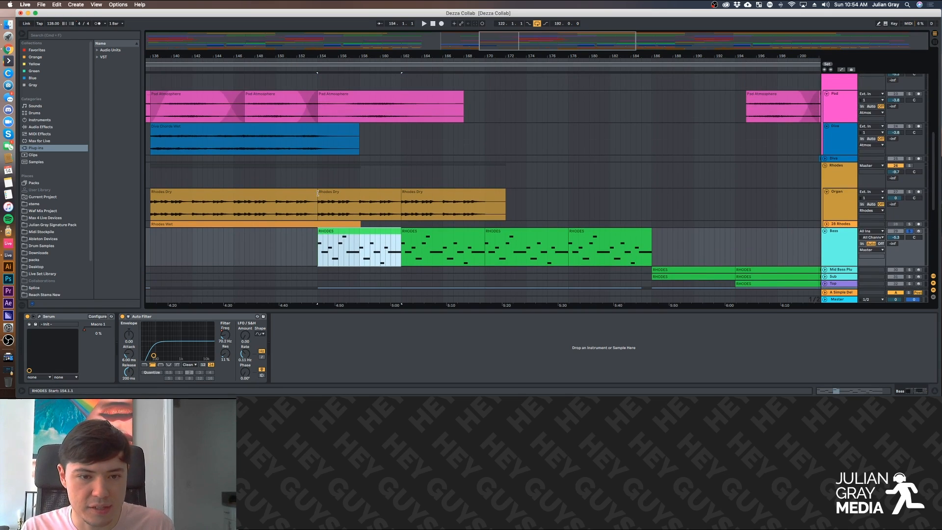
Solo the Rhodes group alongside the Bass, play both from bar 154, and select the first Bass clip.
{"action": "left_click", "coordinate": [910, 167]}
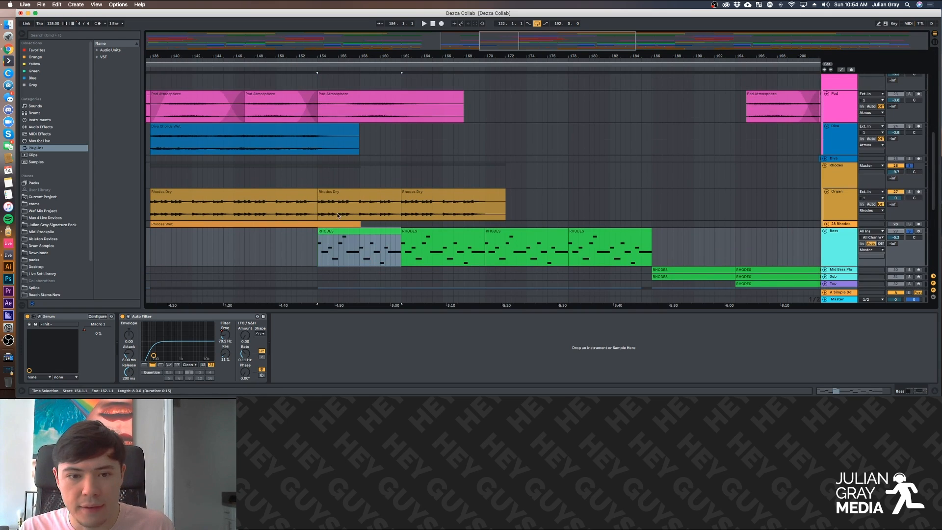
{"action": "left_click", "coordinate": [317, 178]}
{"action": "key", "text": "space"}
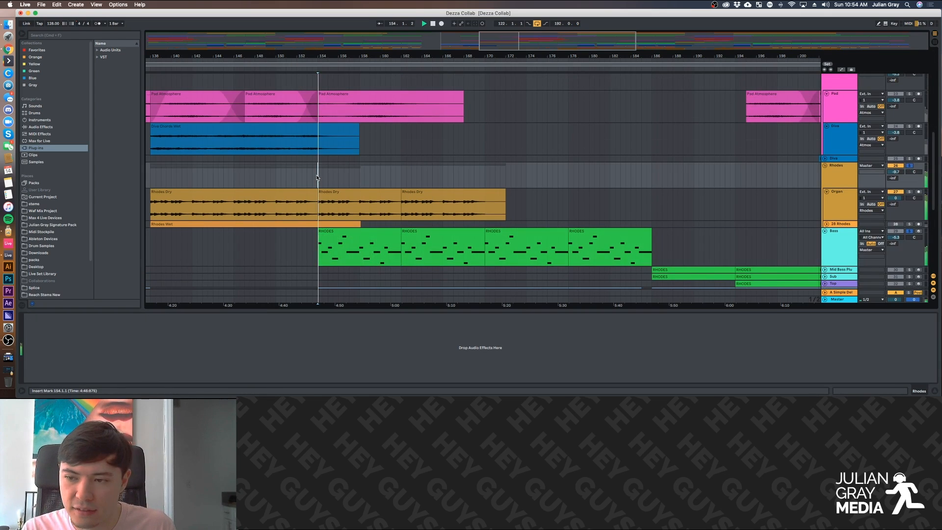
{"action": "left_click", "coordinate": [343, 232]}
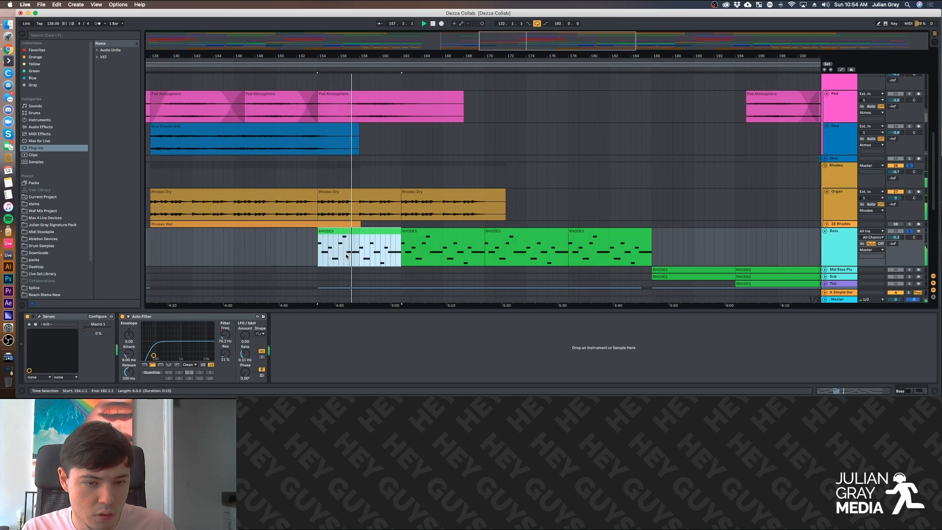
Solo only the Bass track and play it from bar 154.
{"action": "left_click", "coordinate": [909, 231]}
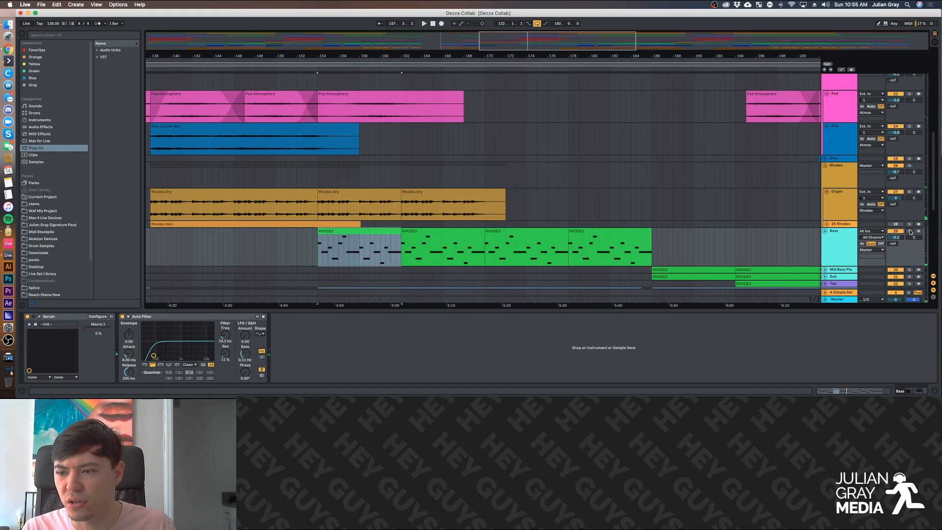
{"action": "left_click", "coordinate": [848, 242]}
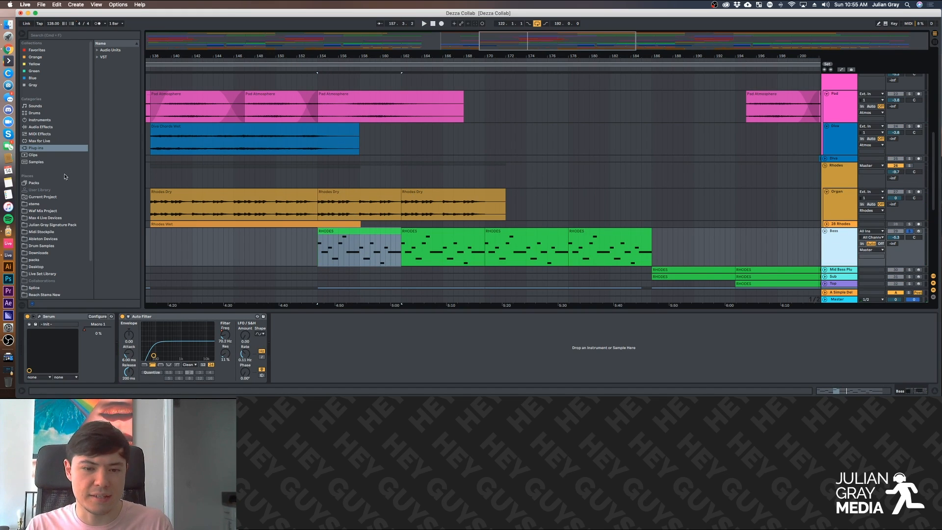
{"action": "left_click", "coordinate": [317, 252]}
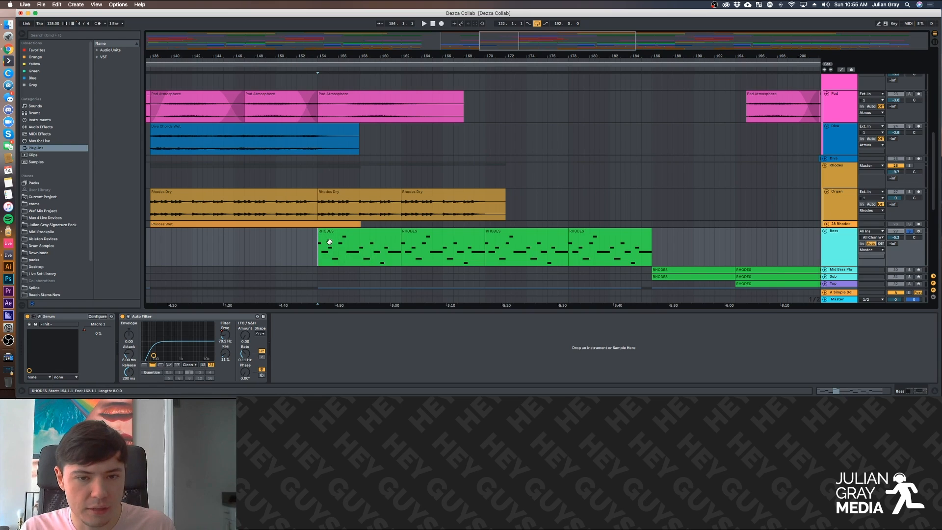
{"action": "key", "text": "space"}
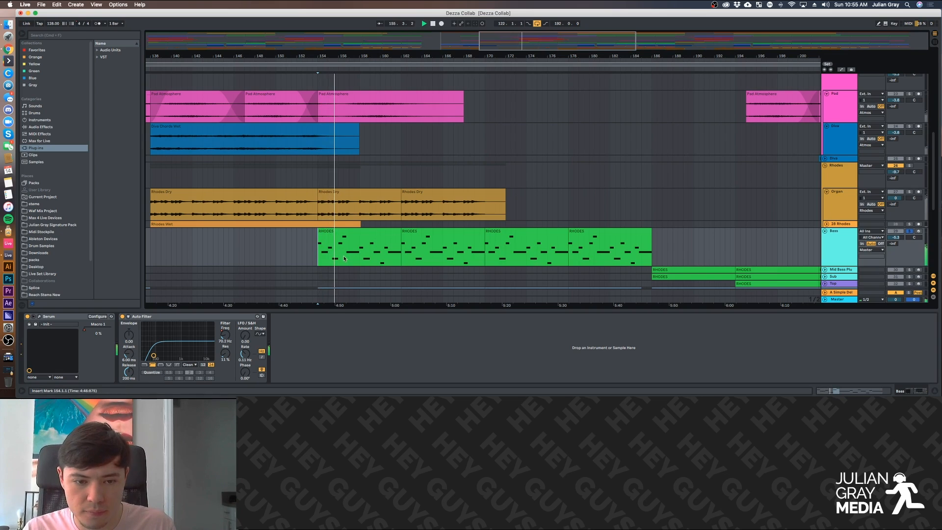
Open the first Bass clip in an enlarged note editor, examine its notes during playback, and stop.
{"action": "left_click", "coordinate": [346, 235]}
{"action": "double_click", "coordinate": [346, 236]}
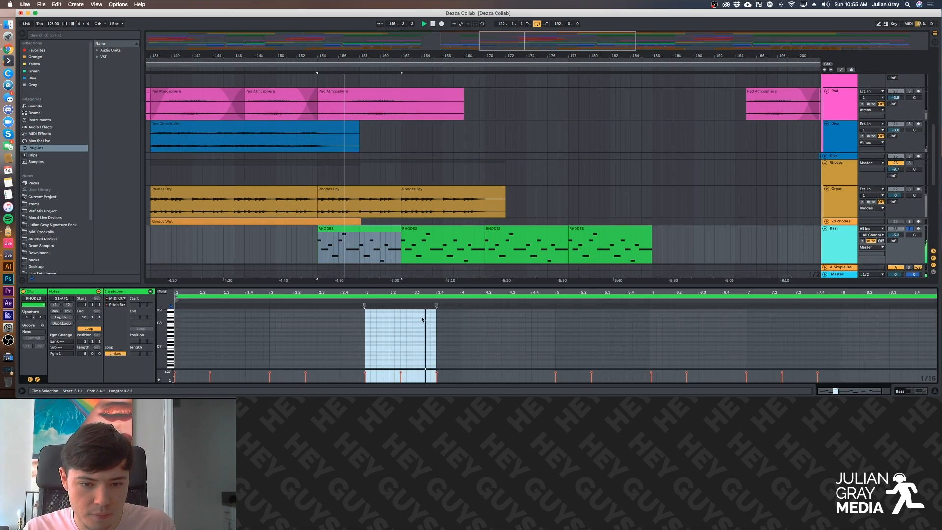
{"action": "scroll", "coordinate": [422, 321], "scroll_direction": "down", "scroll_amount": 5}
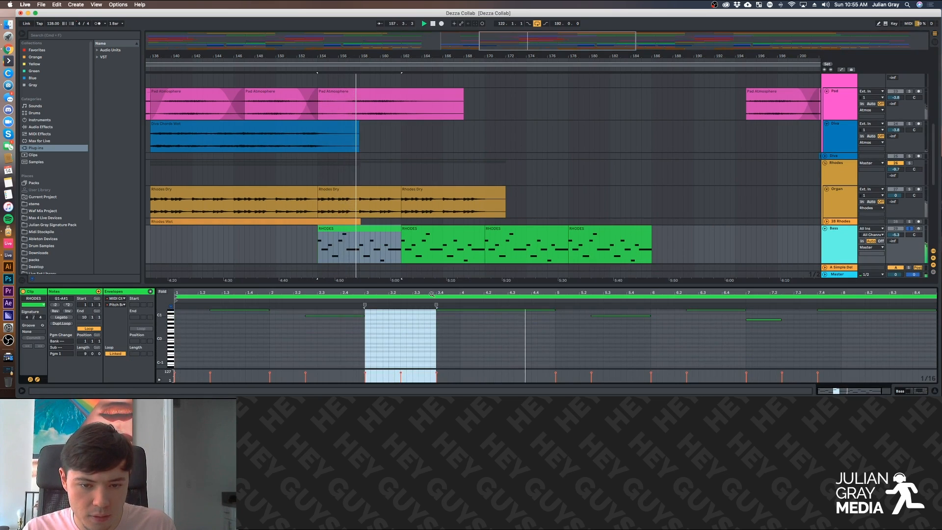
{"action": "left_click_drag", "start_coordinate": [431, 286], "coordinate": [434, 161]}
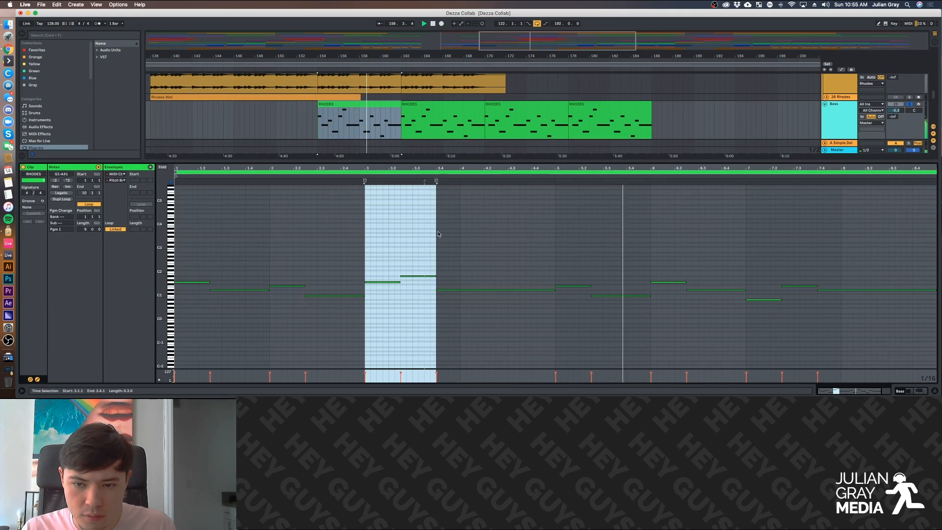
{"action": "left_click", "coordinate": [438, 266]}
{"action": "key", "text": "space"}
{"action": "scroll", "coordinate": [398, 128], "scroll_direction": "up", "scroll_amount": 3}
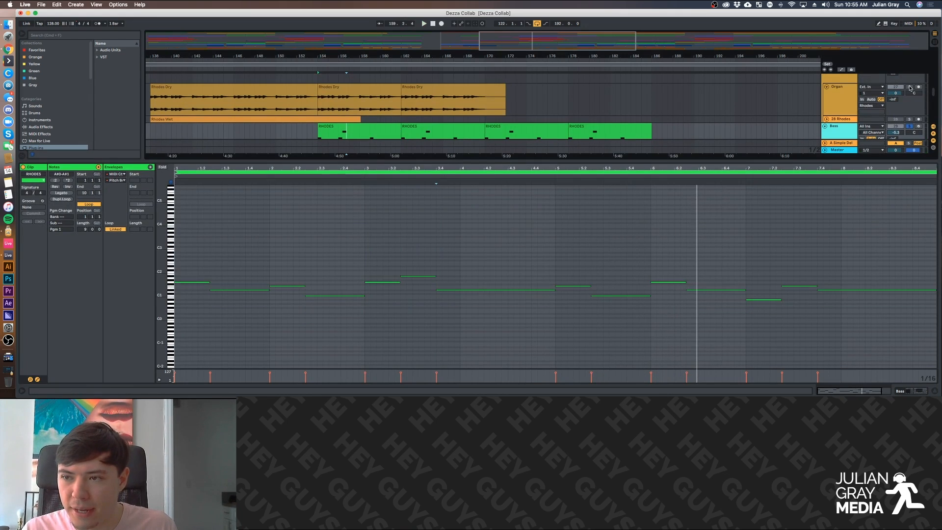
Solo the Organ track alongside the Bass and view its Rhodes Dry clip at bar 154 close up above the bass notes.
{"action": "left_click", "coordinate": [328, 86]}
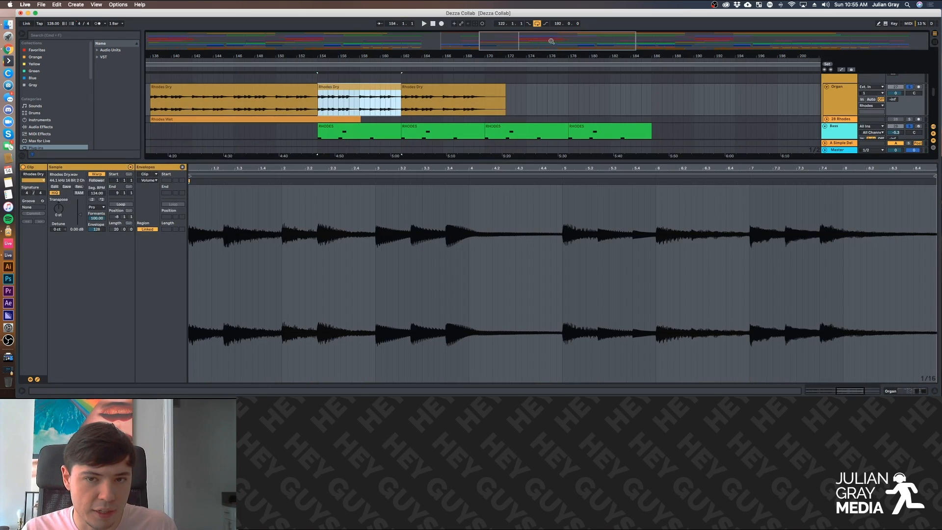
{"action": "left_click_drag", "start_coordinate": [540, 42], "coordinate": [540, 55]}
{"action": "left_click_drag", "start_coordinate": [408, 56], "coordinate": [441, 63]}
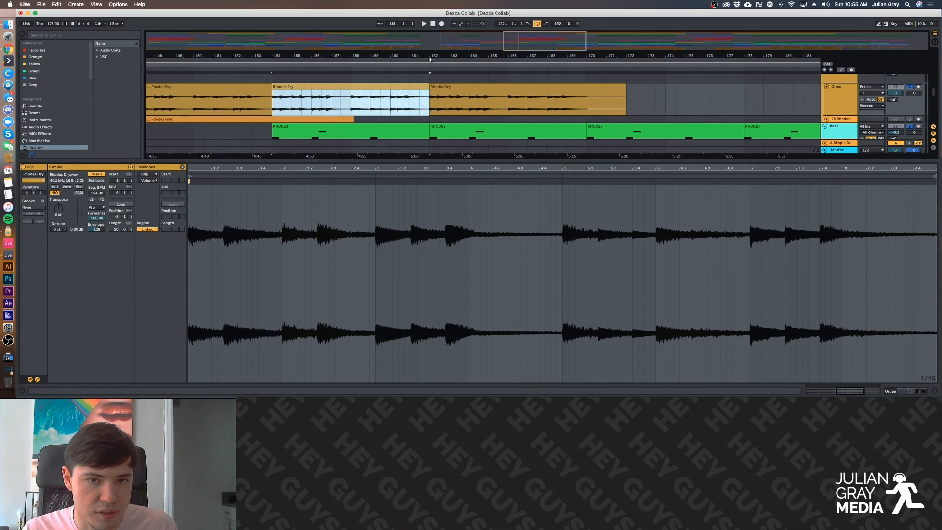
{"action": "left_click_drag", "start_coordinate": [512, 43], "coordinate": [511, 63]}
{"action": "scroll", "coordinate": [461, 106], "scroll_direction": "down", "scroll_amount": 3}
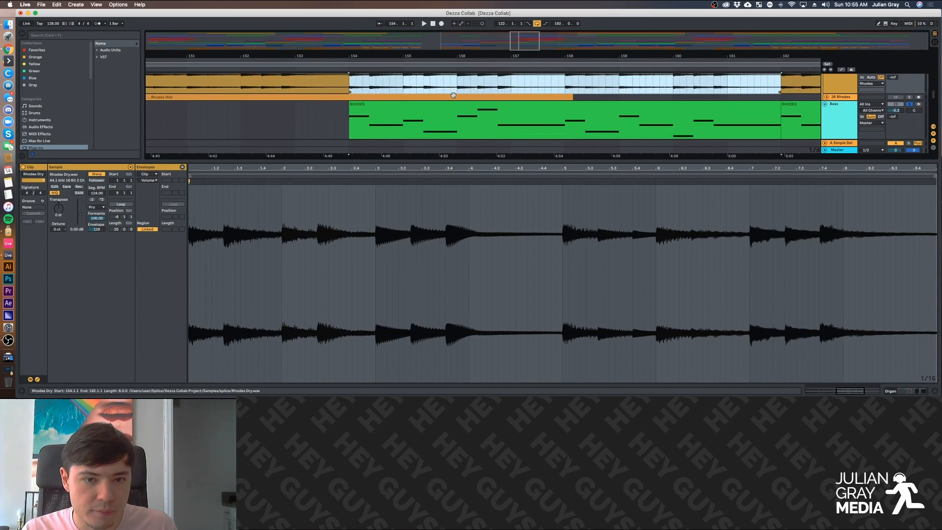
{"action": "left_click_drag", "start_coordinate": [442, 160], "coordinate": [441, 233]}
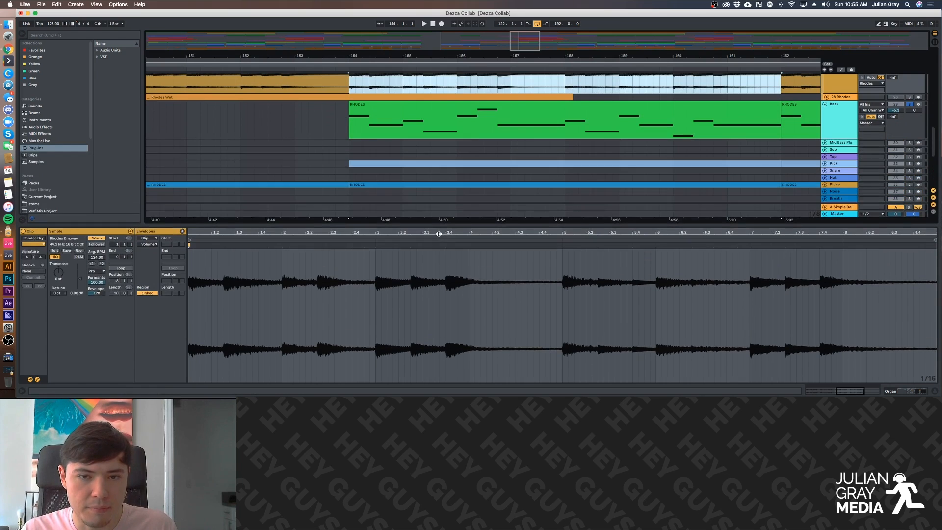
Compare the first bass note at bar 154 with the Rhodes Dry audio by selecting that span across both tracks.
{"action": "scroll", "coordinate": [427, 138], "scroll_direction": "up", "scroll_amount": 2}
{"action": "left_click", "coordinate": [423, 163]}
{"action": "left_click_drag", "start_coordinate": [423, 163], "coordinate": [365, 118]}
{"action": "left_click", "coordinate": [403, 167]}
{"action": "left_click", "coordinate": [370, 110]}
{"action": "left_click", "coordinate": [349, 154]}
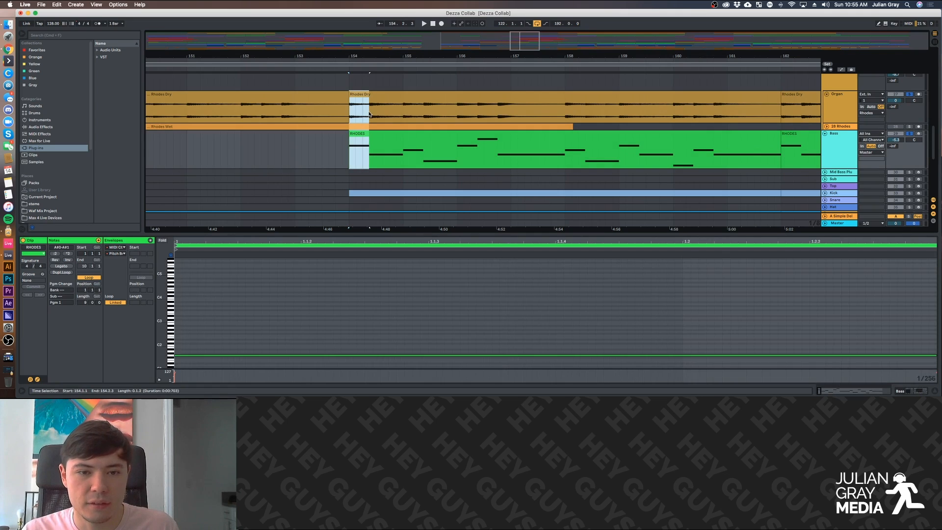
Play the Organ and Bass together from bar 154 while looking over the tracks below them.
{"action": "left_click", "coordinate": [350, 116]}
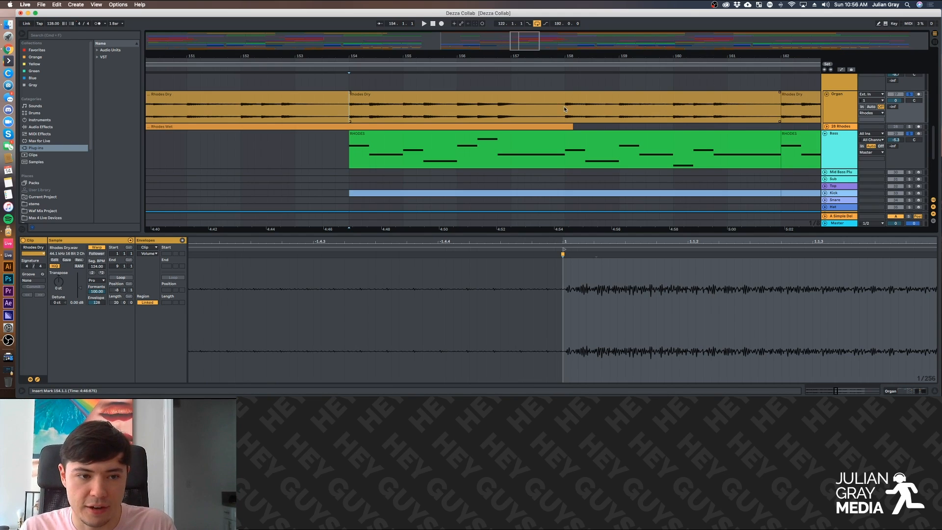
{"action": "key", "text": "space"}
{"action": "scroll", "coordinate": [766, 98], "scroll_direction": "up", "scroll_amount": 1}
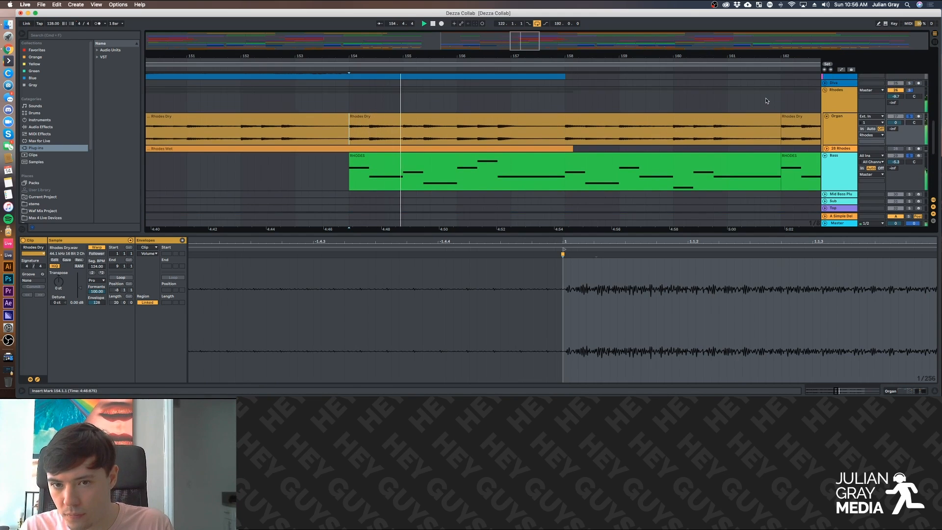
{"action": "scroll", "coordinate": [767, 100], "scroll_direction": "up", "scroll_amount": 3}
{"action": "scroll", "coordinate": [767, 100], "scroll_direction": "down", "scroll_amount": 4}
{"action": "scroll", "coordinate": [767, 100], "scroll_direction": "down", "scroll_amount": 4}
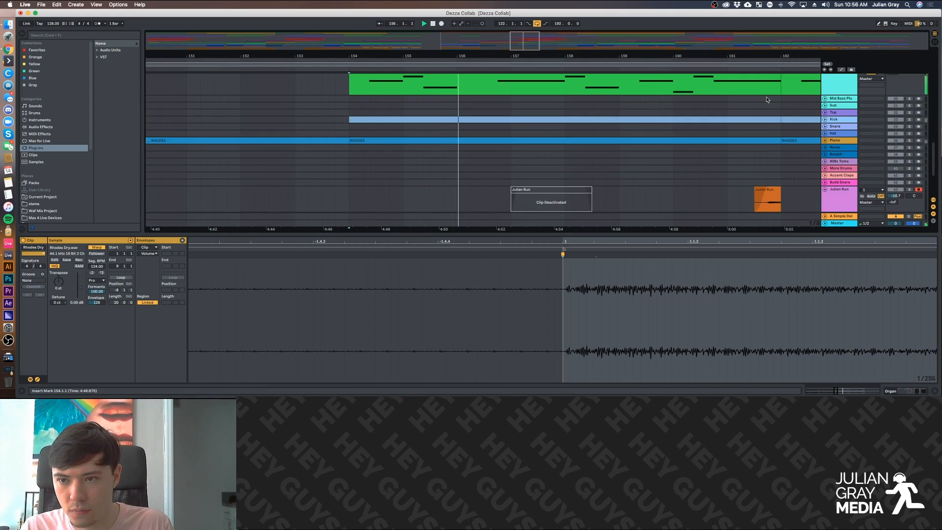
{"action": "scroll", "coordinate": [785, 122], "scroll_direction": "up", "scroll_amount": 1}
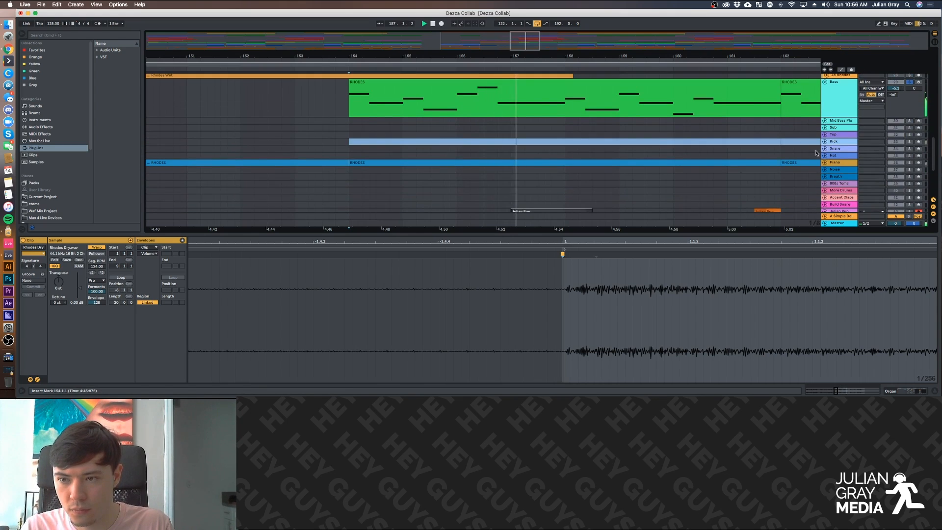
Unfold the Piano track, stop playback, and solo the track.
{"action": "left_click", "coordinate": [824, 162]}
{"action": "scroll", "coordinate": [825, 164], "scroll_direction": "down", "scroll_amount": 1}
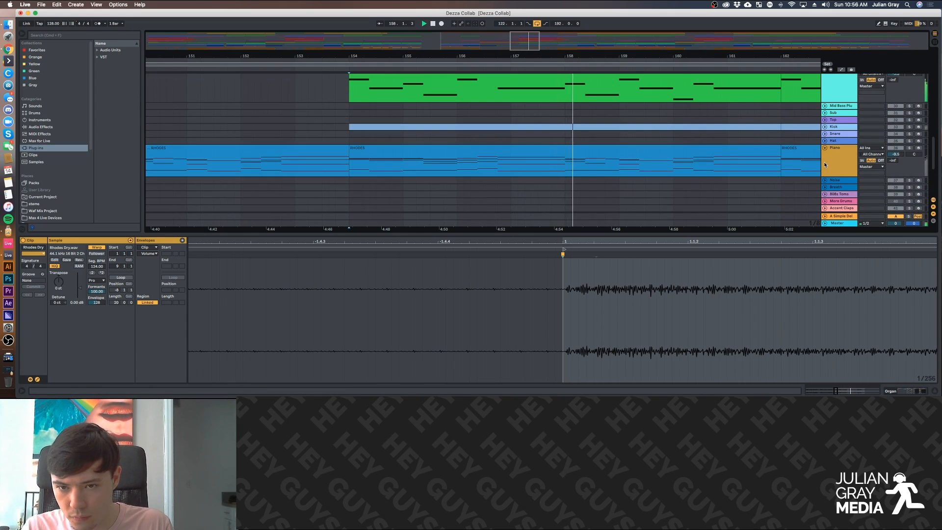
{"action": "left_click", "coordinate": [828, 164]}
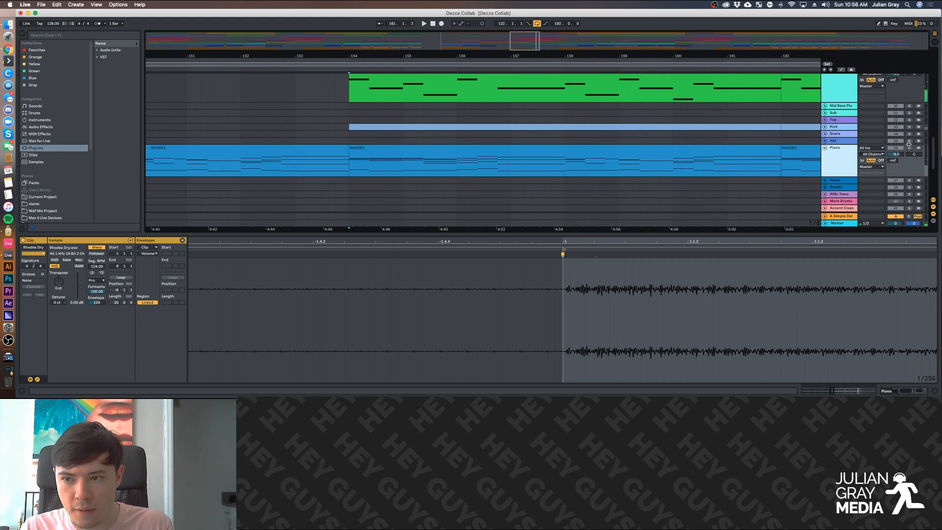
{"action": "left_click", "coordinate": [910, 148]}
Show the Piano track's device chain, examine the Labs Soft Piano instrument, and close its window.
{"action": "left_click", "coordinate": [904, 391]}
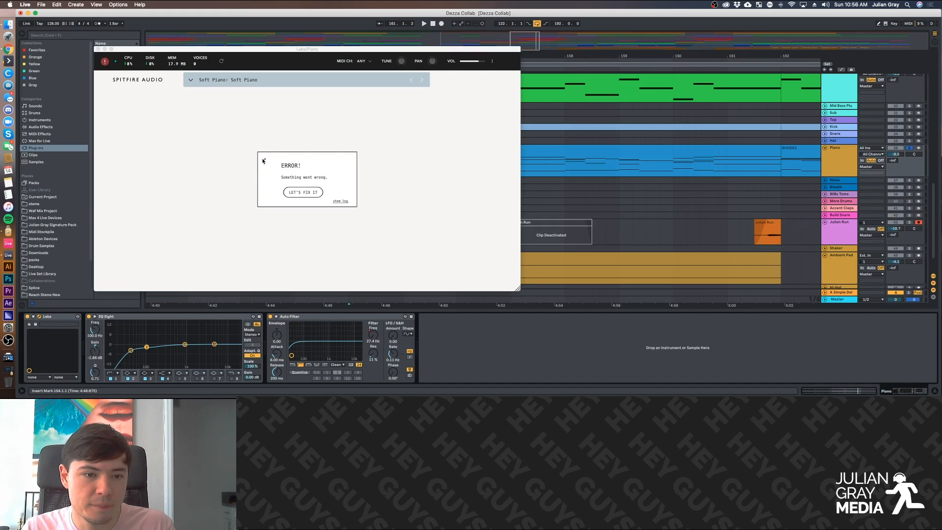
{"action": "left_click", "coordinate": [263, 161]}
{"action": "left_click", "coordinate": [265, 160]}
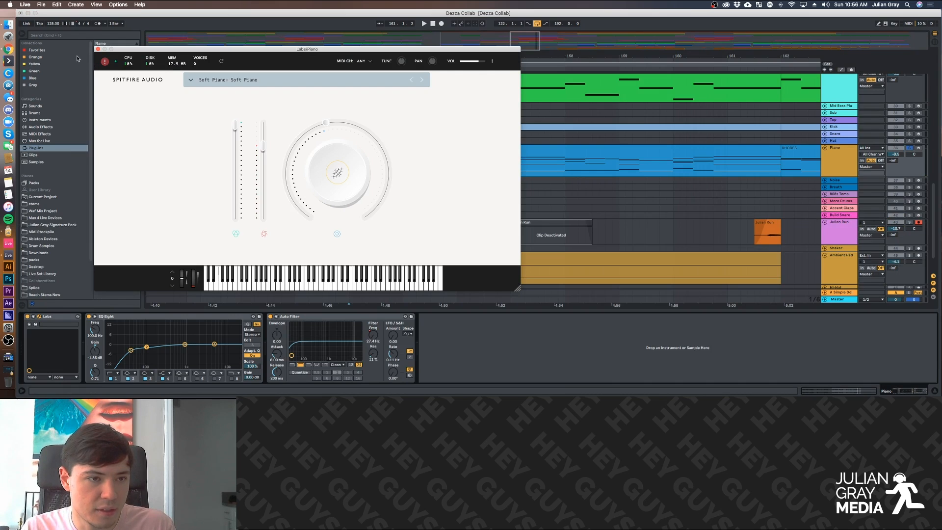
{"action": "left_click", "coordinate": [99, 50]}
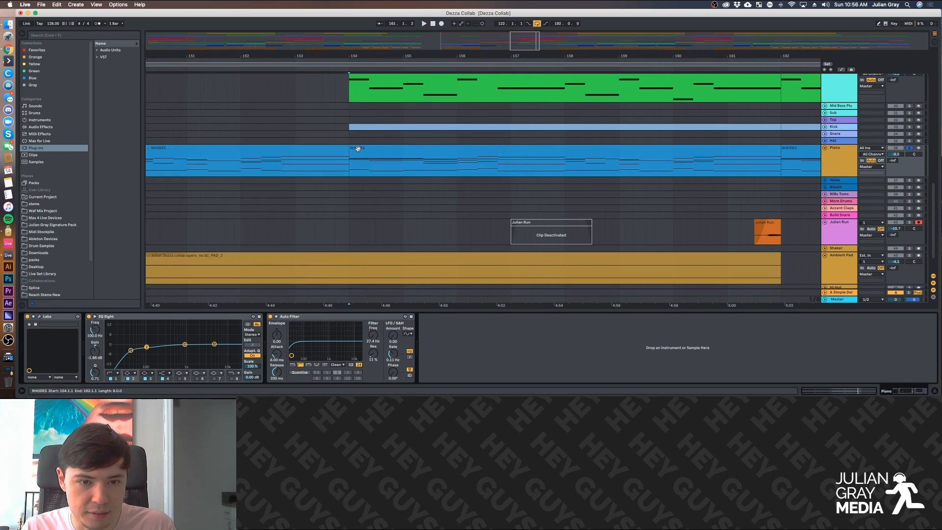
Play the soloed Piano from bar 154 and select its track.
{"action": "left_click", "coordinate": [349, 167]}
{"action": "key", "text": "space"}
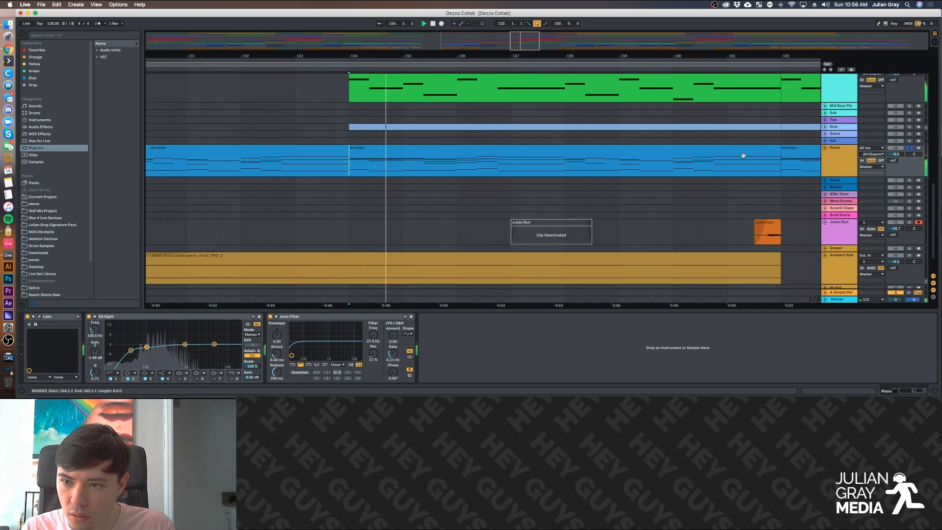
{"action": "left_click", "coordinate": [824, 165]}
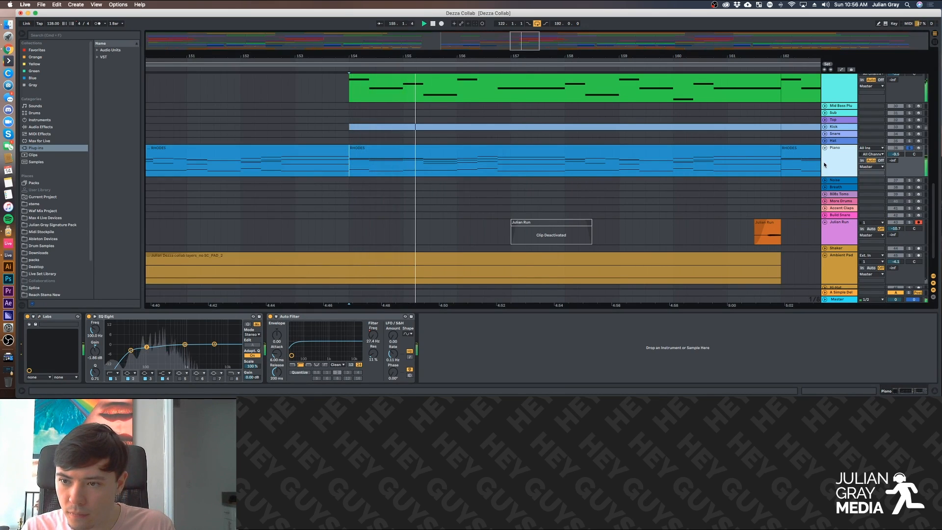
Open the Piano's RHODES clip at bar 154 in an enlarged note editor and examine its chord notes.
{"action": "double_click", "coordinate": [695, 148]}
{"action": "left_click_drag", "start_coordinate": [609, 235], "coordinate": [612, 187]}
{"action": "scroll", "coordinate": [598, 265], "scroll_direction": "down", "scroll_amount": 5}
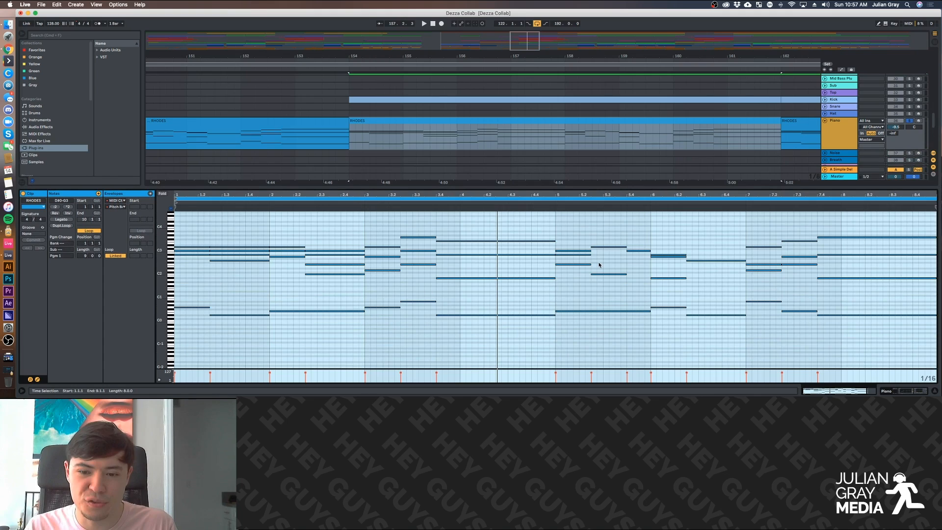
{"action": "left_click", "coordinate": [587, 239]}
{"action": "left_click", "coordinate": [554, 229]}
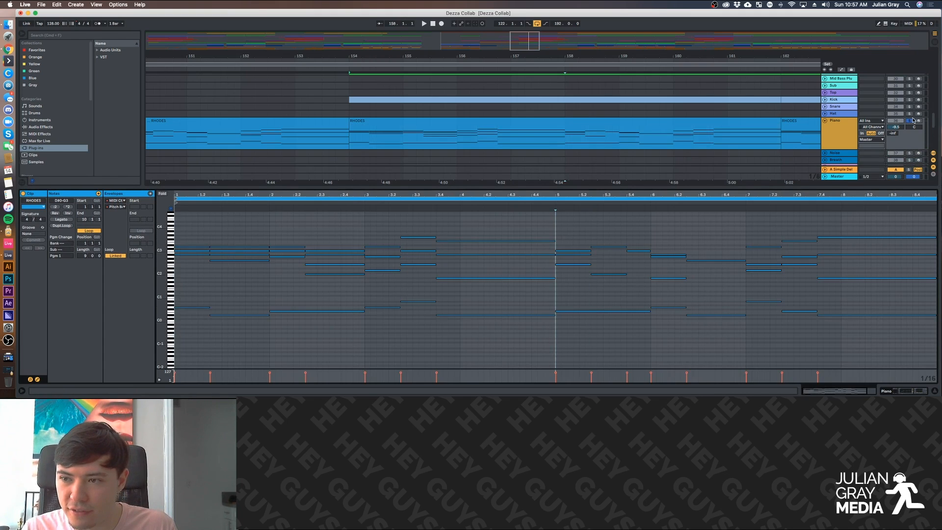
Audition the Piano clip again from bar 154 with more of the arrangement in view, and place the insert marker at bar 158.
{"action": "left_click", "coordinate": [911, 121]}
{"action": "left_click", "coordinate": [349, 141]}
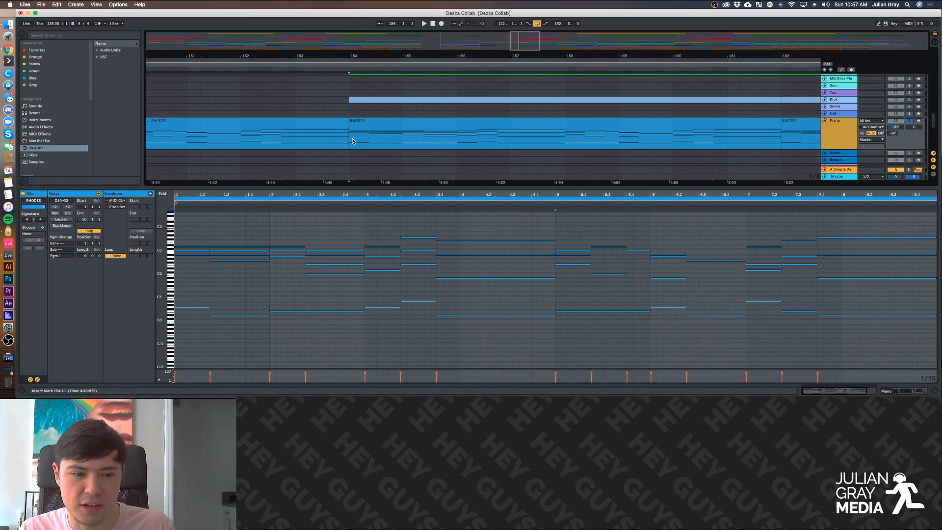
{"action": "key", "text": "space"}
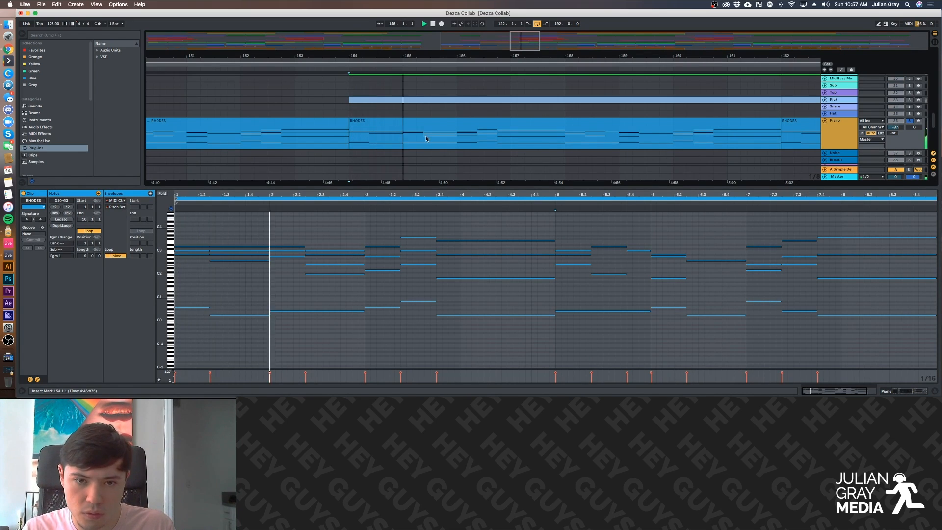
{"action": "left_click_drag", "start_coordinate": [497, 56], "coordinate": [498, 37]}
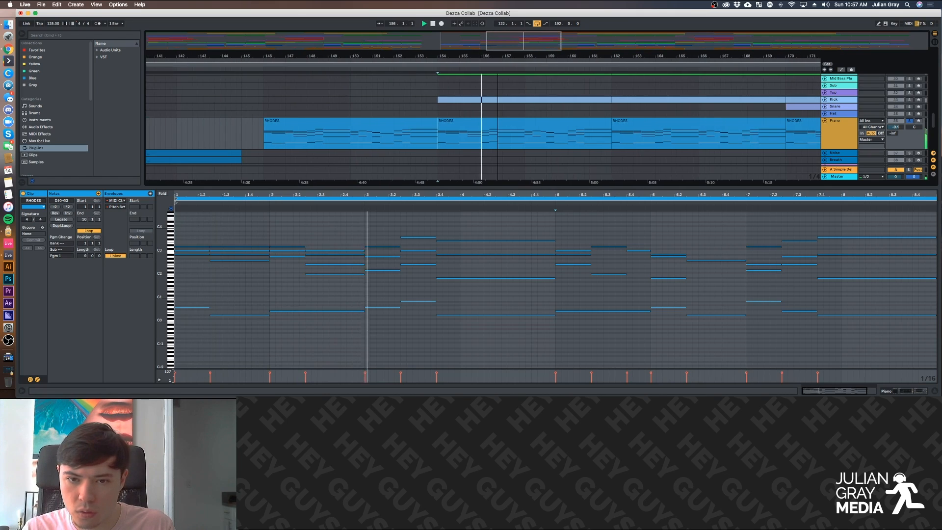
{"action": "left_click", "coordinate": [525, 136]}
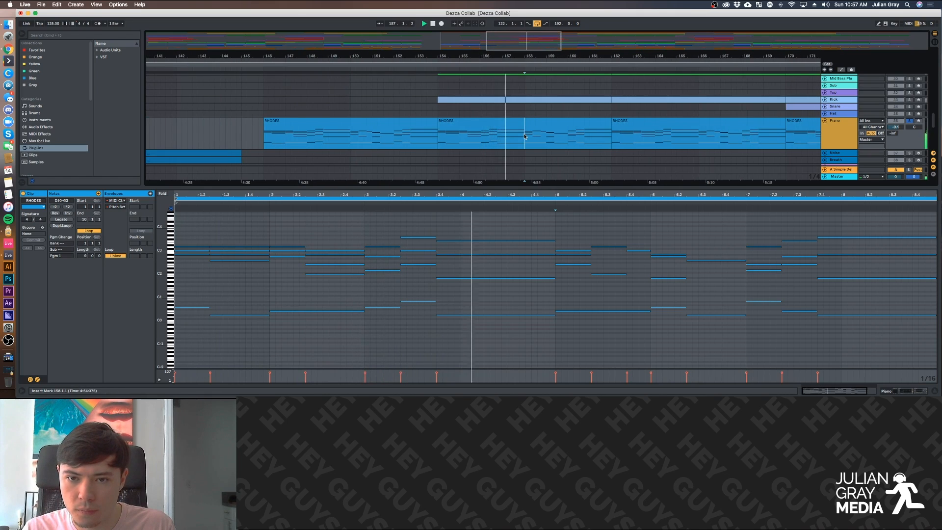
{"action": "scroll", "coordinate": [524, 137], "scroll_direction": "down", "scroll_amount": 3}
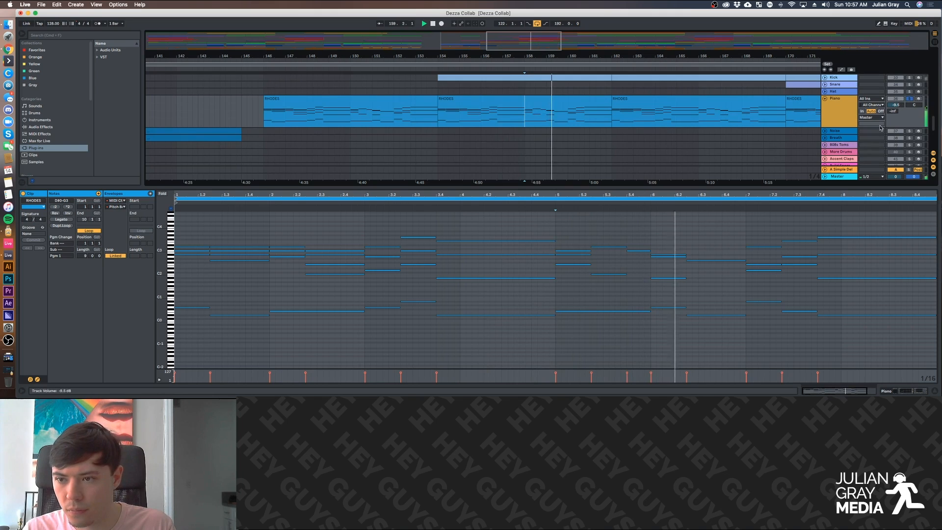
Stop playback, inspect a single piano note at position 6.1.1 in the clip, and deselect it.
{"action": "left_click", "coordinate": [656, 255]}
{"action": "key", "text": "space"}
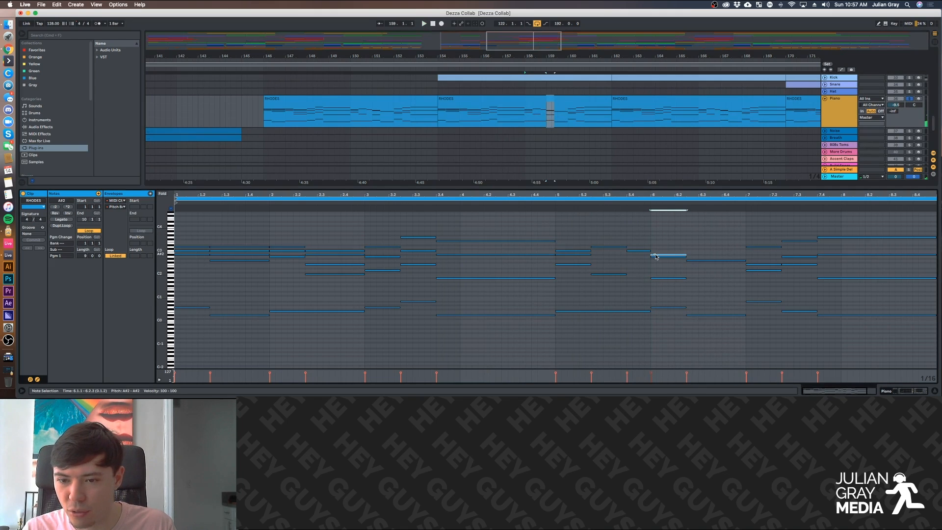
{"action": "left_click", "coordinate": [680, 372]}
{"action": "key", "text": "space"}
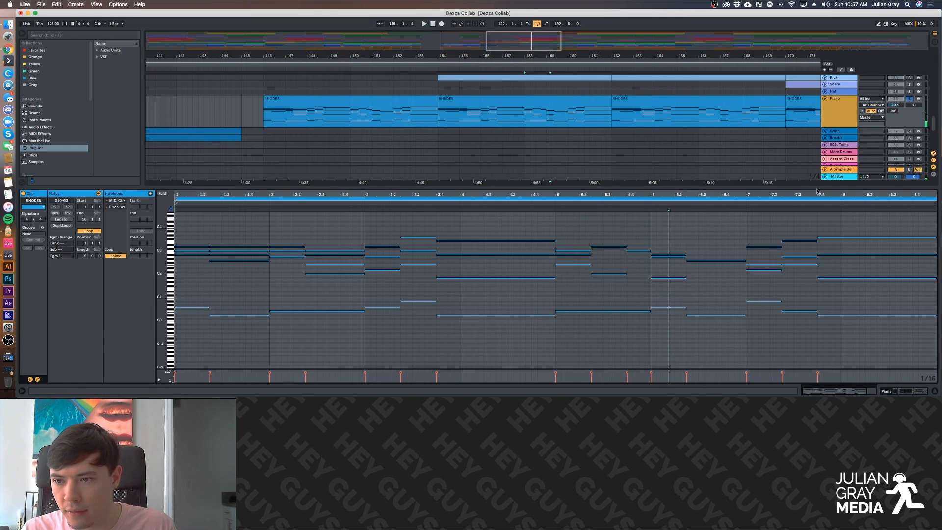
Shrink the note editor to show more tracks and select the Piano's RHODES clip at bar 154.
{"action": "left_click_drag", "start_coordinate": [820, 185], "coordinate": [821, 270]}
{"action": "key", "text": "space"}
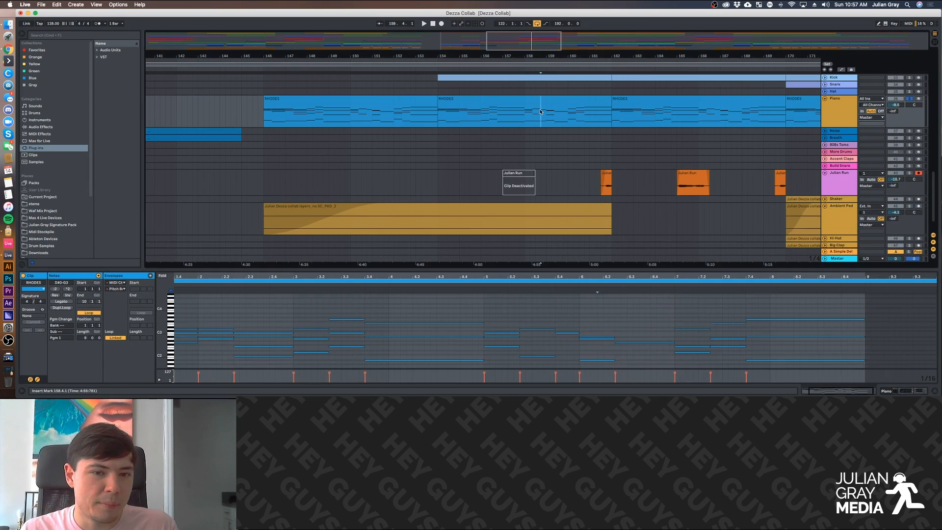
{"action": "left_click", "coordinate": [539, 101]}
{"action": "scroll", "coordinate": [539, 101], "scroll_direction": "up", "scroll_amount": 5}
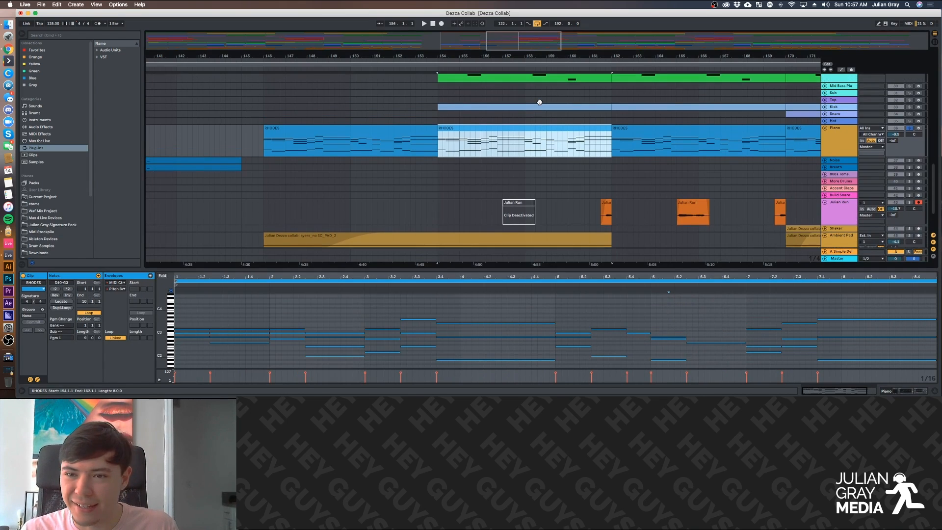
Clear the Piano track's solo so that all tracks of the arrangement can be heard.
{"action": "left_click", "coordinate": [853, 123]}
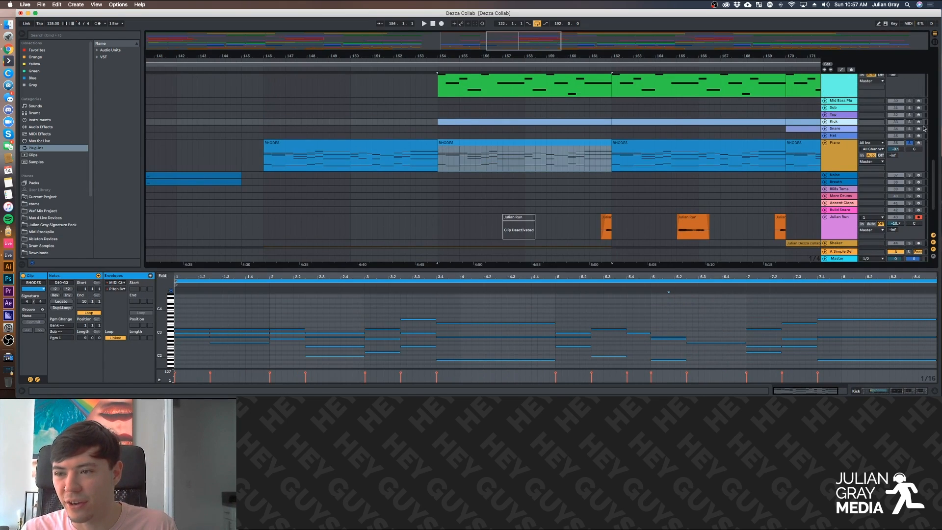
{"action": "scroll", "coordinate": [909, 120], "scroll_direction": "down", "scroll_amount": 5}
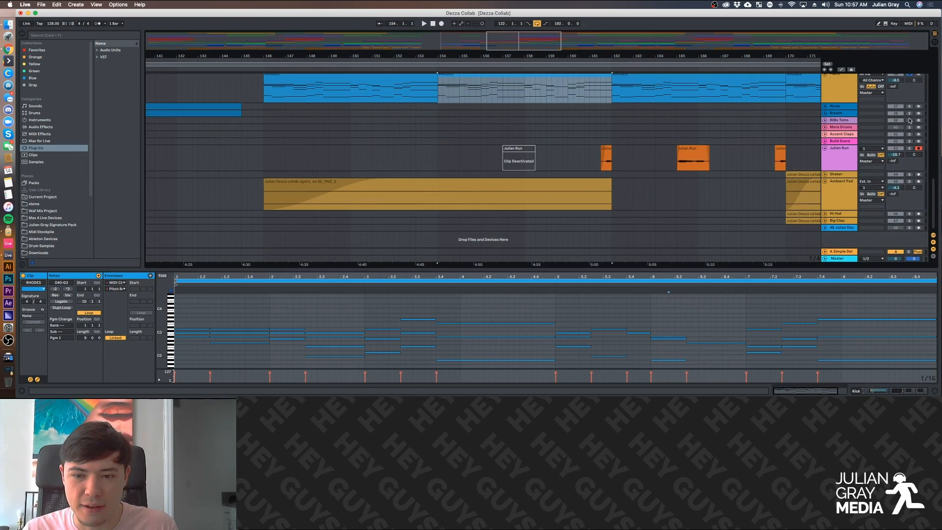
{"action": "scroll", "coordinate": [909, 121], "scroll_direction": "up", "scroll_amount": 10}
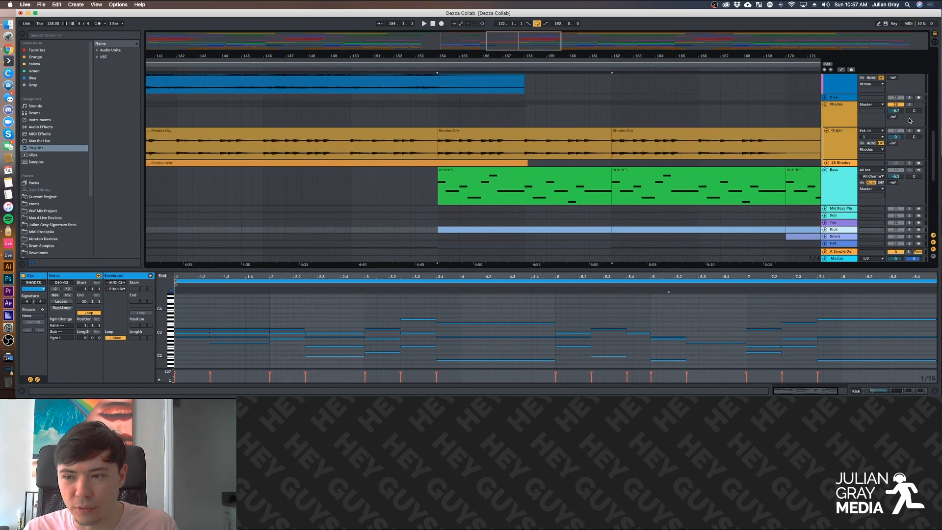
{"action": "left_click", "coordinate": [911, 169]}
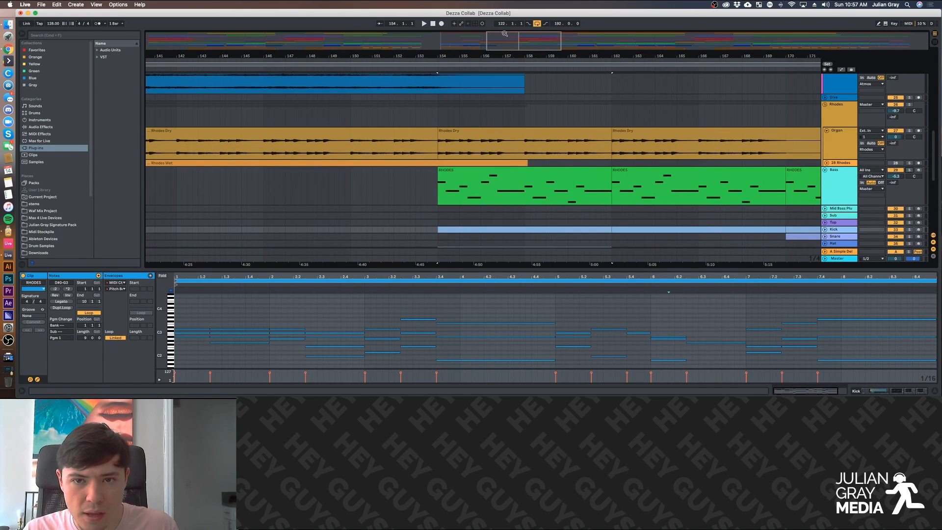
Show more of the arrangement, place the insert marker at bar 162, and open the Bass track's RHODES clip there.
{"action": "left_click_drag", "start_coordinate": [516, 43], "coordinate": [528, 41]}
{"action": "scroll", "coordinate": [528, 106], "scroll_direction": "down", "scroll_amount": 5}
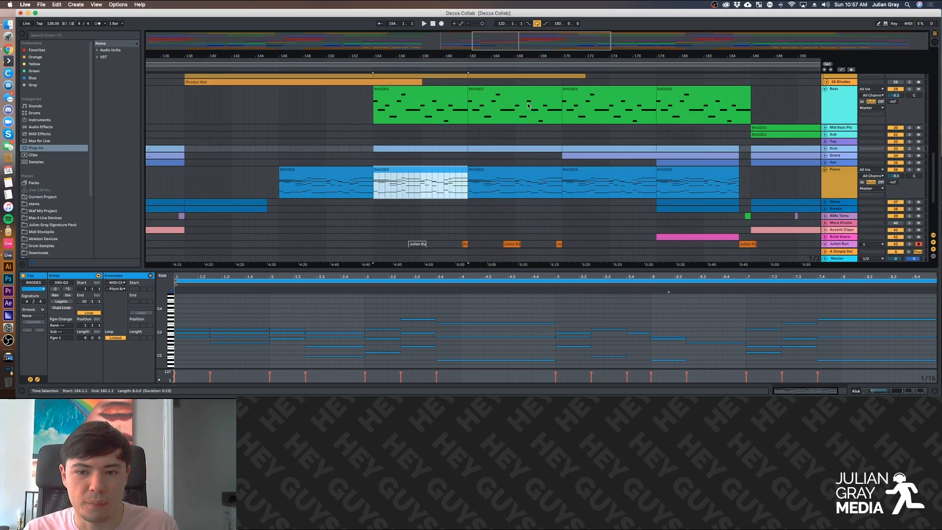
{"action": "scroll", "coordinate": [528, 106], "scroll_direction": "down", "scroll_amount": 3}
{"action": "left_click", "coordinate": [467, 124]}
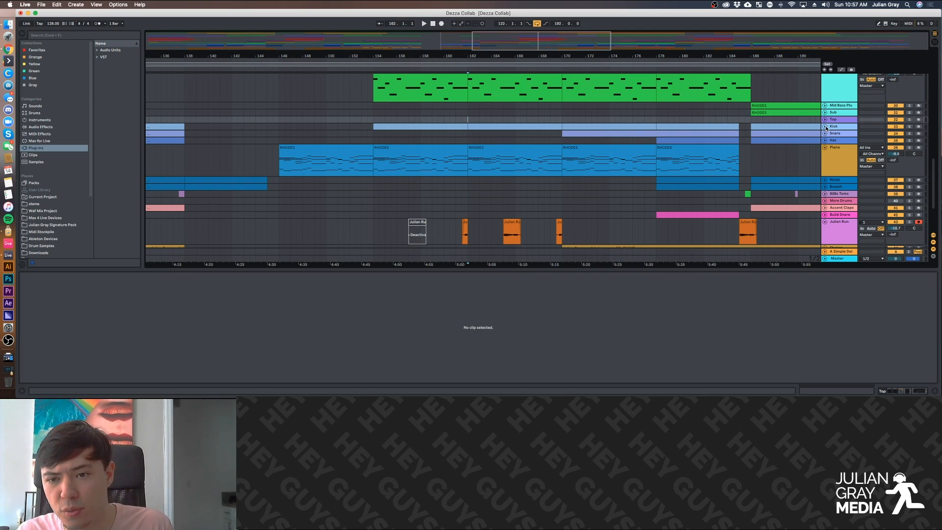
{"action": "left_click", "coordinate": [503, 96]}
{"action": "scroll", "coordinate": [512, 113], "scroll_direction": "up", "scroll_amount": 6}
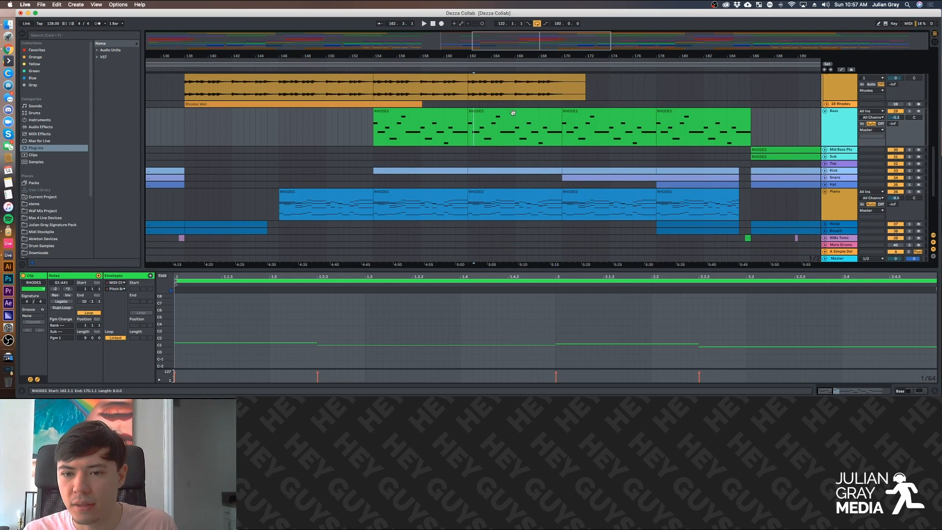
Audition the full mix from bar 154 while looking through the arp, top end, vocal, pad, bass and piano tracks.
{"action": "left_click", "coordinate": [376, 130]}
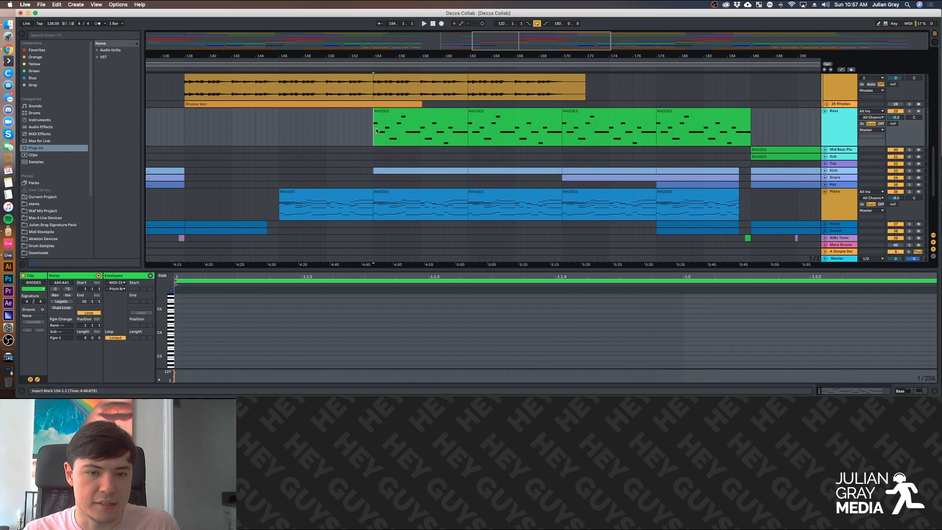
{"action": "key", "text": "space"}
{"action": "scroll", "coordinate": [508, 152], "scroll_direction": "up", "scroll_amount": 15}
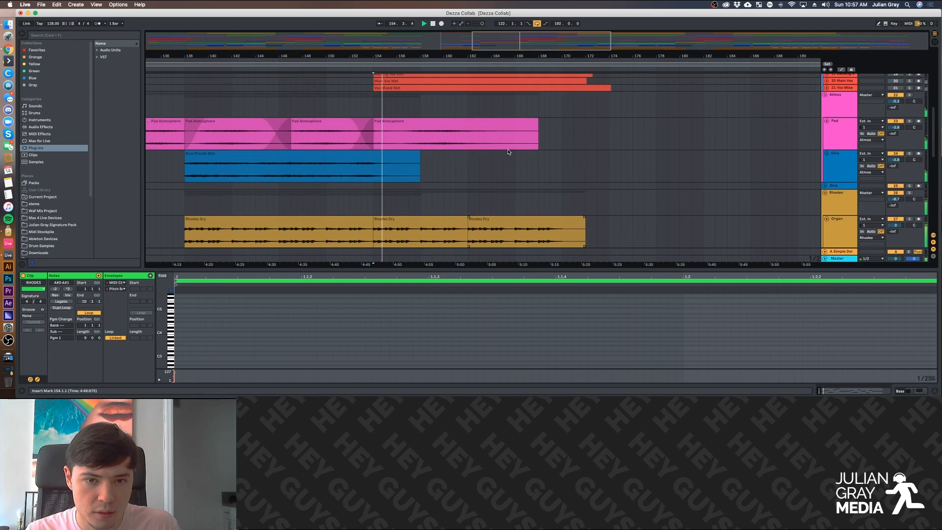
{"action": "scroll", "coordinate": [515, 167], "scroll_direction": "up", "scroll_amount": 7}
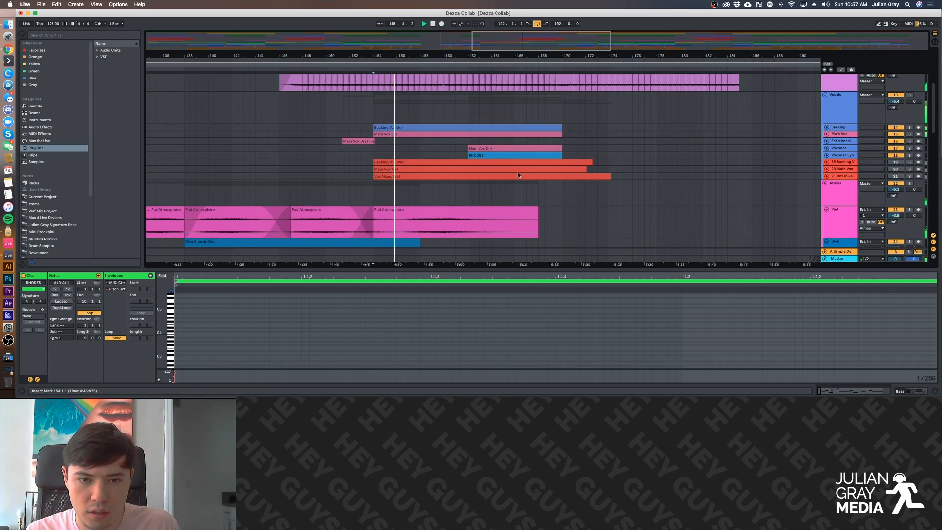
{"action": "scroll", "coordinate": [518, 174], "scroll_direction": "up", "scroll_amount": 6}
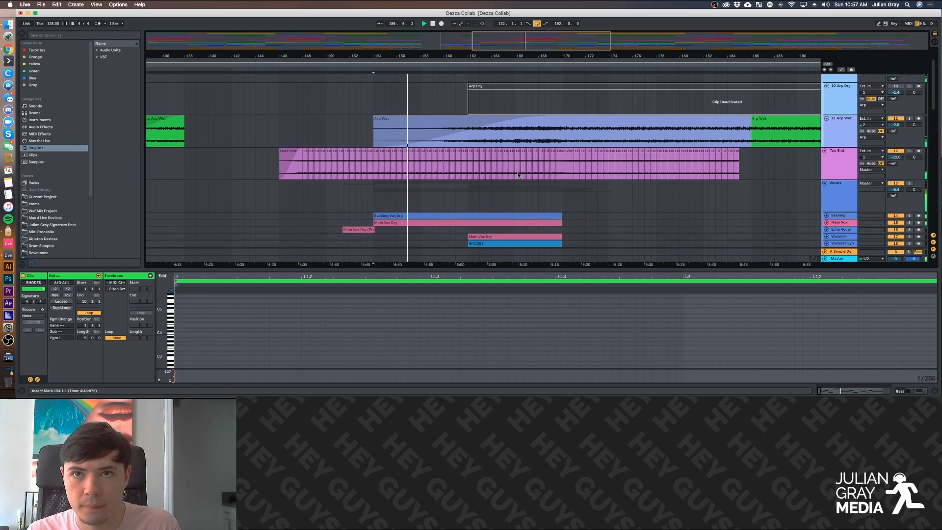
{"action": "scroll", "coordinate": [518, 174], "scroll_direction": "up", "scroll_amount": 1}
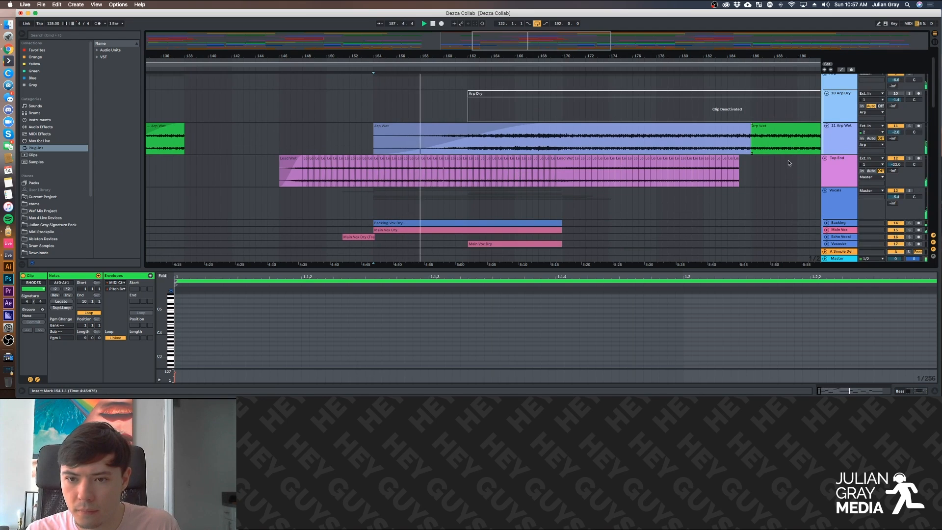
{"action": "scroll", "coordinate": [786, 167], "scroll_direction": "down", "scroll_amount": 17}
{"action": "scroll", "coordinate": [786, 167], "scroll_direction": "down", "scroll_amount": 20}
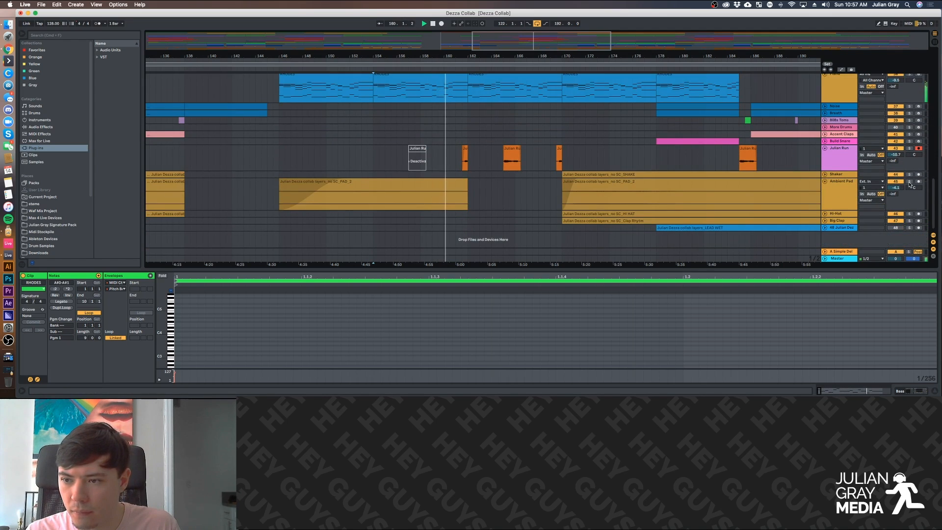
{"action": "scroll", "coordinate": [861, 187], "scroll_direction": "up", "scroll_amount": 15}
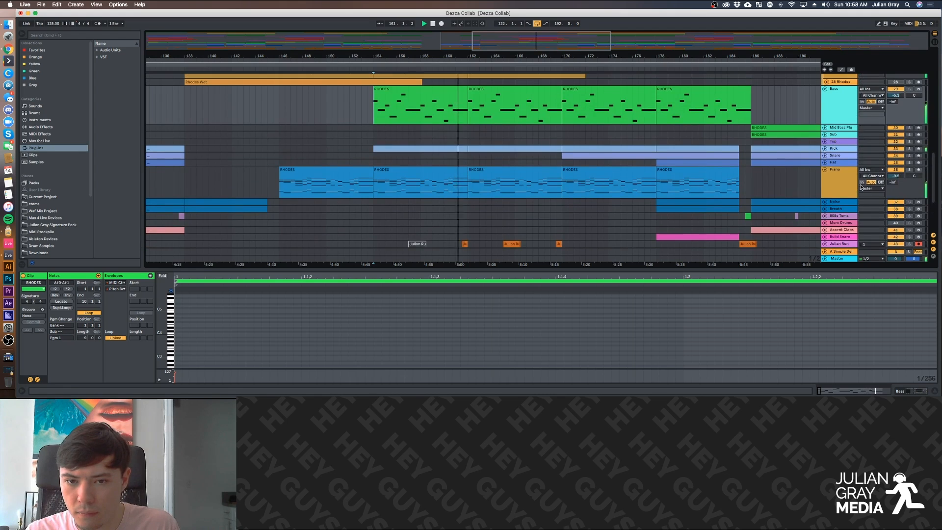
{"action": "scroll", "coordinate": [860, 187], "scroll_direction": "up", "scroll_amount": 15}
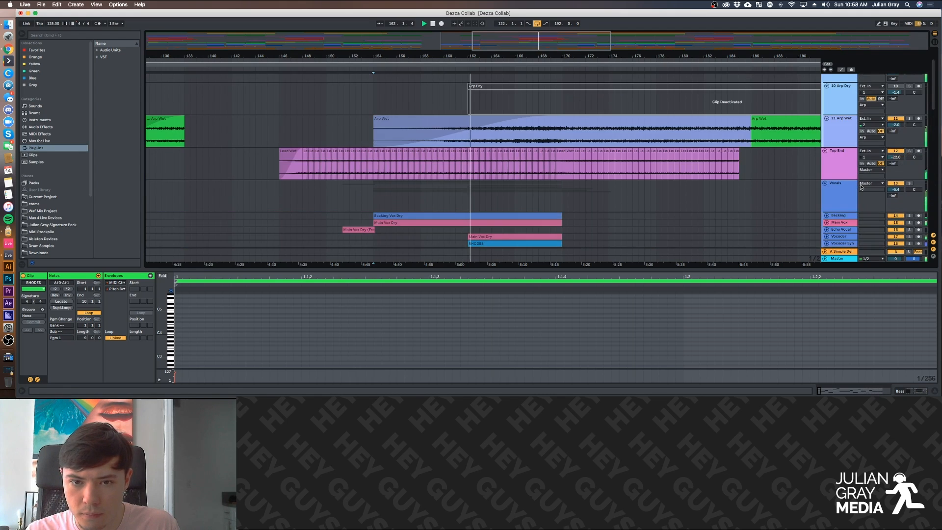
Solo the 11 Arp Wet track and audition its clip from bar 161.
{"action": "left_click", "coordinate": [909, 119]}
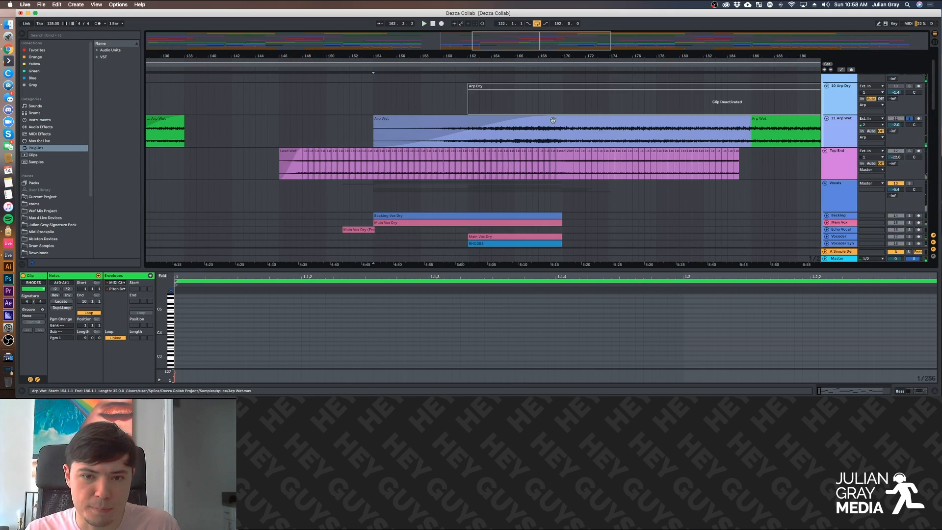
{"action": "left_click", "coordinate": [461, 135]}
{"action": "key", "text": "space"}
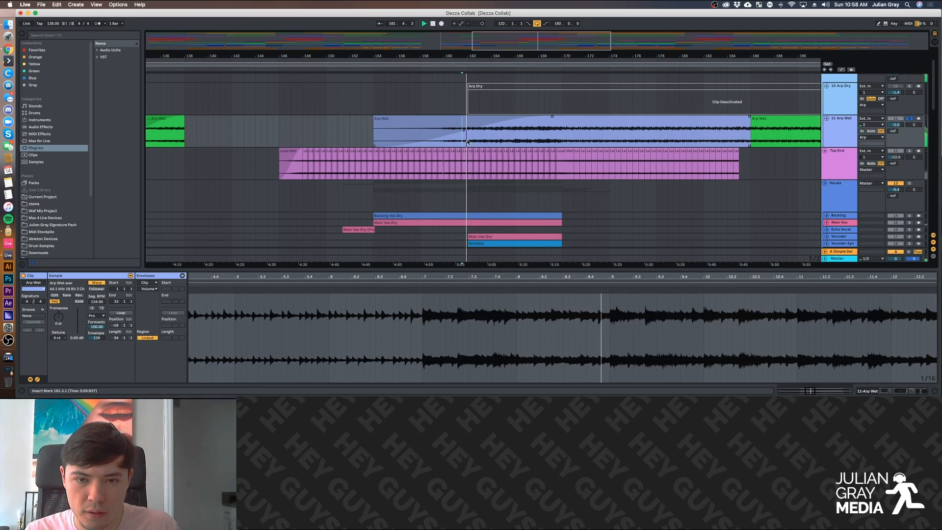
{"action": "left_click", "coordinate": [556, 134]}
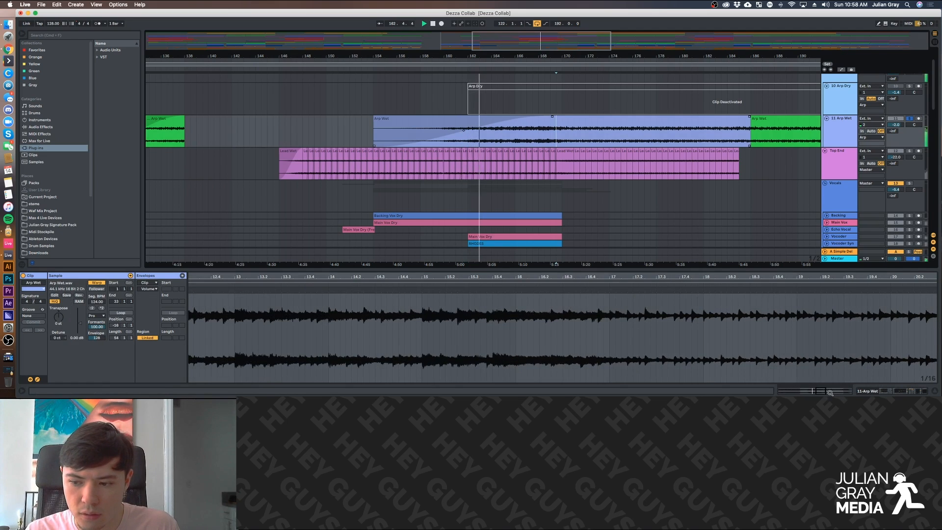
Examine the Arp Wet device chain, place the insert marker at bar 168, and open ValhallaRoom in a window clear of the track start.
{"action": "left_click", "coordinate": [885, 390]}
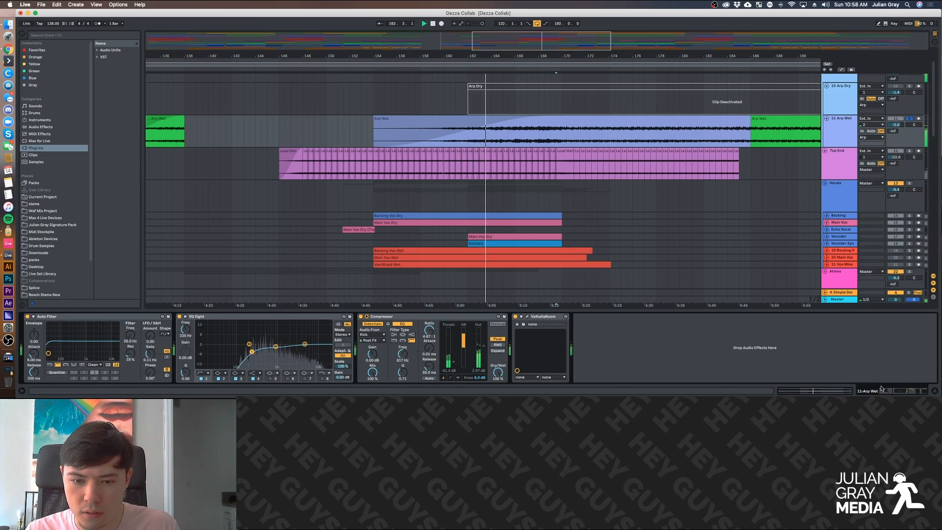
{"action": "left_click", "coordinate": [549, 144]}
{"action": "left_click", "coordinate": [542, 144]}
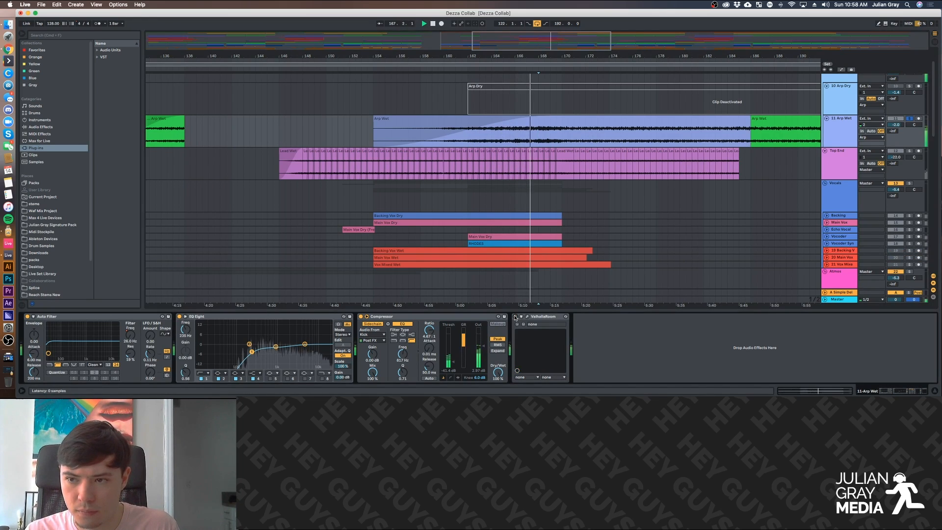
{"action": "left_click", "coordinate": [454, 317]}
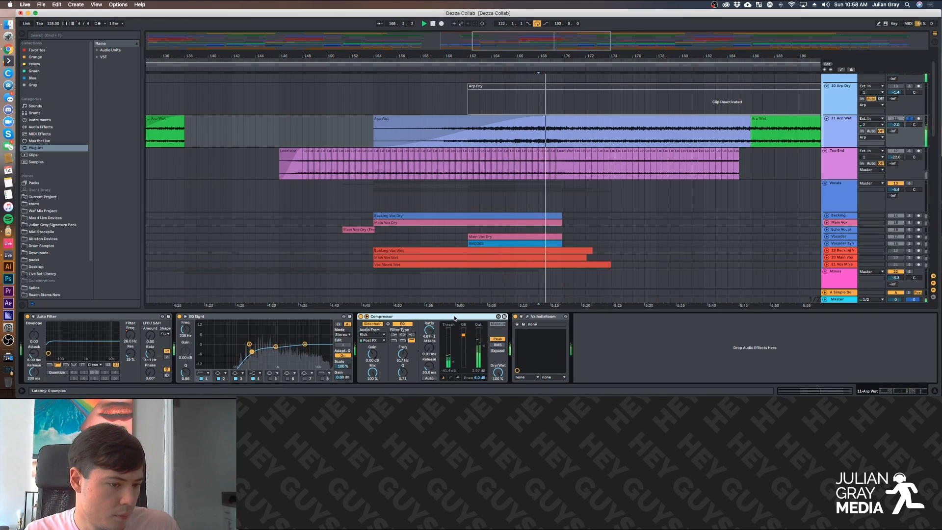
{"action": "left_click", "coordinate": [527, 316]}
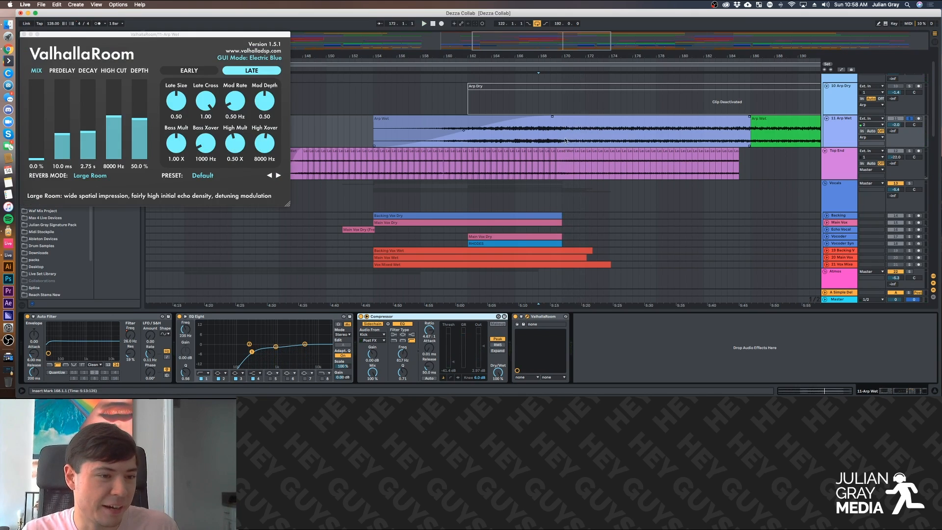
{"action": "left_click_drag", "start_coordinate": [104, 35], "coordinate": [282, 87]}
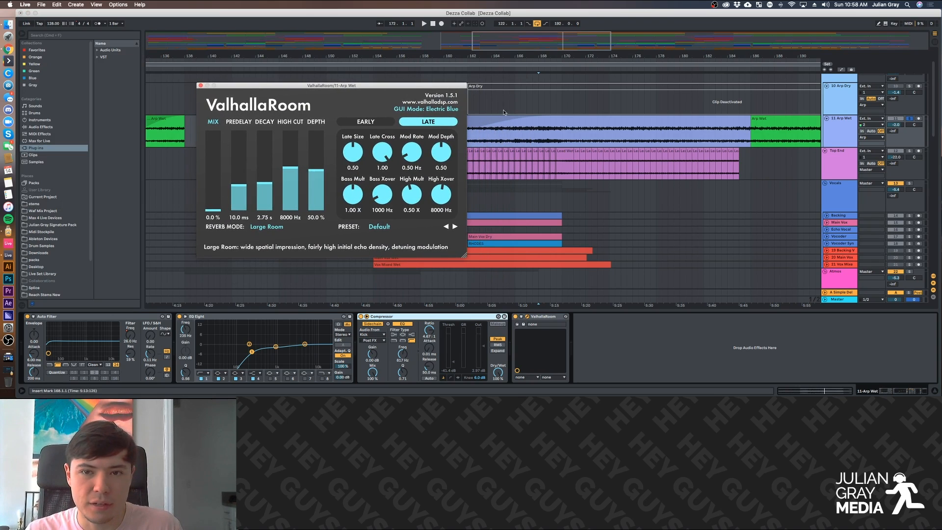
Show the automation lanes and display the ValhallaRoom mix automation on the 11 Arp Wet track.
{"action": "left_click", "coordinate": [836, 132]}
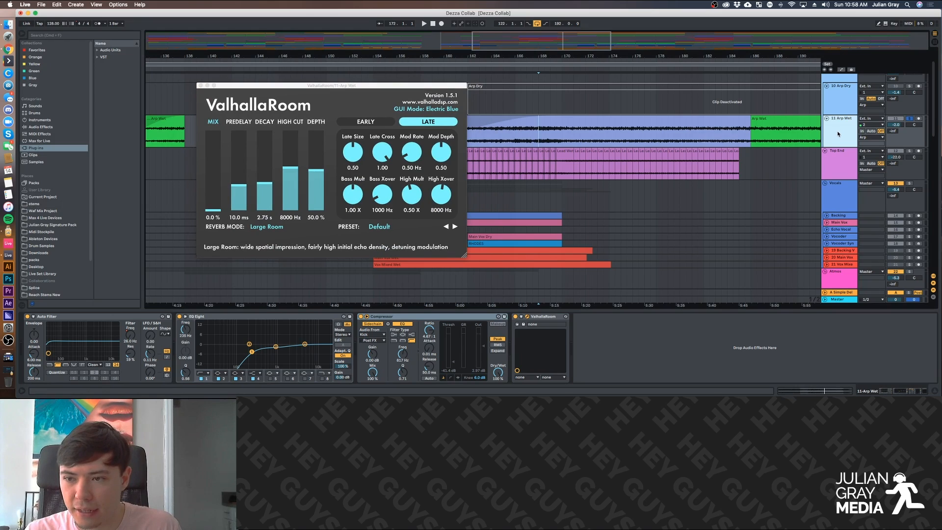
{"action": "key", "text": "a"}
{"action": "left_click", "coordinate": [838, 130]}
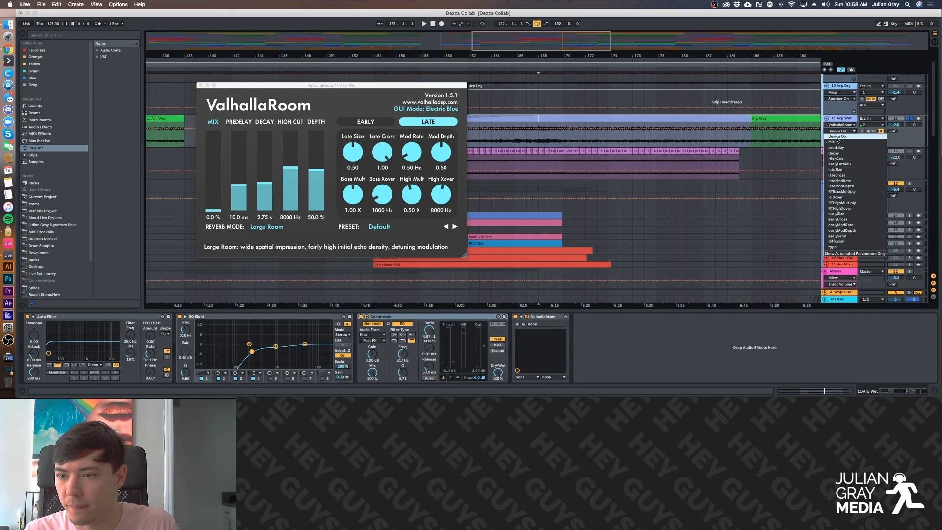
{"action": "left_click", "coordinate": [841, 139]}
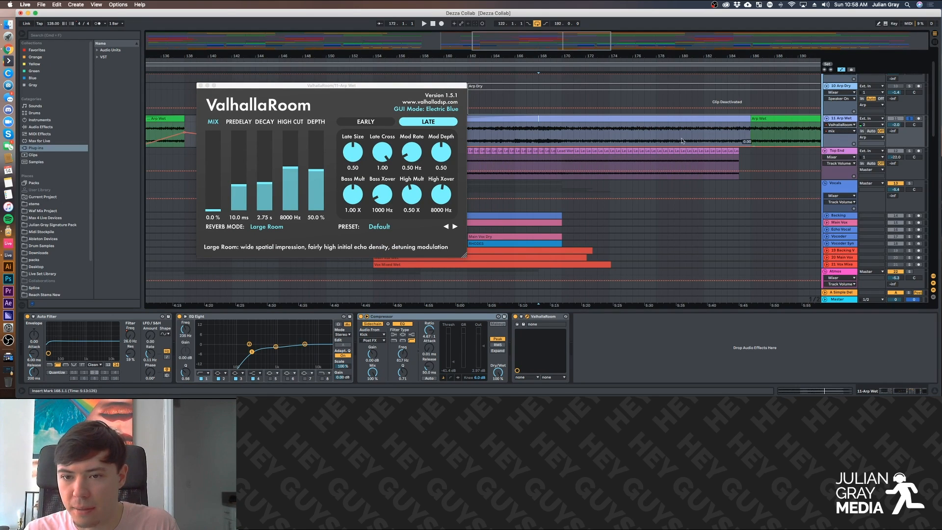
Close the ValhallaRoom window, audition the Arp Wet mix automation from bar 134, and place the insert marker at bar 146.
{"action": "left_click", "coordinate": [200, 85]}
{"action": "left_click_drag", "start_coordinate": [568, 40], "coordinate": [613, 18]}
{"action": "left_click", "coordinate": [331, 130]}
{"action": "key", "text": "space"}
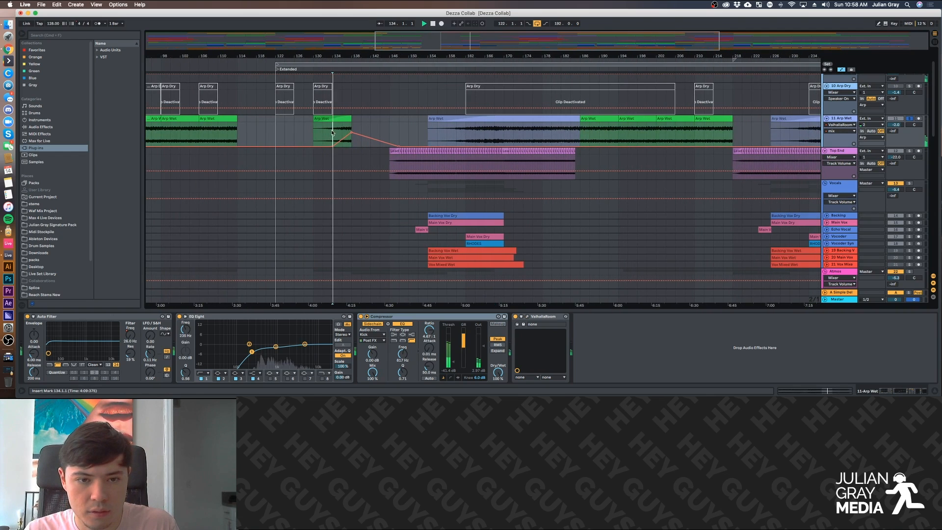
{"action": "mouse_move", "coordinate": [548, 40]}
{"action": "left_mouse_down"}
{"action": "mouse_move", "coordinate": [548, 23]}
{"action": "mouse_move", "coordinate": [547, 45]}
{"action": "left_mouse_up"}
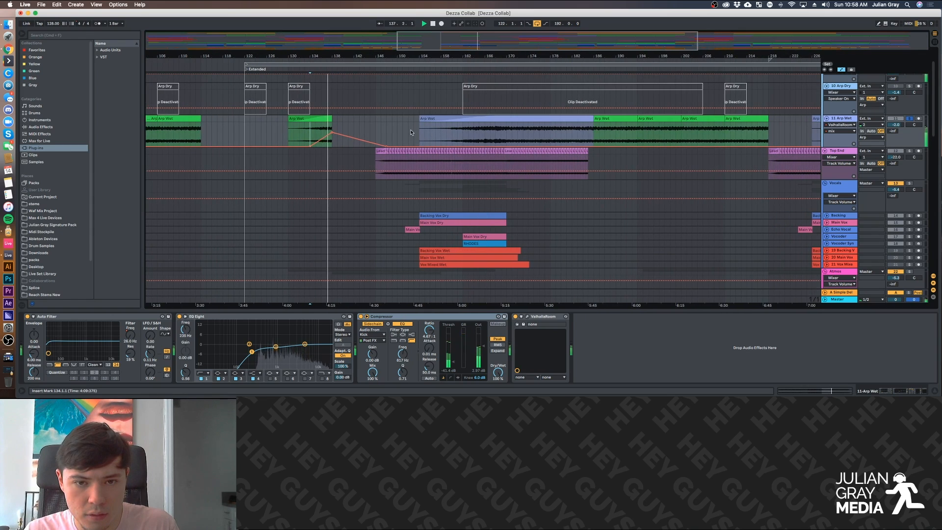
{"action": "left_click", "coordinate": [480, 160]}
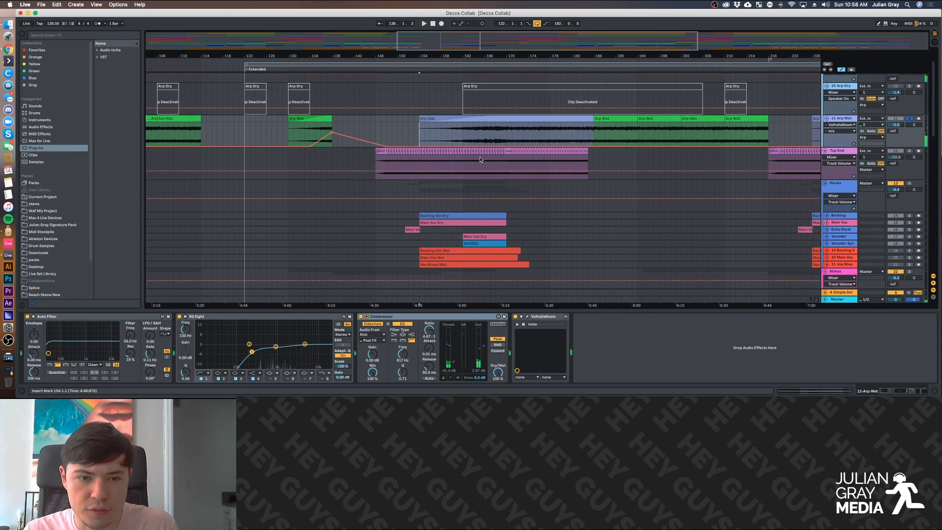
{"action": "left_click", "coordinate": [378, 122]}
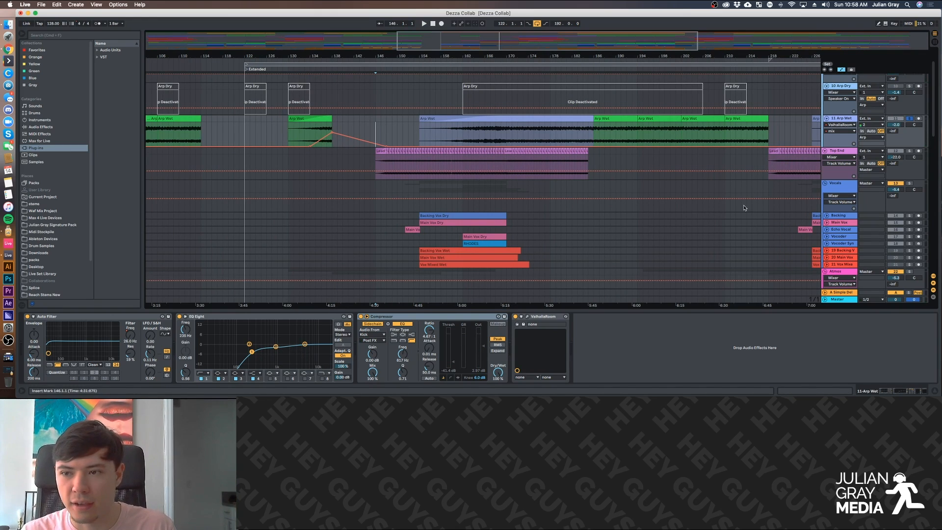
Hide the automation lanes and take the 11 Arp Wet track out of solo.
{"action": "scroll", "coordinate": [606, 139], "scroll_direction": "up", "scroll_amount": 2}
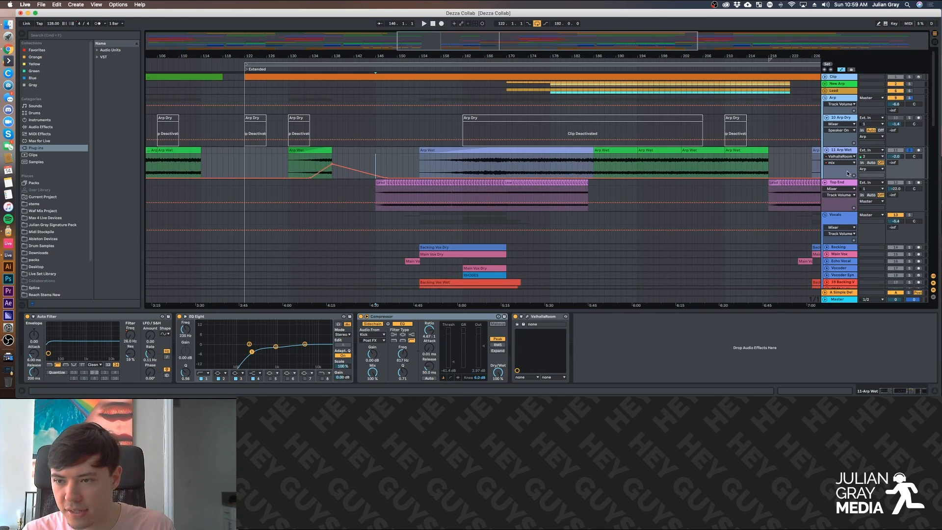
{"action": "key", "text": "a"}
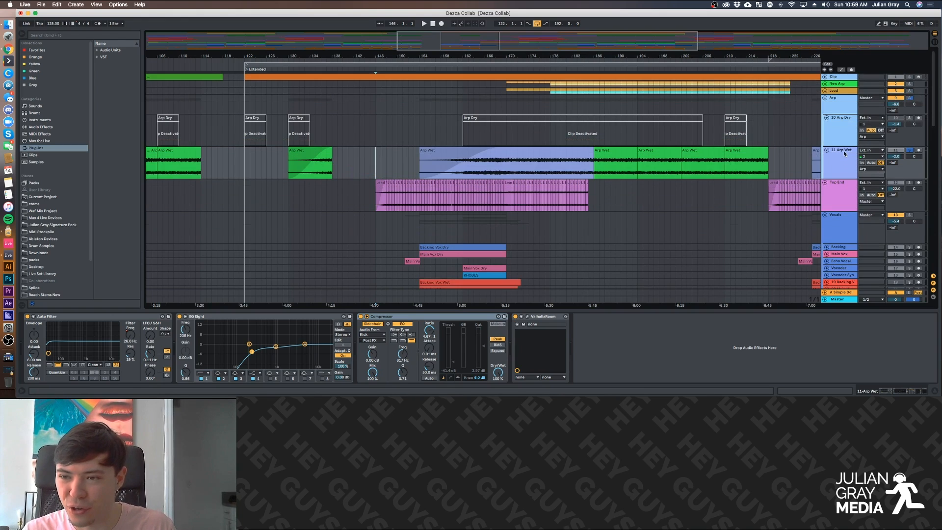
{"action": "left_click", "coordinate": [908, 150]}
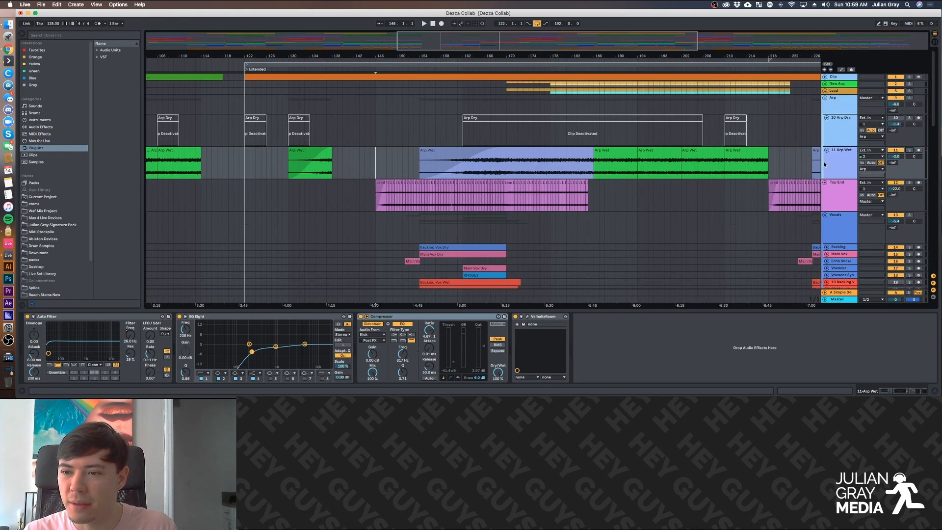
{"action": "scroll", "coordinate": [507, 141], "scroll_direction": "down", "scroll_amount": 5}
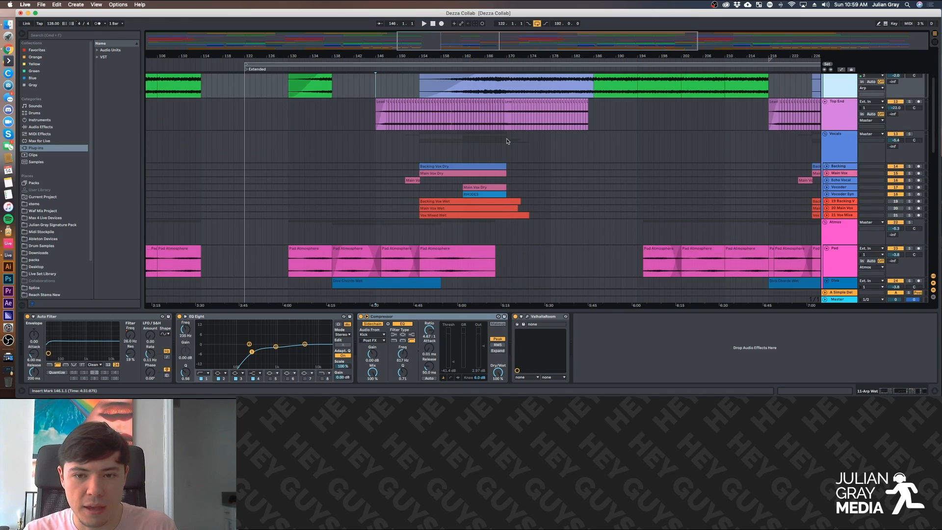
Audition the Top End track in solo from bar 171, and take it back out of solo.
{"action": "left_click", "coordinate": [512, 140]}
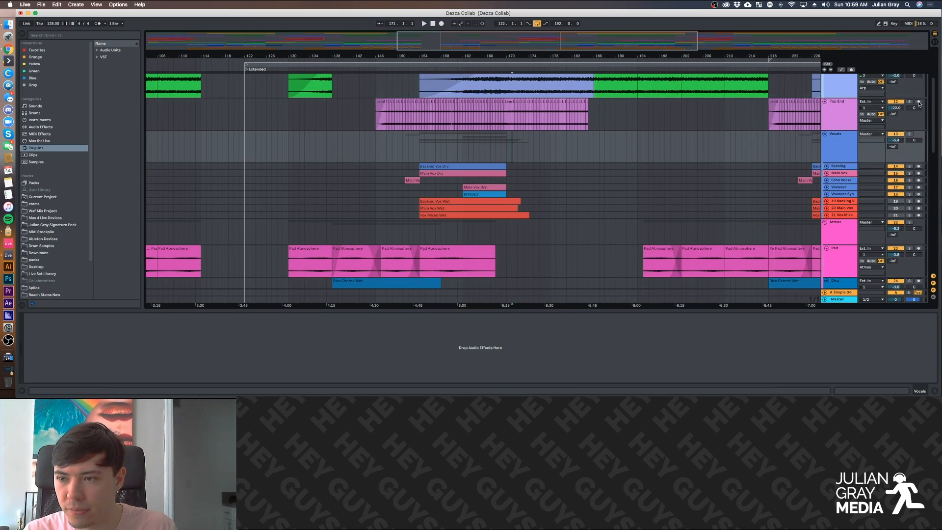
{"action": "left_click", "coordinate": [908, 102]}
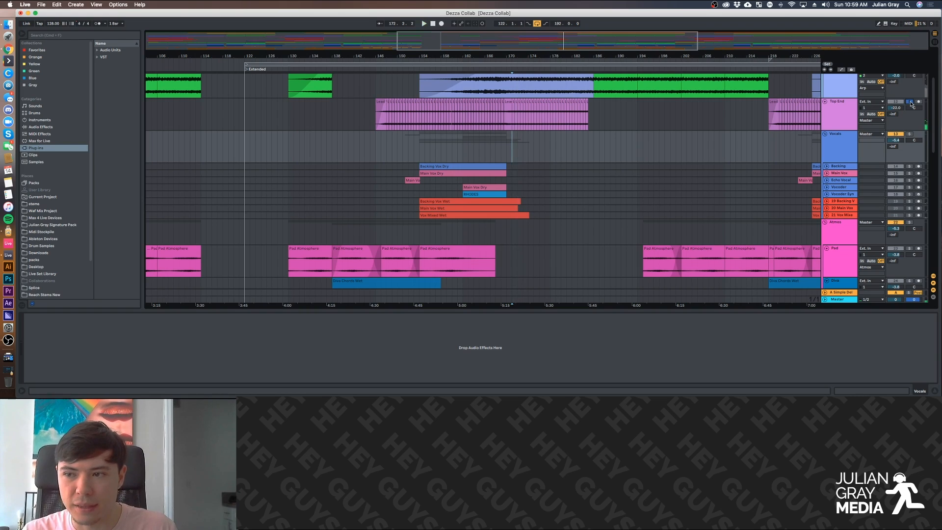
{"action": "left_click", "coordinate": [910, 102]}
Listen to the full mix around bar 171 while looking over the clips on all tracks of the arrangement.
{"action": "scroll", "coordinate": [691, 126], "scroll_direction": "down", "scroll_amount": 3}
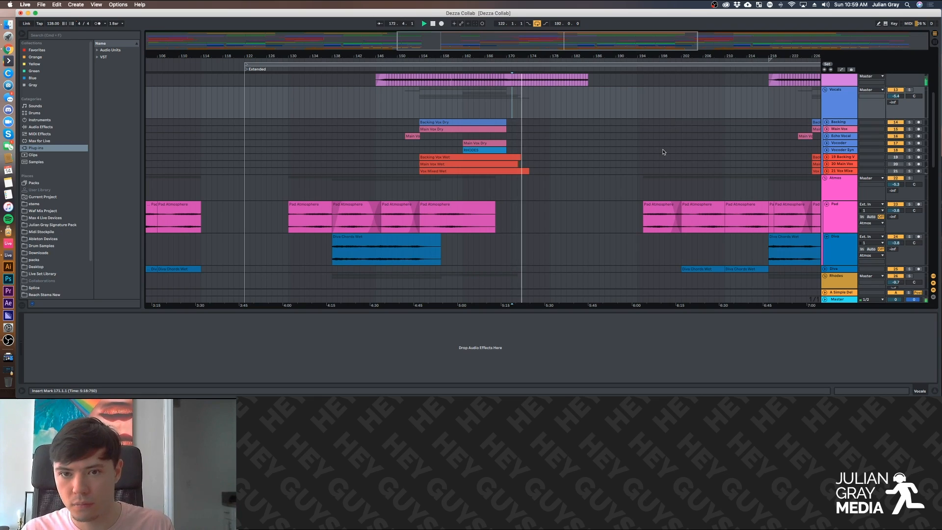
{"action": "scroll", "coordinate": [663, 151], "scroll_direction": "up", "scroll_amount": 4}
{"action": "scroll", "coordinate": [662, 151], "scroll_direction": "up", "scroll_amount": 2}
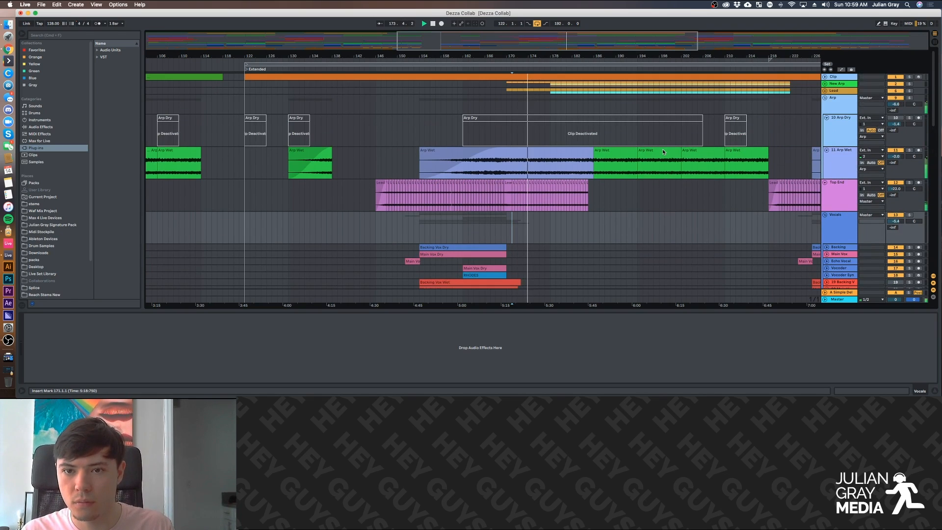
{"action": "scroll", "coordinate": [679, 183], "scroll_direction": "down", "scroll_amount": 7}
{"action": "scroll", "coordinate": [679, 183], "scroll_direction": "down", "scroll_amount": 10}
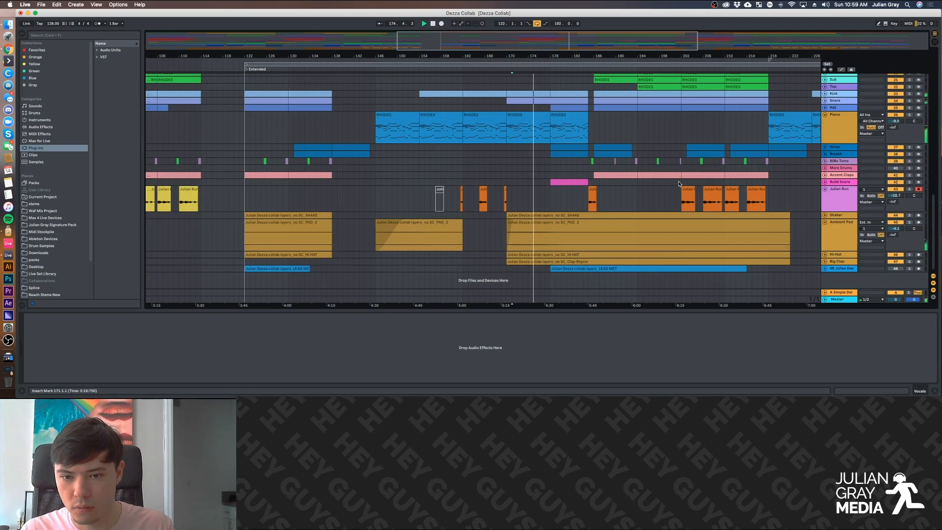
{"action": "scroll", "coordinate": [679, 183], "scroll_direction": "up", "scroll_amount": 8}
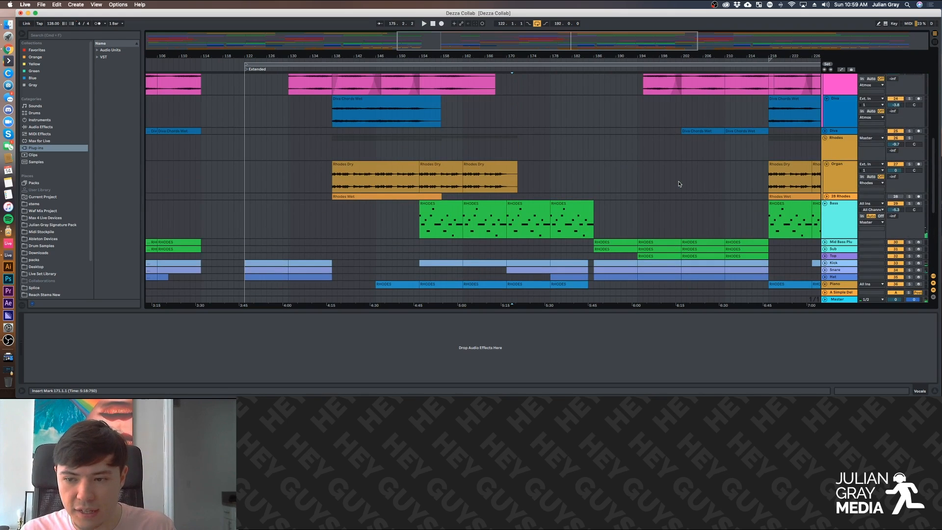
Unfold the Kick track to show its clips and devices, solo it and play it from bar 170.
{"action": "scroll", "coordinate": [801, 213], "scroll_direction": "down", "scroll_amount": 2}
{"action": "left_click", "coordinate": [826, 218]}
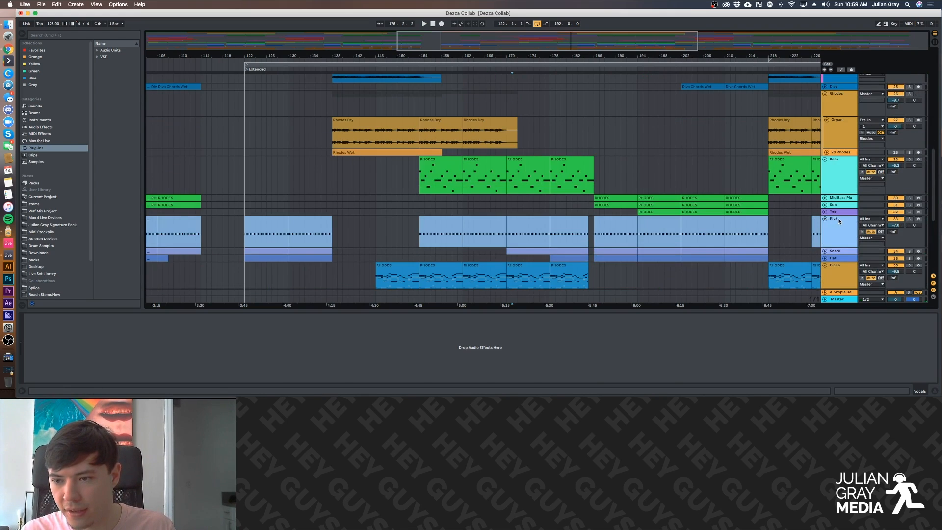
{"action": "left_click", "coordinate": [838, 219]}
{"action": "scroll", "coordinate": [753, 225], "scroll_direction": "down", "scroll_amount": 3}
{"action": "left_click", "coordinate": [507, 176]}
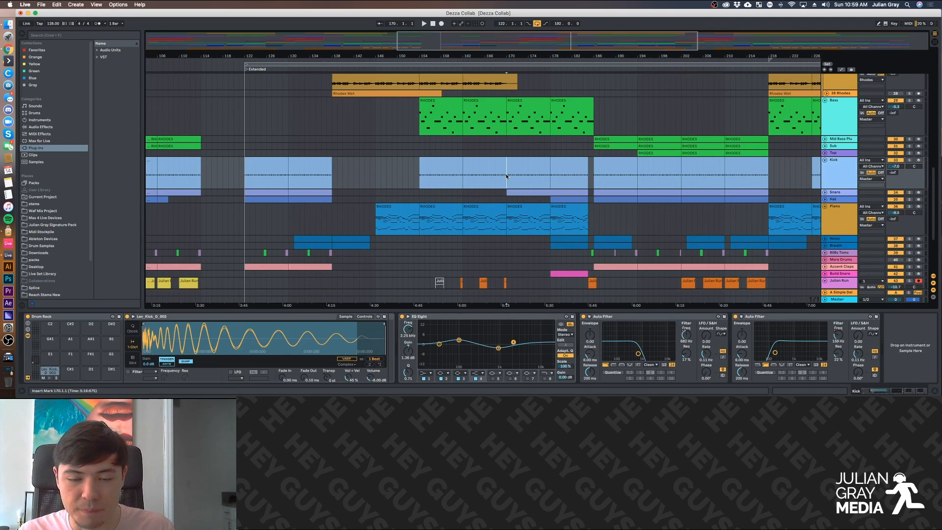
{"action": "left_click", "coordinate": [910, 160]}
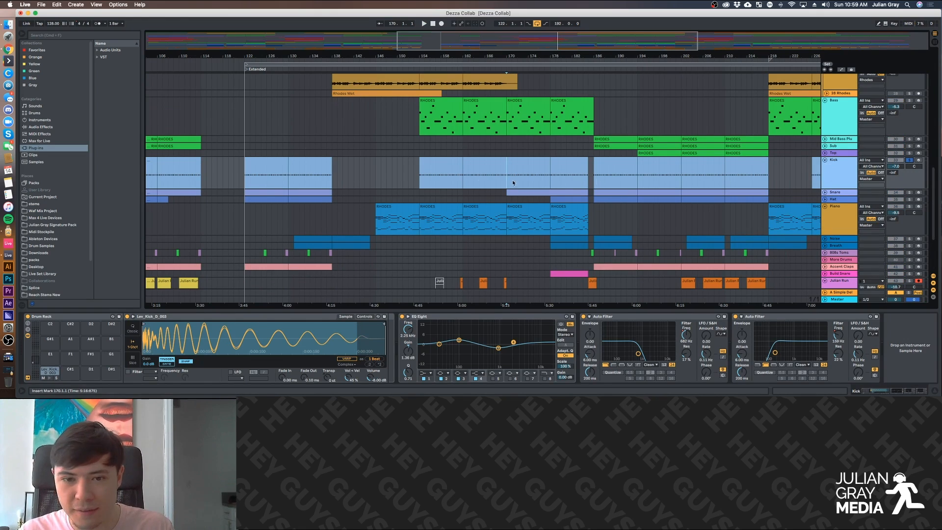
{"action": "key", "text": "space"}
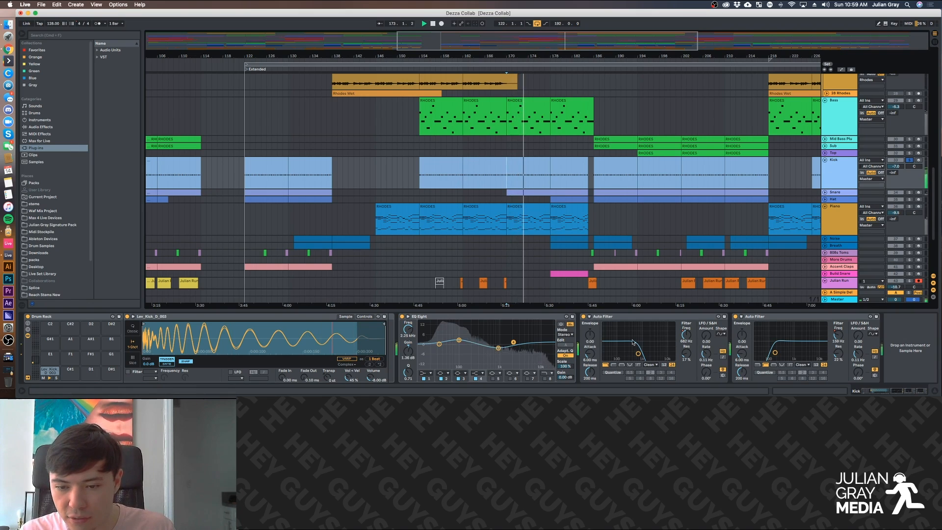
Show the automation lanes and audition the Kick's Auto Filter frequency rise from bar 177 up to bar 185.
{"action": "left_click", "coordinate": [639, 316]}
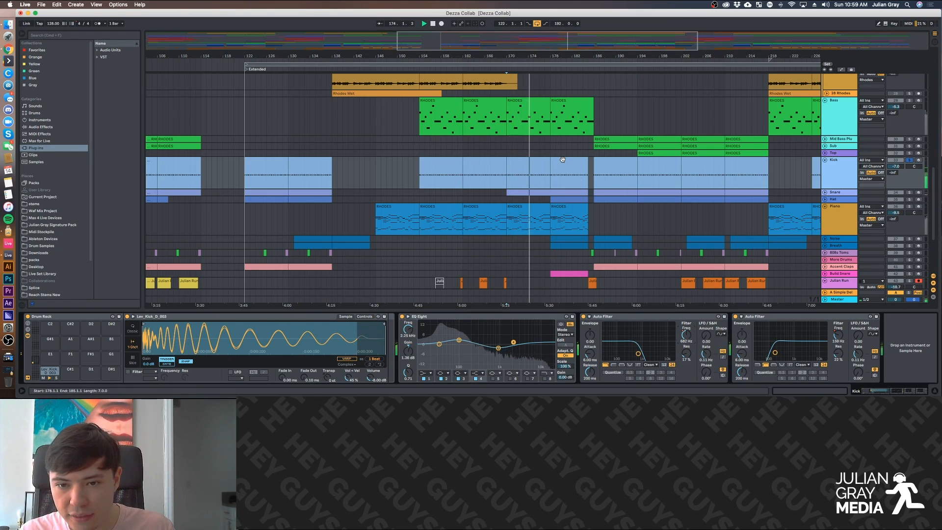
{"action": "key", "text": "a"}
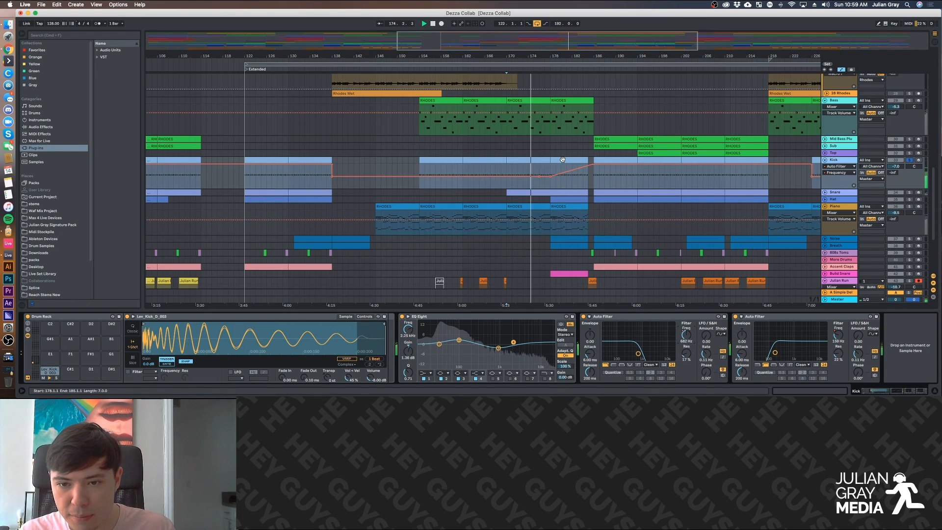
{"action": "key", "text": "space"}
{"action": "left_click", "coordinate": [588, 179]}
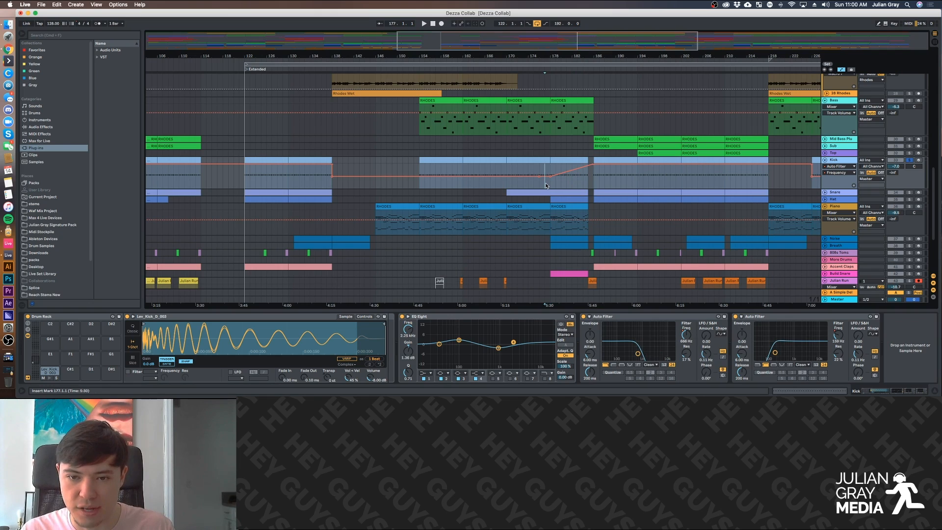
{"action": "key", "text": "space"}
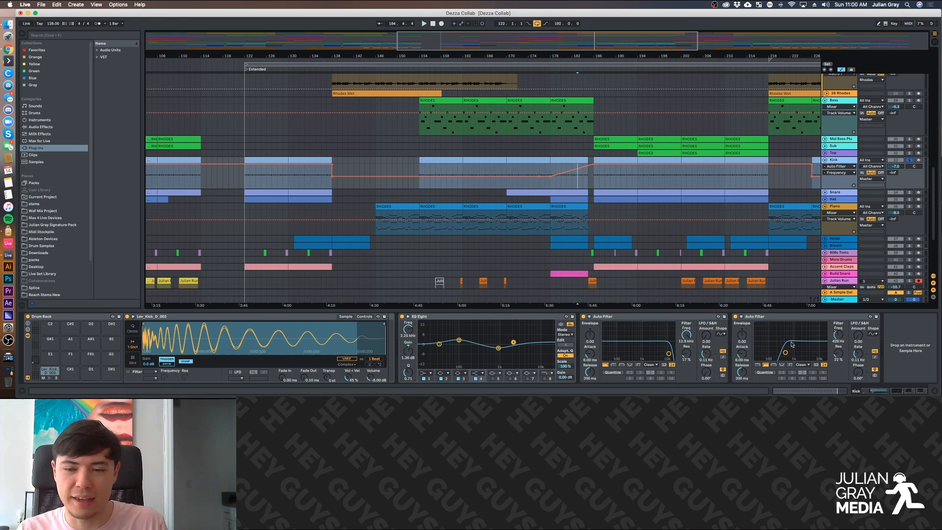
{"action": "key", "text": "space"}
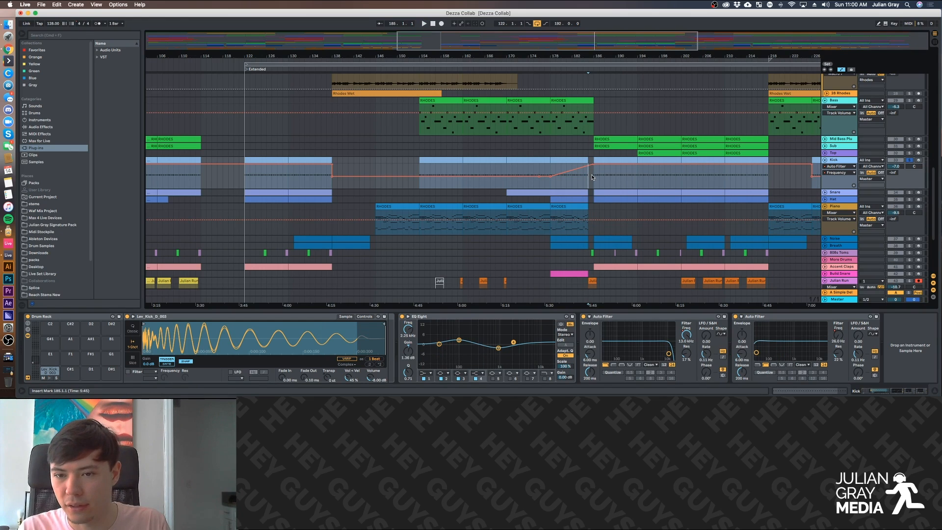
Unfold and solo the Snare track, and audition its filtered build-up from bar 170, skipping ahead to bars 178 and 182.
{"action": "scroll", "coordinate": [583, 182], "scroll_direction": "down", "scroll_amount": 3}
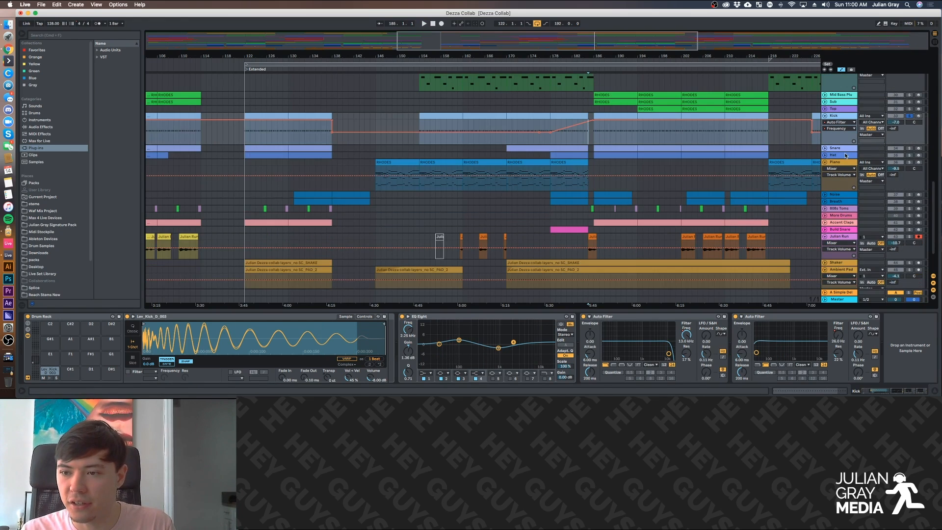
{"action": "left_click", "coordinate": [824, 148]}
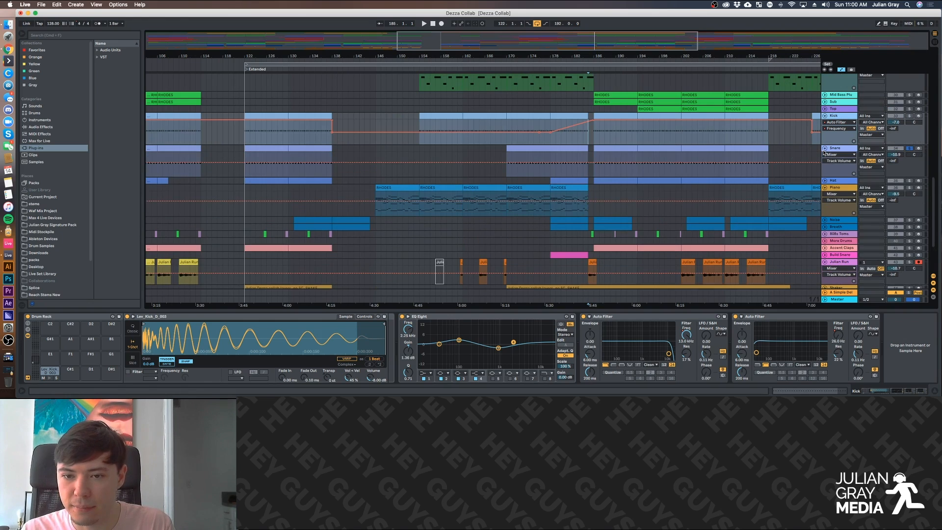
{"action": "left_click", "coordinate": [507, 172]}
{"action": "key", "text": "space"}
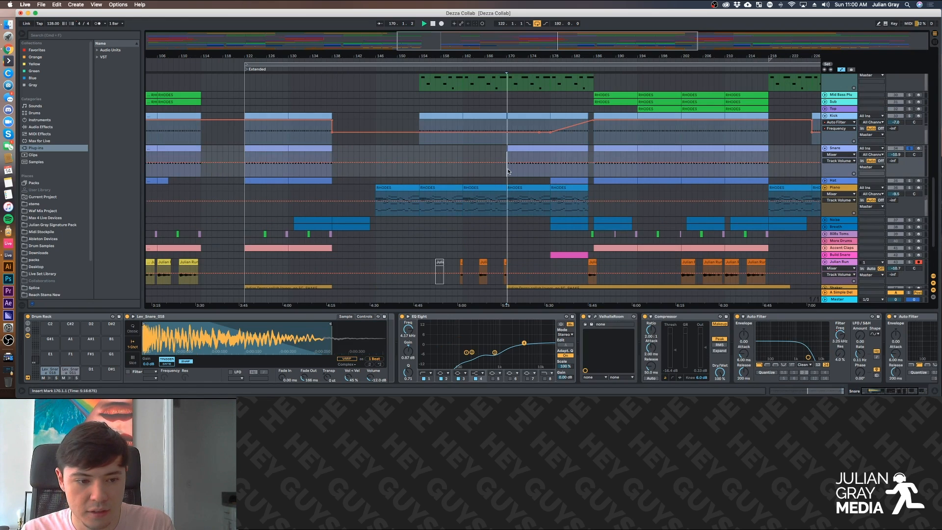
{"action": "left_click", "coordinate": [535, 149]}
{"action": "left_click", "coordinate": [548, 157]}
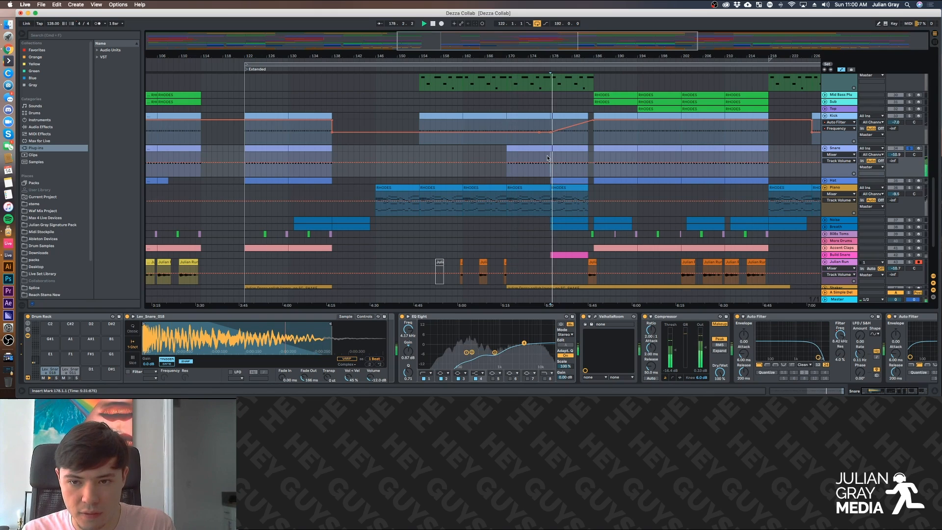
{"action": "left_click", "coordinate": [572, 153]}
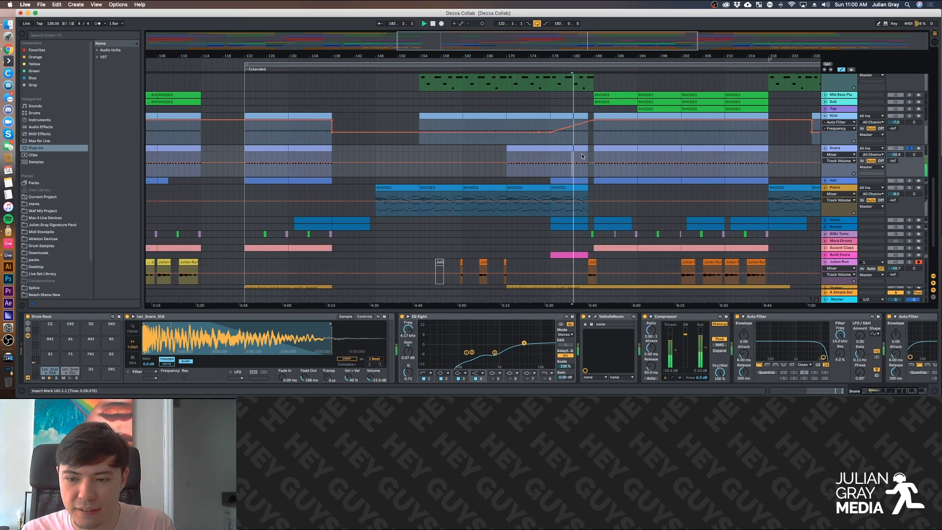
{"action": "left_click", "coordinate": [581, 148]}
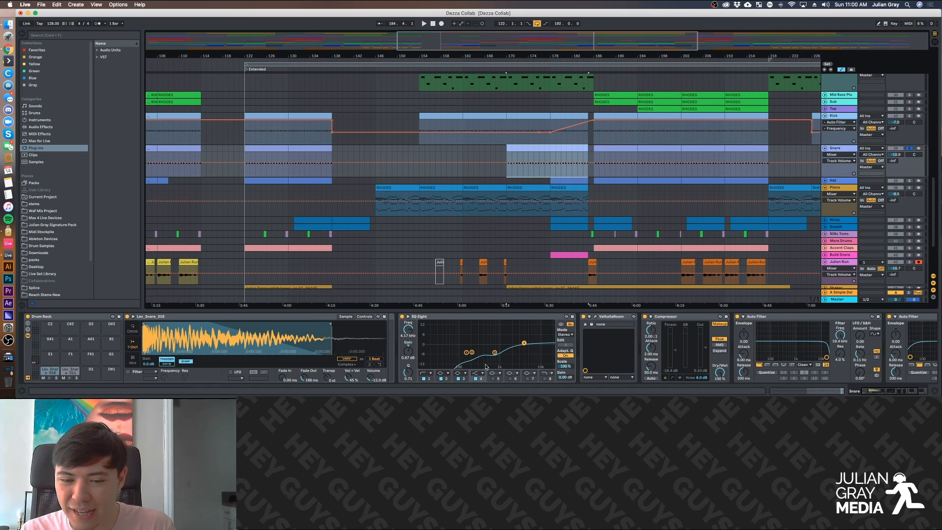
Open the Snare's ValhallaRoom reverb and examine its settings along with the Compressor that follows in the device chain.
{"action": "left_click", "coordinate": [594, 317]}
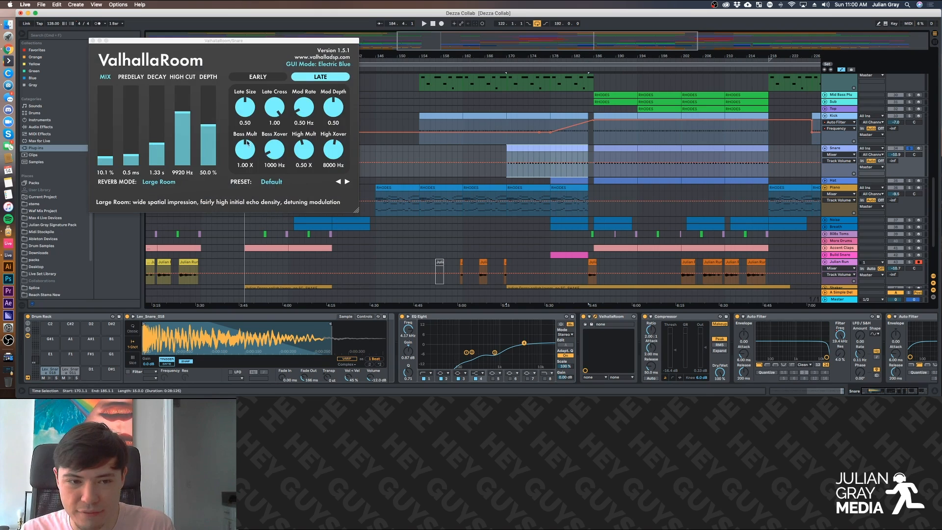
{"action": "left_click_drag", "start_coordinate": [871, 391], "coordinate": [885, 392]}
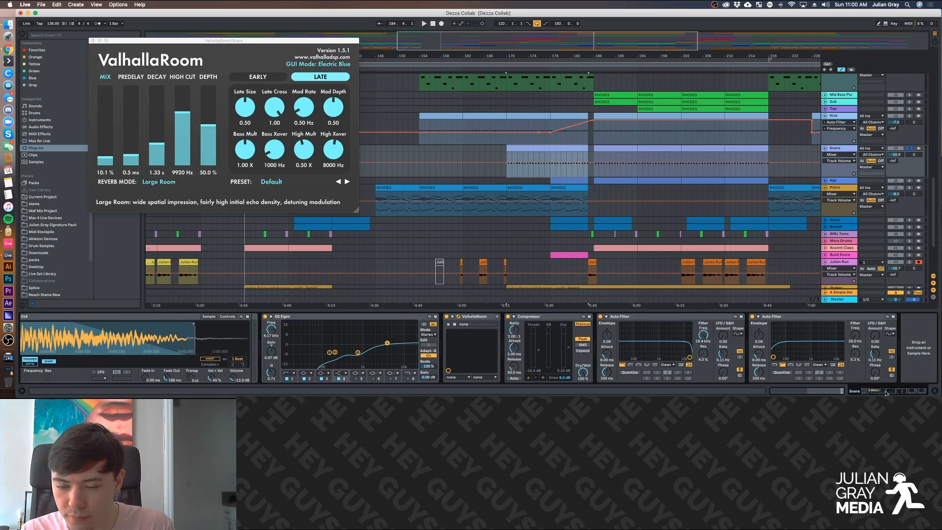
{"action": "left_click", "coordinate": [569, 316]}
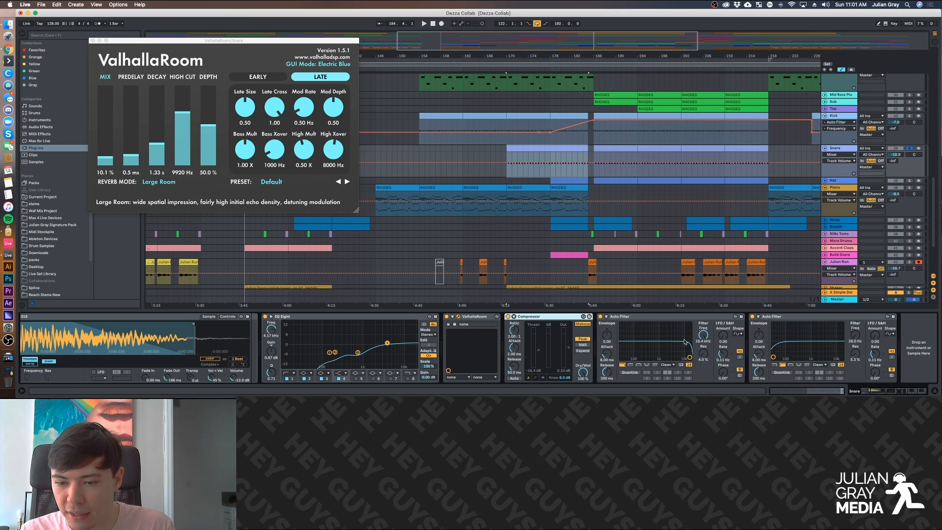
Show the Snare's Auto Filter frequency automation, check it at bar 177 and close the ValhallaRoom window.
{"action": "left_click", "coordinate": [655, 322]}
{"action": "left_click", "coordinate": [704, 336]}
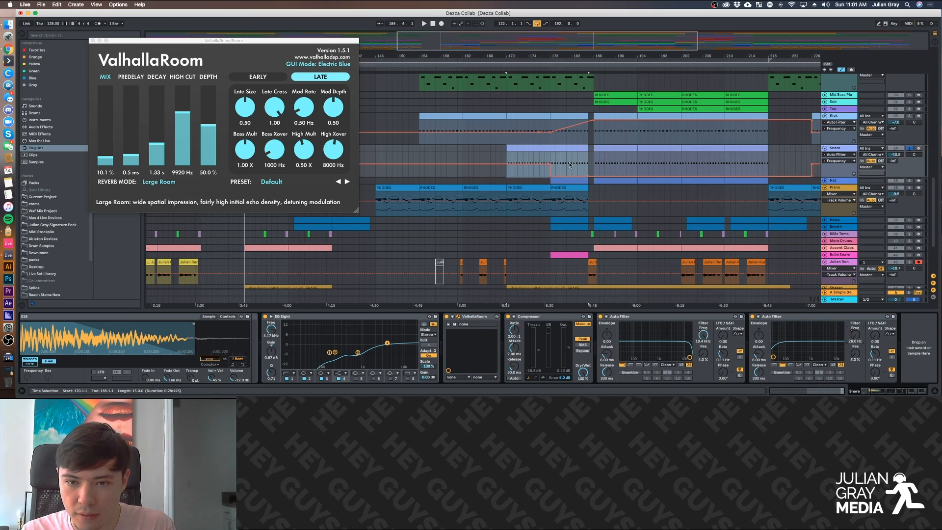
{"action": "left_click", "coordinate": [545, 153]}
{"action": "left_click", "coordinate": [93, 41]}
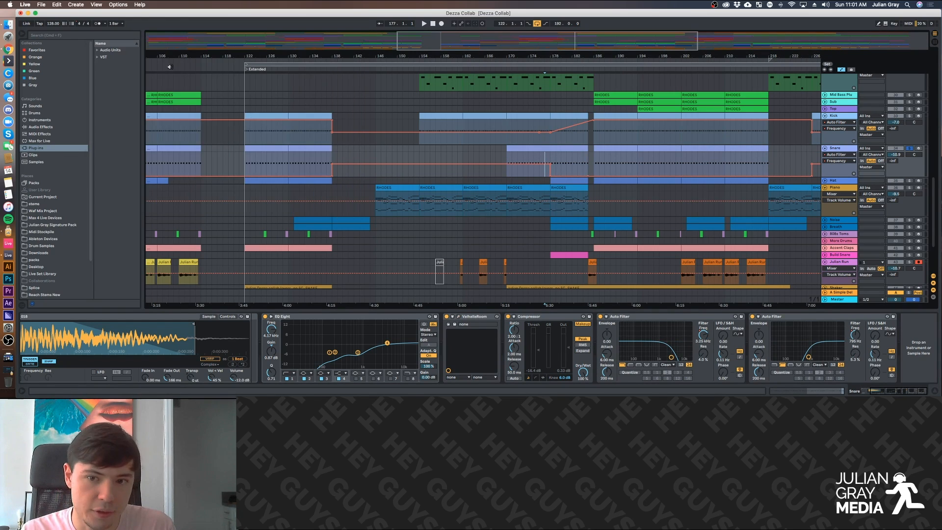
Unfold and solo the Hat track, and audition its build-up from bar 178.
{"action": "scroll", "coordinate": [720, 155], "scroll_direction": "down", "scroll_amount": 2}
{"action": "left_click", "coordinate": [835, 143]}
{"action": "left_click", "coordinate": [824, 144]}
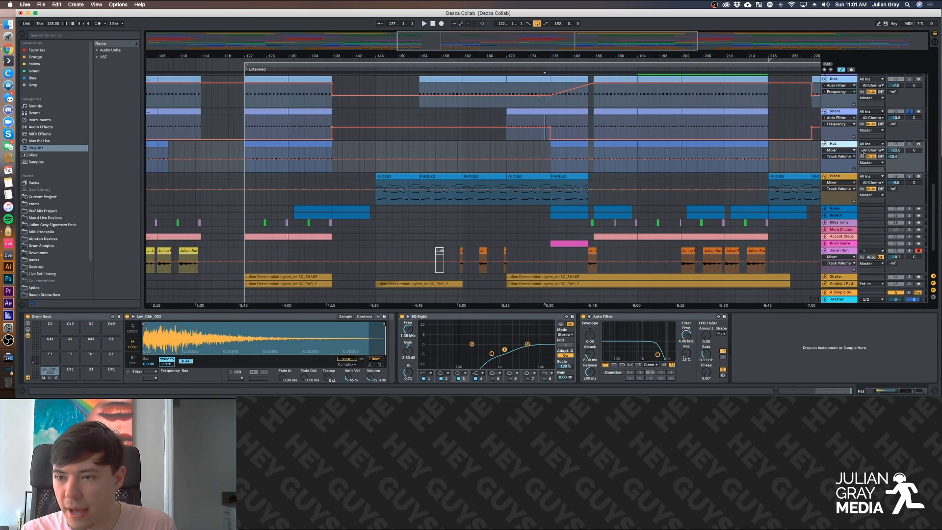
{"action": "left_click", "coordinate": [910, 144]}
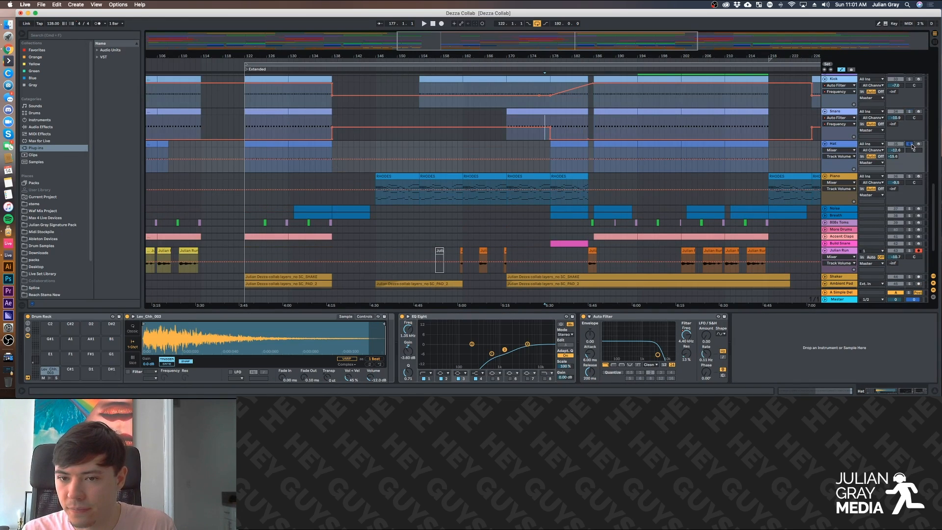
{"action": "left_click", "coordinate": [550, 151]}
{"action": "key", "text": "space"}
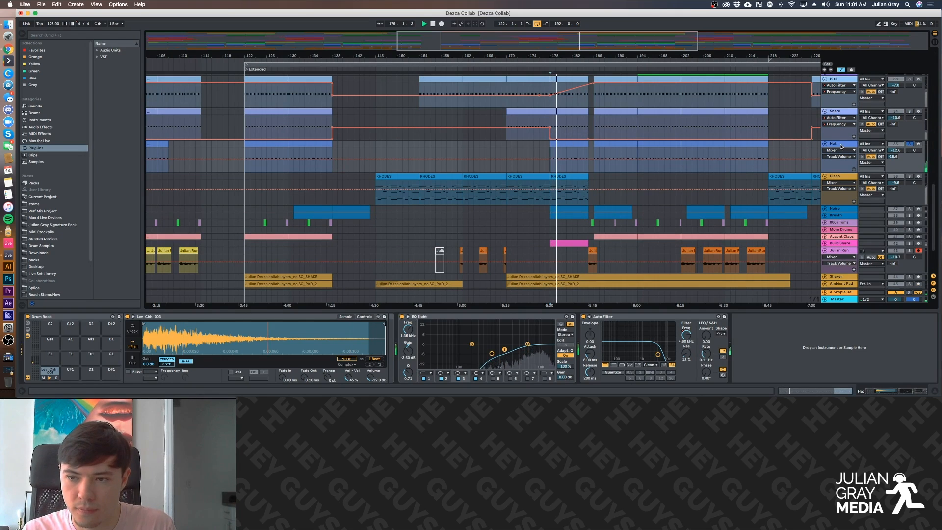
{"action": "left_click", "coordinate": [572, 154]}
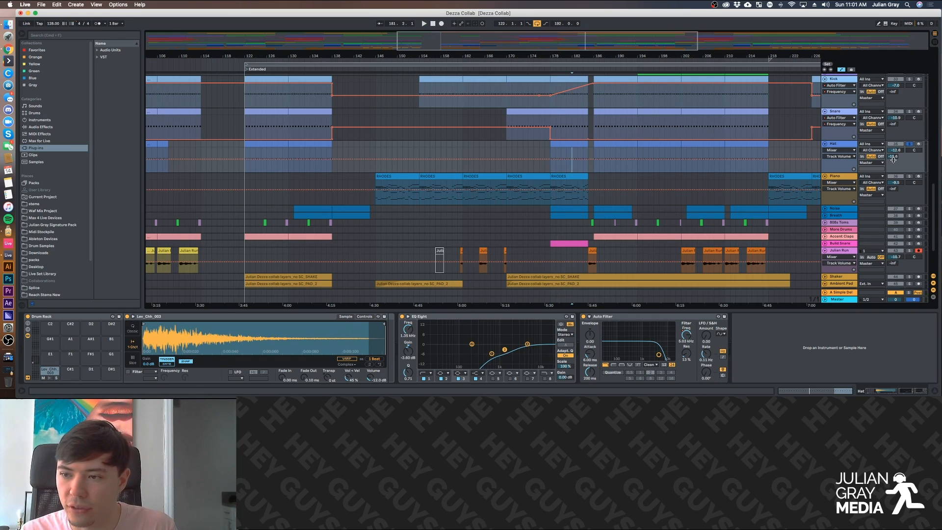
Show the Hat's Simple Delay send lane and examine the Simple Delay and sidechained Compressor on that return track.
{"action": "left_click", "coordinate": [894, 156]}
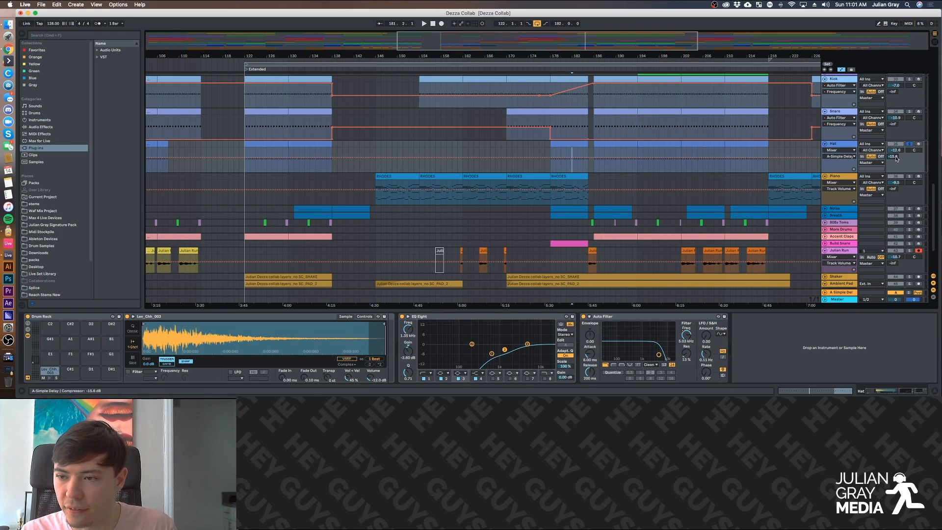
{"action": "left_click", "coordinate": [846, 293]}
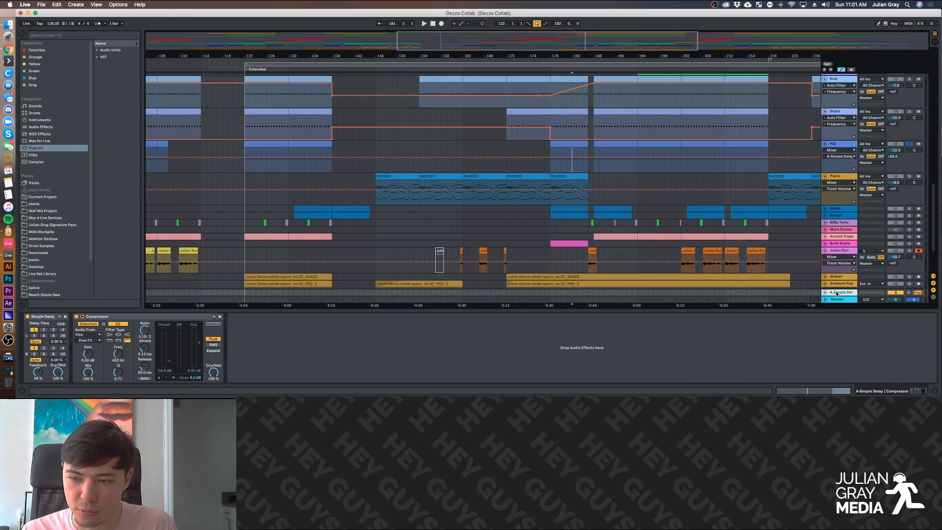
{"action": "left_click", "coordinate": [40, 317]}
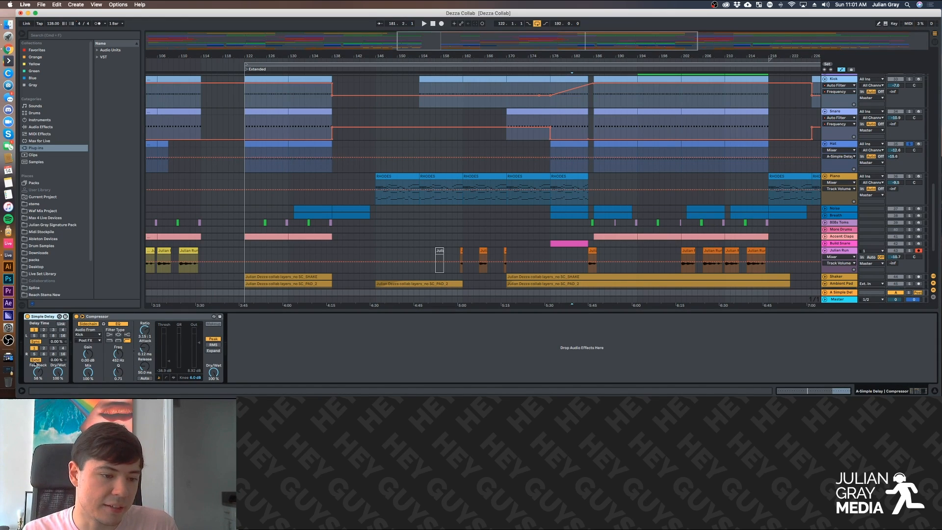
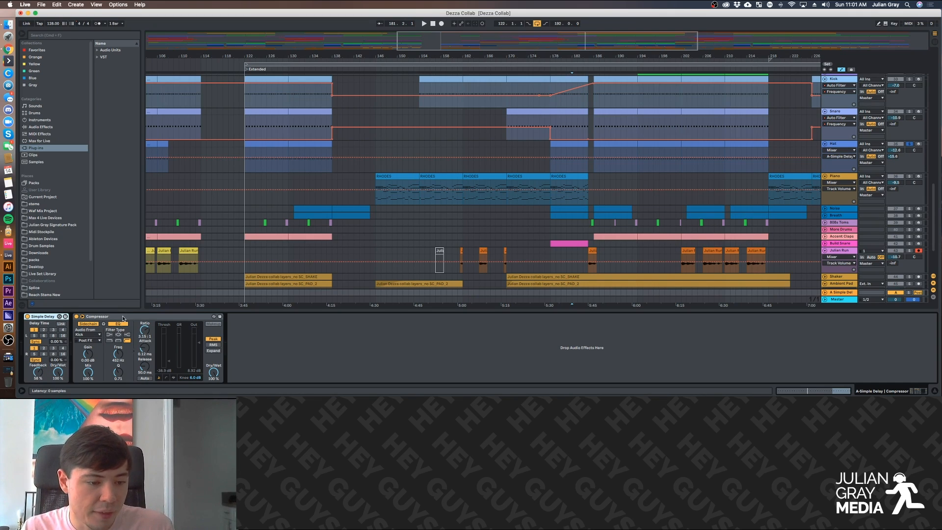
{"action": "left_click", "coordinate": [123, 318]}
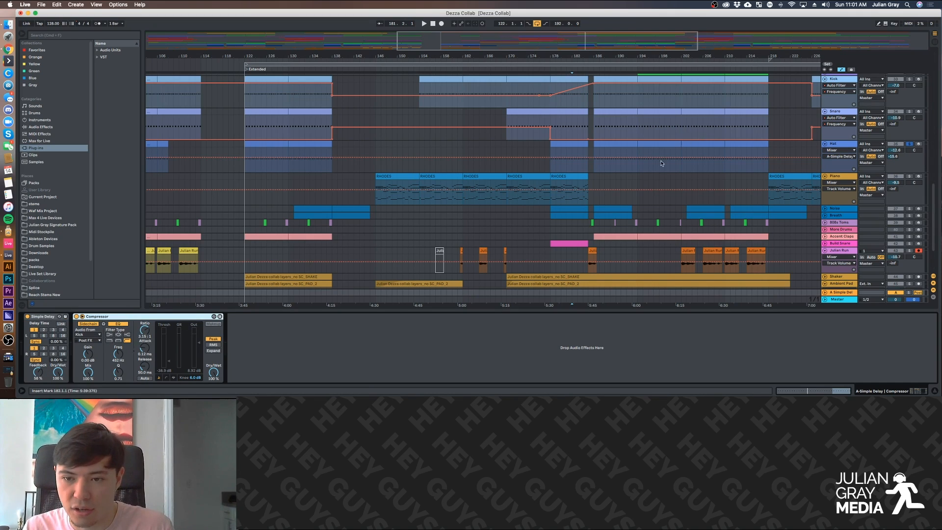
Audition the soloed Hat from bar 186 while watching the Simple Delay and sidechained Compressor on the return track.
{"action": "left_click", "coordinate": [593, 154]}
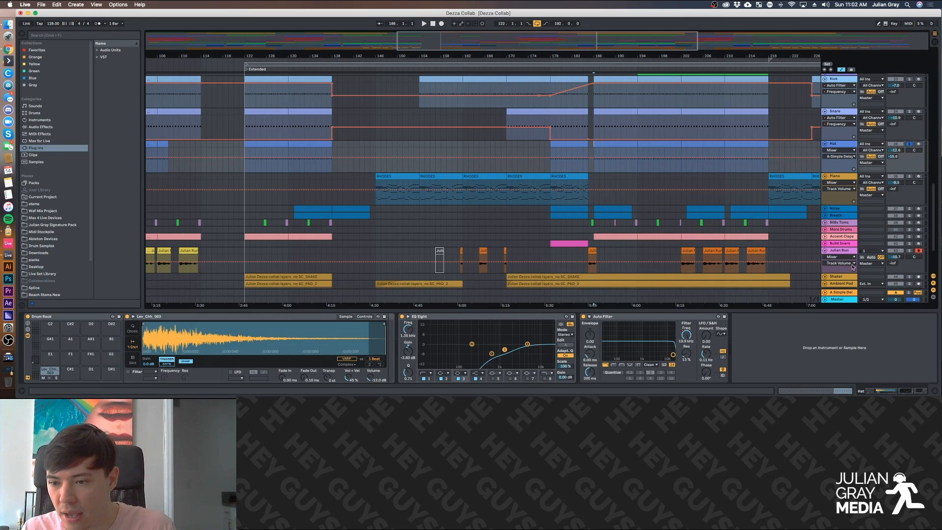
{"action": "left_click", "coordinate": [841, 292]}
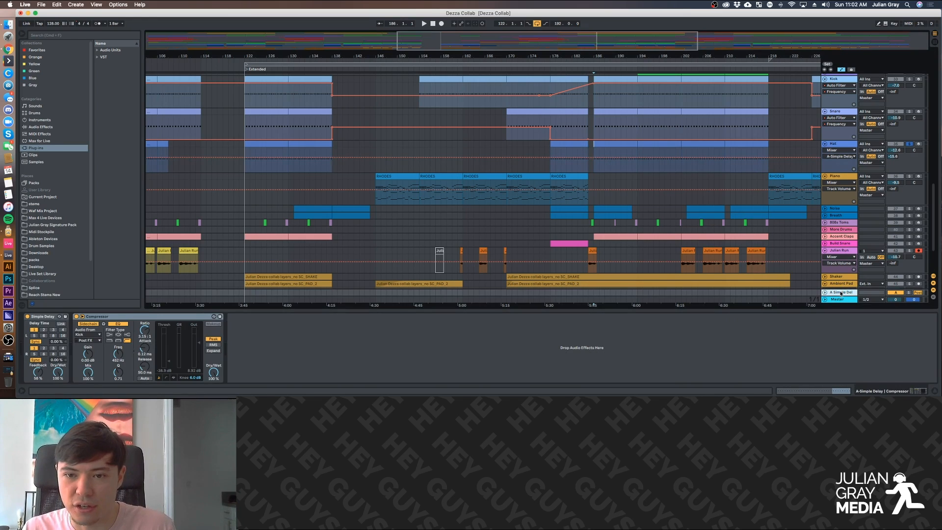
{"action": "key", "text": "space"}
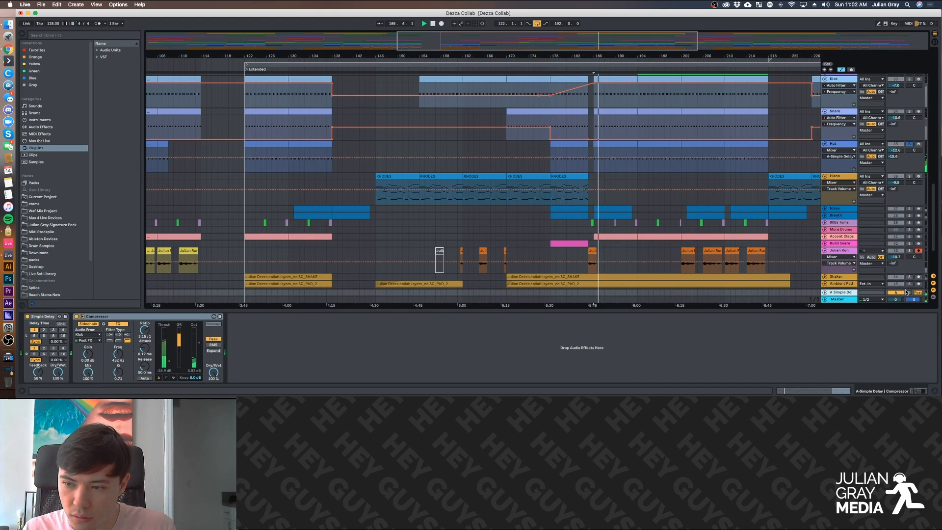
{"action": "key", "text": "space"}
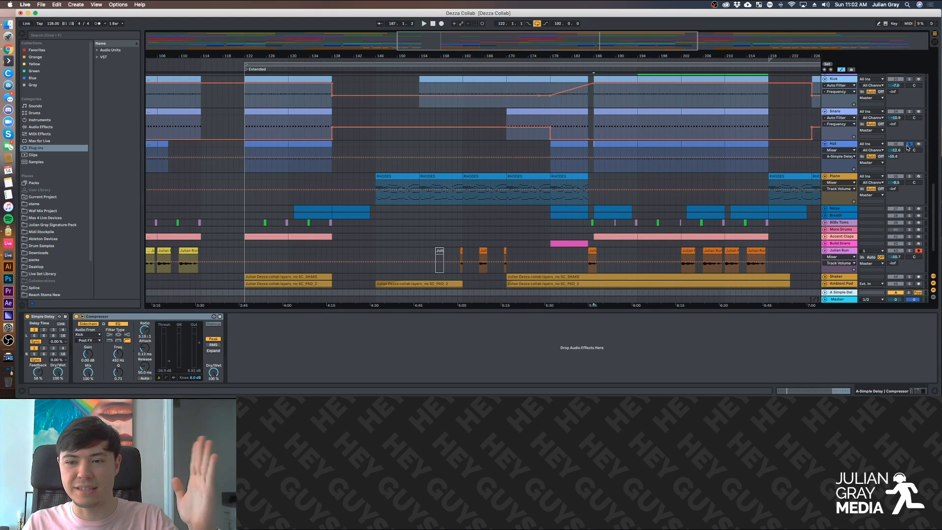
Unsolo the Hat and play the full mix around bars 185 and 186, where the build-up ends.
{"action": "left_click", "coordinate": [909, 141]}
{"action": "left_click", "coordinate": [910, 144]}
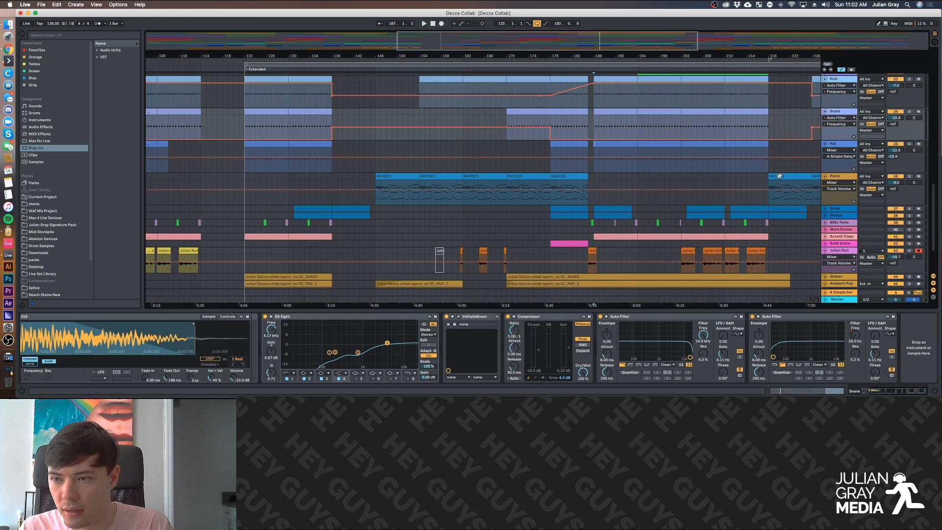
{"action": "left_click", "coordinate": [596, 168]}
{"action": "key", "text": "space"}
{"action": "scroll", "coordinate": [594, 174], "scroll_direction": "down", "scroll_amount": 3}
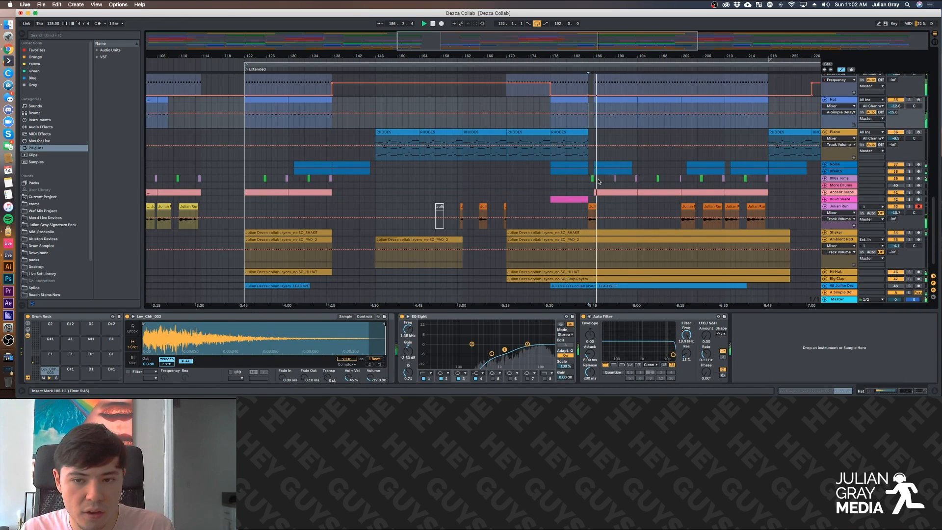
{"action": "left_click", "coordinate": [596, 181]}
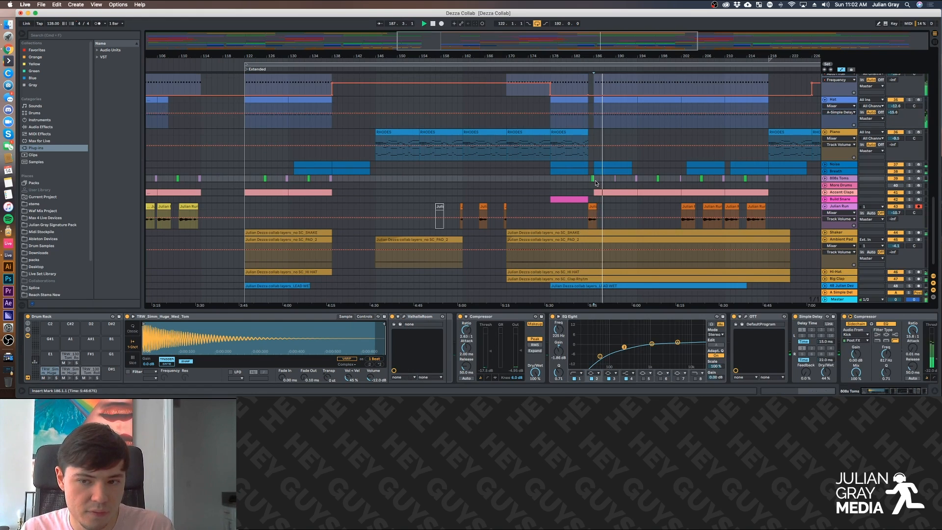
{"action": "key", "text": "space"}
Unfold the Noise and Breath tracks and show the Noise track's device chain.
{"action": "left_click", "coordinate": [590, 156]}
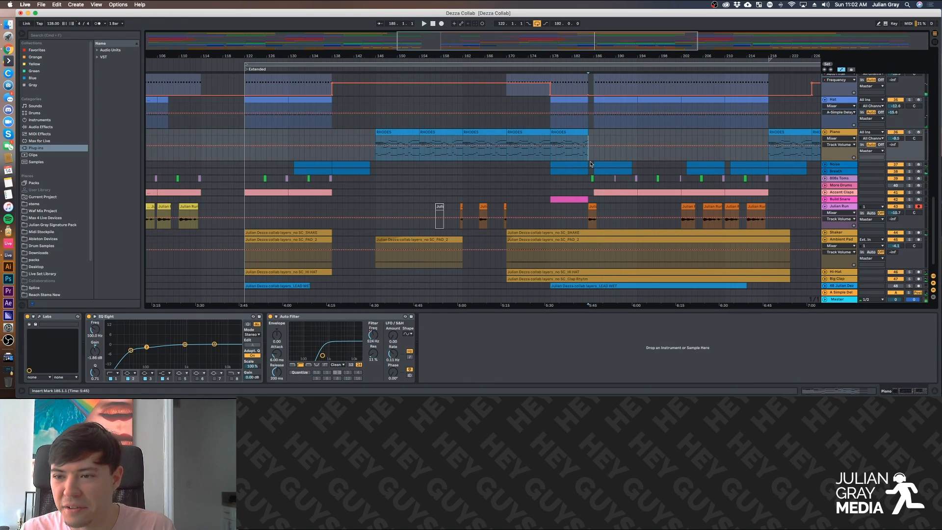
{"action": "scroll", "coordinate": [592, 165], "scroll_direction": "down", "scroll_amount": 2}
{"action": "scroll", "coordinate": [592, 165], "scroll_direction": "up", "scroll_amount": 5}
{"action": "left_click", "coordinate": [592, 190]}
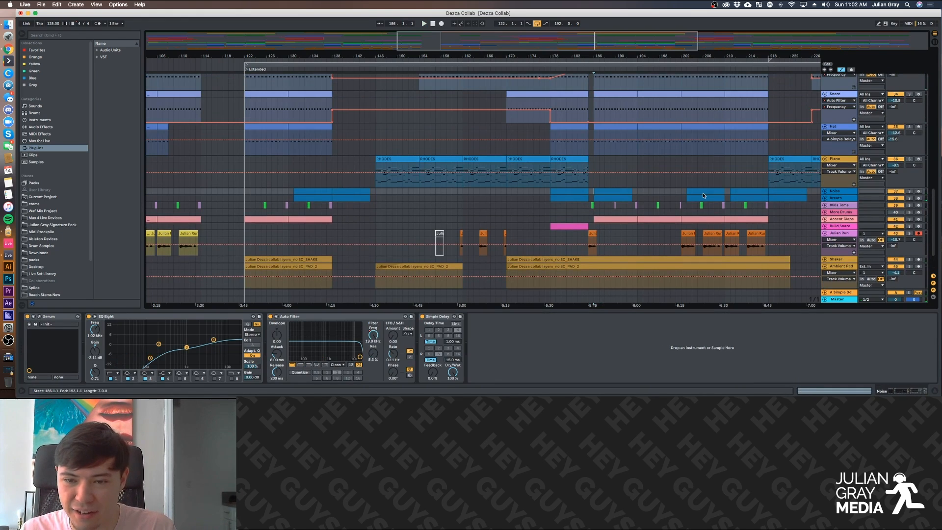
{"action": "left_click", "coordinate": [827, 191]}
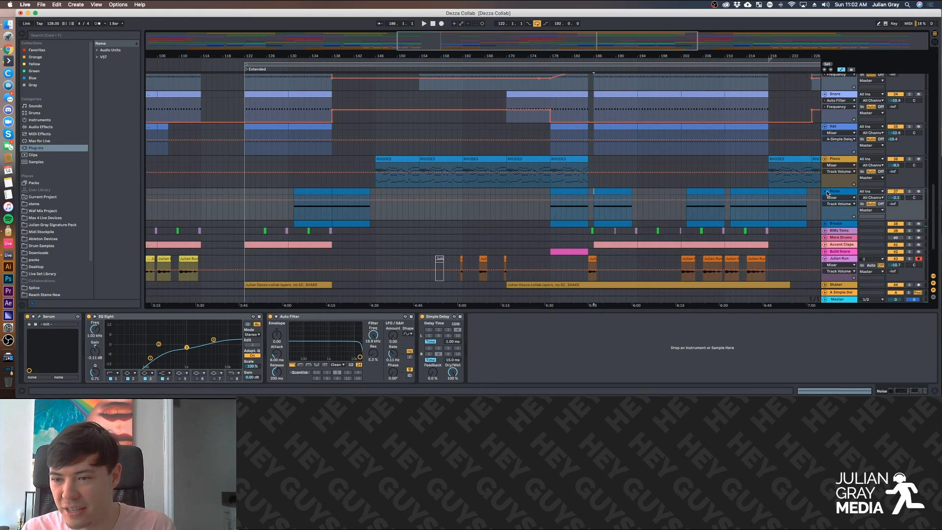
{"action": "left_click", "coordinate": [825, 224]}
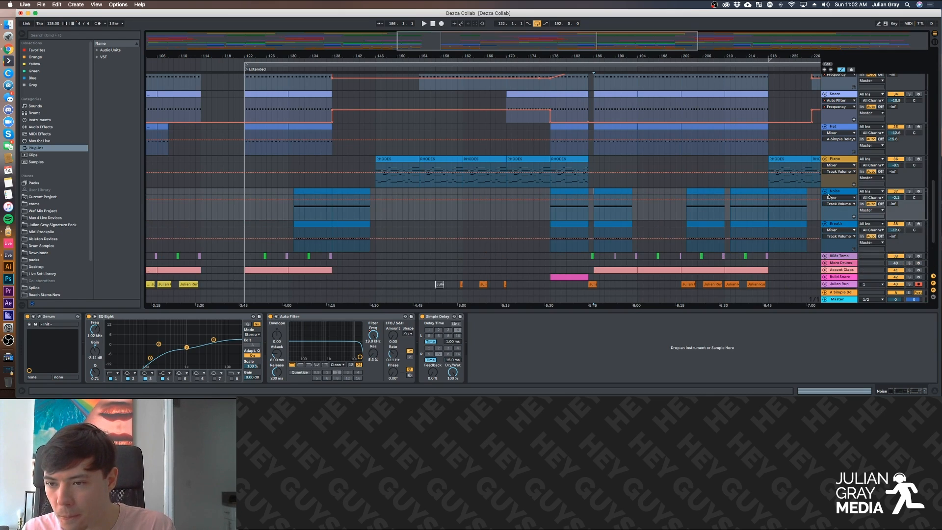
{"action": "left_click", "coordinate": [836, 224]}
{"action": "left_click", "coordinate": [838, 189]}
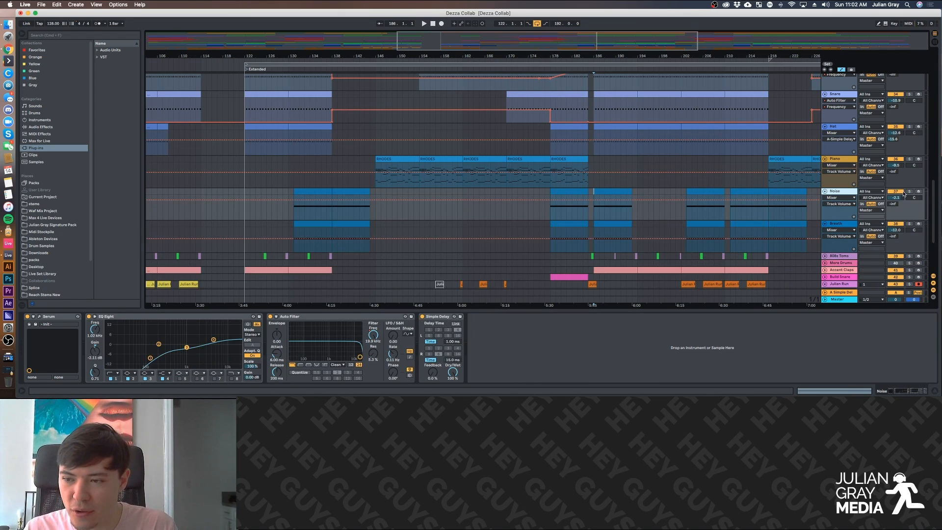
Solo the Noise track, audition its build-up from bar 178 and examine its Serum instrument before closing the plug-in window.
{"action": "left_click", "coordinate": [909, 191]}
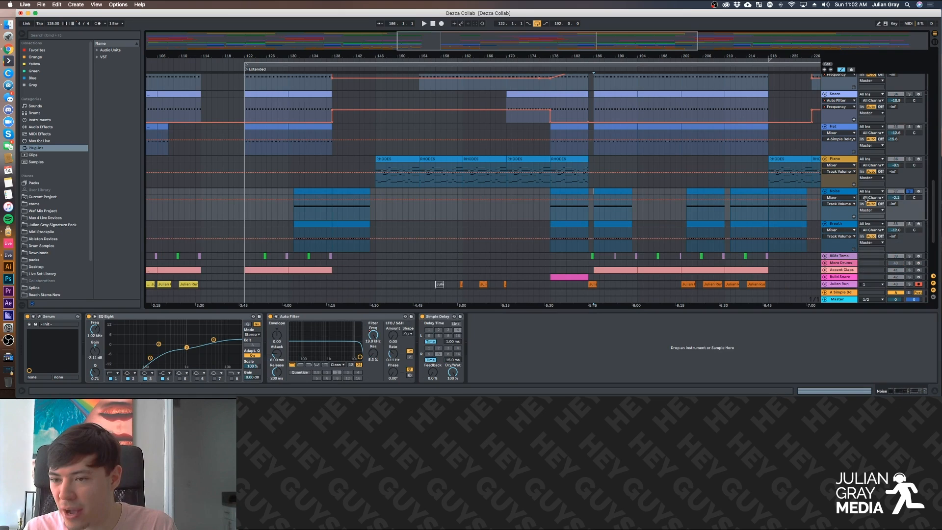
{"action": "left_click", "coordinate": [837, 191]}
{"action": "left_click", "coordinate": [550, 206]}
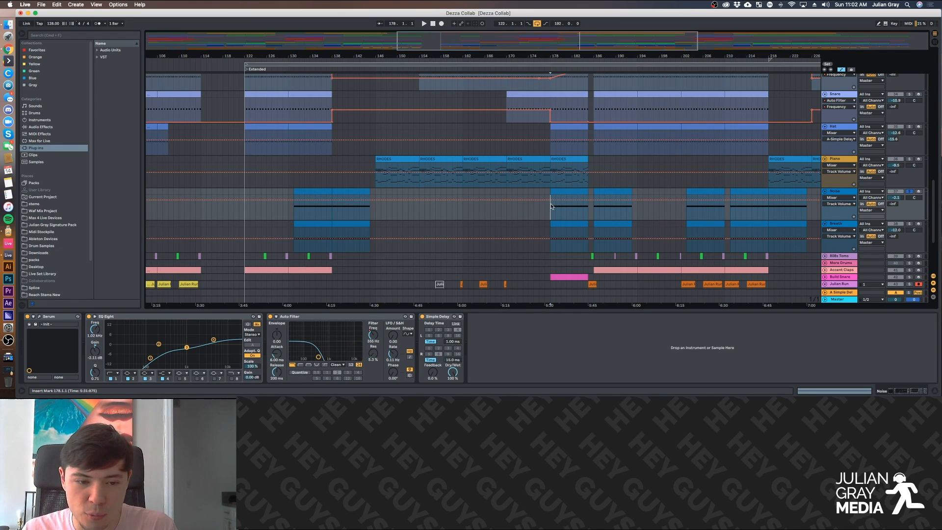
{"action": "key", "text": "space"}
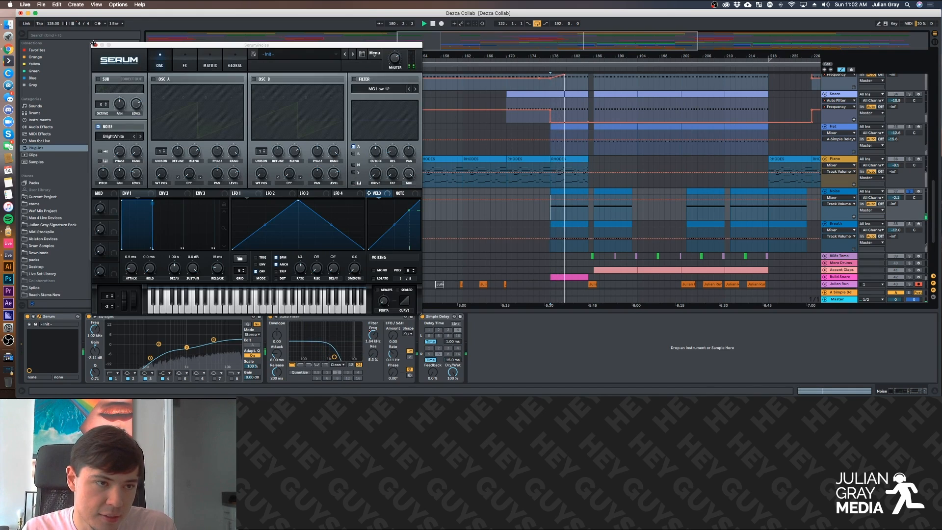
{"action": "left_click", "coordinate": [96, 45]}
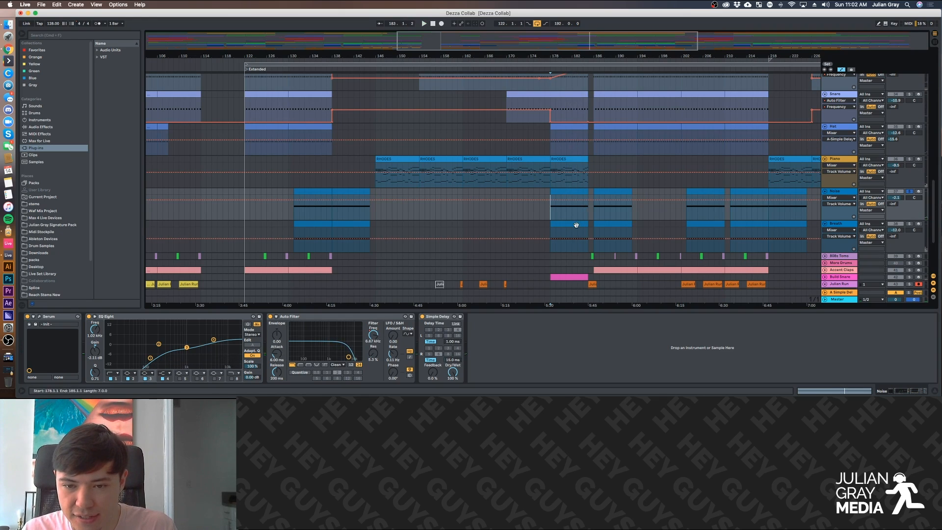
Solo the Breath track, open its Serum instrument and set the playback start at bar 178.
{"action": "left_click", "coordinate": [557, 231]}
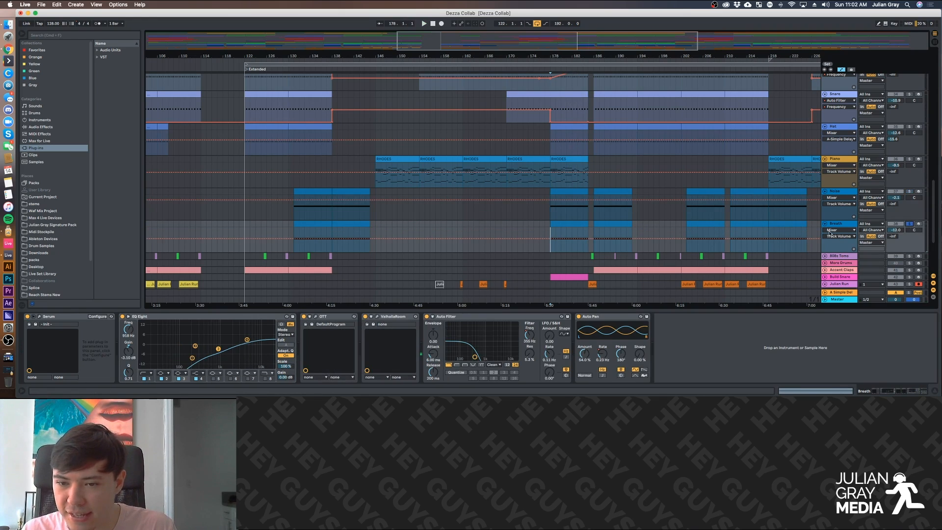
{"action": "left_click", "coordinate": [572, 225]}
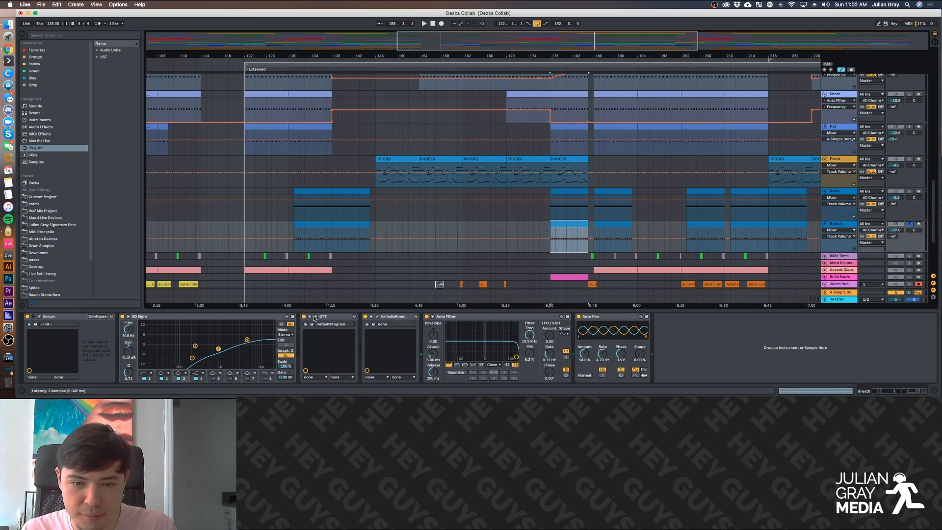
{"action": "left_click", "coordinate": [40, 317]}
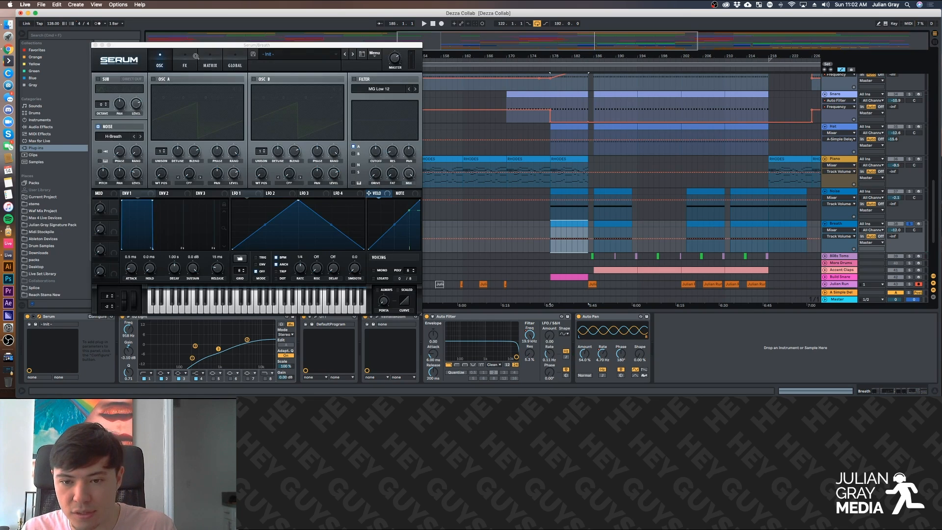
{"action": "left_click", "coordinate": [551, 231]}
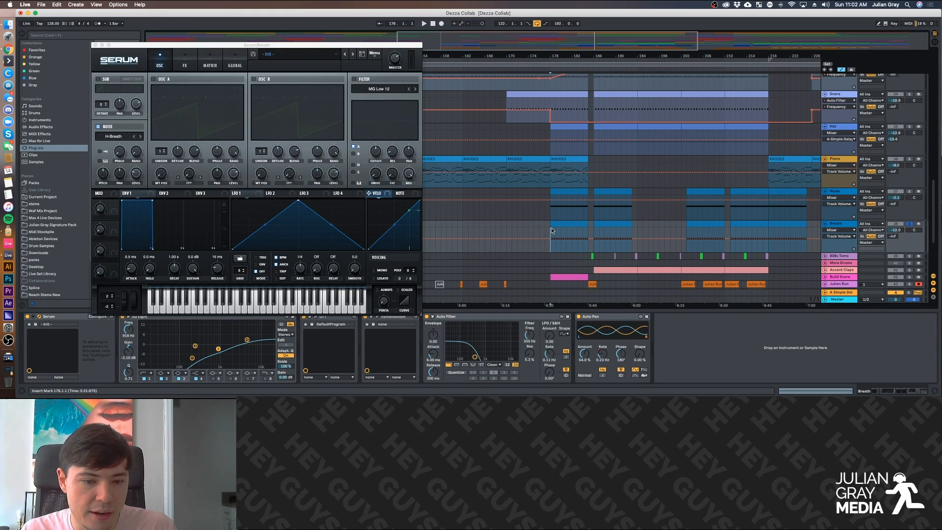
{"action": "left_click_drag", "start_coordinate": [236, 44], "coordinate": [237, 26]}
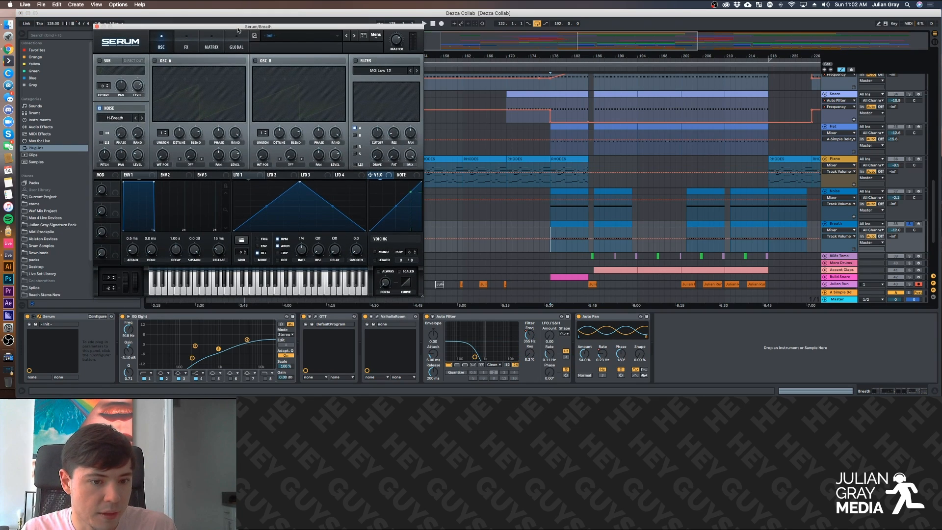
Open the Breath's ValhallaRoom reverb, play from bar 178 and show the Auto Pan frequency automation around bar 186.
{"action": "left_click", "coordinate": [315, 316]}
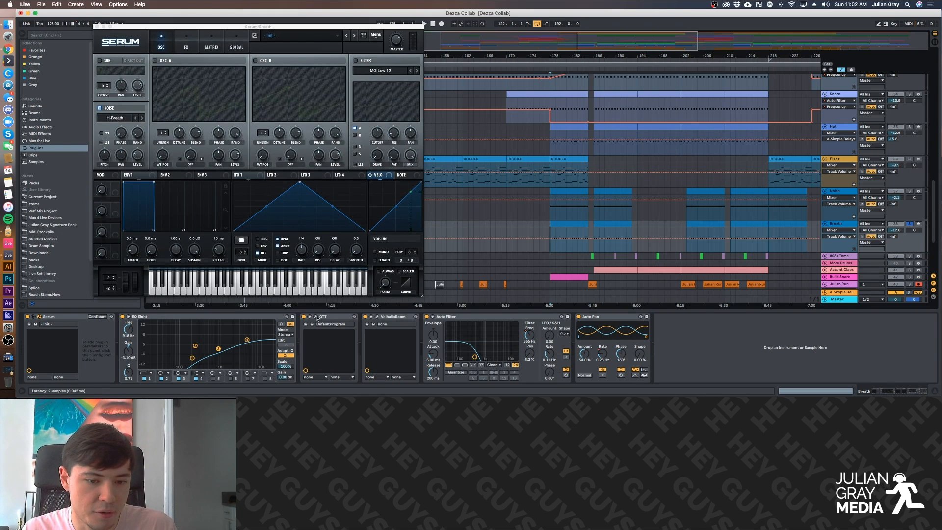
{"action": "left_click", "coordinate": [377, 317]}
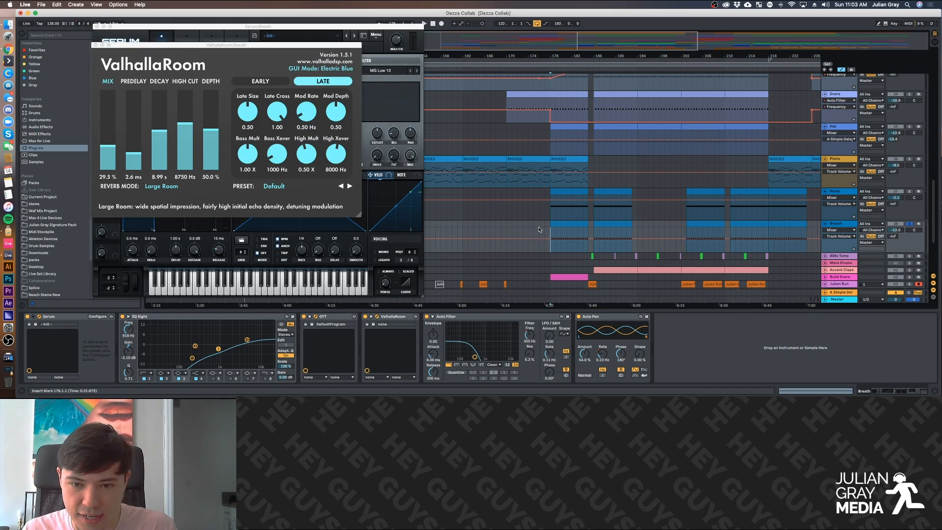
{"action": "key", "text": "space"}
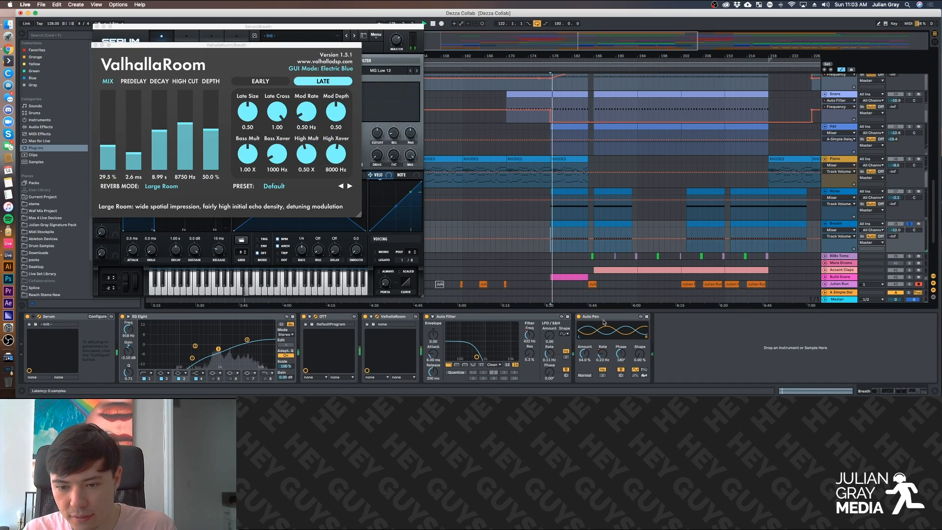
{"action": "left_click", "coordinate": [601, 347]}
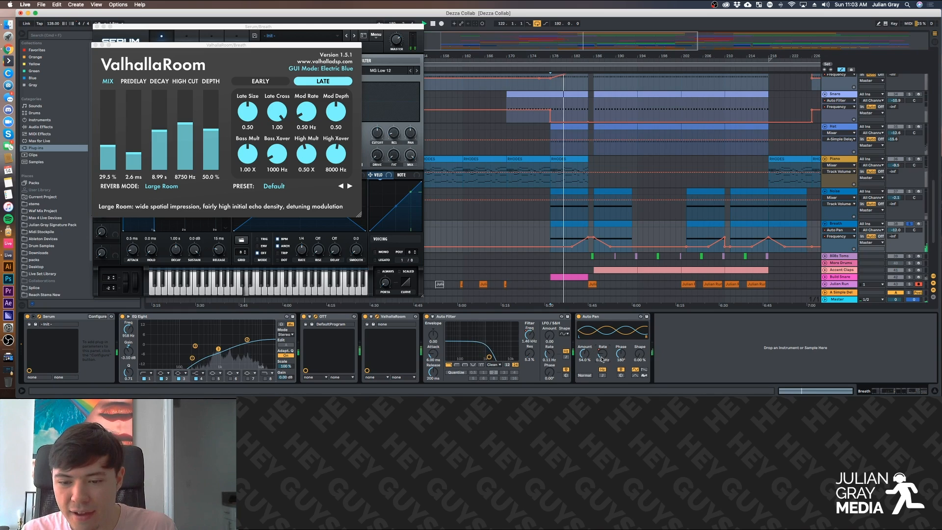
{"action": "left_click", "coordinate": [593, 229]}
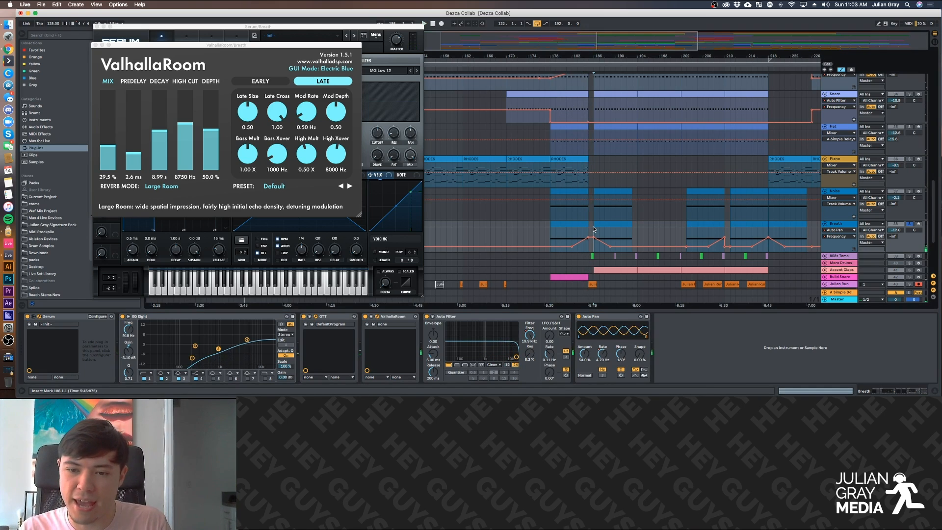
{"action": "scroll", "coordinate": [583, 231], "scroll_direction": "down", "scroll_amount": 1}
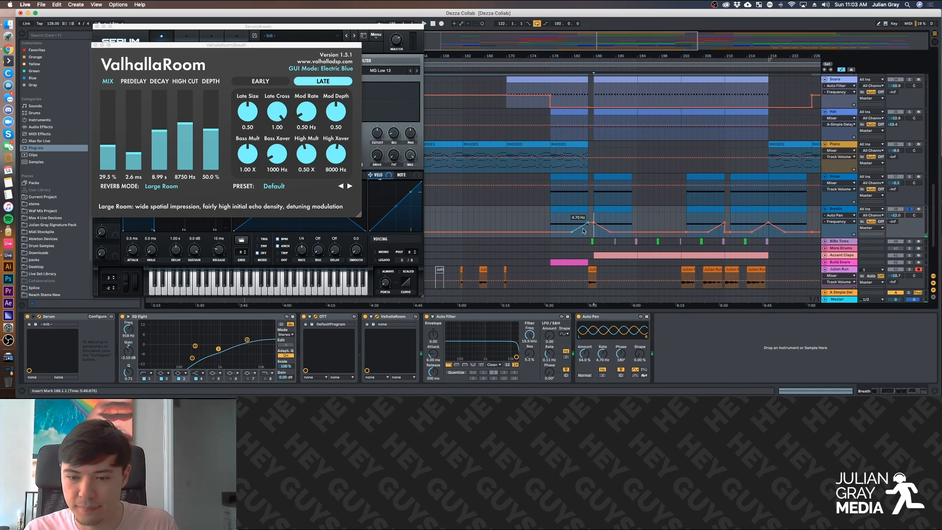
Unfold and solo the Build Snare track and set the playback start at bar 178.
{"action": "left_click", "coordinate": [829, 263]}
{"action": "left_click", "coordinate": [825, 263]}
{"action": "left_click", "coordinate": [909, 263]}
{"action": "scroll", "coordinate": [555, 192], "scroll_direction": "down", "scroll_amount": 3}
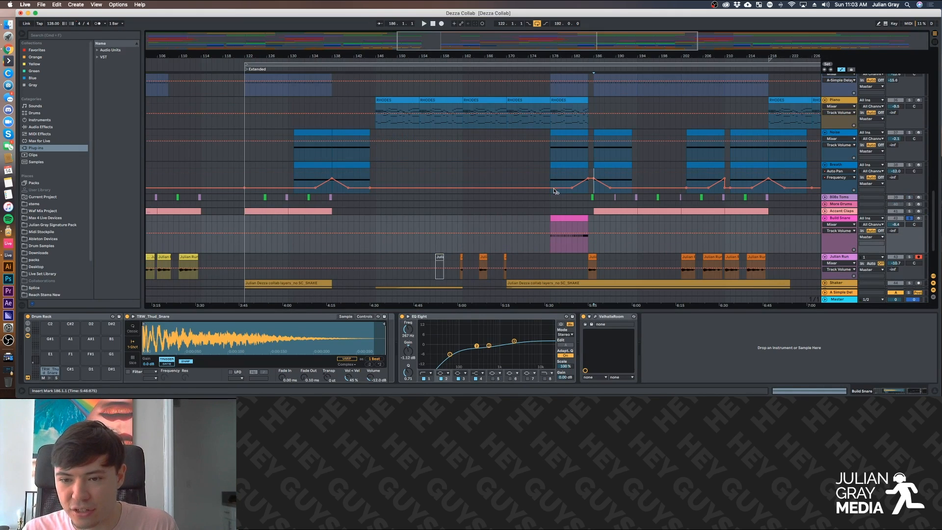
{"action": "left_click", "coordinate": [554, 225]}
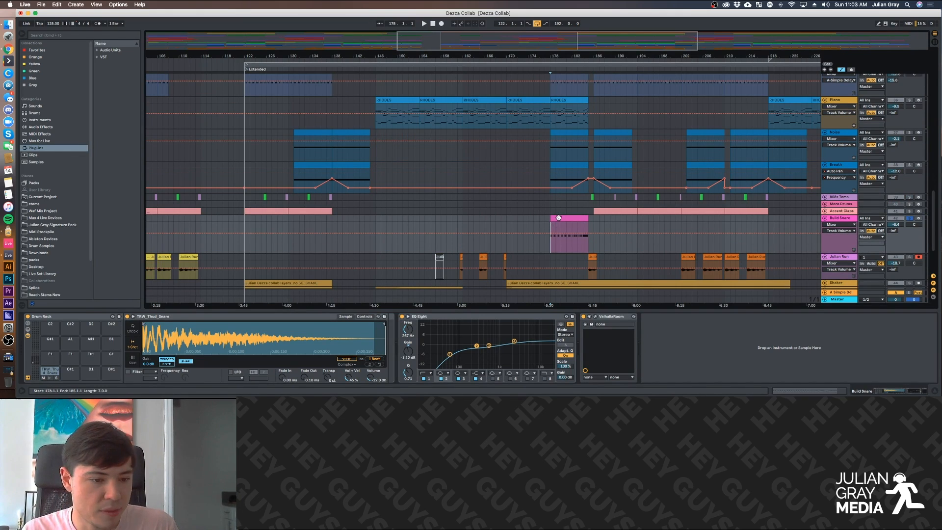
Preview the Build Snare's drum sample, examine its ValhallaRoom settings and close the reverb window.
{"action": "left_click", "coordinate": [52, 377]}
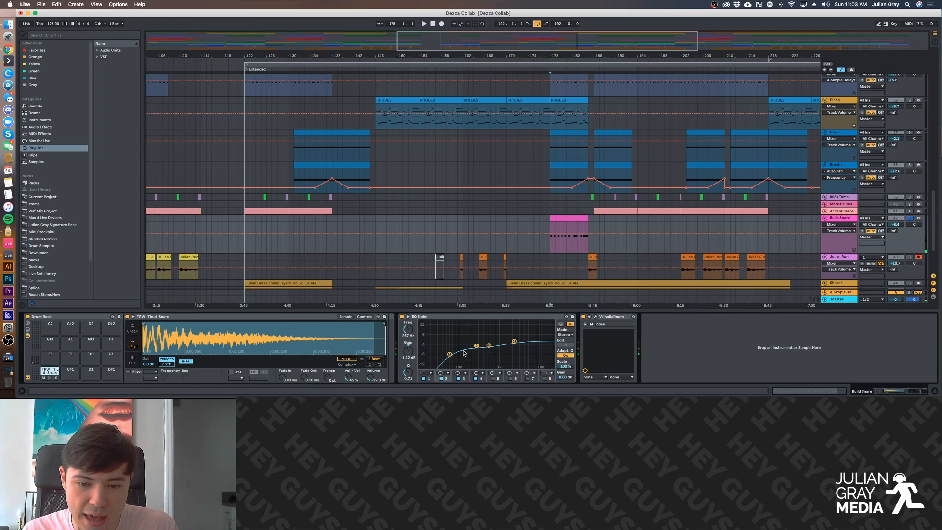
{"action": "left_click", "coordinate": [595, 316]}
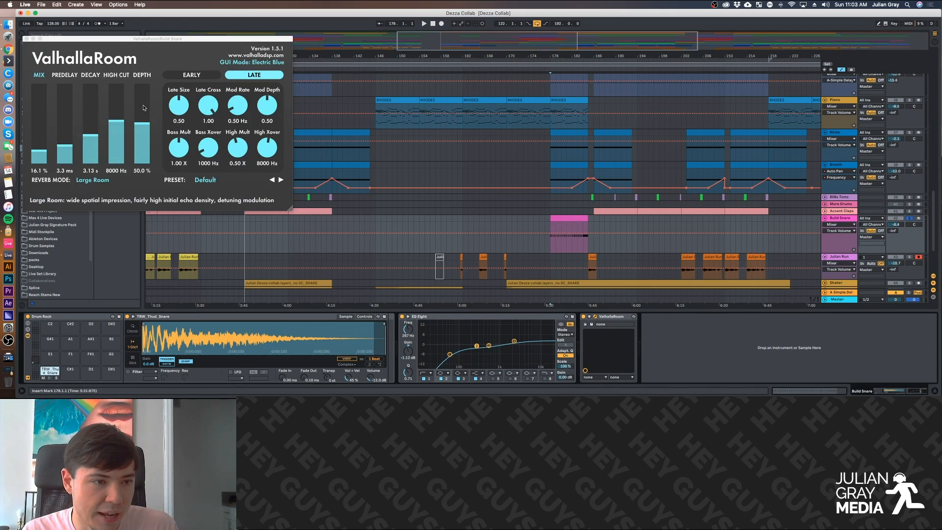
{"action": "left_click", "coordinate": [27, 39]}
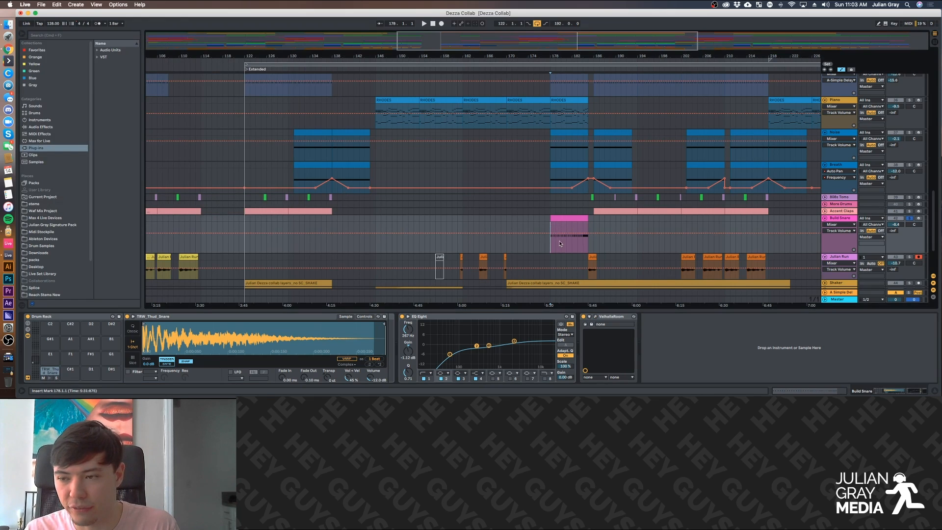
Audition the Build Snare from bar 178, stop playback and solo the Ambient Pad instead.
{"action": "scroll", "coordinate": [558, 235], "scroll_direction": "down", "scroll_amount": 3}
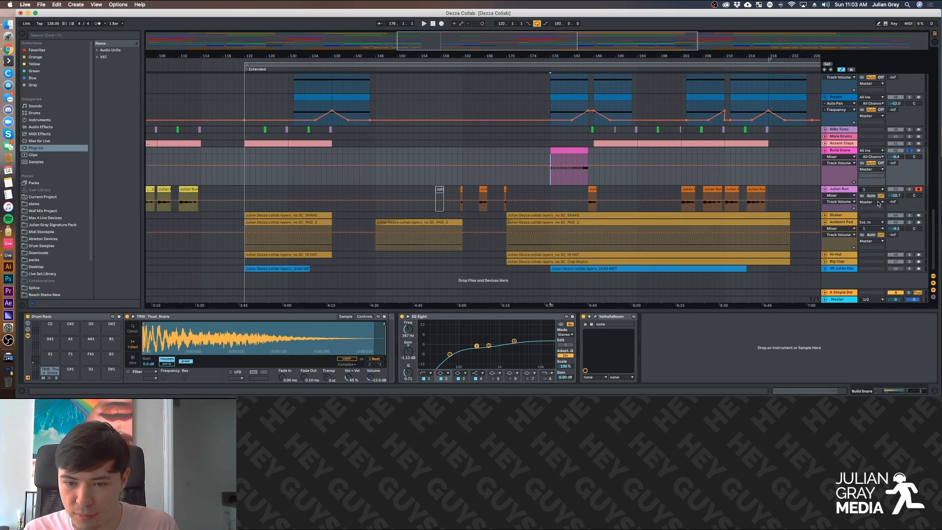
{"action": "key", "text": "space"}
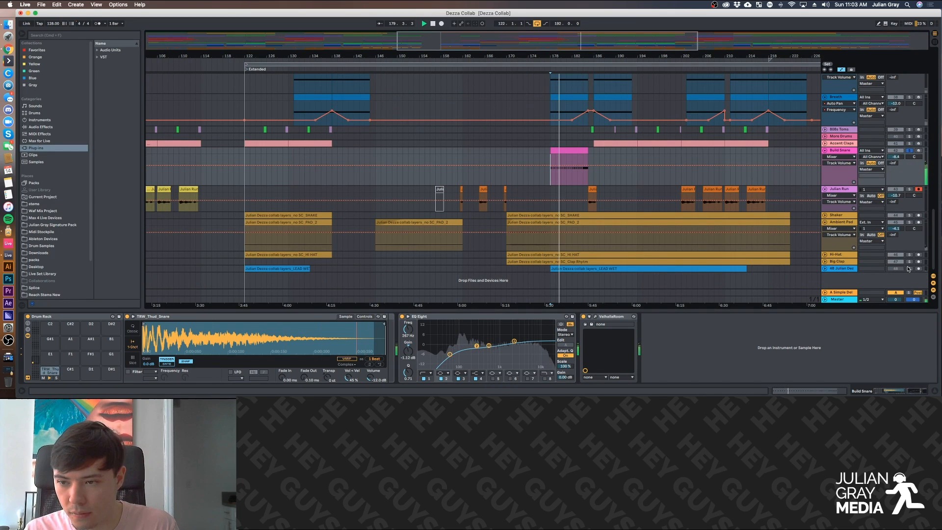
{"action": "key", "text": "space"}
{"action": "left_click", "coordinate": [909, 223]}
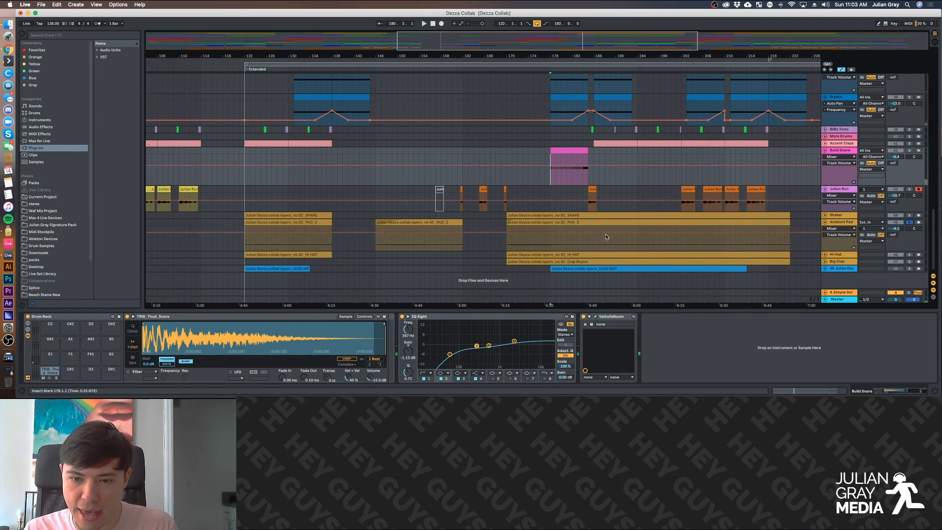
Audition the Ambient Pad, move the solo to the Hi-Hat track, unfold it and play from bar 186.
{"action": "left_click", "coordinate": [533, 241]}
{"action": "key", "text": "space"}
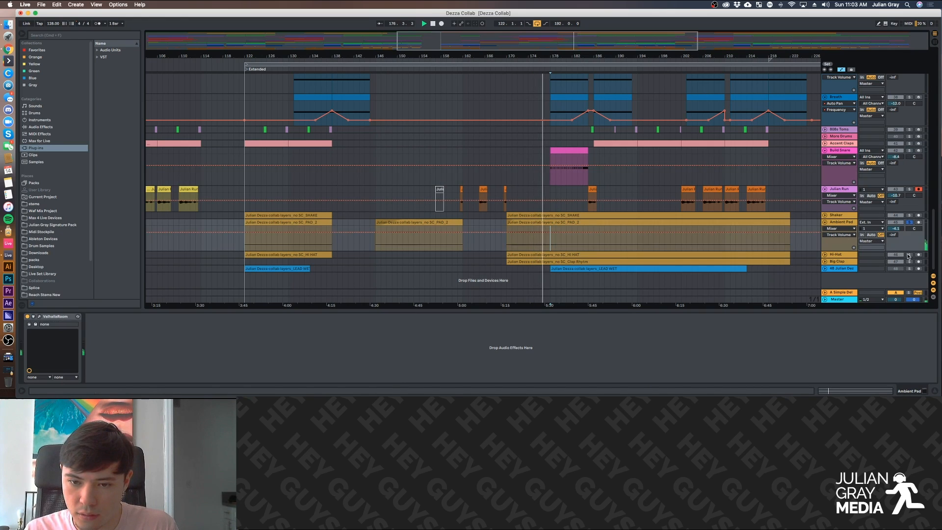
{"action": "left_click", "coordinate": [908, 255]}
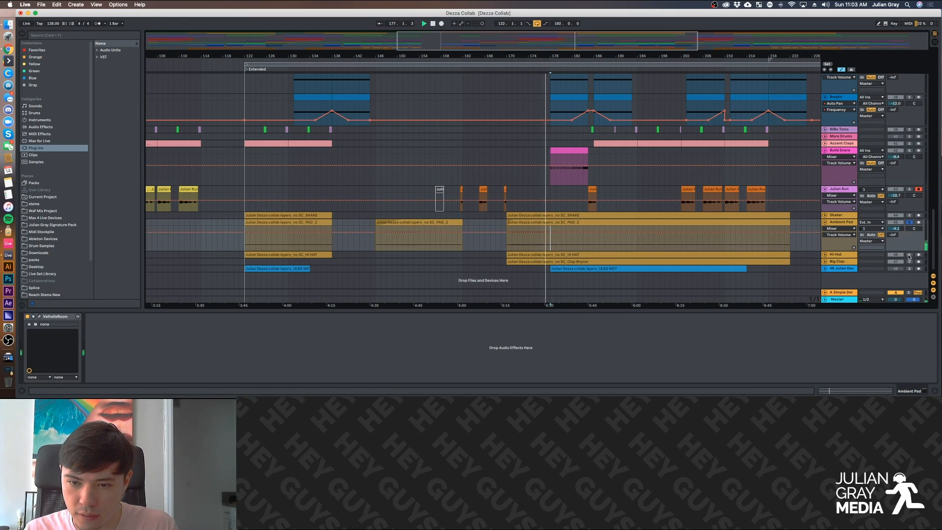
{"action": "left_click", "coordinate": [824, 255]}
{"action": "left_click", "coordinate": [592, 277]}
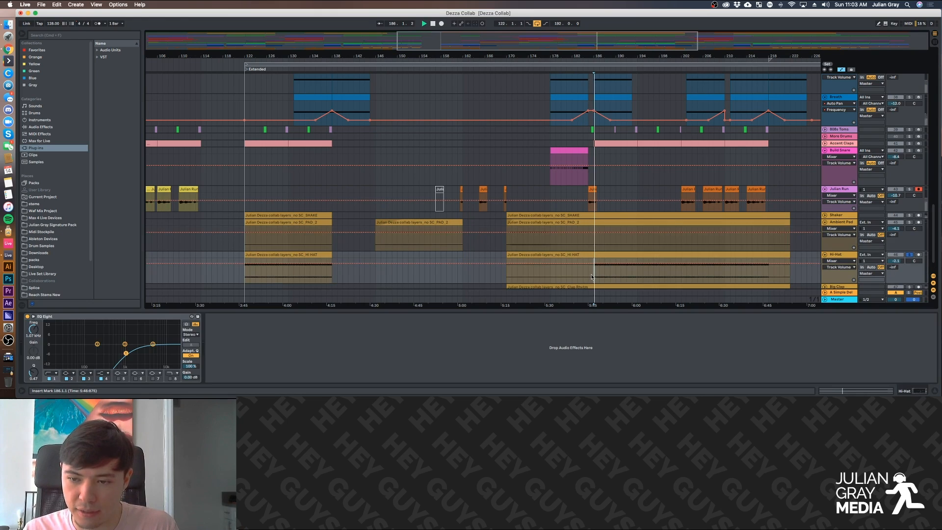
{"action": "scroll", "coordinate": [901, 262], "scroll_direction": "down", "scroll_amount": 2}
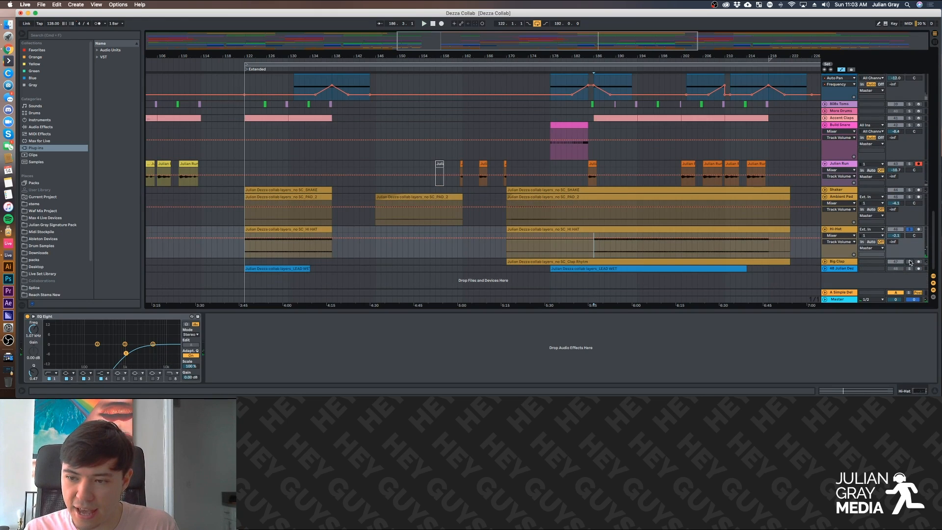
Solo and unfold the Big Clap track, audition it from bars 186 and 194, and clear its solo.
{"action": "left_click", "coordinate": [825, 262]}
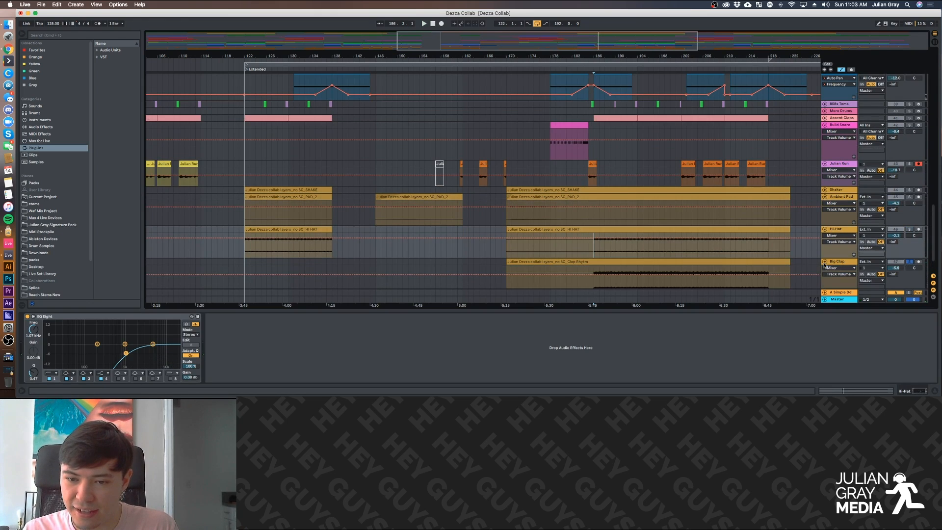
{"action": "left_click", "coordinate": [594, 284]}
{"action": "key", "text": "space"}
{"action": "scroll", "coordinate": [735, 264], "scroll_direction": "down", "scroll_amount": 2}
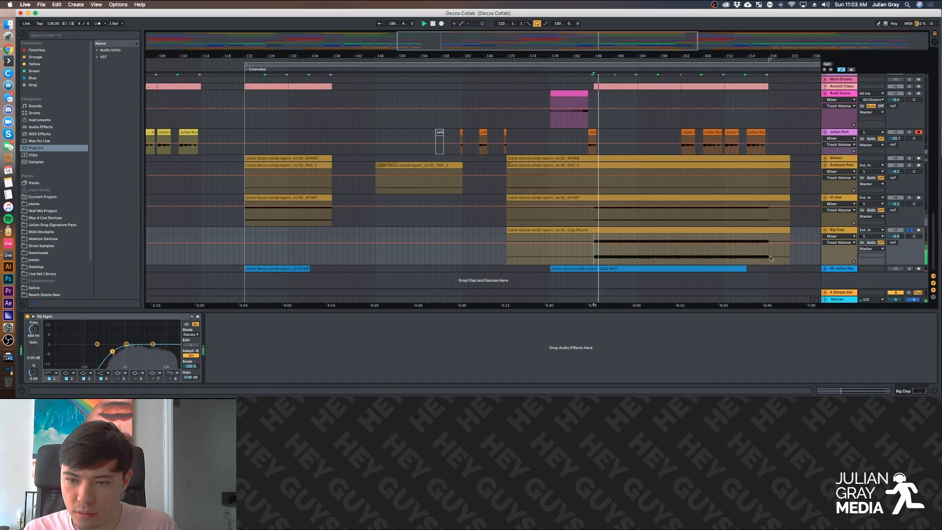
{"action": "left_click", "coordinate": [637, 254]}
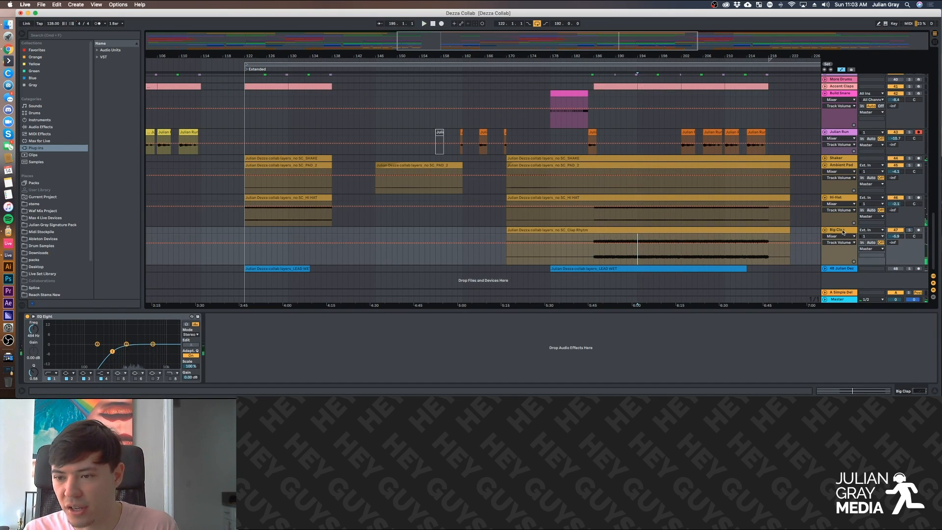
{"action": "left_click", "coordinate": [842, 231]}
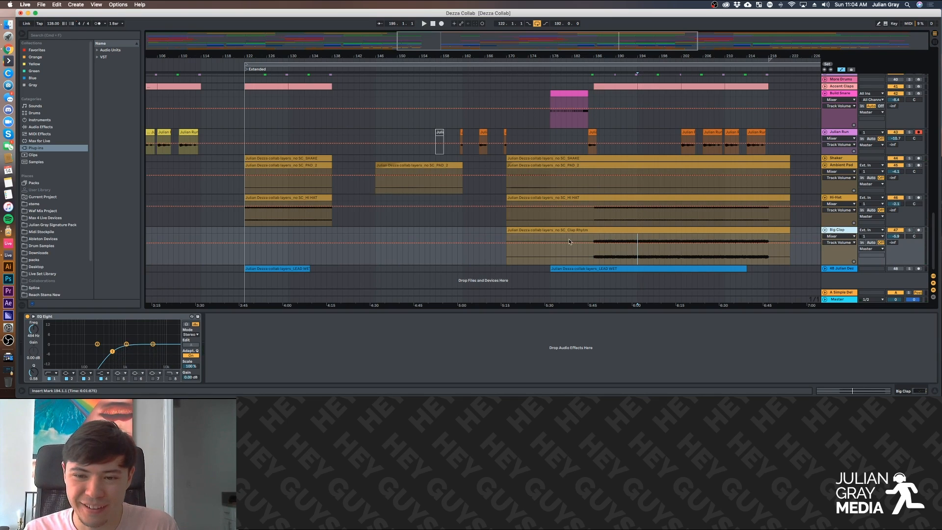
{"action": "left_click", "coordinate": [594, 255]}
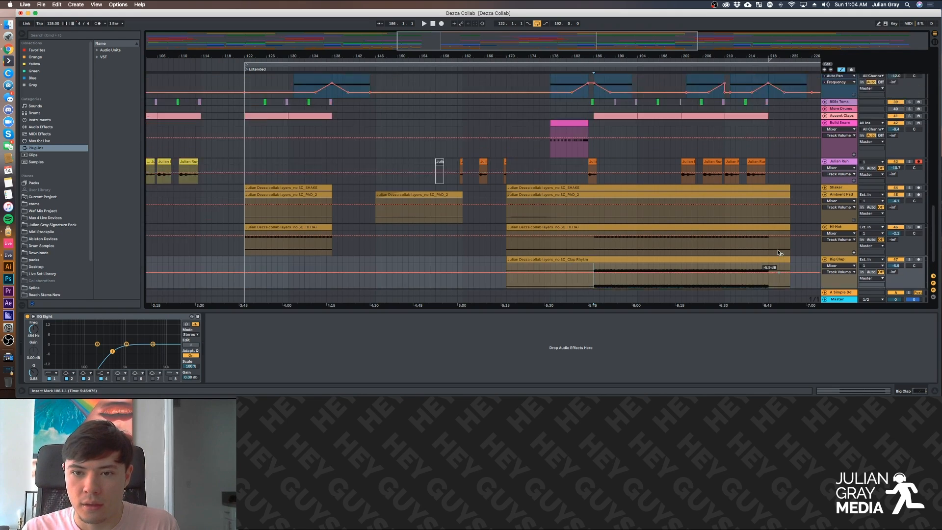
Go up to the arp tracks, show the Arp Wet effects at bar 185 and unfold the New Arp group.
{"action": "scroll", "coordinate": [779, 252], "scroll_direction": "up", "scroll_amount": 5}
{"action": "scroll", "coordinate": [779, 252], "scroll_direction": "up", "scroll_amount": 7}
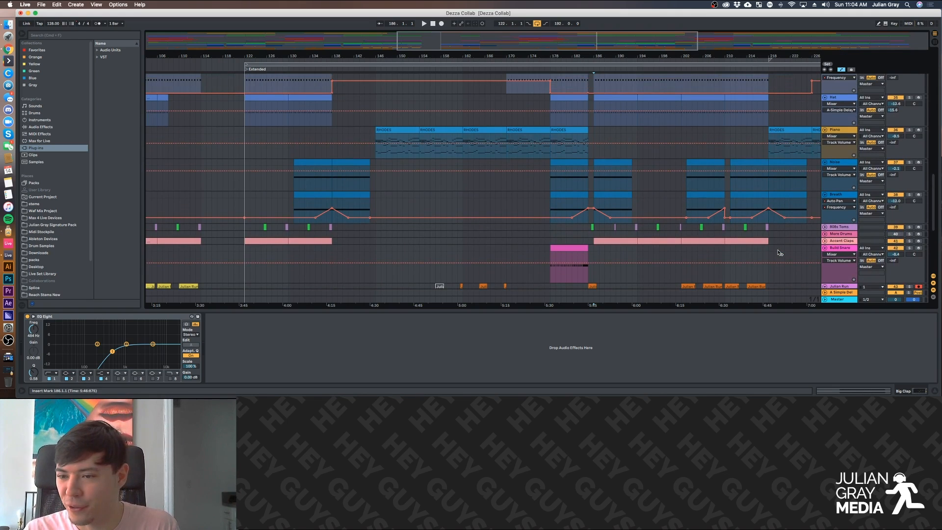
{"action": "scroll", "coordinate": [779, 253], "scroll_direction": "up", "scroll_amount": 12}
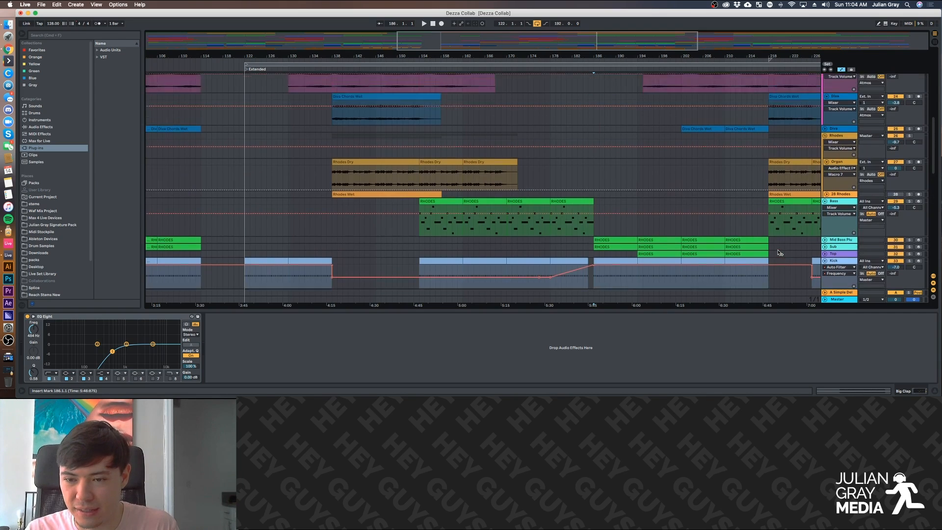
{"action": "scroll", "coordinate": [777, 253], "scroll_direction": "up", "scroll_amount": 5}
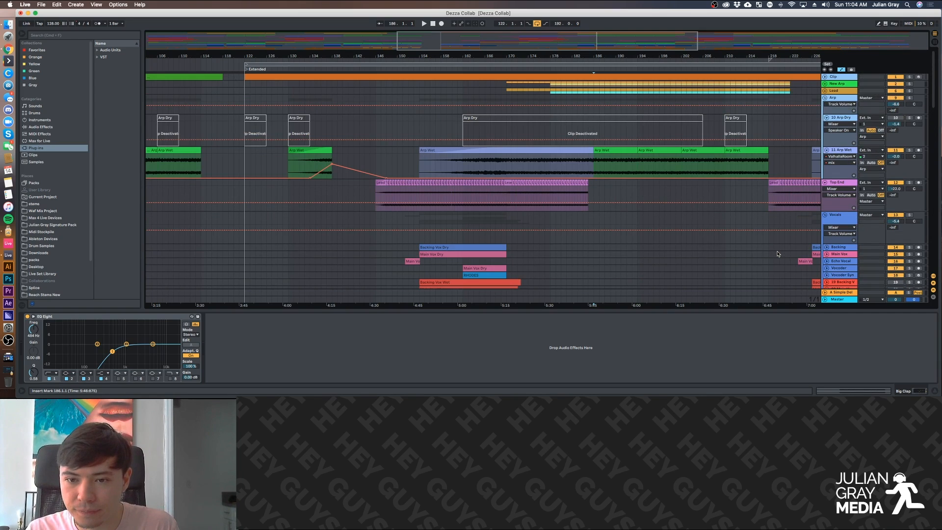
{"action": "left_click", "coordinate": [587, 170]}
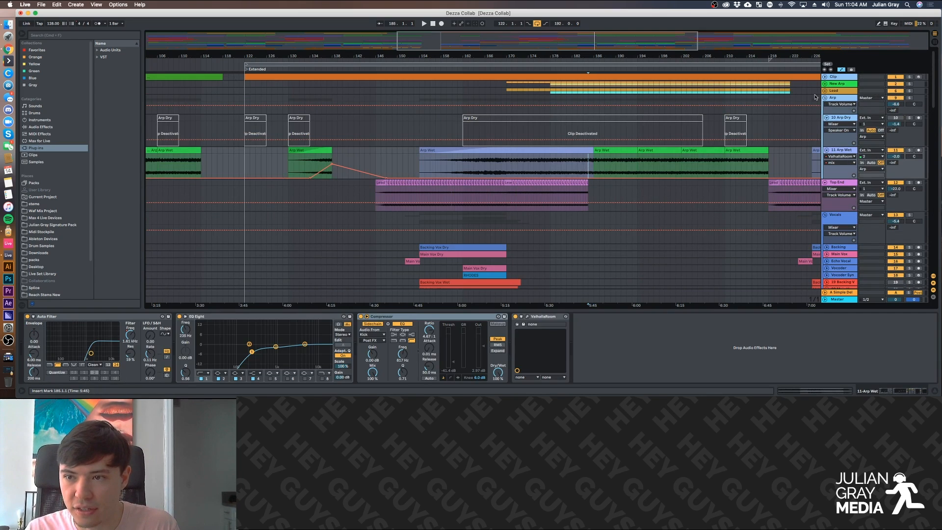
{"action": "left_click", "coordinate": [824, 84]}
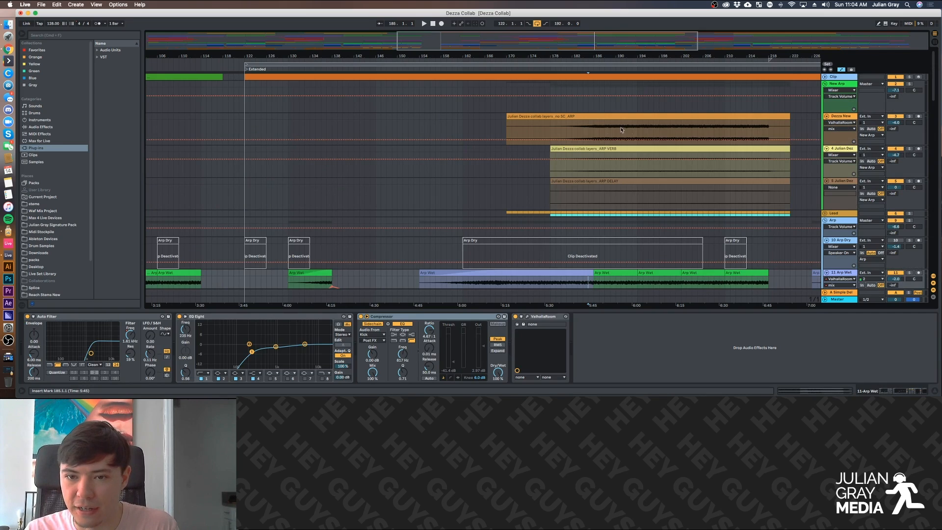
Play from bar 182, soloing the New Arp group first and its Dezza New Arp track after that.
{"action": "left_click", "coordinate": [584, 128]}
{"action": "left_click", "coordinate": [572, 128]}
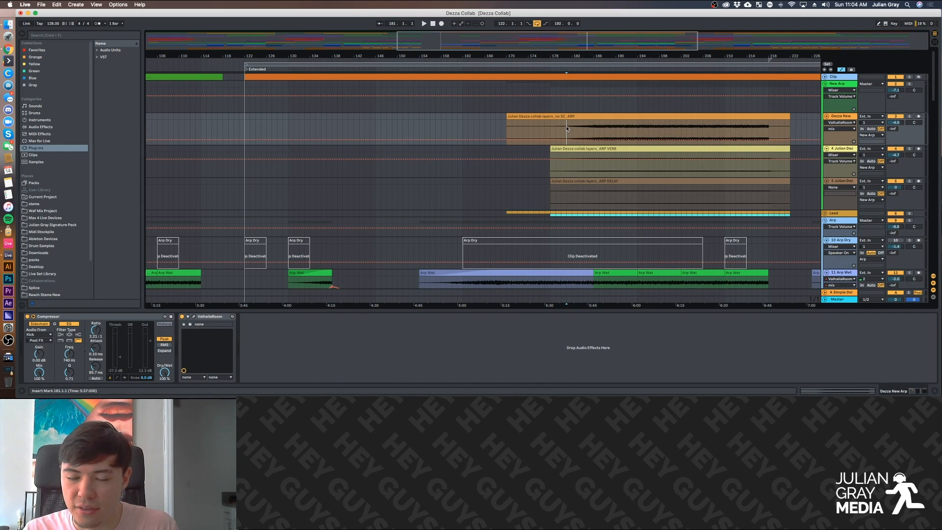
{"action": "left_click", "coordinate": [571, 128]}
{"action": "key", "text": "space"}
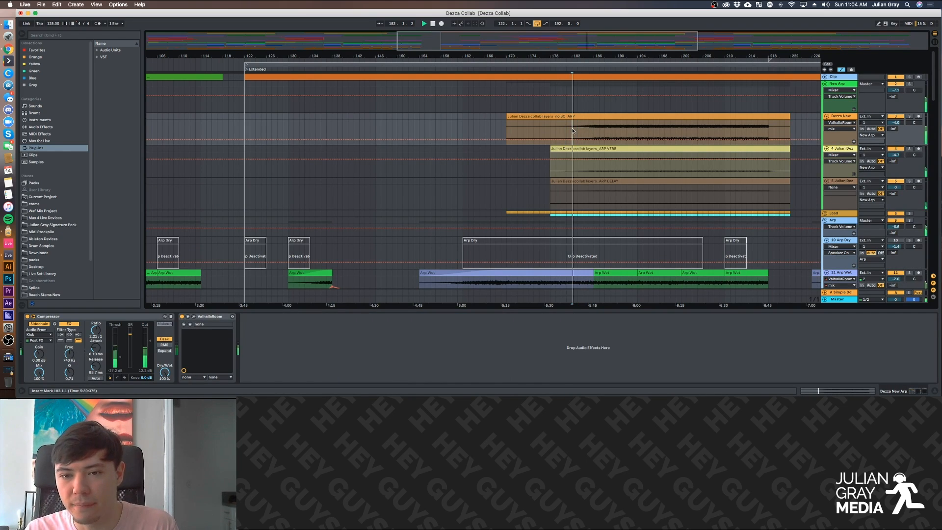
{"action": "left_click", "coordinate": [909, 84]}
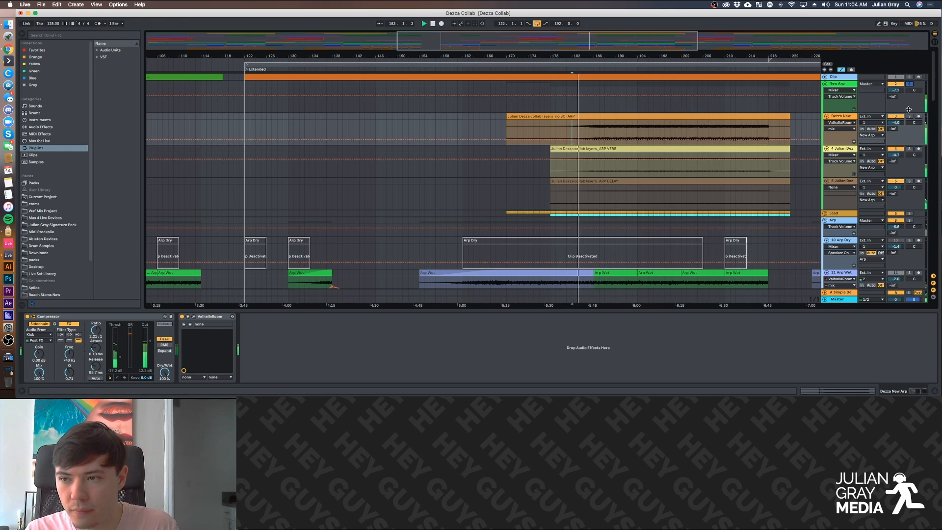
{"action": "left_click", "coordinate": [908, 117]}
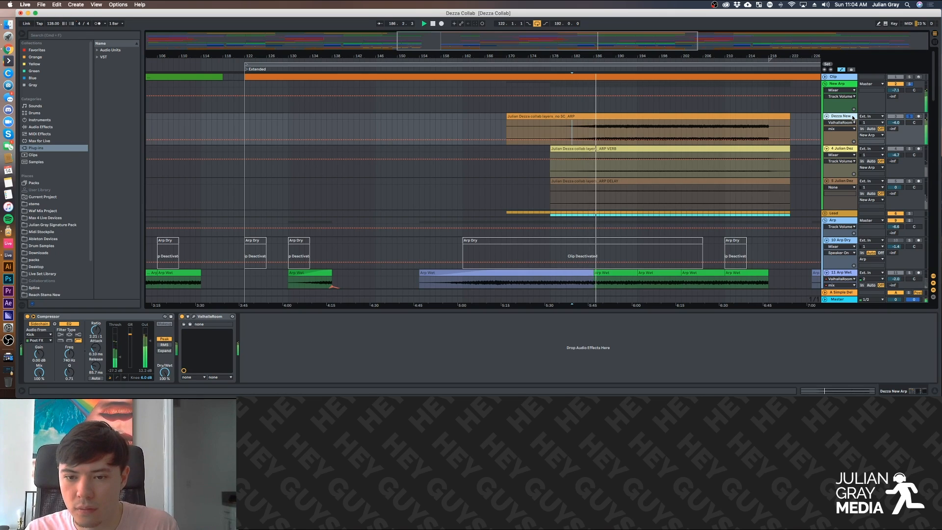
Audition the soloed Dezza New Arp track from bar 184, jumping playback to bars 188 and 186.
{"action": "left_click", "coordinate": [579, 158]}
{"action": "left_click", "coordinate": [594, 127]}
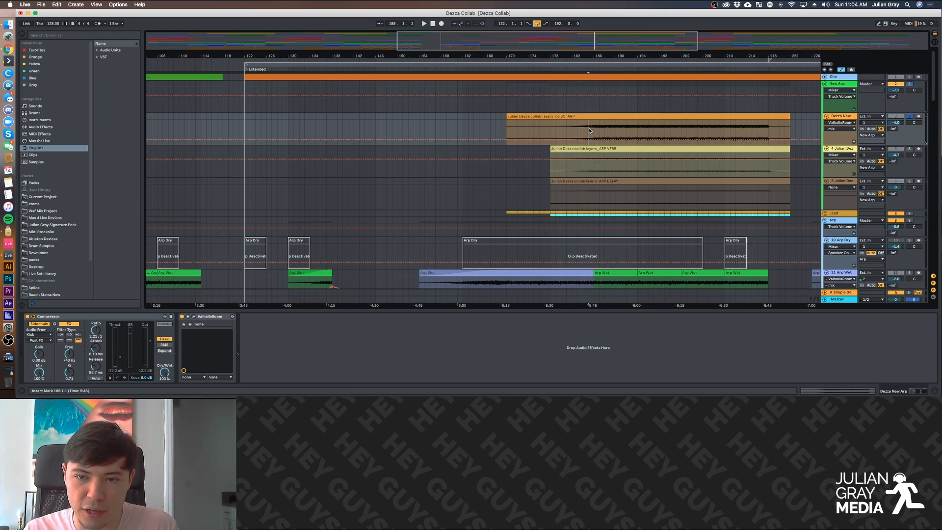
{"action": "left_click", "coordinate": [582, 131]}
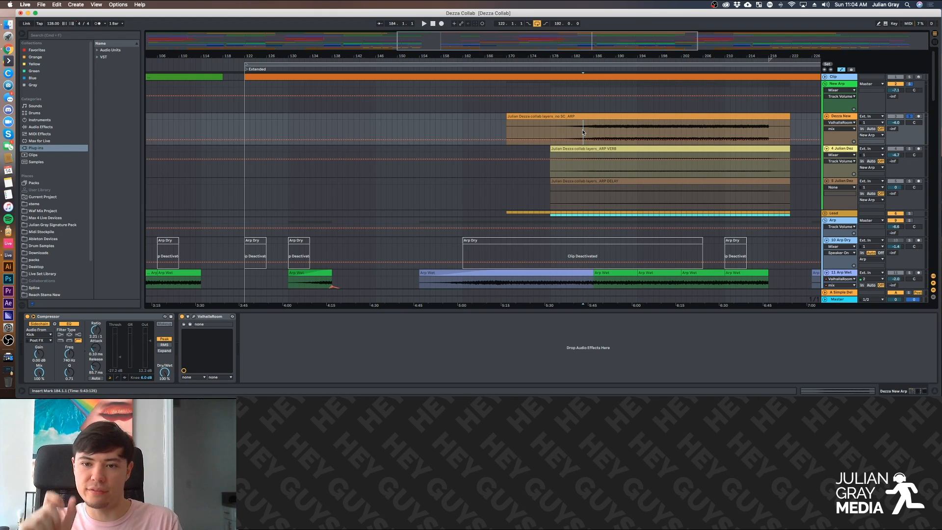
{"action": "left_click", "coordinate": [586, 130]}
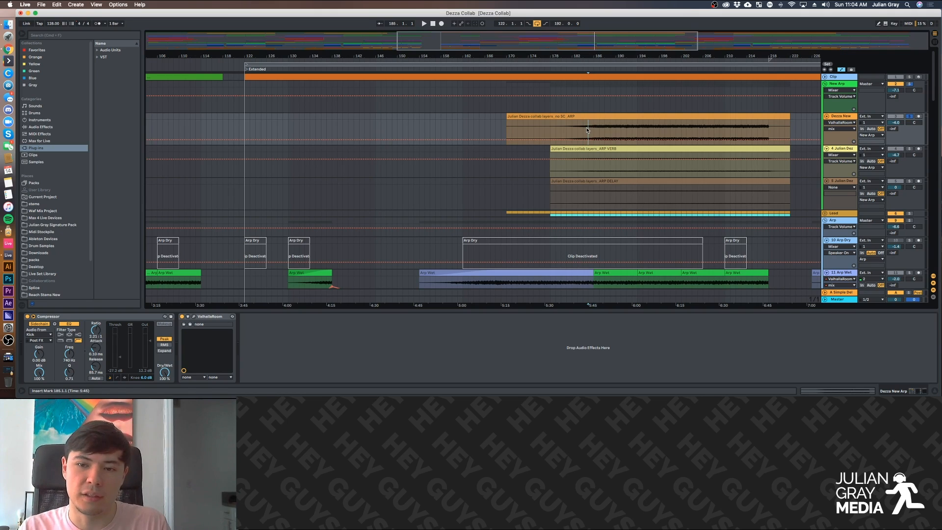
{"action": "left_click", "coordinate": [584, 131]}
{"action": "key", "text": "space"}
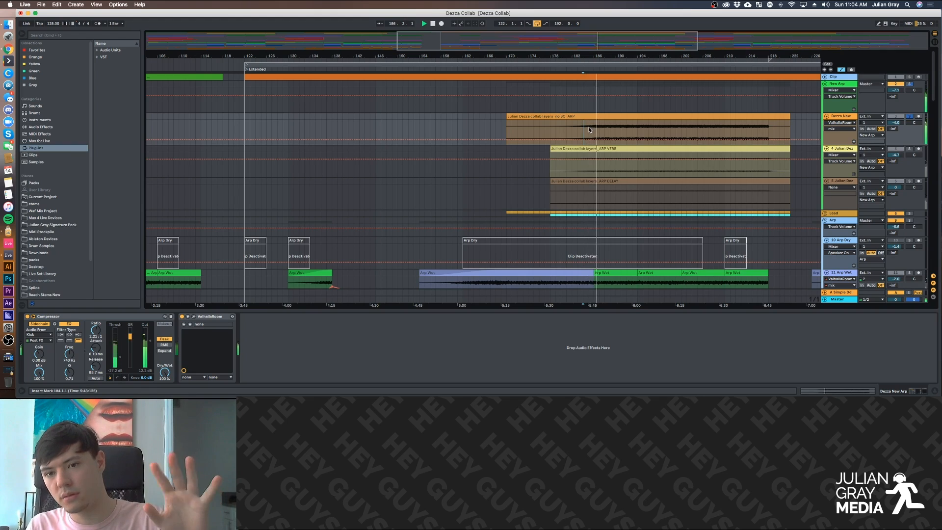
{"action": "left_click", "coordinate": [604, 130]}
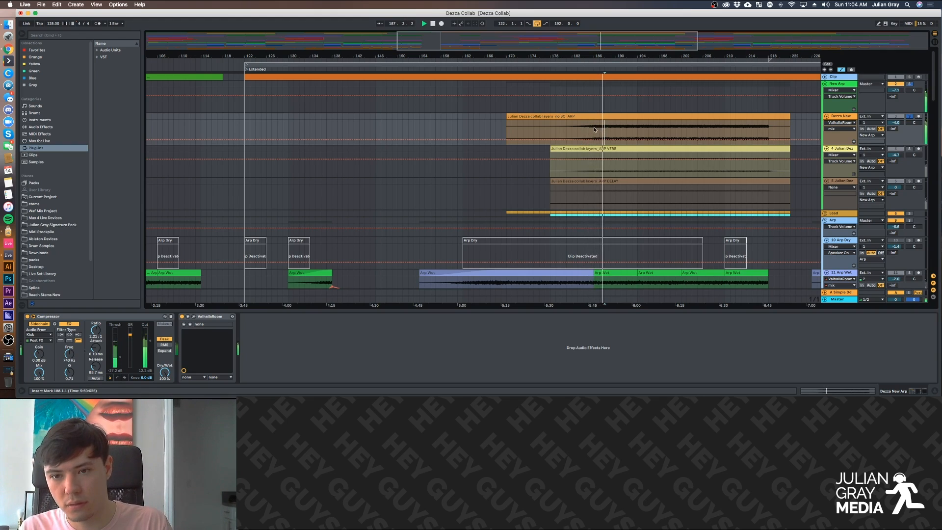
{"action": "left_click", "coordinate": [594, 130]}
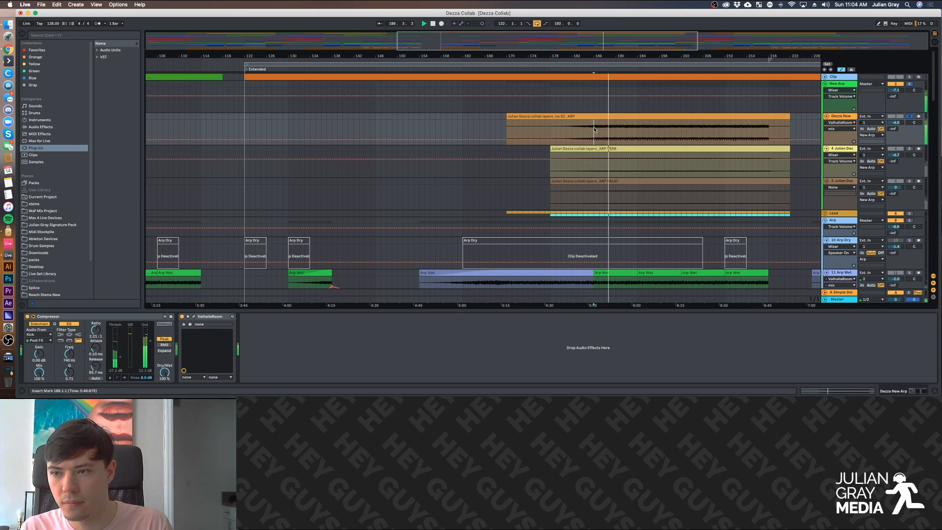
Solo the ARP VERB layer and audition it from bar 184, and move the solo to the ARP DELAY layer.
{"action": "left_click", "coordinate": [596, 166]}
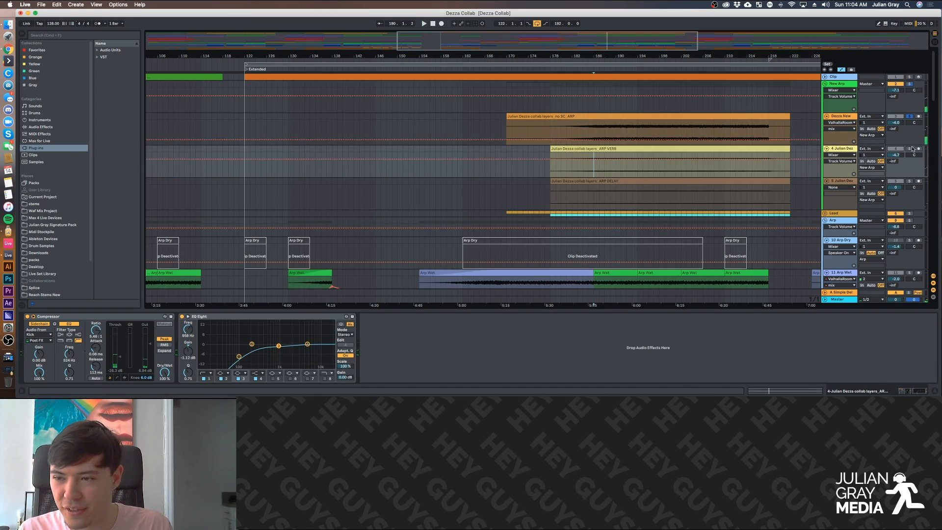
{"action": "left_click", "coordinate": [579, 170]}
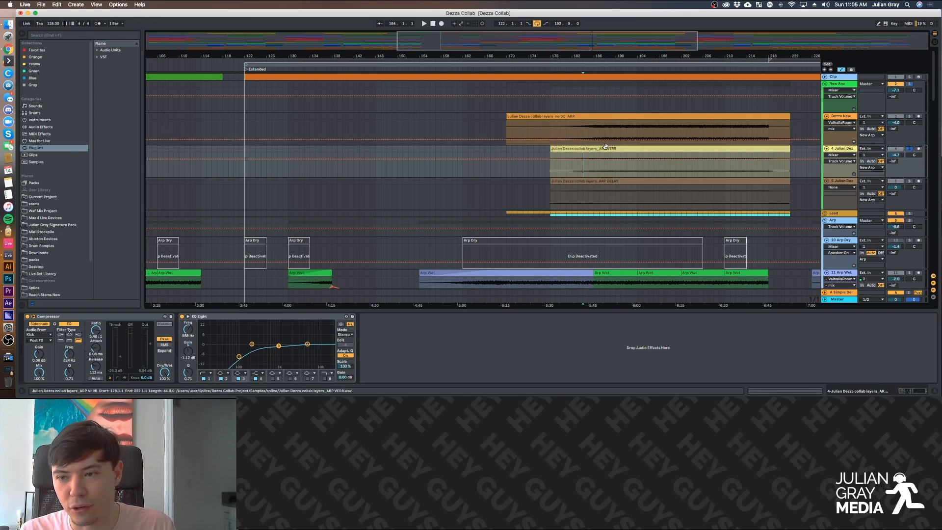
{"action": "key", "text": "space"}
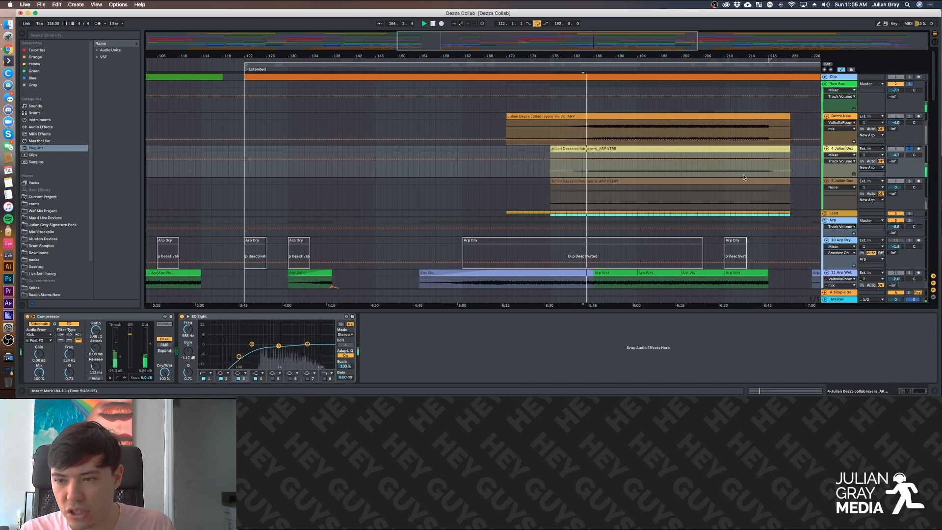
{"action": "key", "text": "space"}
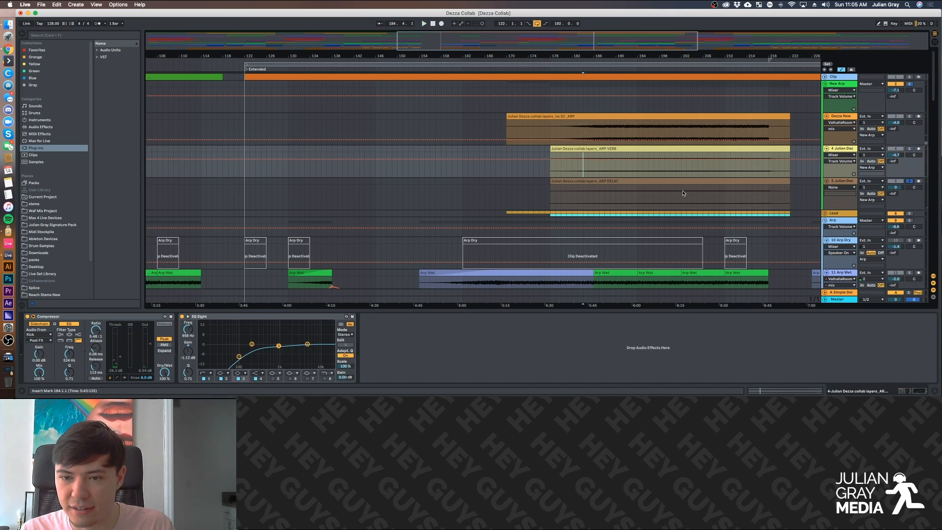
{"action": "left_click", "coordinate": [584, 195]}
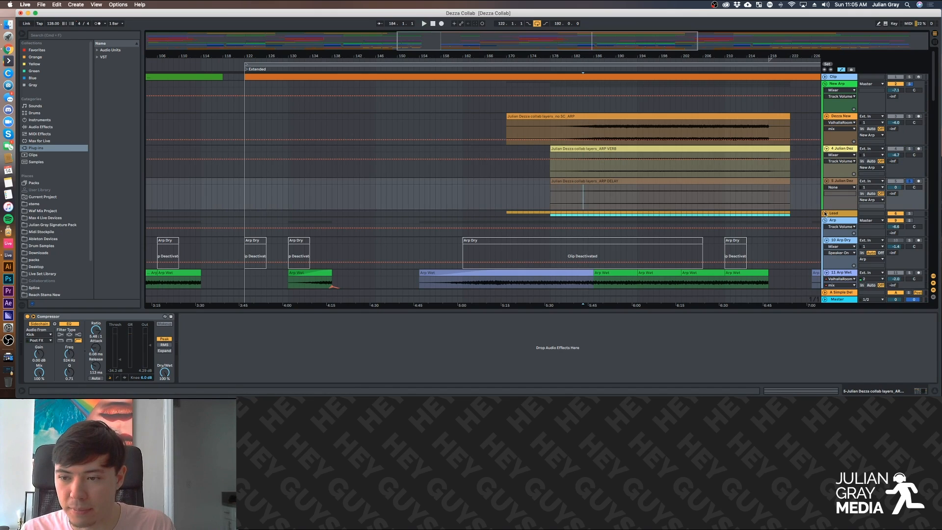
Unfold the Lead group, select its Lead track to show the effects and solo the whole group.
{"action": "left_click", "coordinate": [825, 214]}
{"action": "scroll", "coordinate": [824, 214], "scroll_direction": "down", "scroll_amount": 2}
{"action": "left_click", "coordinate": [840, 207]}
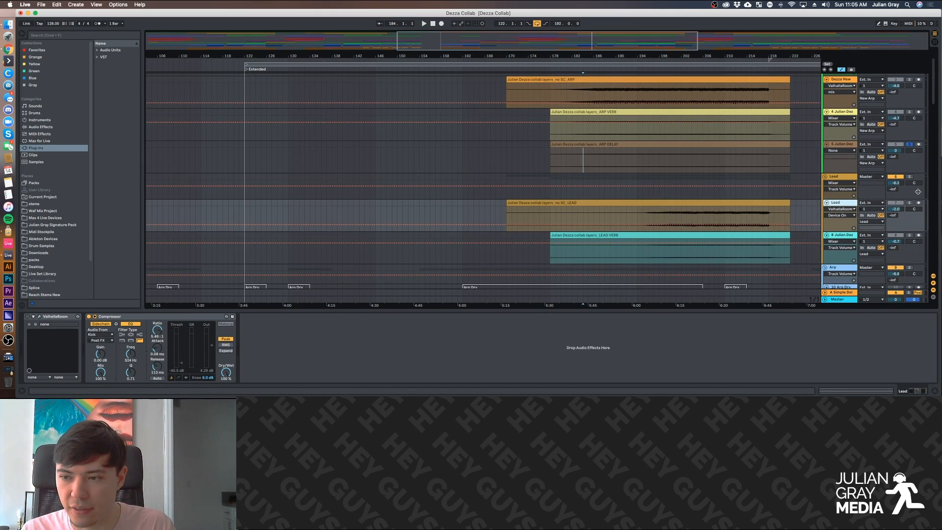
{"action": "left_click", "coordinate": [910, 177]}
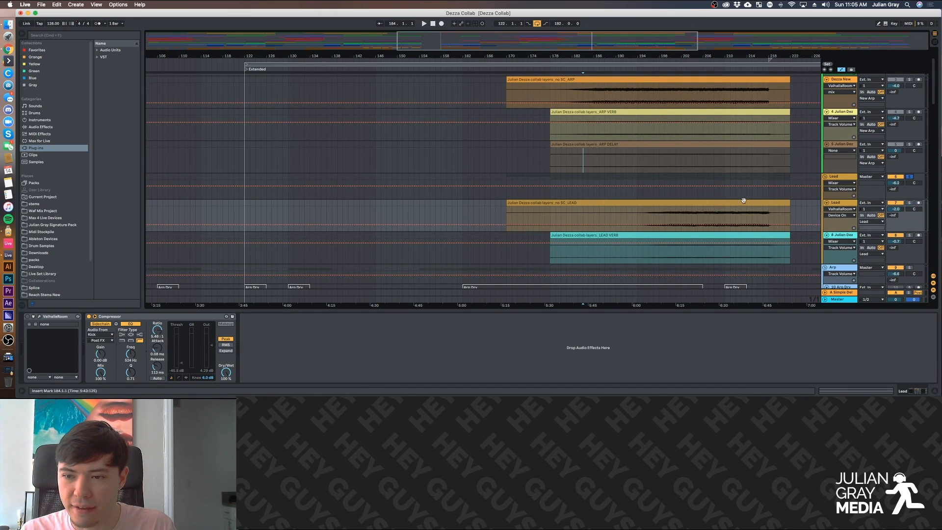
Audition the Lead group from bars 196 and 202, stop playback and clear the group's solo.
{"action": "left_click", "coordinate": [648, 216]}
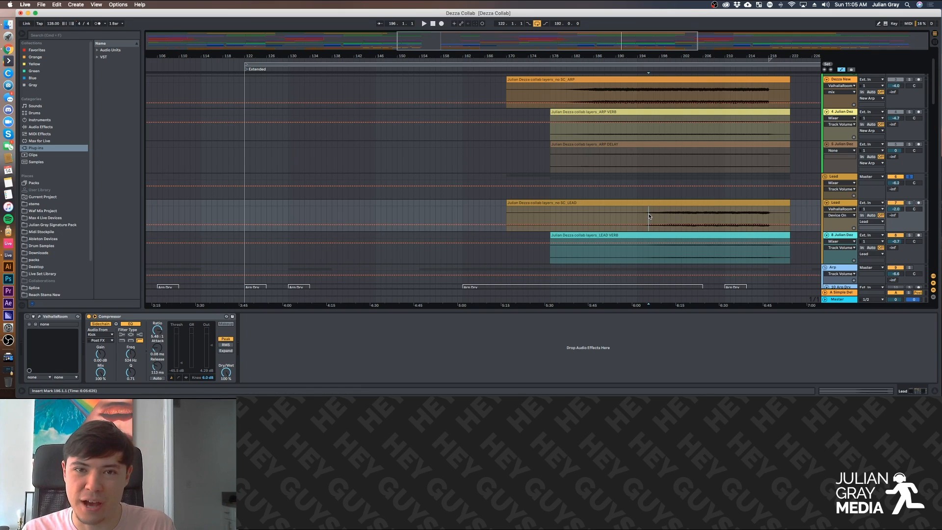
{"action": "key", "text": "space"}
{"action": "left_click", "coordinate": [684, 214]}
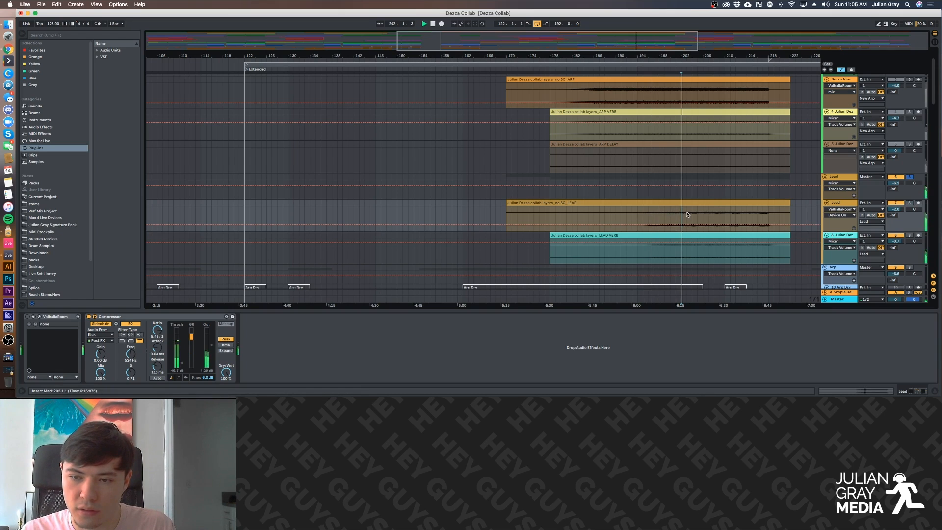
{"action": "scroll", "coordinate": [685, 206], "scroll_direction": "down", "scroll_amount": 5}
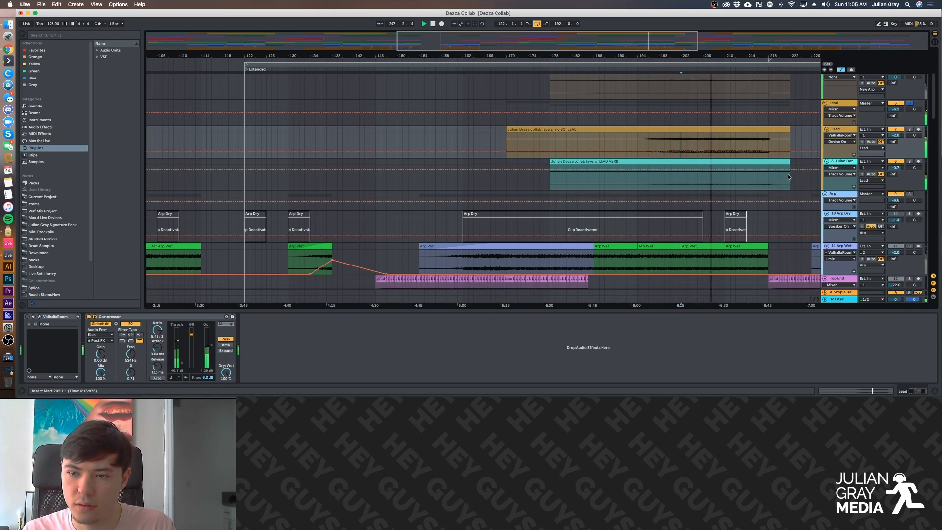
{"action": "scroll", "coordinate": [649, 132], "scroll_direction": "down", "scroll_amount": 1}
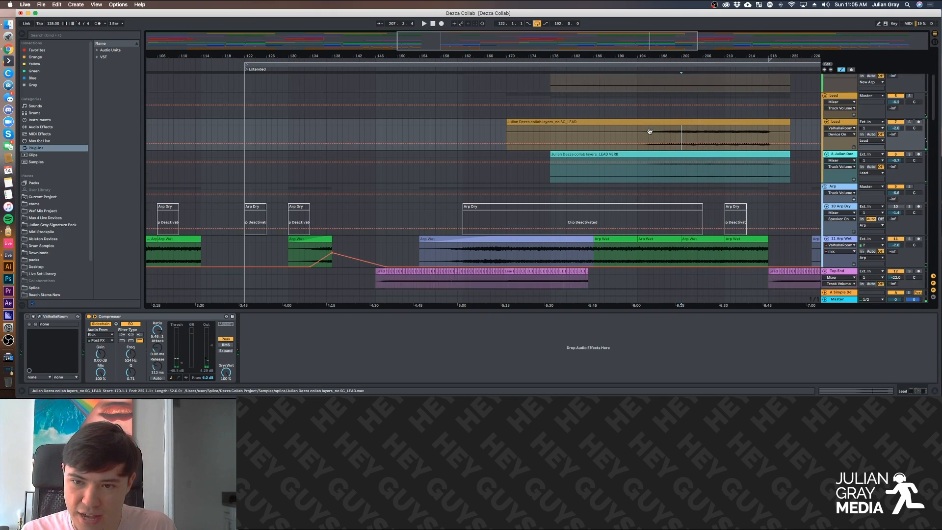
Solo the Arp Wet track and audition it from bars 182 and 186.
{"action": "scroll", "coordinate": [589, 147], "scroll_direction": "down", "scroll_amount": 5}
{"action": "left_click", "coordinate": [483, 118]}
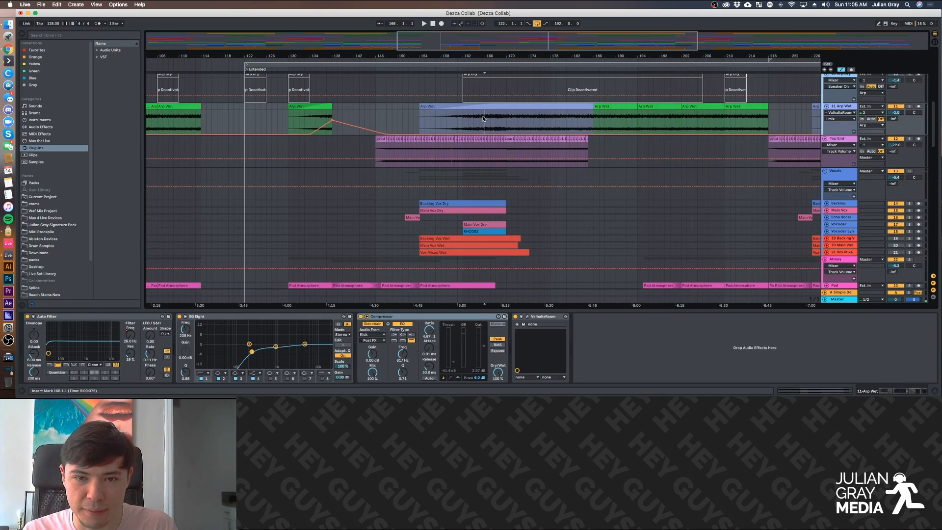
{"action": "left_click", "coordinate": [523, 117]}
{"action": "left_click", "coordinate": [911, 106]}
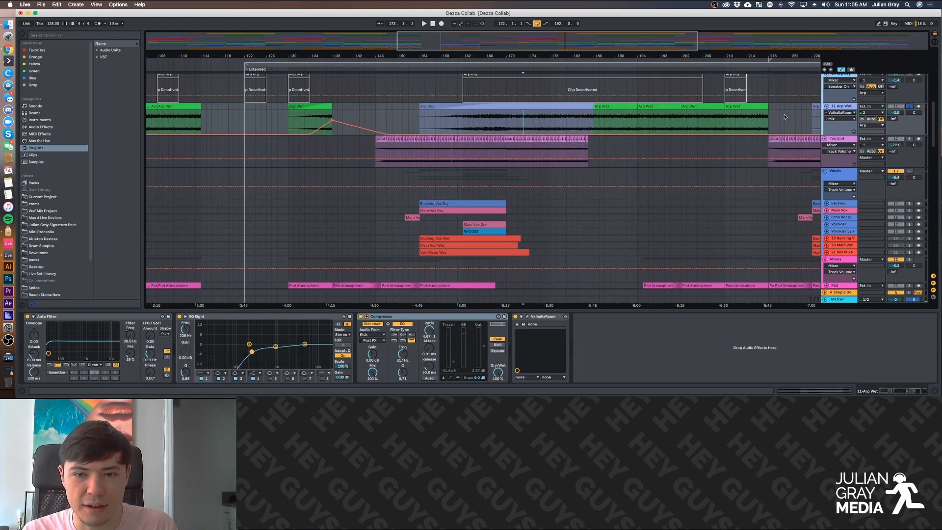
{"action": "key", "text": "space"}
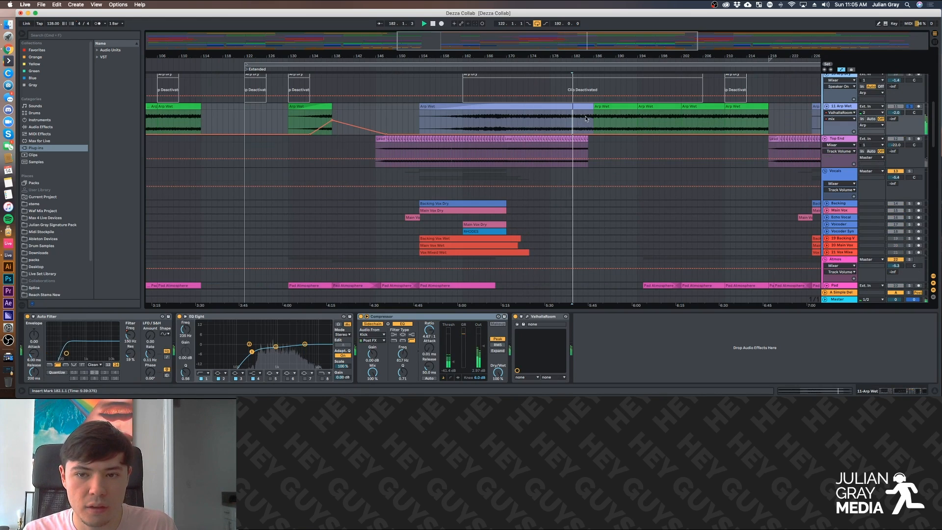
{"action": "left_click", "coordinate": [594, 118]}
{"action": "scroll", "coordinate": [719, 119], "scroll_direction": "up", "scroll_amount": 6}
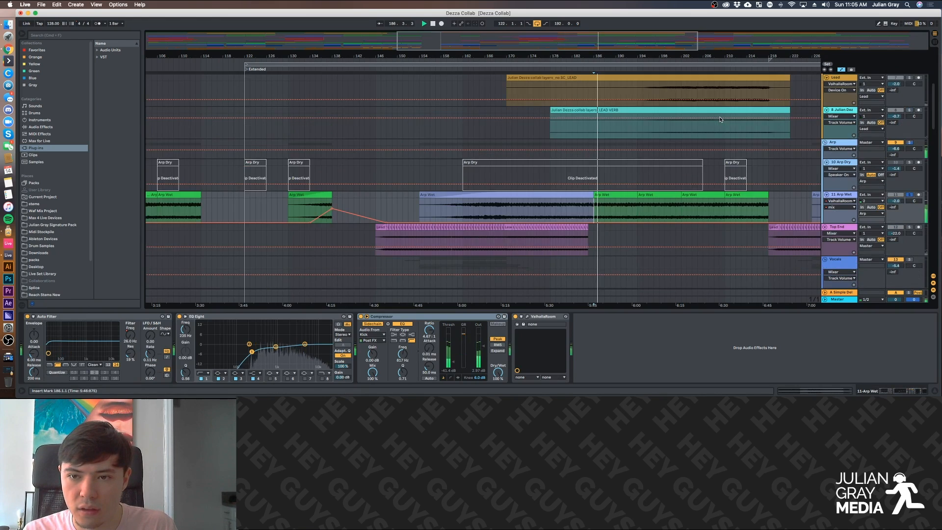
{"action": "scroll", "coordinate": [719, 119], "scroll_direction": "down", "scroll_amount": 6}
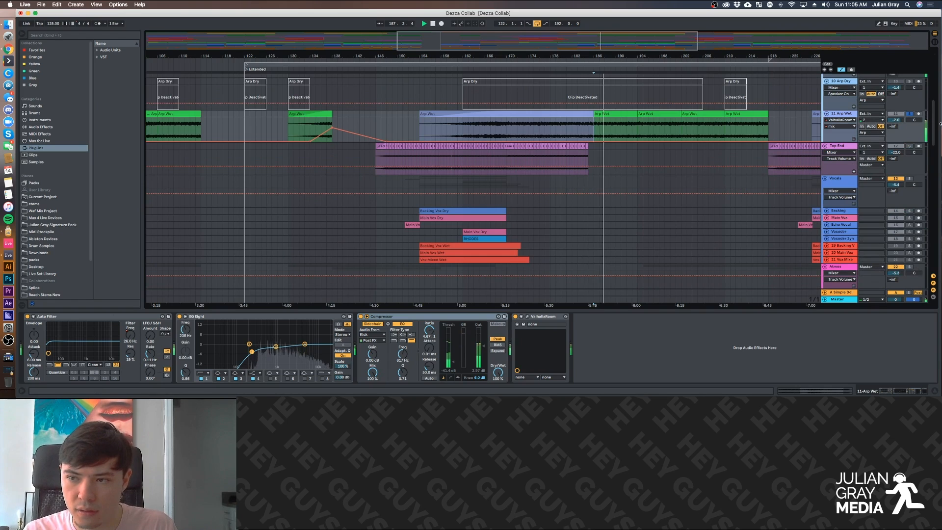
Select the Kick track just before the drop to show its devices and survey the surrounding drum tracks and their filter automation.
{"action": "scroll", "coordinate": [665, 163], "scroll_direction": "down", "scroll_amount": 3}
{"action": "scroll", "coordinate": [665, 163], "scroll_direction": "down", "scroll_amount": 10}
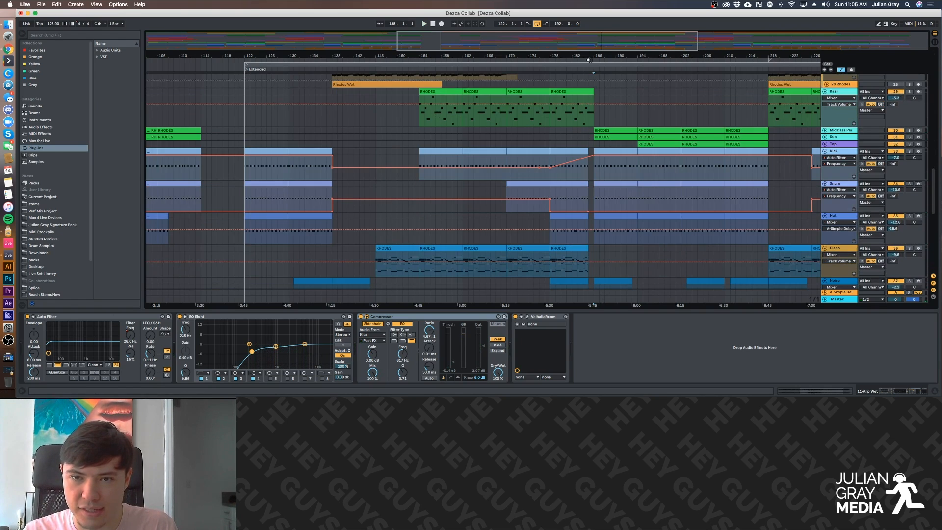
{"action": "mouse_move", "coordinate": [595, 51]}
{"action": "left_mouse_down"}
{"action": "mouse_move", "coordinate": [682, 51]}
{"action": "mouse_move", "coordinate": [491, 51]}
{"action": "left_mouse_up"}
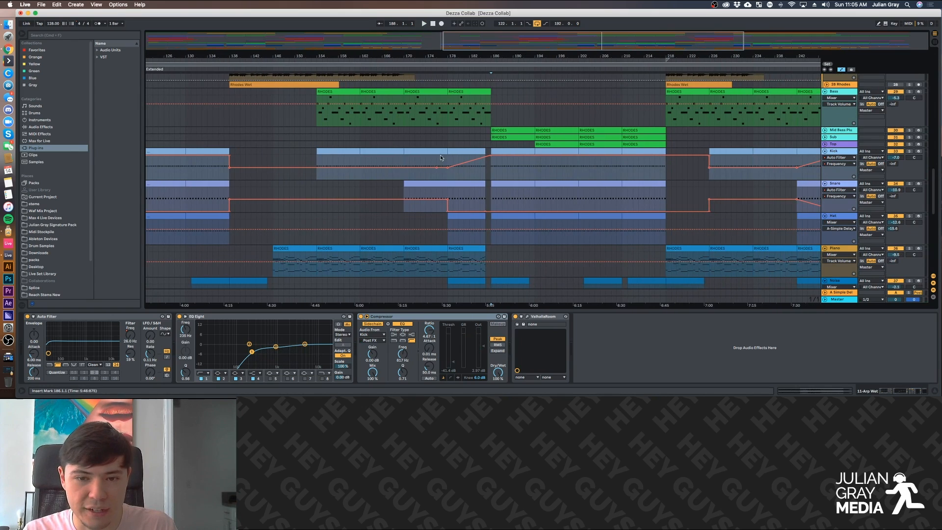
{"action": "left_click", "coordinate": [487, 176]}
{"action": "scroll", "coordinate": [739, 235], "scroll_direction": "down", "scroll_amount": 4}
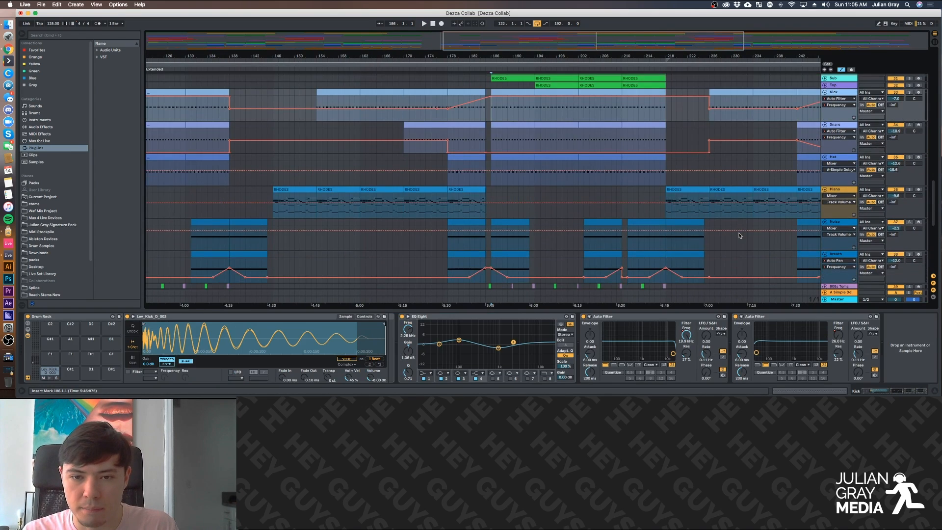
{"action": "scroll", "coordinate": [739, 236], "scroll_direction": "up", "scroll_amount": 3}
{"action": "scroll", "coordinate": [739, 236], "scroll_direction": "down", "scroll_amount": 5}
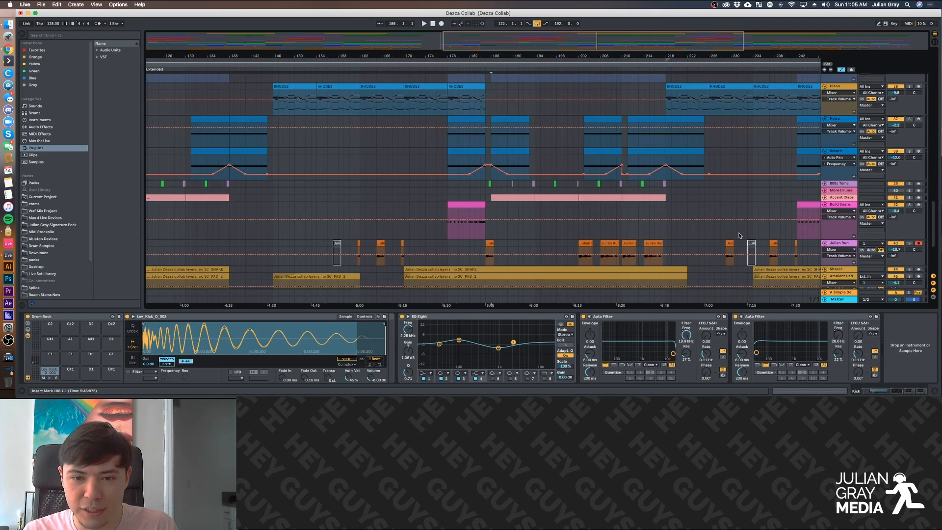
Unfold and solo the 808s Toms track, set the playhead to bar 185.3 and preview the TRW_Simm_Huge_Med_Tom pad.
{"action": "left_click", "coordinate": [824, 183]}
{"action": "left_click", "coordinate": [837, 184]}
{"action": "left_click", "coordinate": [908, 185]}
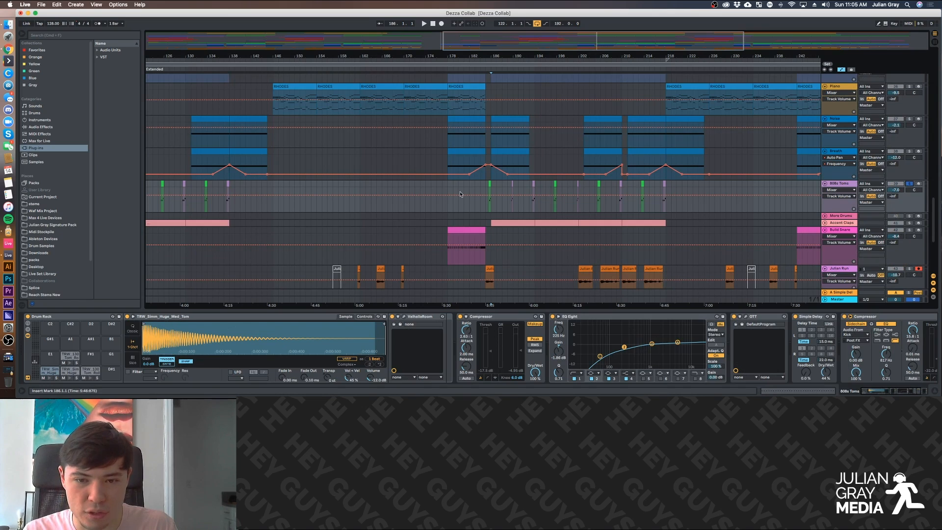
{"action": "left_click", "coordinate": [488, 186]}
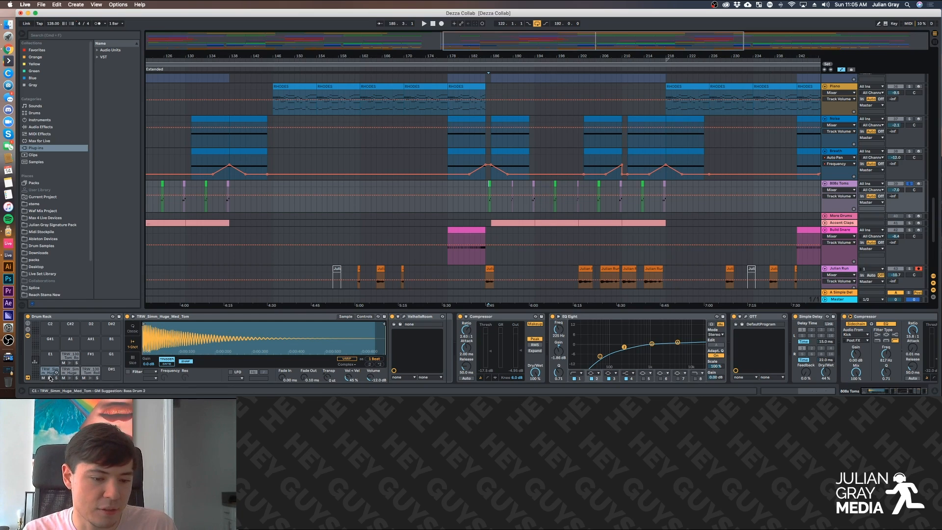
{"action": "left_click", "coordinate": [50, 378]}
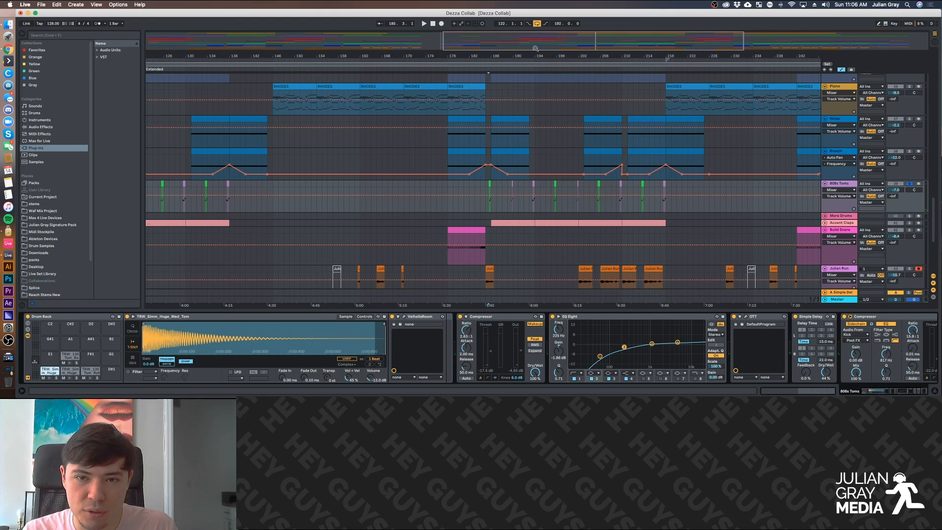
Open the MIDI notes of the toms clip at bar 185.3, play it and return to the track's device chain.
{"action": "left_click_drag", "start_coordinate": [536, 48], "coordinate": [597, 96]}
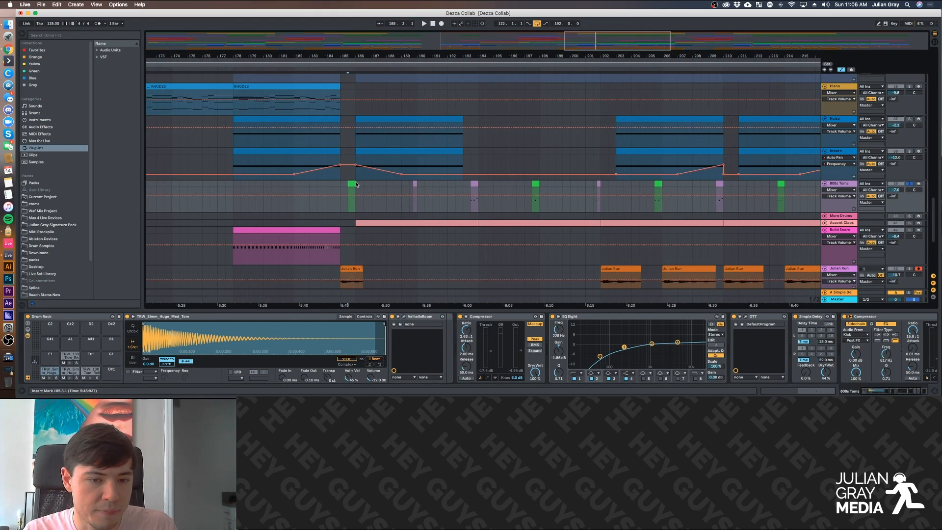
{"action": "left_click", "coordinate": [352, 183]}
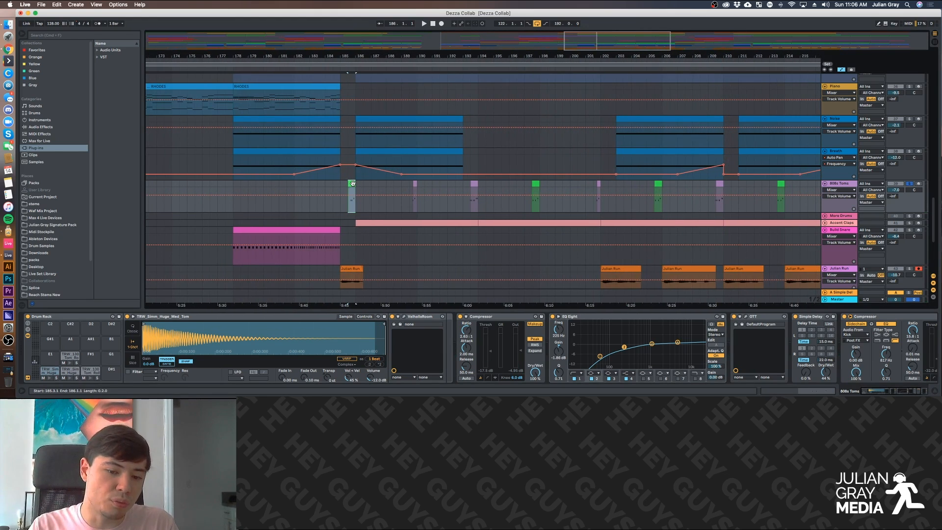
{"action": "double_click", "coordinate": [352, 183]}
{"action": "key", "text": "space"}
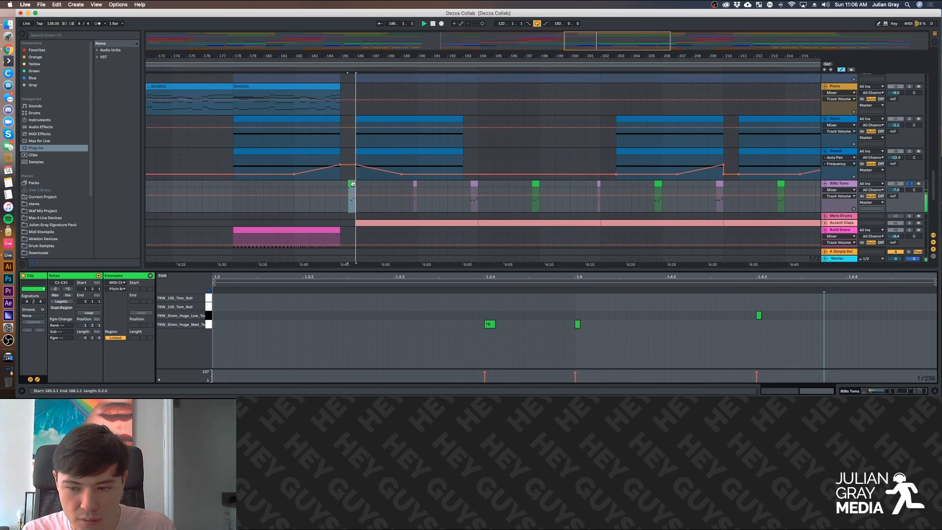
{"action": "left_click", "coordinate": [874, 391]}
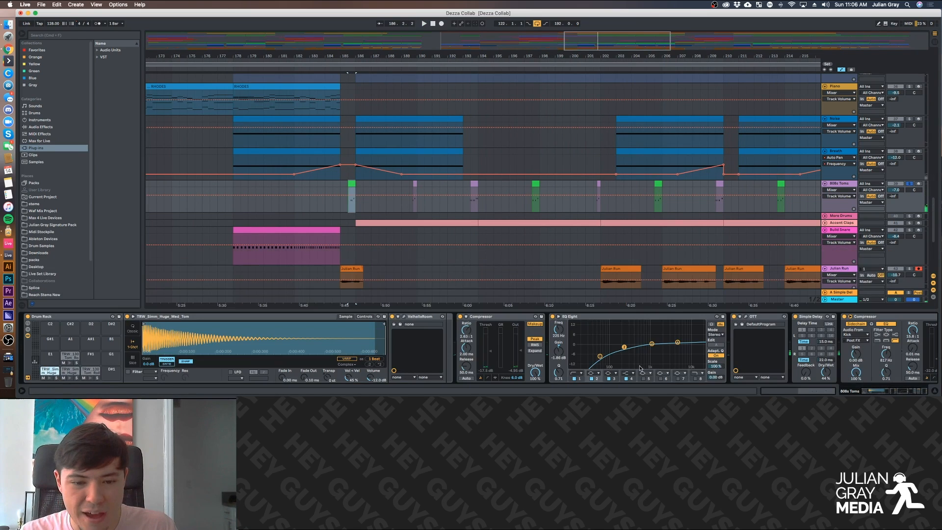
Inspect the toms' ValhallaRoom reverb settings, the first Compressor and the EQ Eight in the device chain.
{"action": "left_click", "coordinate": [404, 317]}
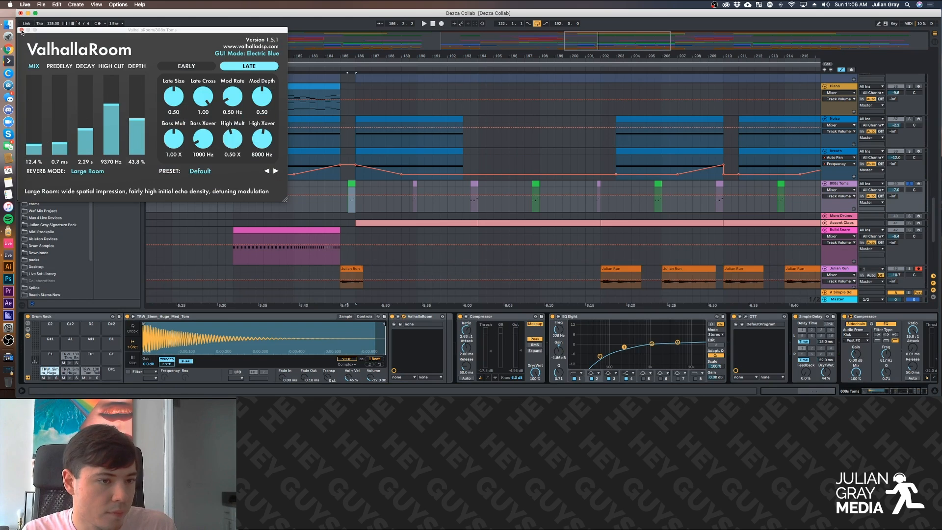
{"action": "left_click", "coordinate": [21, 30]}
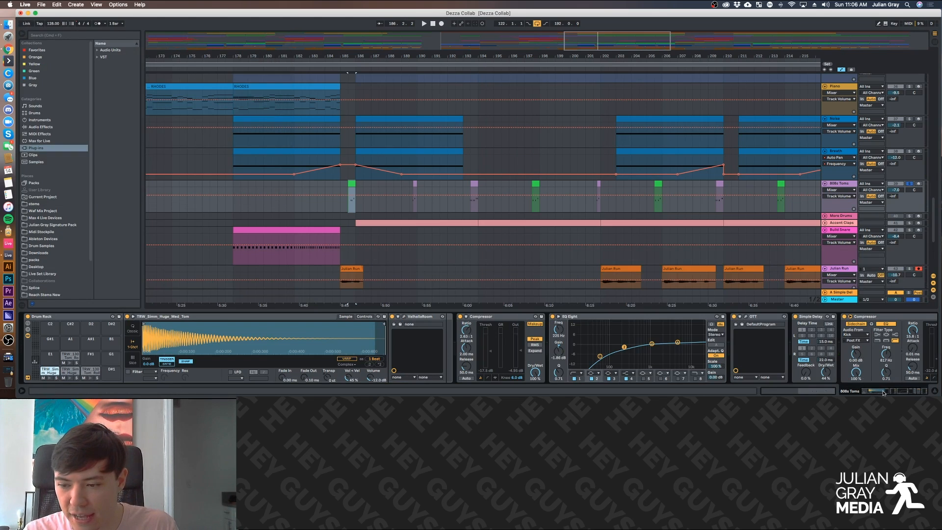
{"action": "left_click_drag", "start_coordinate": [883, 392], "coordinate": [894, 392]}
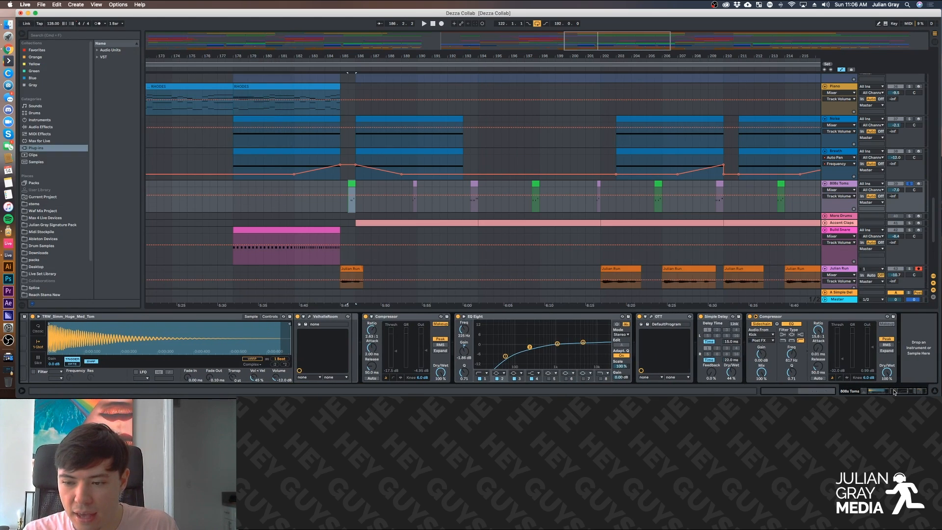
{"action": "left_click", "coordinate": [406, 316]}
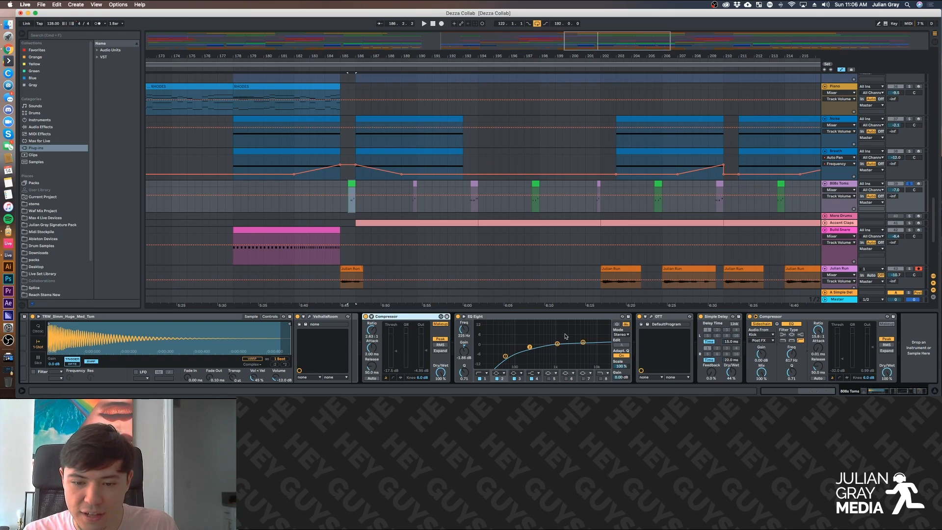
{"action": "left_click", "coordinate": [583, 320]}
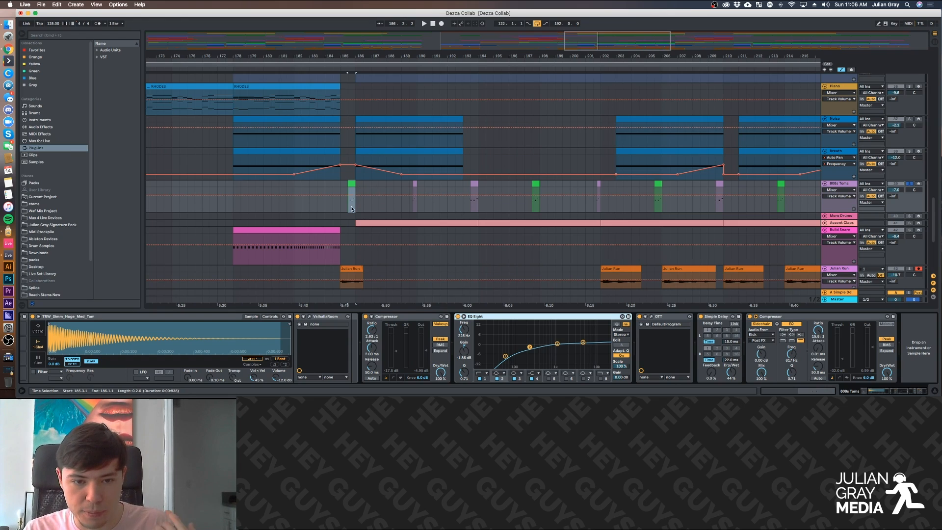
Play the soloed toms clip from bar 185.3 and inspect the sidechained Compressor at the end of the chain.
{"action": "key", "text": "space"}
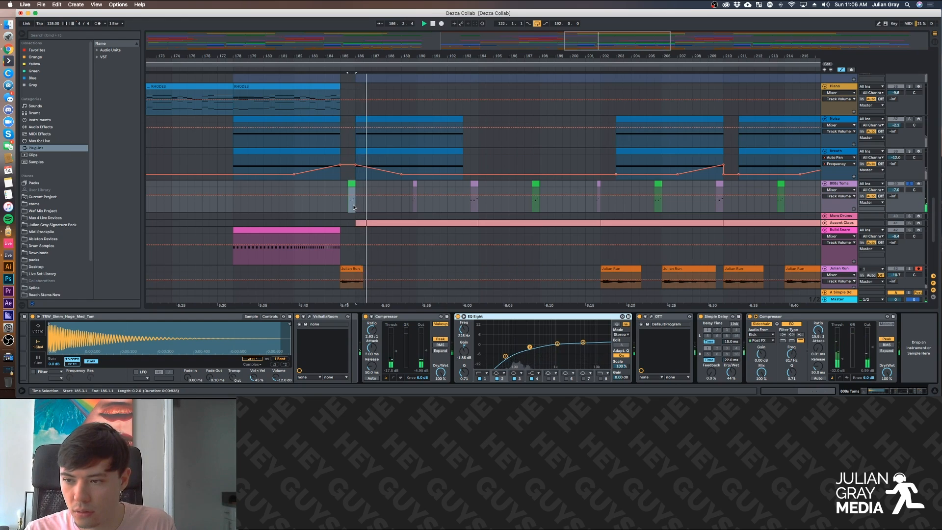
{"action": "key", "text": "space"}
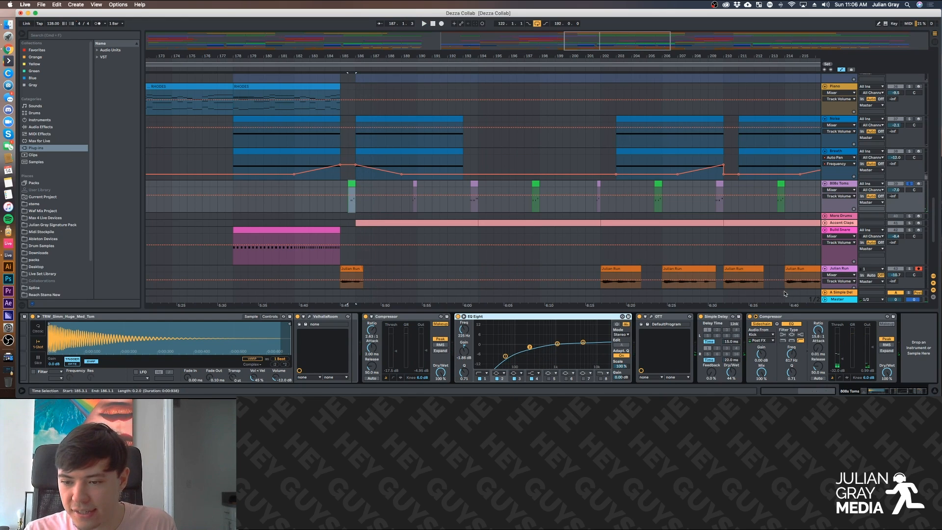
{"action": "left_click", "coordinate": [784, 317]}
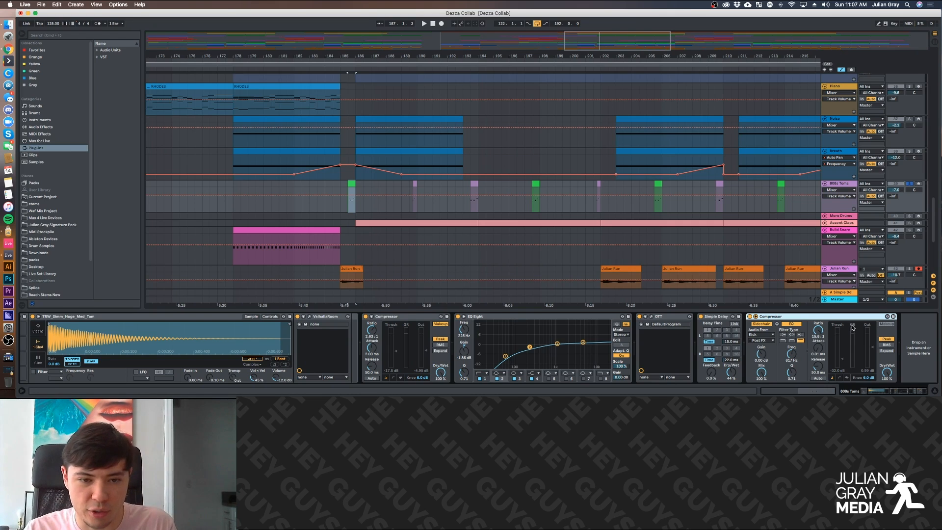
Inspect the toms' Simple Delay and OTT settings, audition the clip with OTT bypassed, re-enable it and close its window.
{"action": "left_click", "coordinate": [730, 316]}
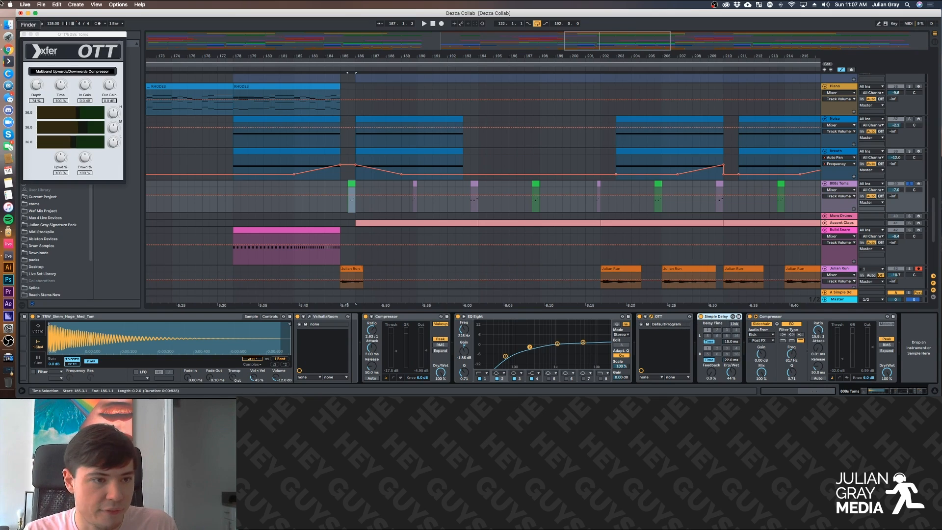
{"action": "left_click_drag", "start_coordinate": [71, 35], "coordinate": [168, 77]}
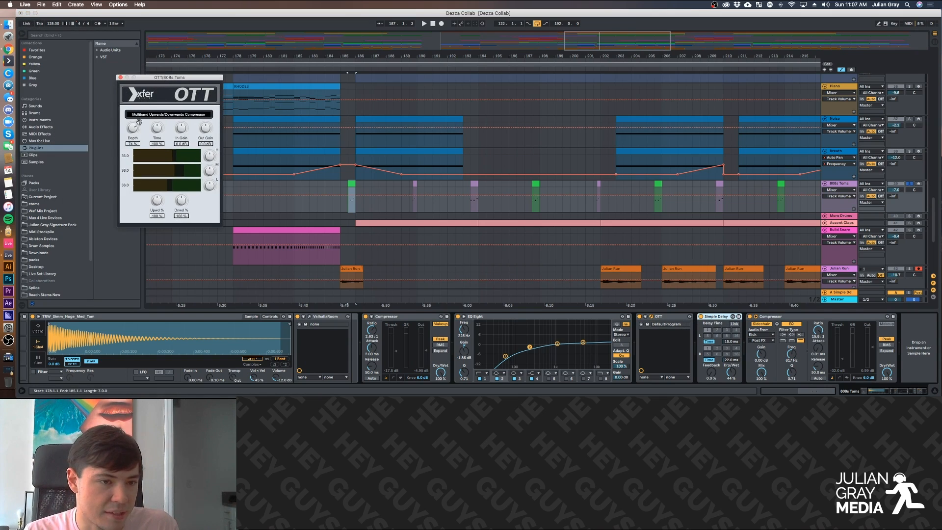
{"action": "key", "text": "space"}
{"action": "left_click", "coordinate": [639, 317]}
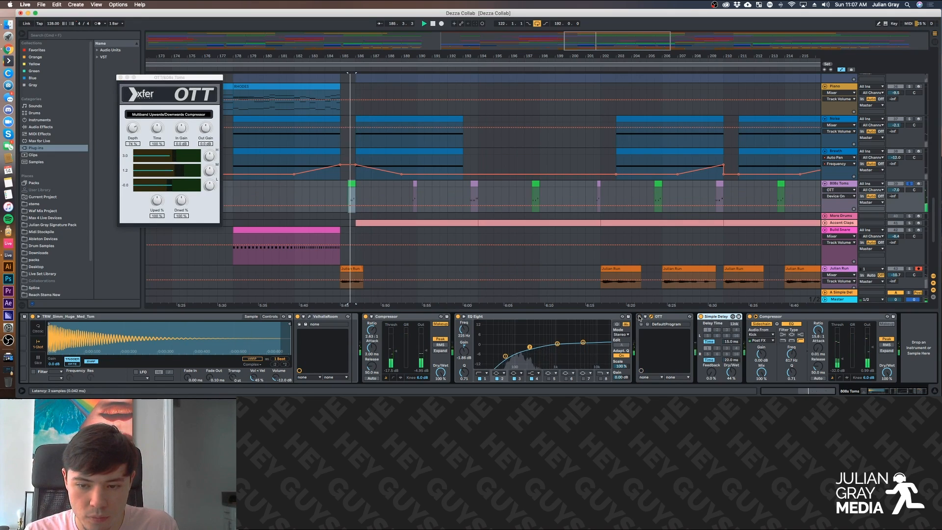
{"action": "key", "text": "space"}
{"action": "left_click", "coordinate": [639, 317]}
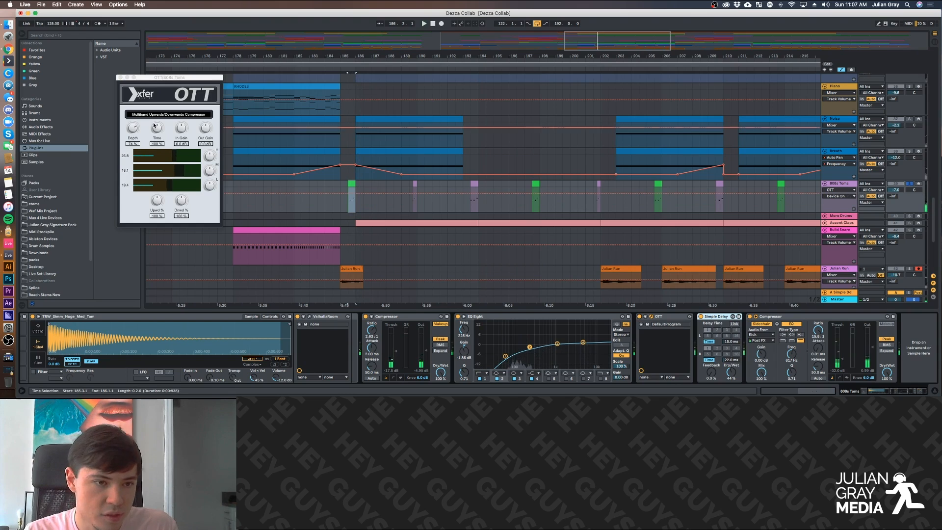
{"action": "left_click", "coordinate": [121, 77]}
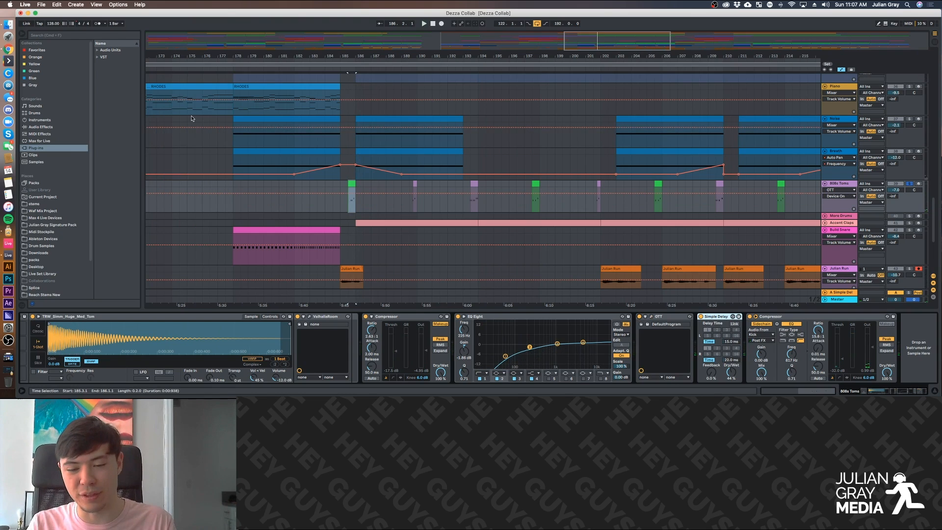
Unfold the Accent Claps track, move the solo to it and audition it from bar 189.
{"action": "scroll", "coordinate": [447, 136], "scroll_direction": "down", "scroll_amount": 2}
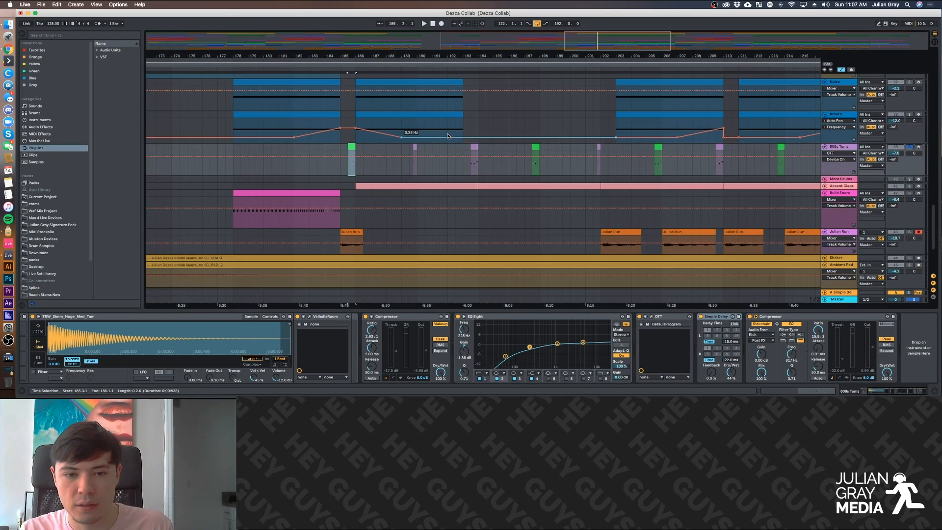
{"action": "left_click", "coordinate": [849, 186]}
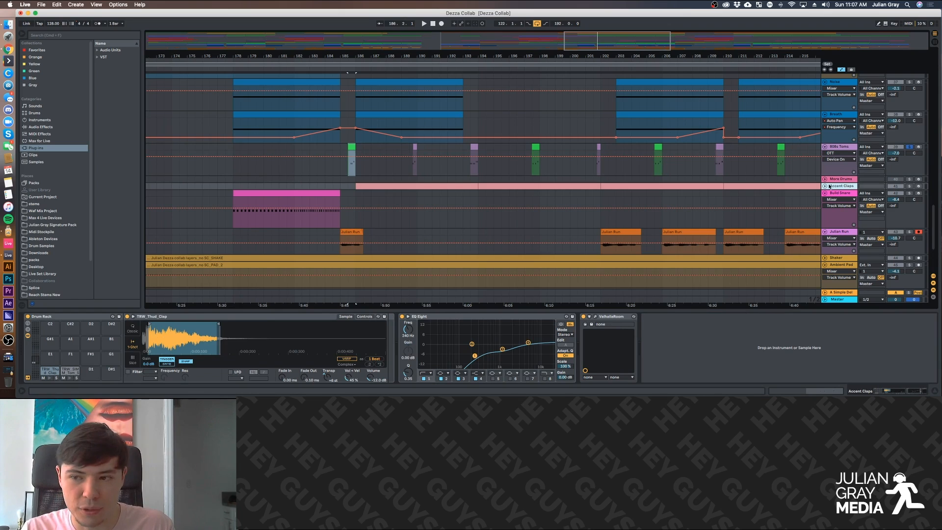
{"action": "left_click", "coordinate": [824, 187]}
{"action": "left_click", "coordinate": [909, 187]}
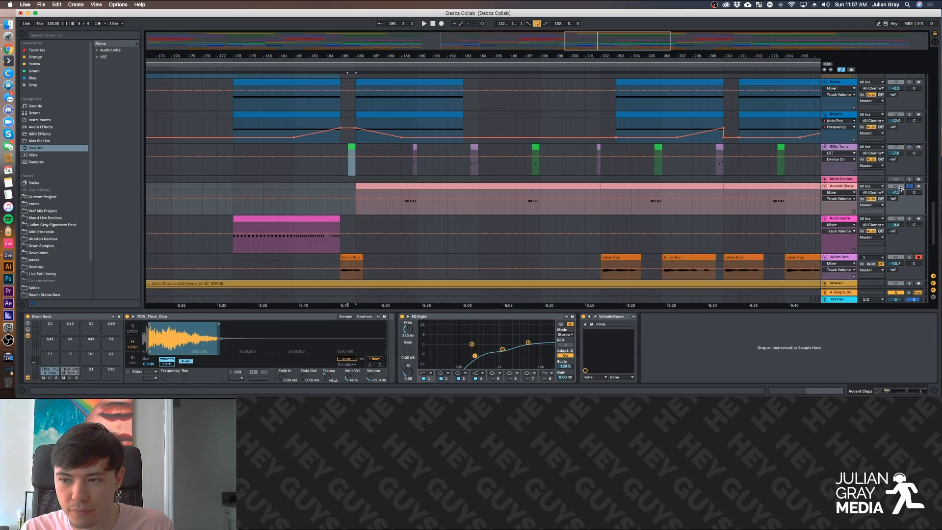
{"action": "left_click", "coordinate": [403, 204]}
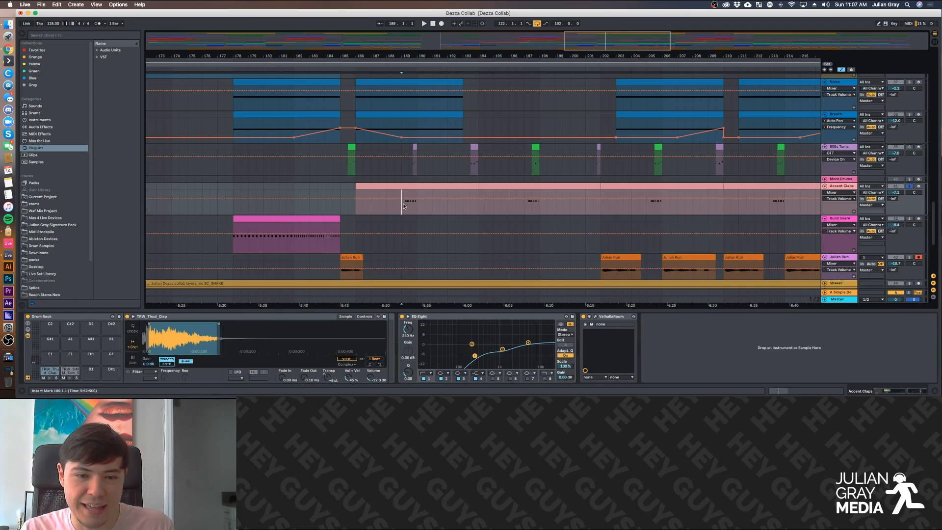
{"action": "scroll", "coordinate": [403, 206], "scroll_direction": "down", "scroll_amount": 2}
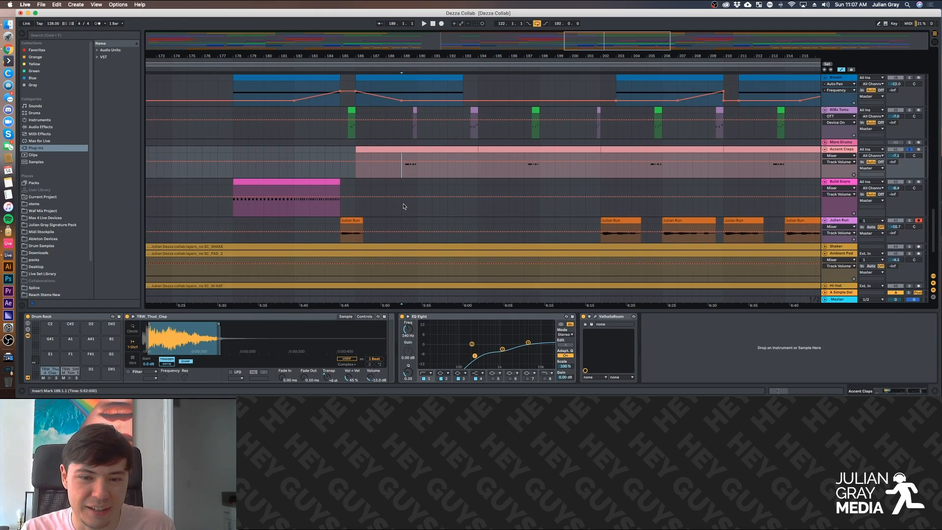
{"action": "key", "text": "space"}
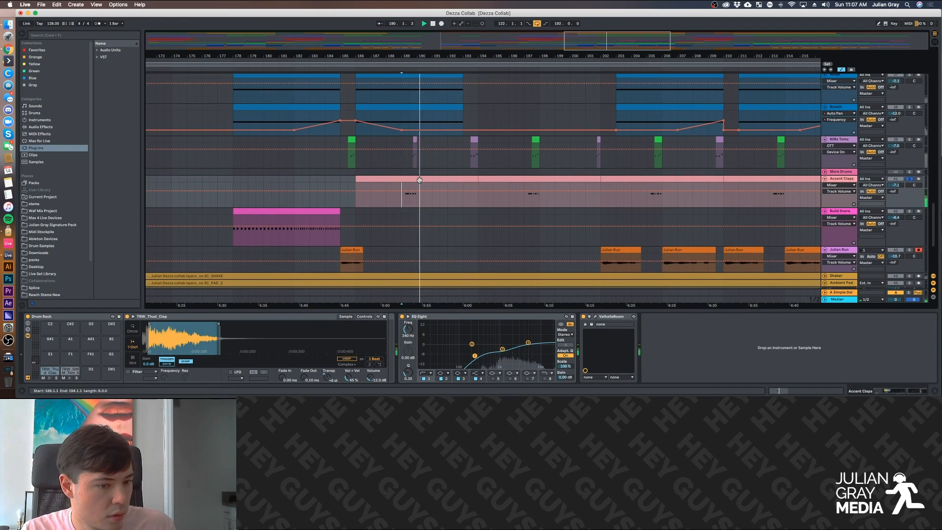
Stop playback, inspect the ValhallaRoom reverb settings on the Accent Claps track and close the plug-in window.
{"action": "key", "text": "space"}
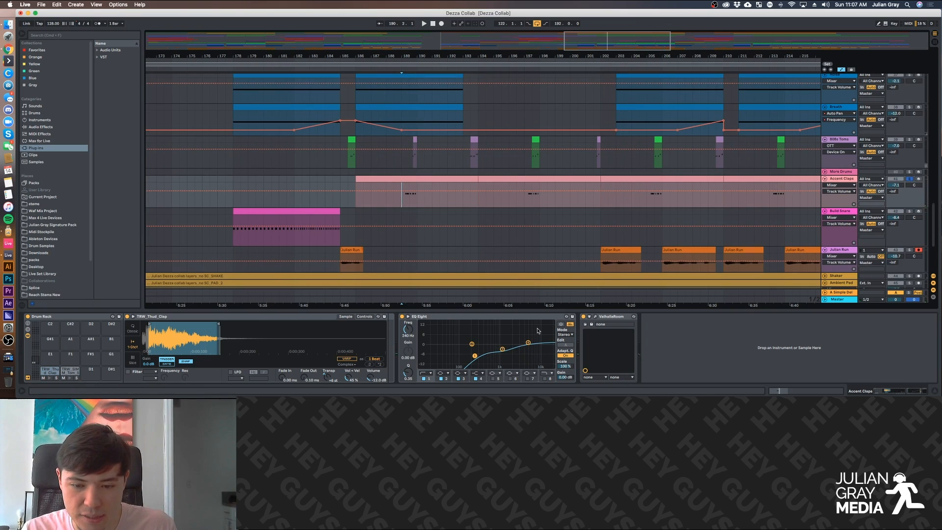
{"action": "left_click", "coordinate": [595, 316]}
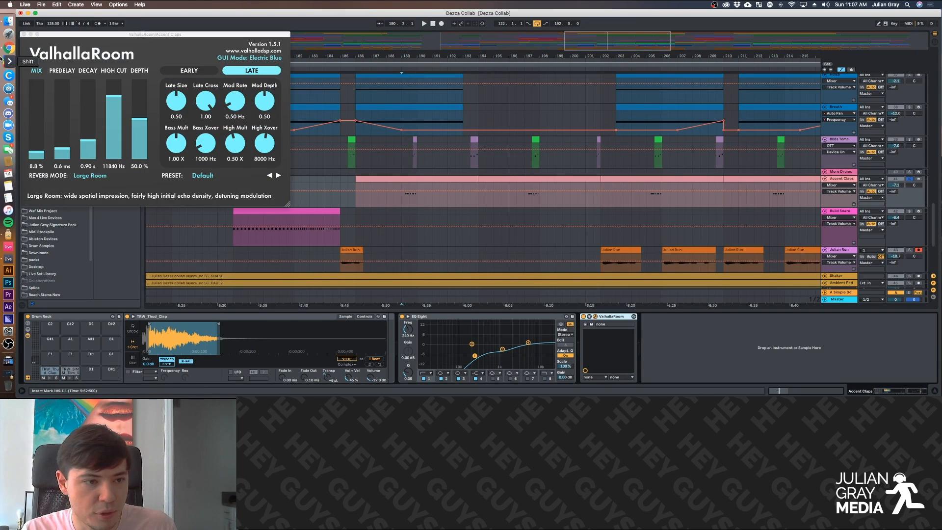
{"action": "left_click", "coordinate": [24, 35]}
Solo the Hi-Hat track, audition it from bar 186 and clear the solo.
{"action": "scroll", "coordinate": [859, 171], "scroll_direction": "down", "scroll_amount": 3}
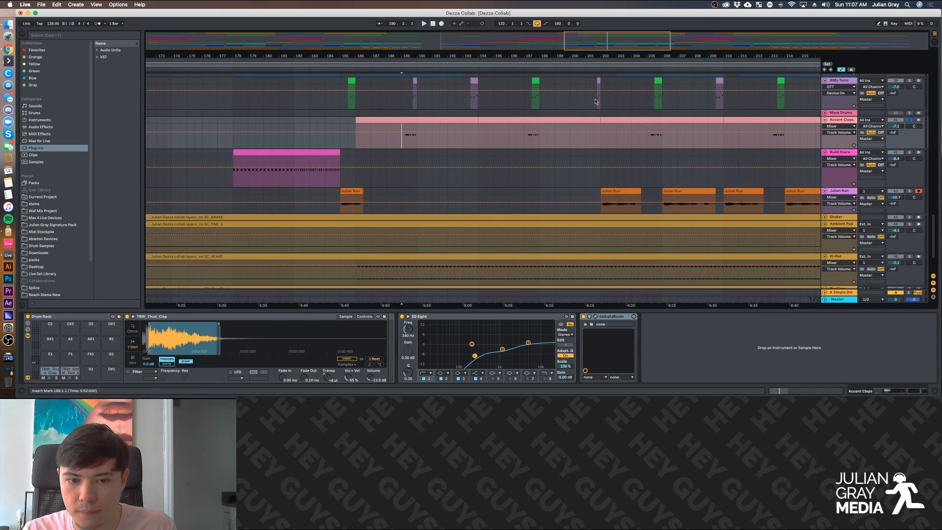
{"action": "scroll", "coordinate": [858, 171], "scroll_direction": "down", "scroll_amount": 2}
{"action": "scroll", "coordinate": [856, 174], "scroll_direction": "down", "scroll_amount": 1}
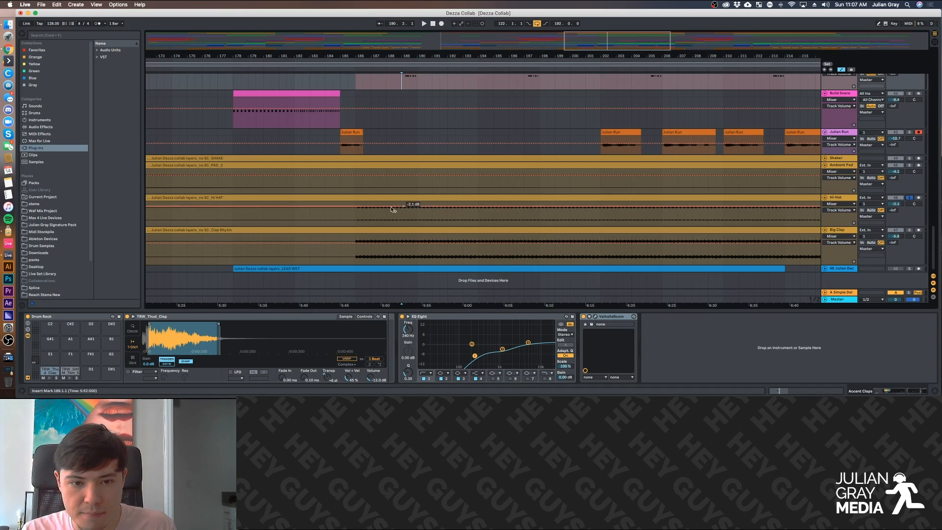
{"action": "left_click", "coordinate": [356, 218]}
{"action": "key", "text": "space"}
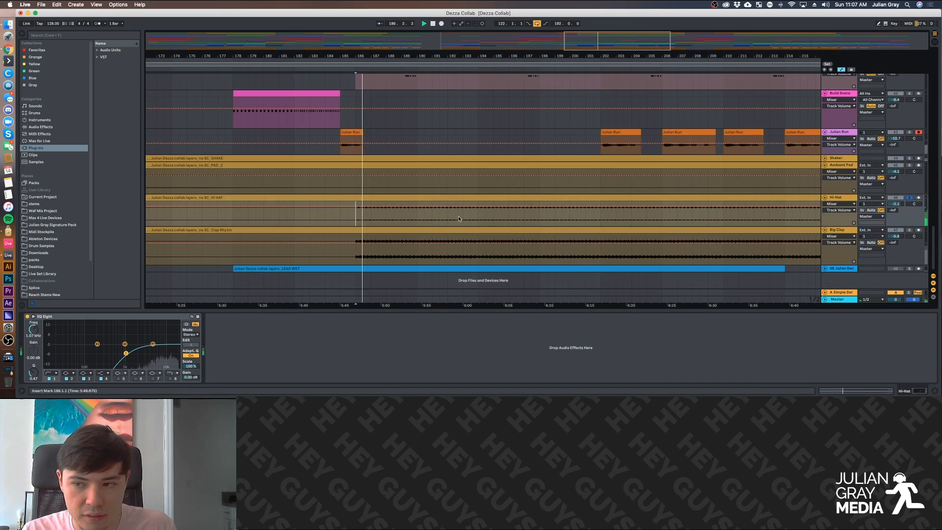
{"action": "left_click", "coordinate": [910, 197]}
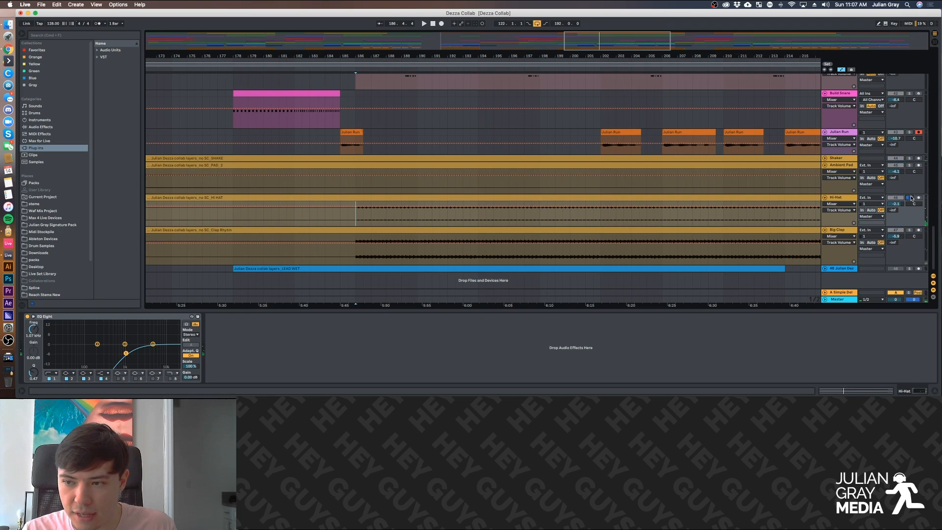
Play the full mix from bar 185 through the drop and bring up the Kick track's device chain.
{"action": "scroll", "coordinate": [620, 204], "scroll_direction": "up", "scroll_amount": 10}
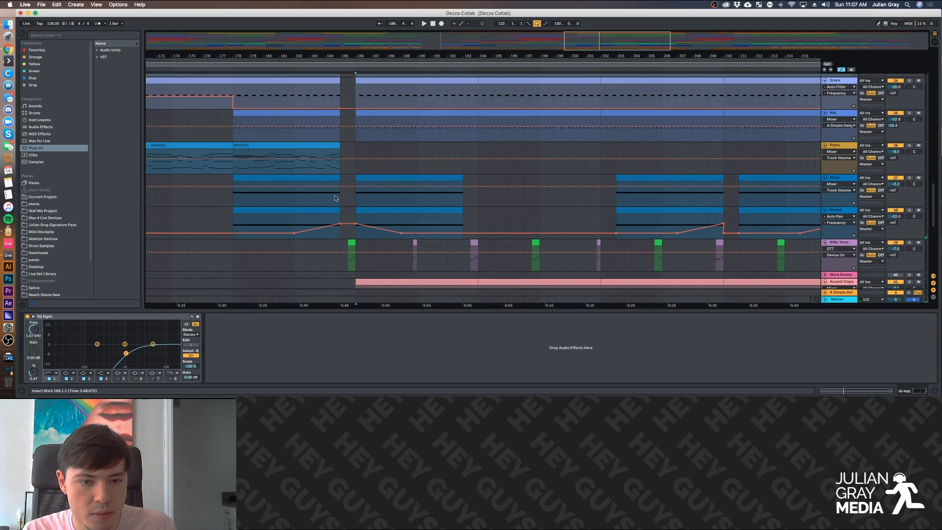
{"action": "left_click", "coordinate": [335, 198]}
{"action": "key", "text": "space"}
{"action": "scroll", "coordinate": [338, 200], "scroll_direction": "up", "scroll_amount": 5}
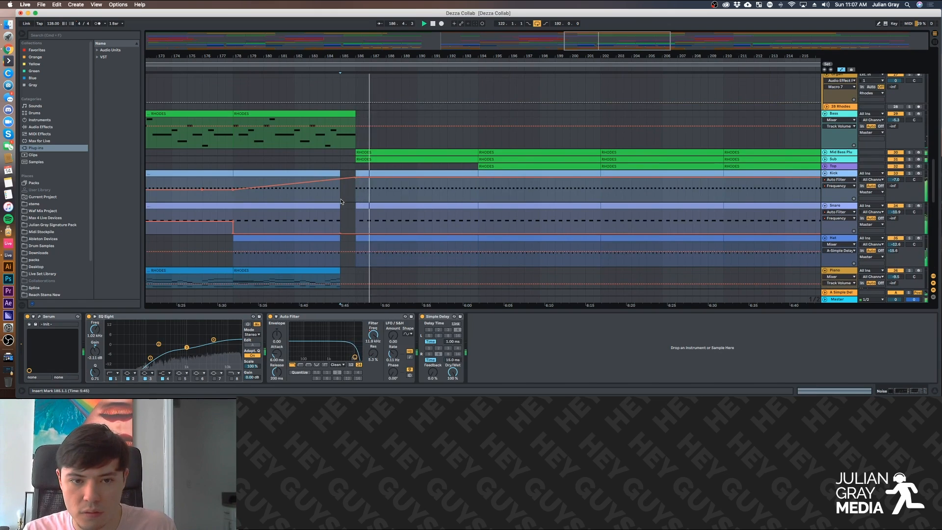
{"action": "left_click", "coordinate": [352, 190]}
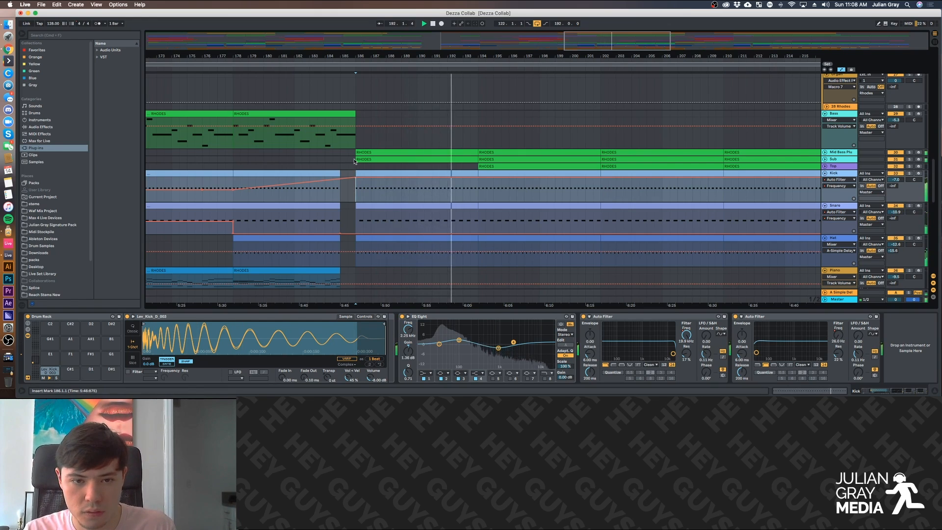
Stop playback, unfold the Mid Bass Pluck track and solo it.
{"action": "left_click", "coordinate": [844, 157]}
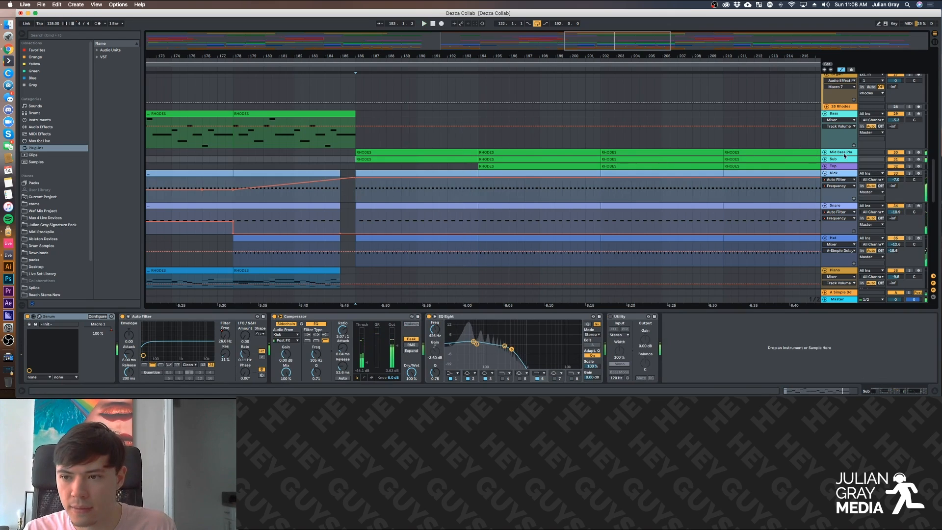
{"action": "double_click", "coordinate": [837, 154]}
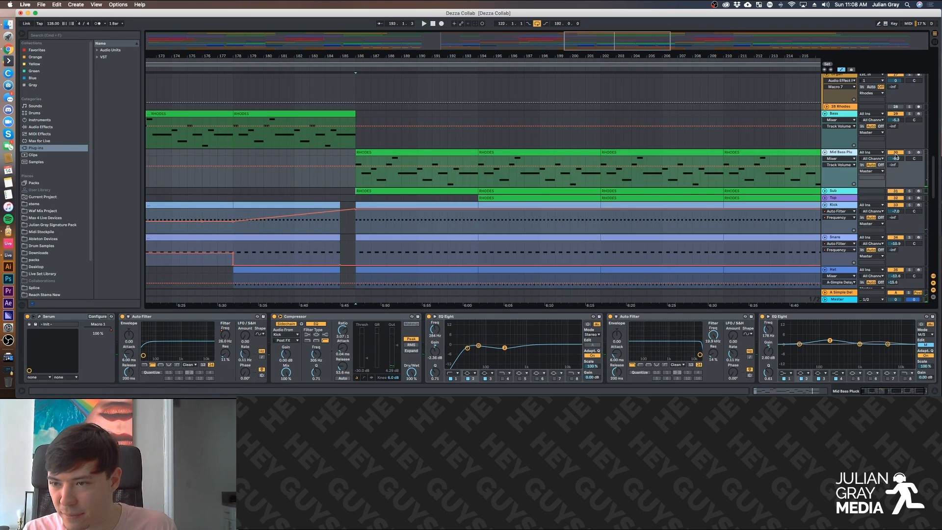
{"action": "left_click", "coordinate": [910, 153]}
{"action": "left_click", "coordinate": [363, 183]}
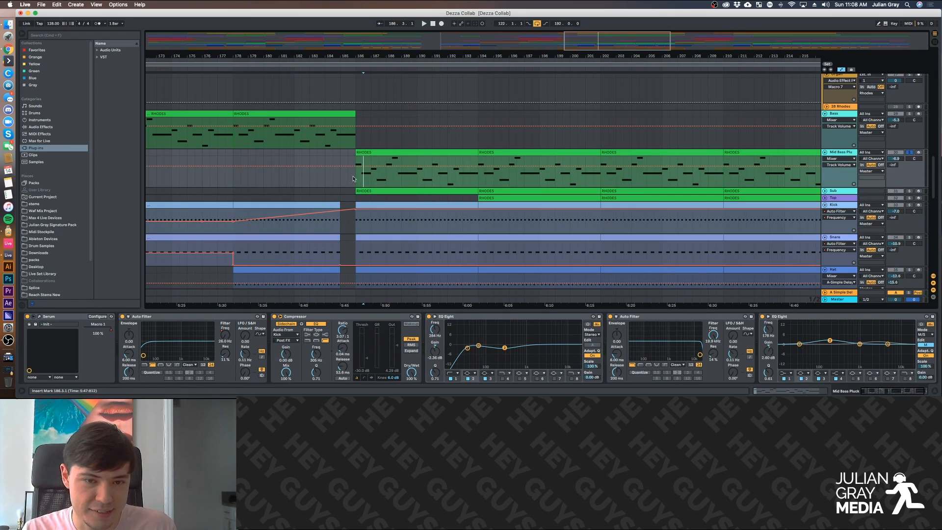
Move the solo to the Bass track and audition its build-up clip from bar 178.
{"action": "left_click", "coordinate": [910, 114]}
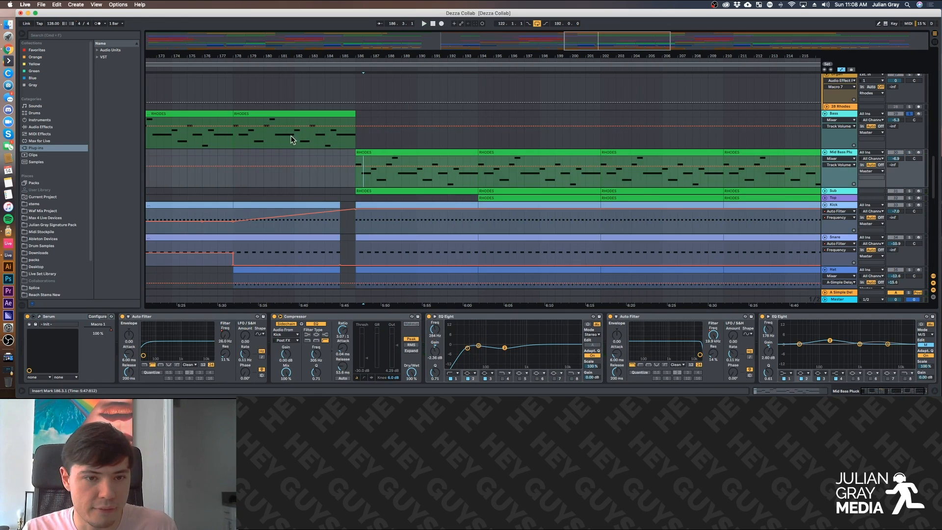
{"action": "left_click", "coordinate": [233, 140]}
{"action": "key", "text": "space"}
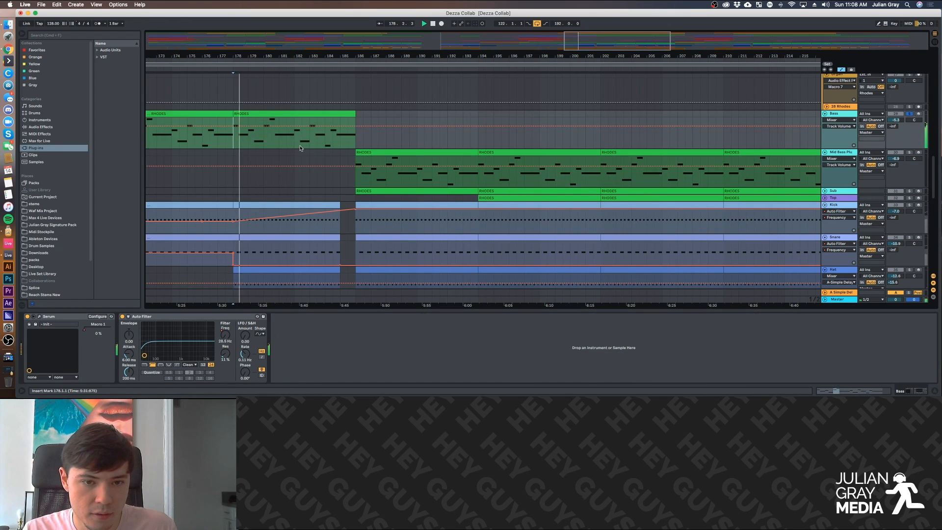
Switch the solo back to Mid Bass Pluck, audition it from bar 186 and select its first clip.
{"action": "left_click", "coordinate": [356, 160]}
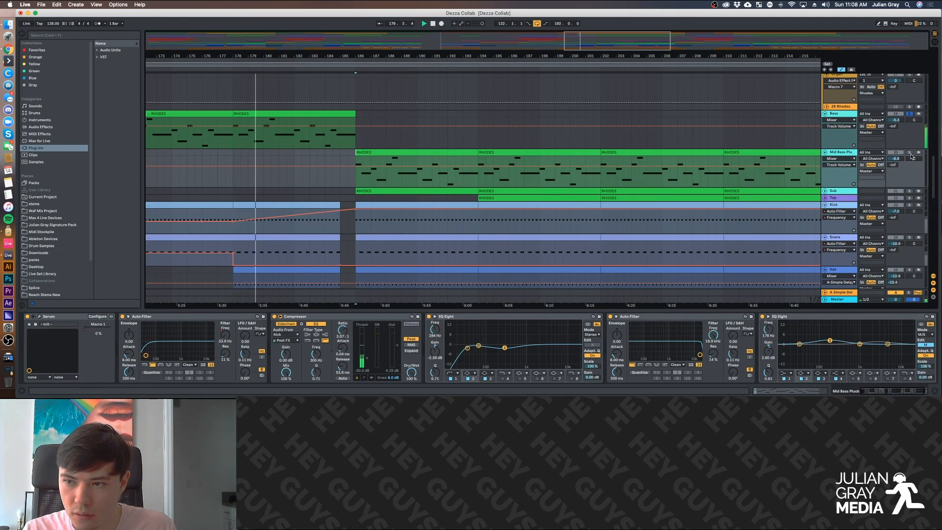
{"action": "key", "text": "space"}
{"action": "left_click", "coordinate": [909, 153]}
{"action": "key", "text": "space"}
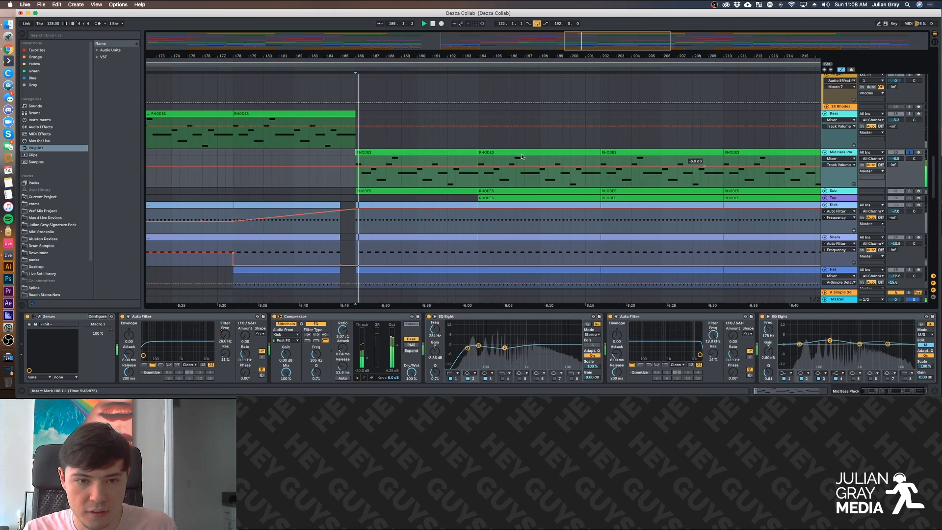
{"action": "left_click", "coordinate": [404, 152]}
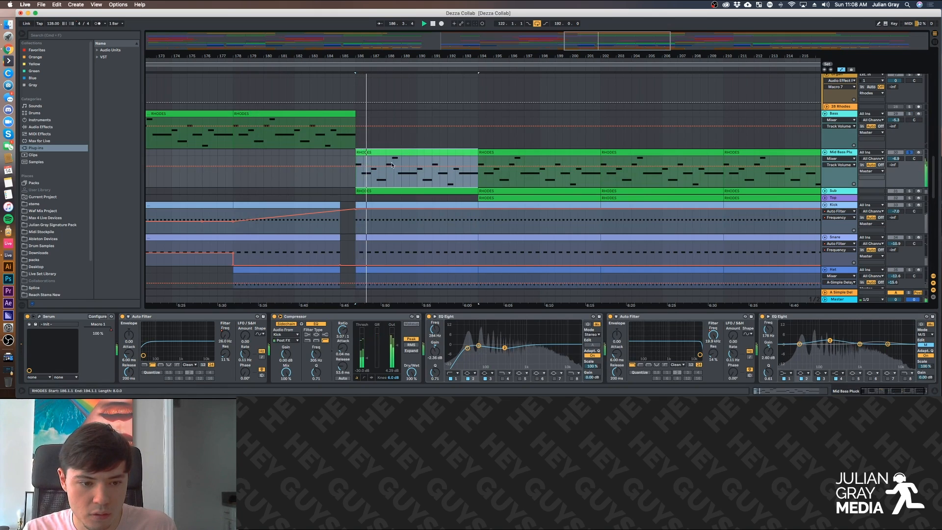
Open the Mid Bass Pluck's Serum synth and inspect oscillator B's unison detune, Envelope 2 and the filter cutoff modulation.
{"action": "left_click", "coordinate": [39, 317]}
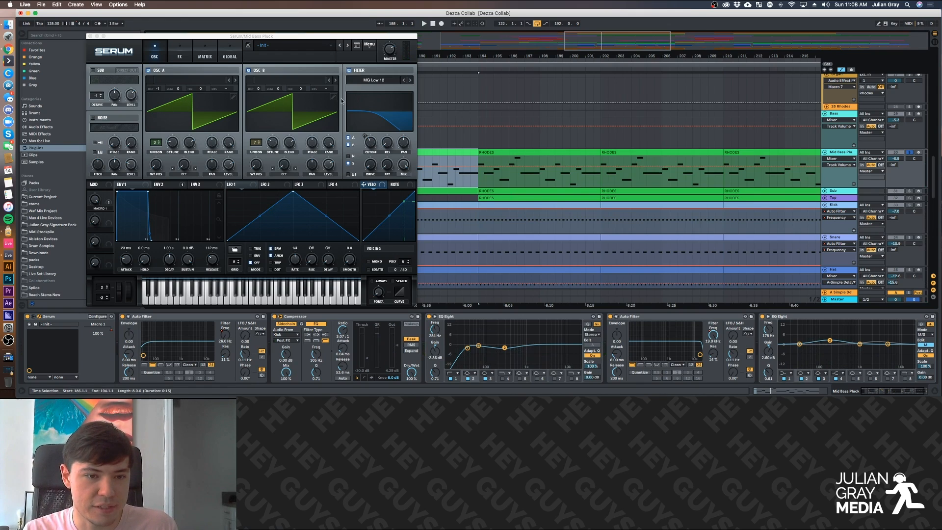
{"action": "left_click", "coordinate": [276, 145]}
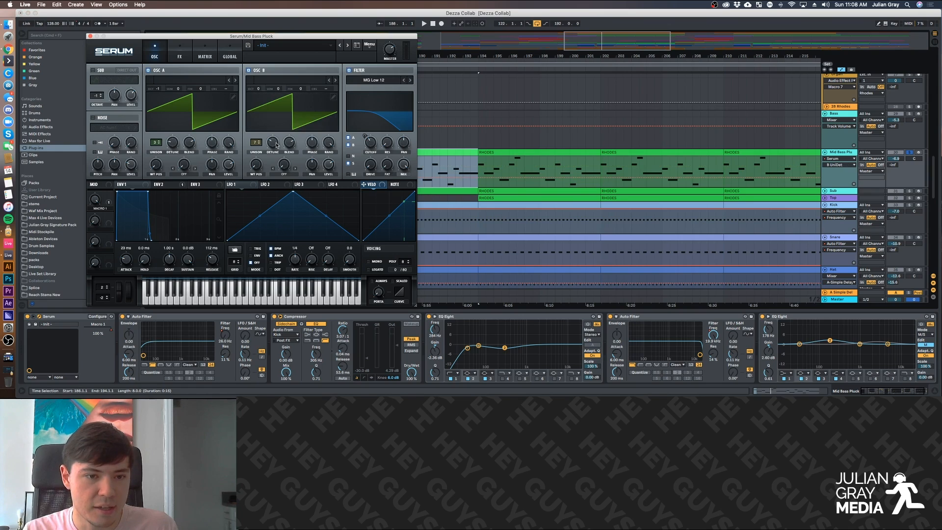
{"action": "left_click", "coordinate": [273, 142]}
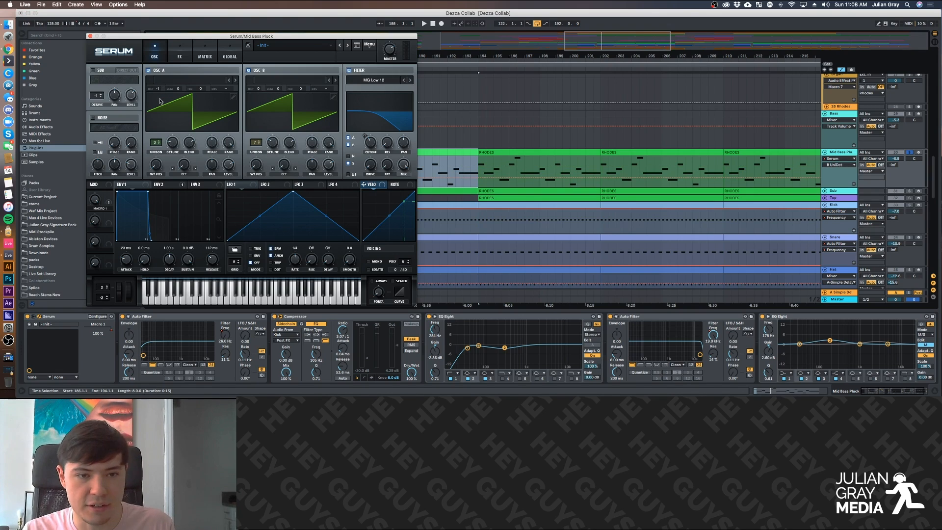
{"action": "left_click", "coordinate": [164, 184]}
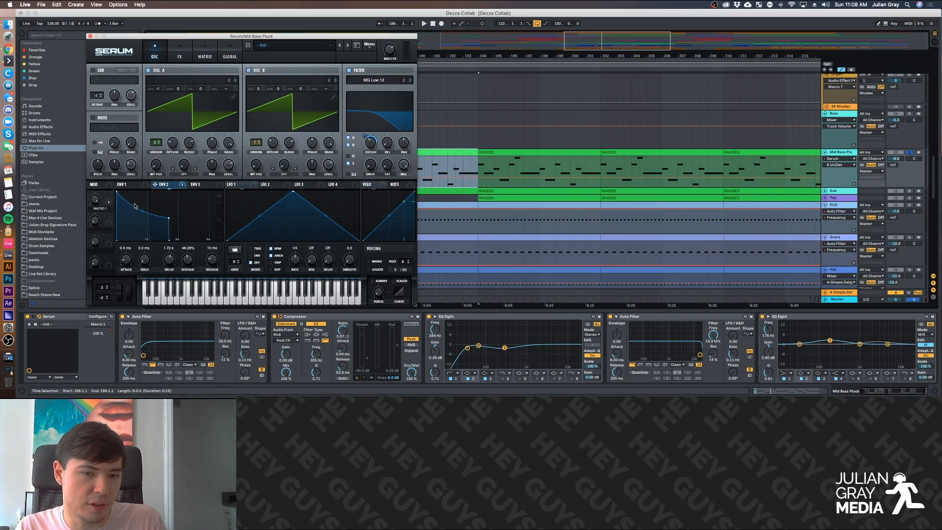
{"action": "left_click_drag", "start_coordinate": [366, 133], "coordinate": [373, 144]}
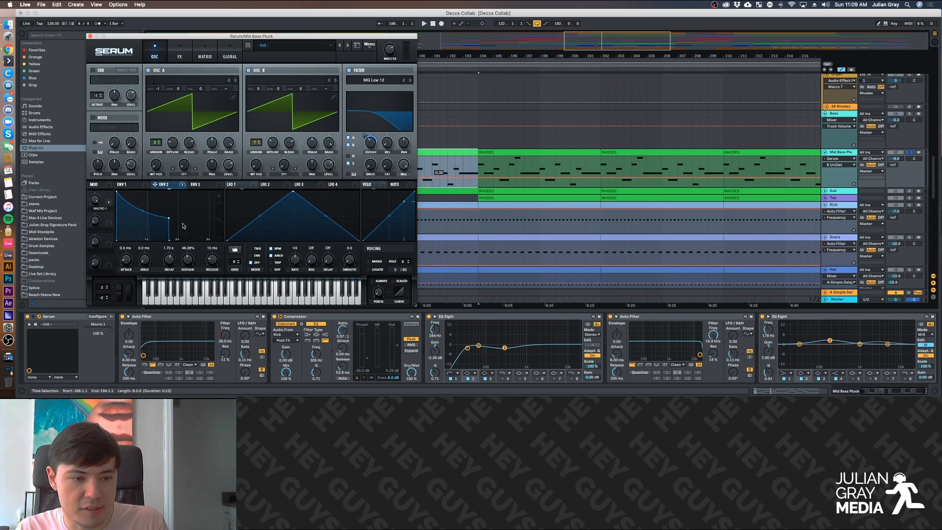
Audition the pluck from bar 186 with Serum open, inspect Serum's reverb effect and close the synth window.
{"action": "key", "text": "space"}
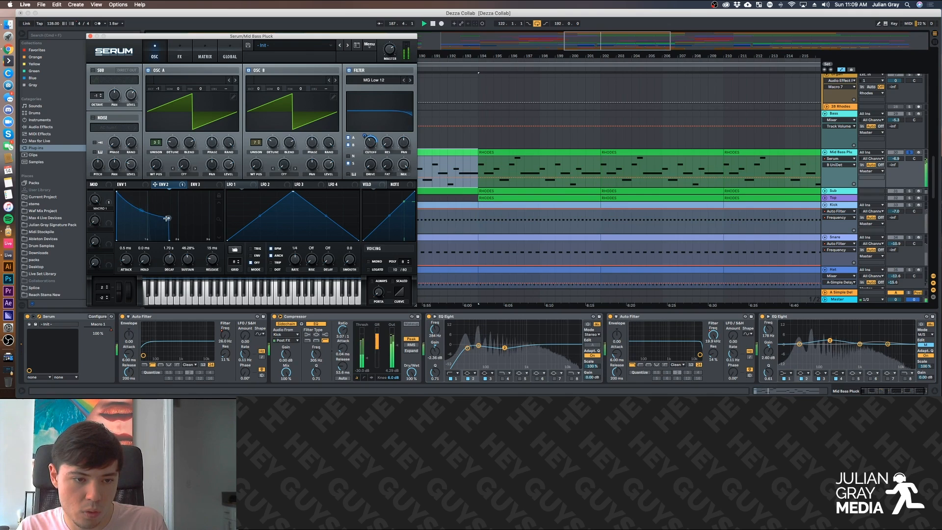
{"action": "key", "text": "space"}
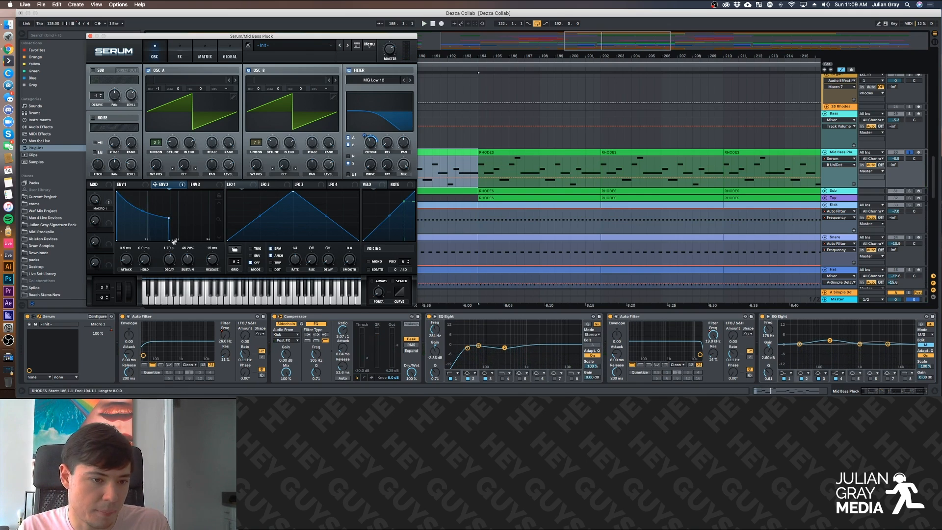
{"action": "key", "text": "space"}
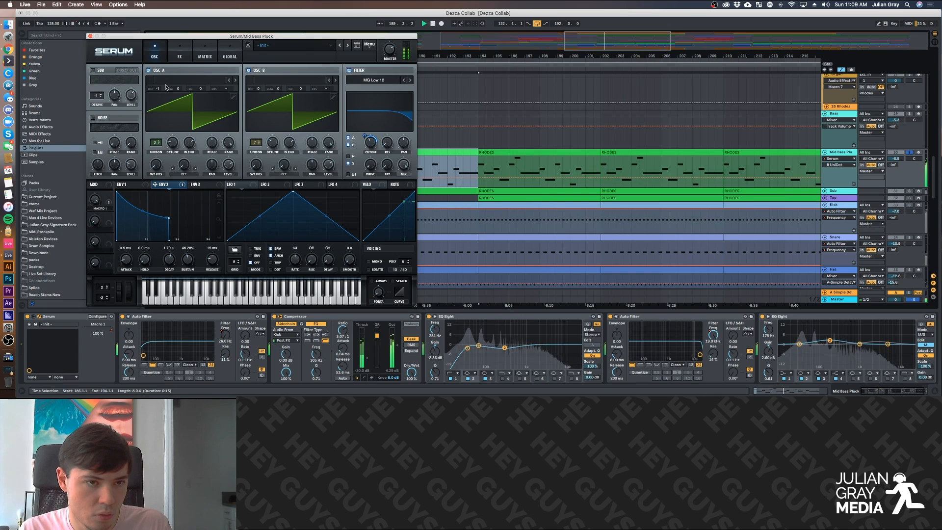
{"action": "left_click", "coordinate": [172, 57]}
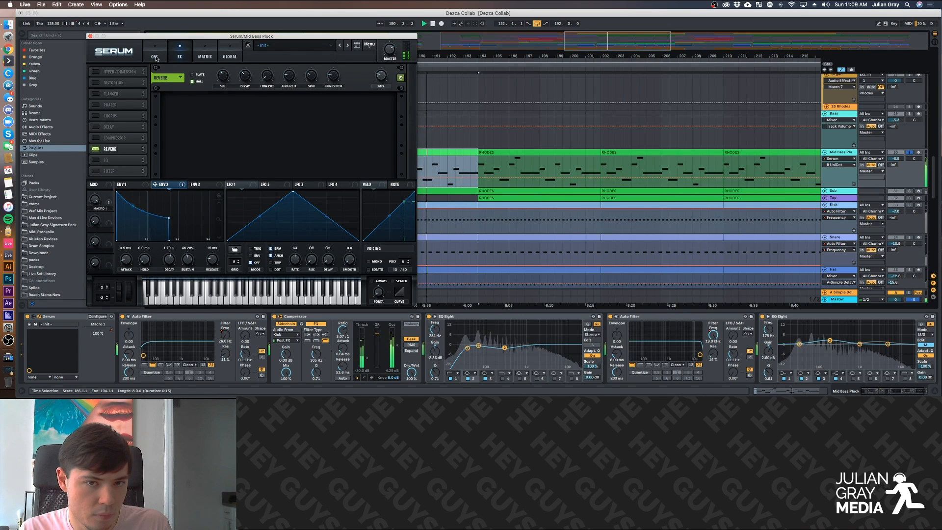
{"action": "left_click", "coordinate": [90, 35]}
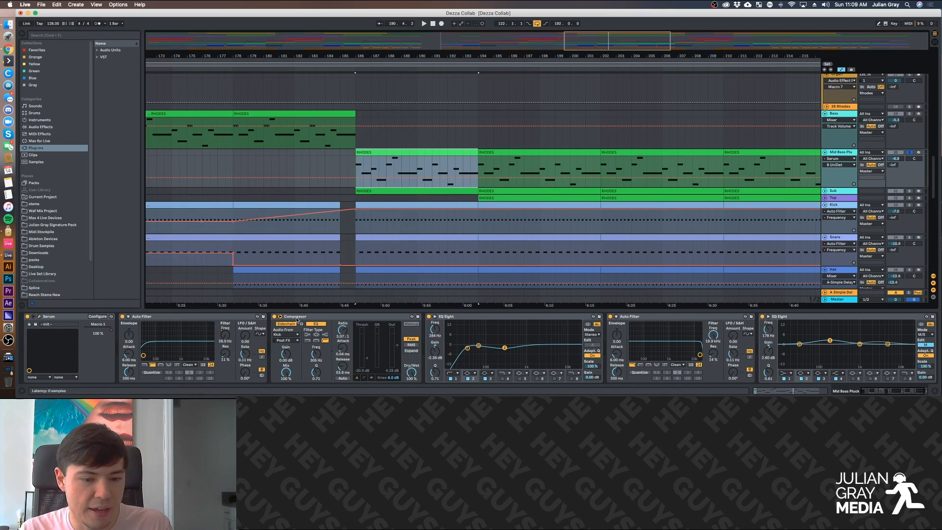
Display the first Auto Filter's Frequency automation on the Mid Bass Pluck track and check it at bar 185.3.
{"action": "left_click", "coordinate": [210, 317]}
{"action": "left_click", "coordinate": [226, 334]}
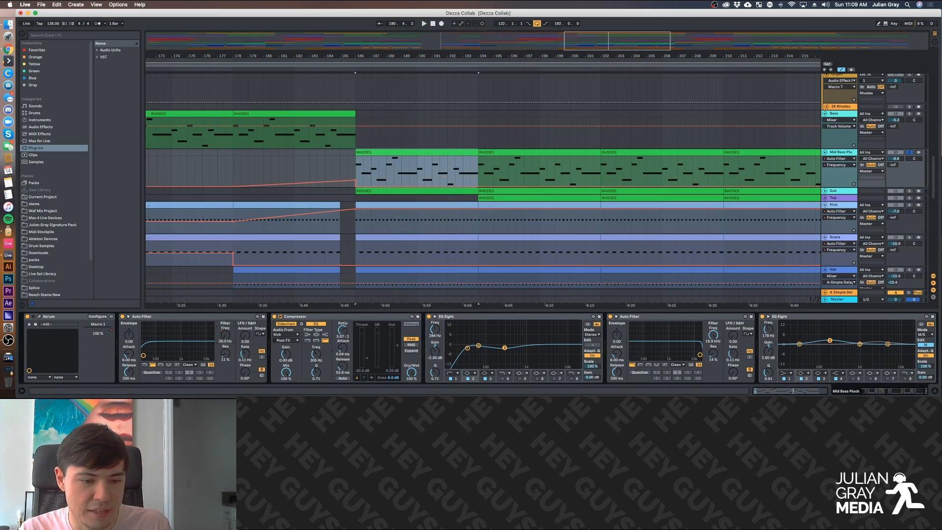
{"action": "left_click", "coordinate": [351, 171]}
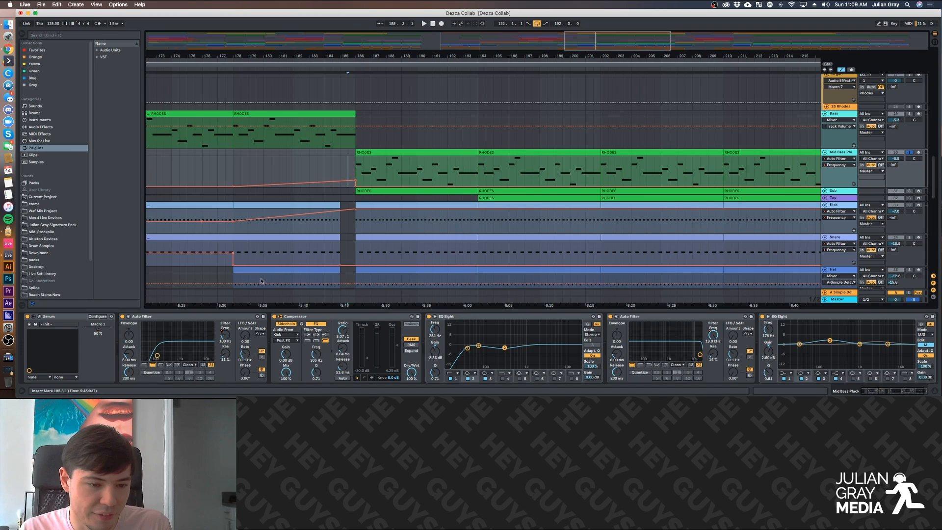
Inspect the Mid Bass Pluck's Kick-sidechained Compressor and the EQ Eight that follows it.
{"action": "left_click", "coordinate": [300, 316]}
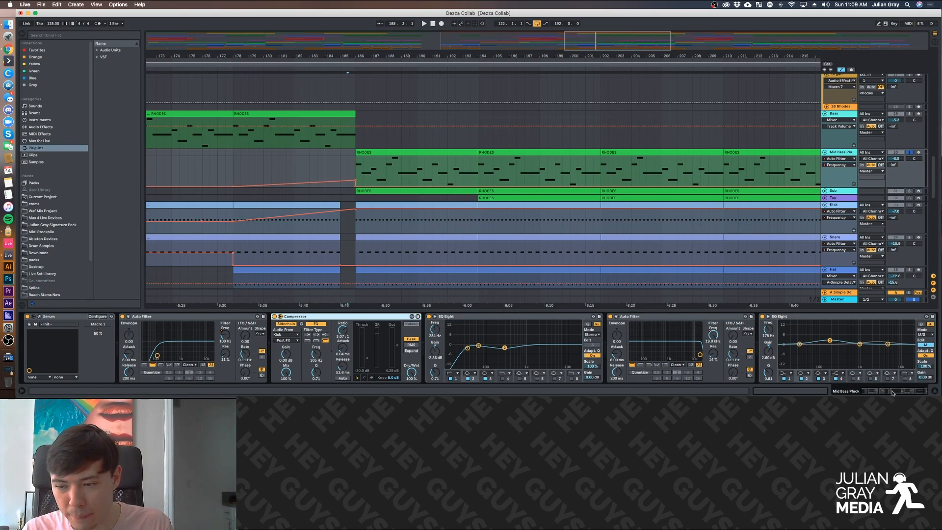
{"action": "scroll", "coordinate": [891, 393], "scroll_direction": "right", "scroll_amount": 3}
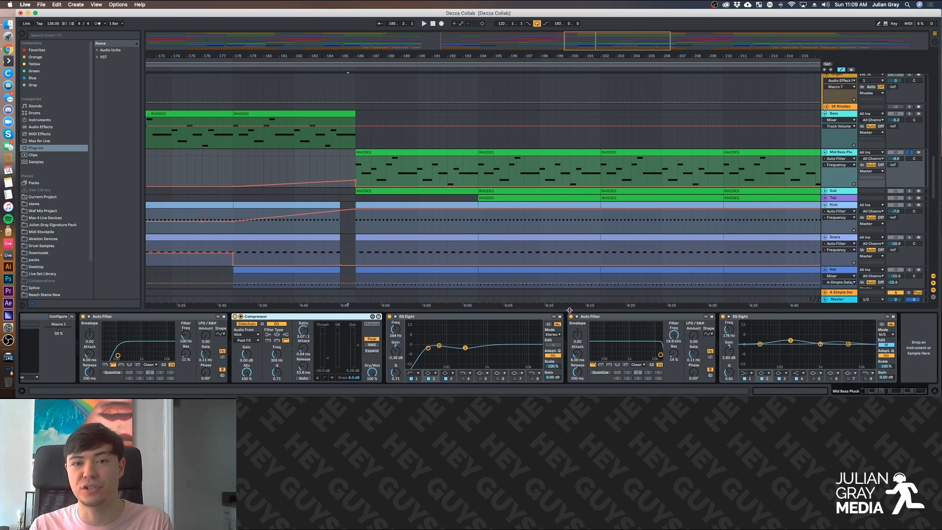
{"action": "left_click", "coordinate": [527, 317]}
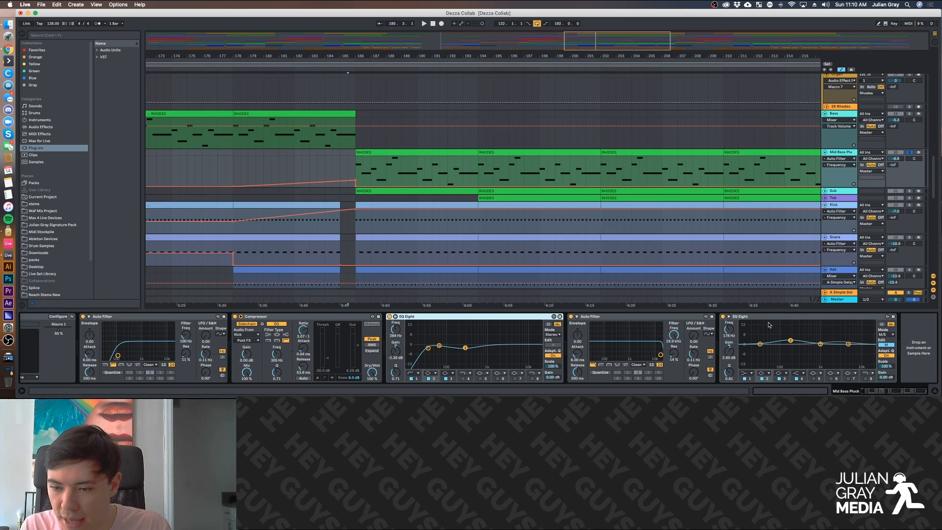
Compare the mid and side curves of the last EQ Eight in the chain, returning it to mid editing.
{"action": "left_click", "coordinate": [882, 344]}
{"action": "left_click", "coordinate": [882, 345]}
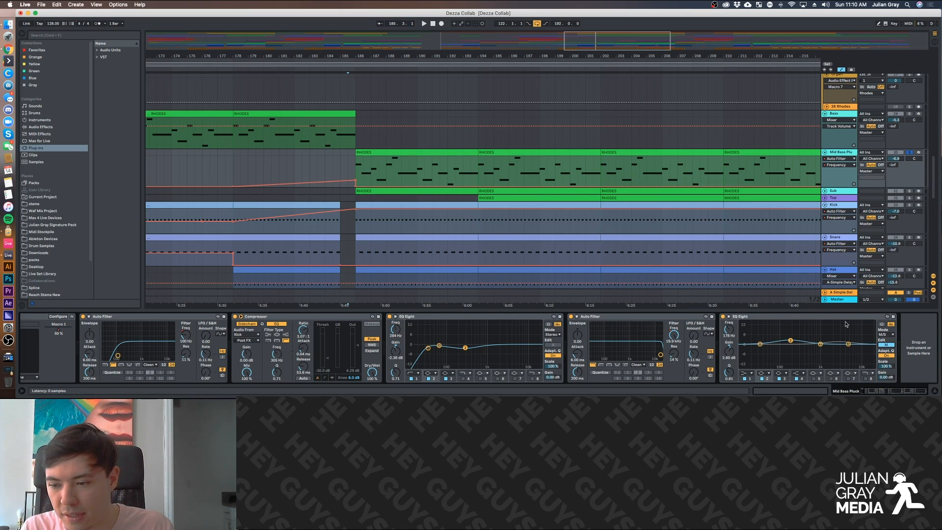
{"action": "left_click", "coordinate": [884, 345]}
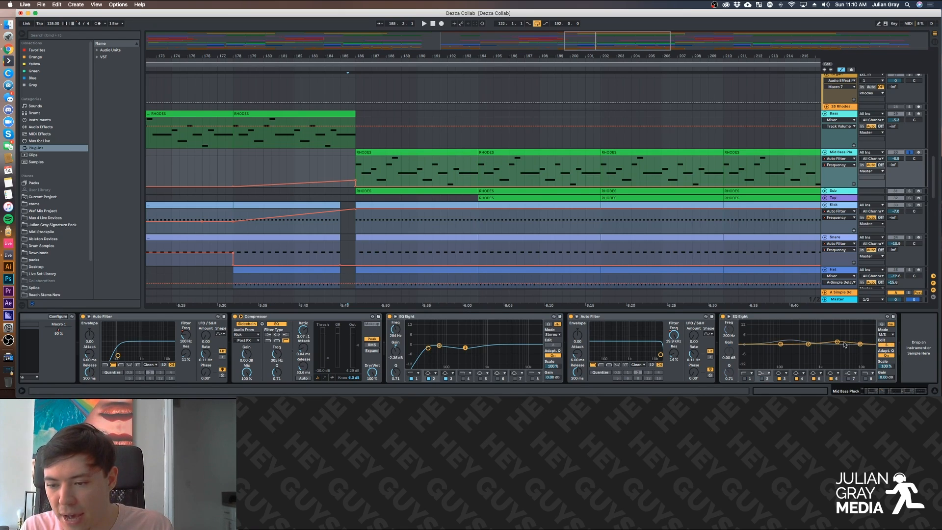
{"action": "left_click", "coordinate": [890, 346]}
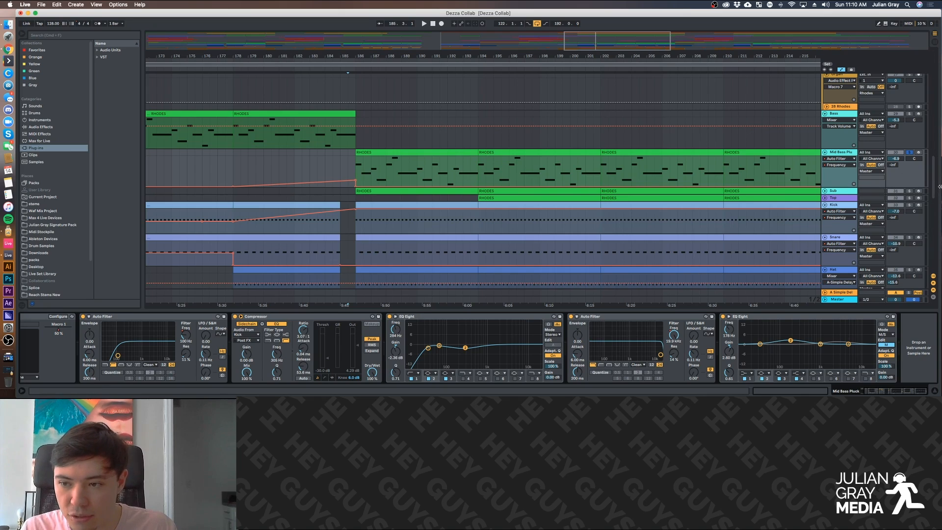
Expand and solo the Sub track, play it from bar 186, and inspect its Serum patch before closing the synth window.
{"action": "left_click", "coordinate": [824, 191]}
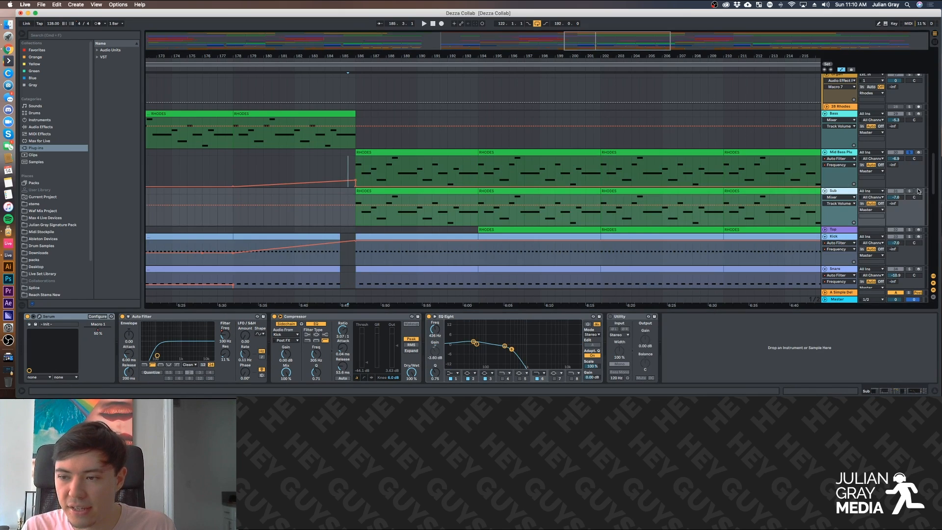
{"action": "left_click", "coordinate": [909, 190]}
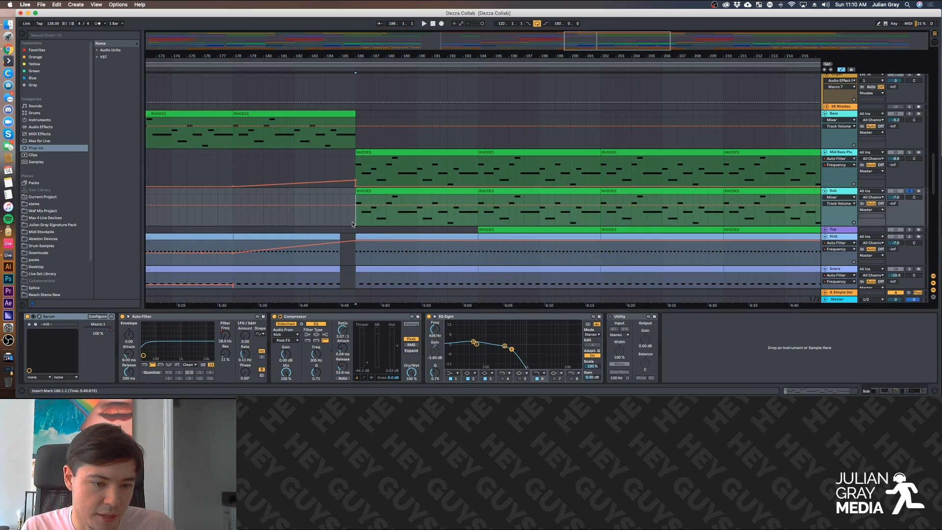
{"action": "key", "text": "space"}
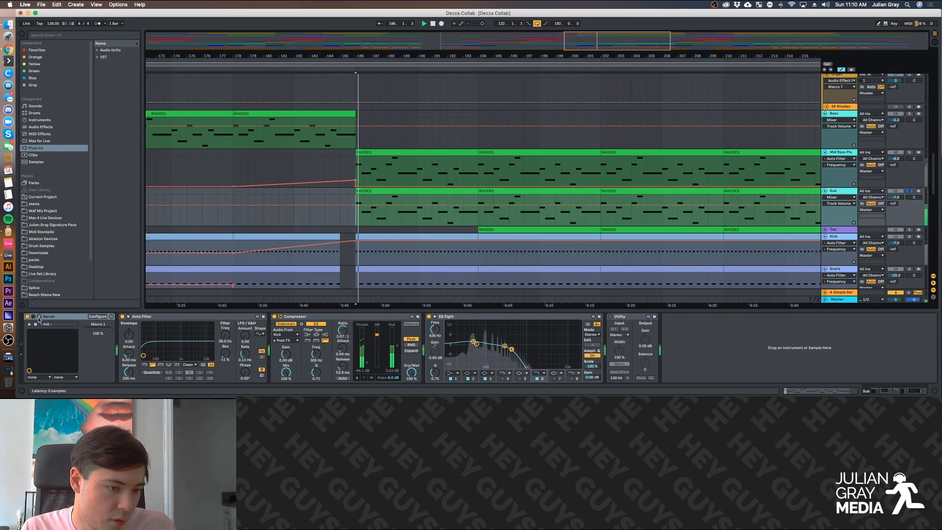
{"action": "left_click", "coordinate": [39, 316]}
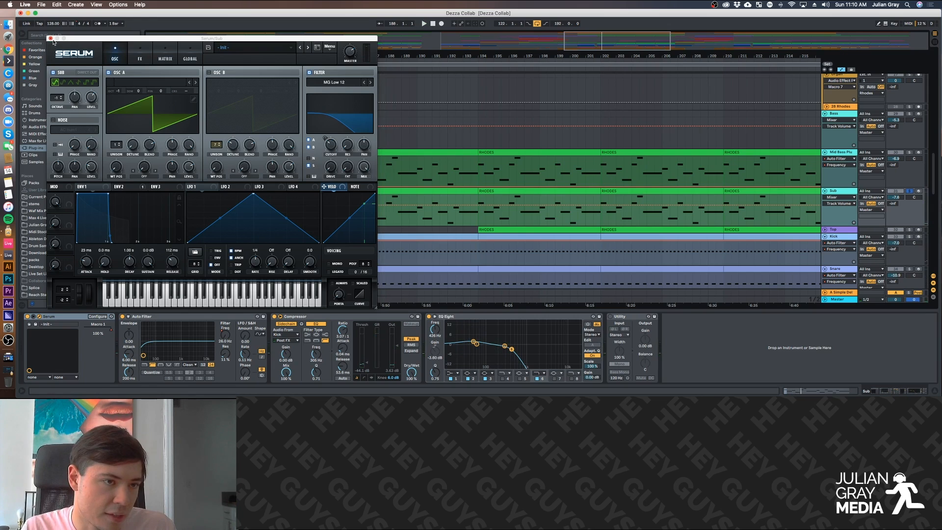
{"action": "left_click", "coordinate": [50, 39]}
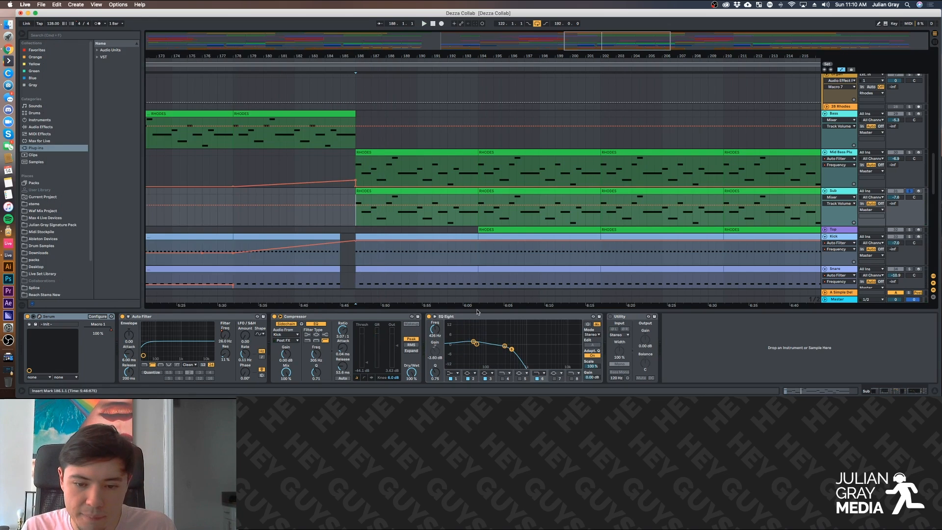
Switch the solo to the Top track, expand its lane and play it from bar 194.
{"action": "scroll", "coordinate": [458, 191], "scroll_direction": "down", "scroll_amount": 3}
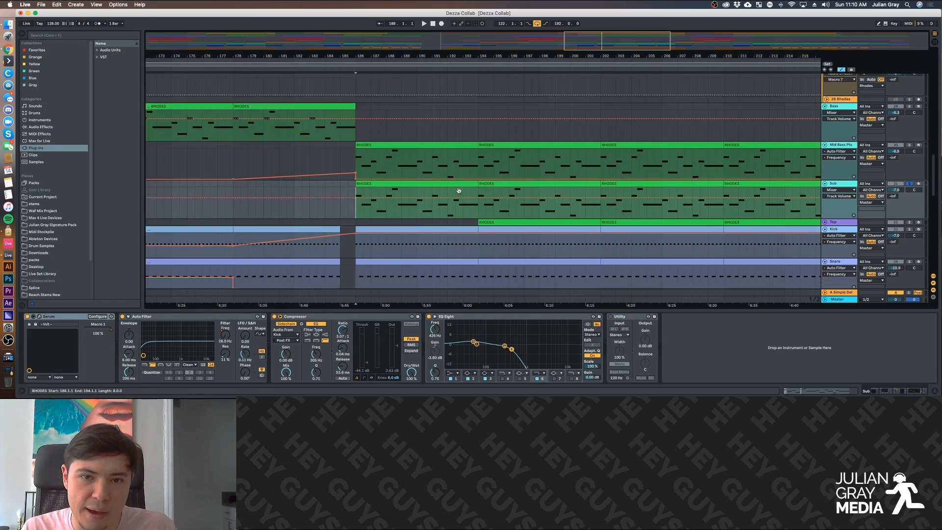
{"action": "key", "text": "minus"}
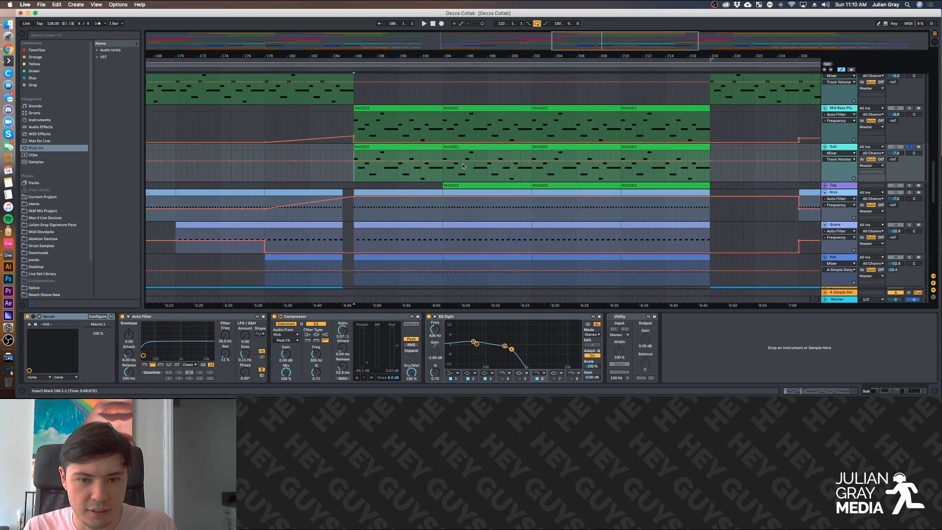
{"action": "left_click", "coordinate": [443, 166]}
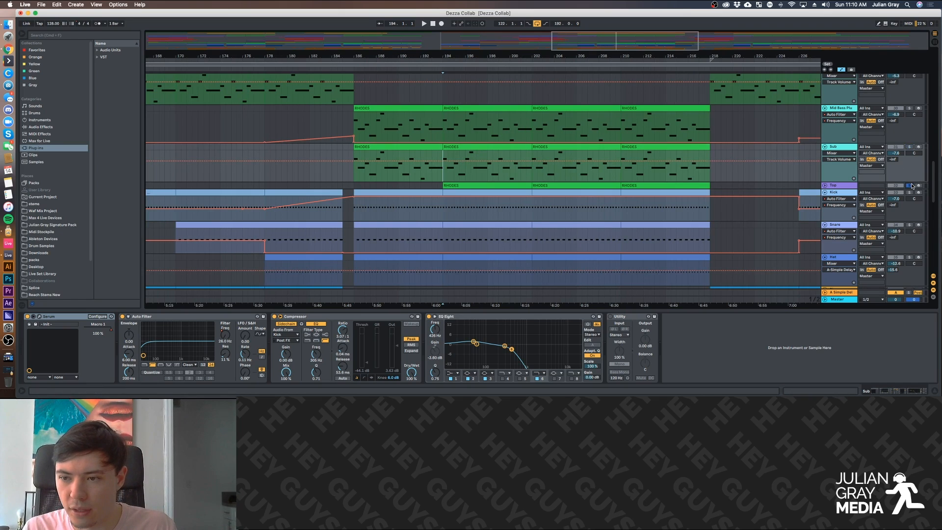
{"action": "left_click", "coordinate": [826, 185]}
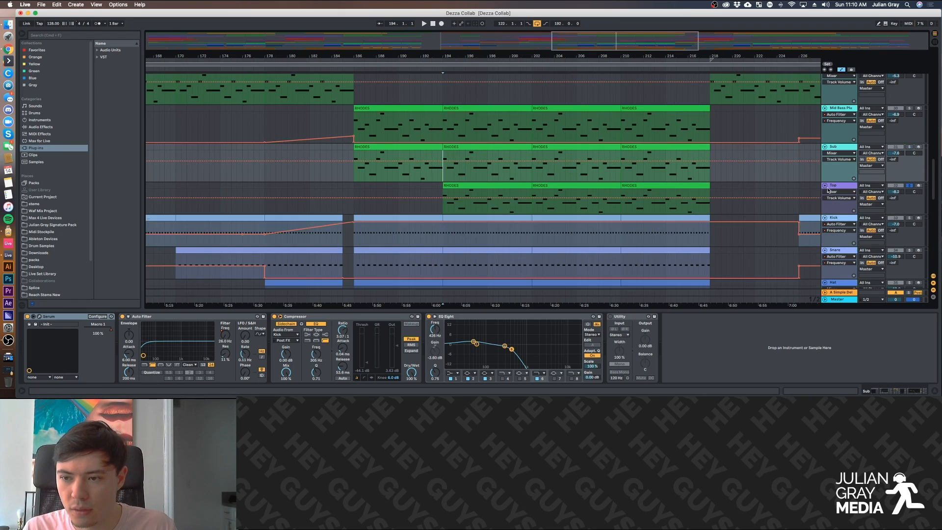
{"action": "left_click", "coordinate": [437, 210]}
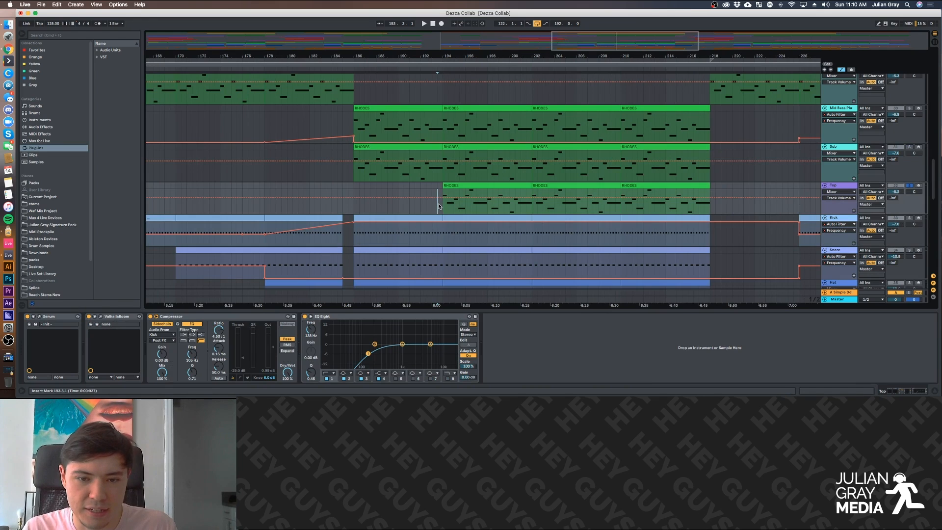
{"action": "key", "text": "space"}
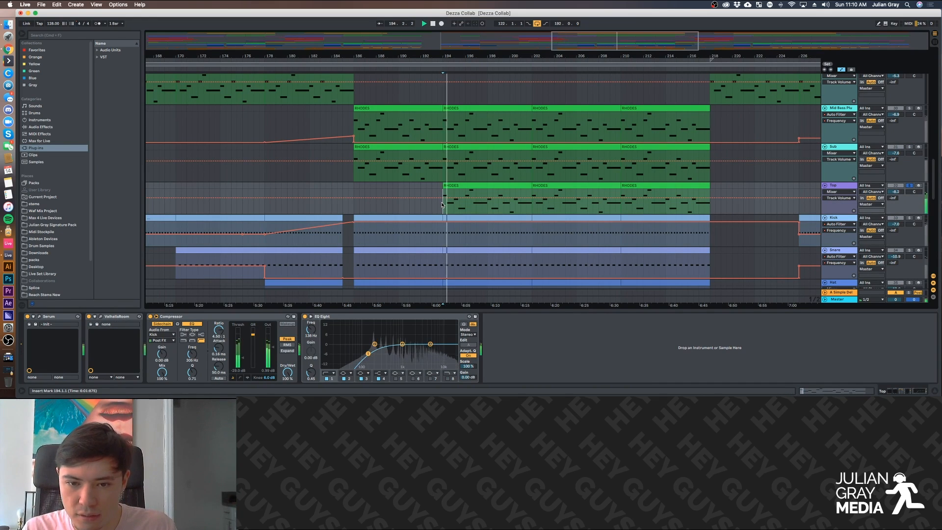
Inspect the Top track's Serum oscillators during playback, stop, and display the Env 2 envelope.
{"action": "left_click", "coordinate": [39, 316]}
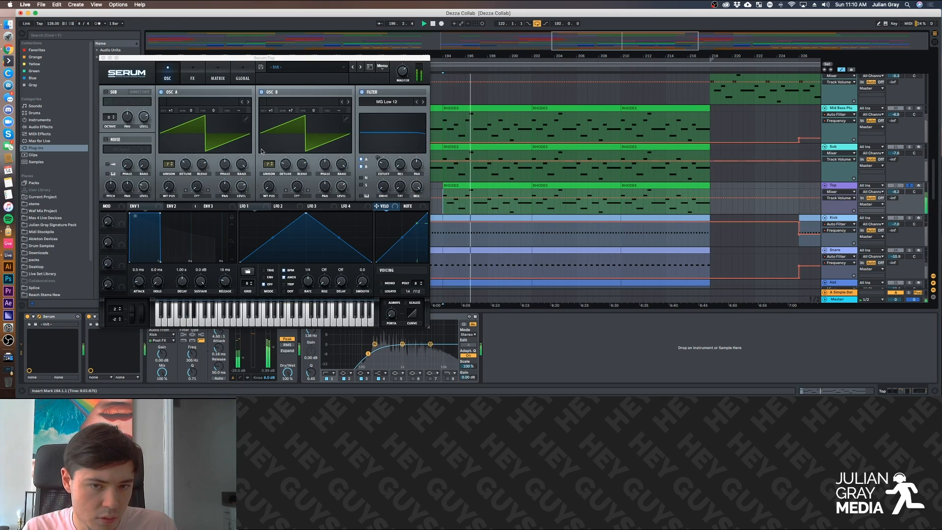
{"action": "left_click_drag", "start_coordinate": [292, 58], "coordinate": [285, 63]}
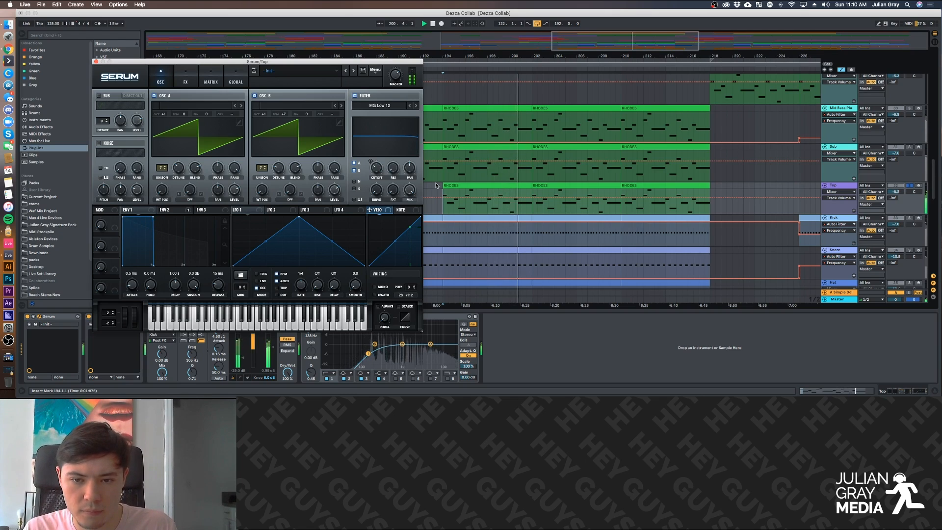
{"action": "key", "text": "space"}
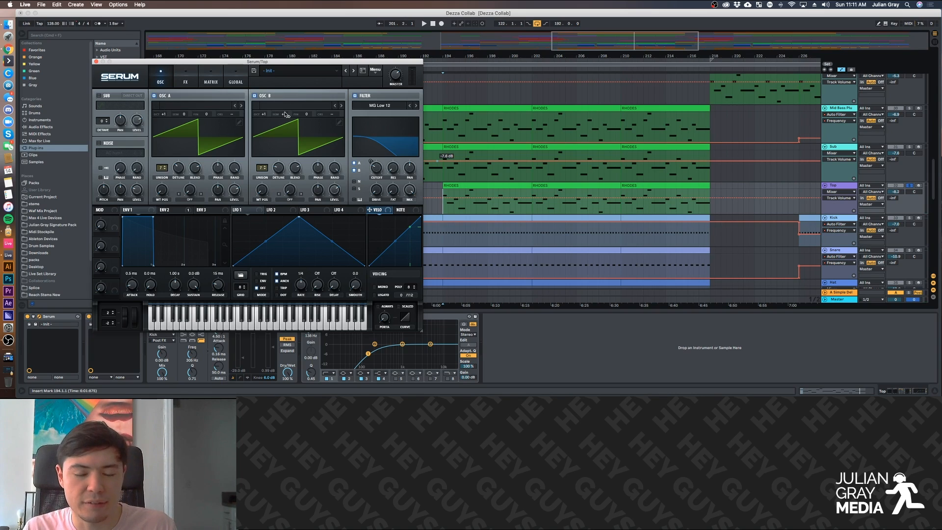
{"action": "left_click_drag", "start_coordinate": [286, 115], "coordinate": [290, 144]}
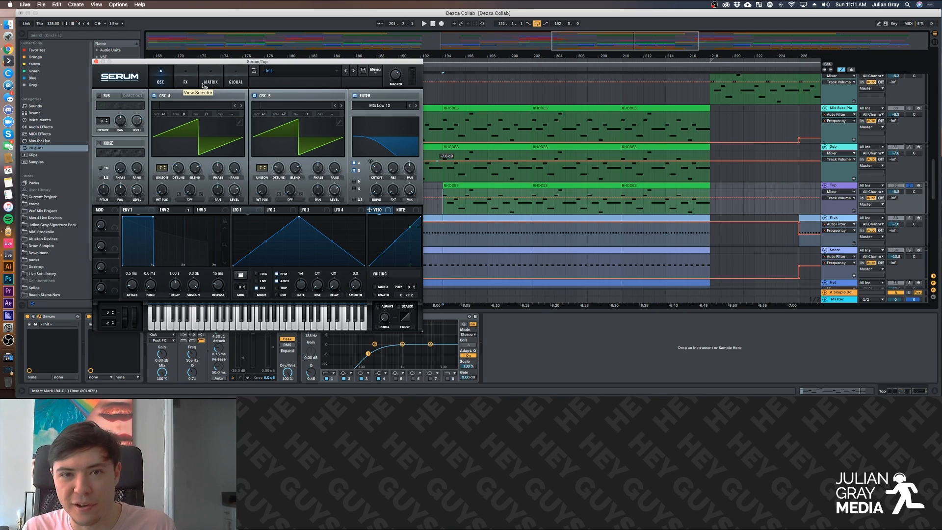
{"action": "left_click", "coordinate": [182, 210]}
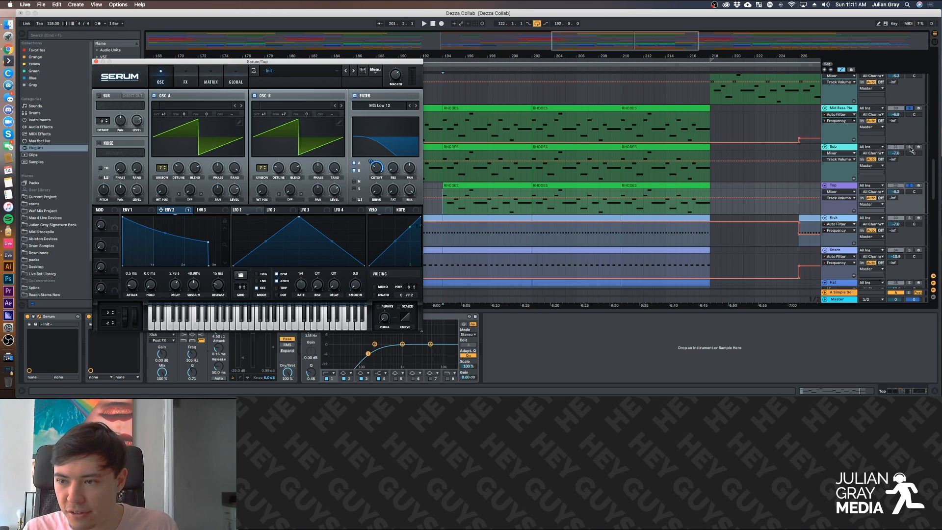
Solo the Mid Bass Pluck, Sub and Top tracks together and audition the combined bass layers from bar 194.
{"action": "left_click", "coordinate": [442, 129]}
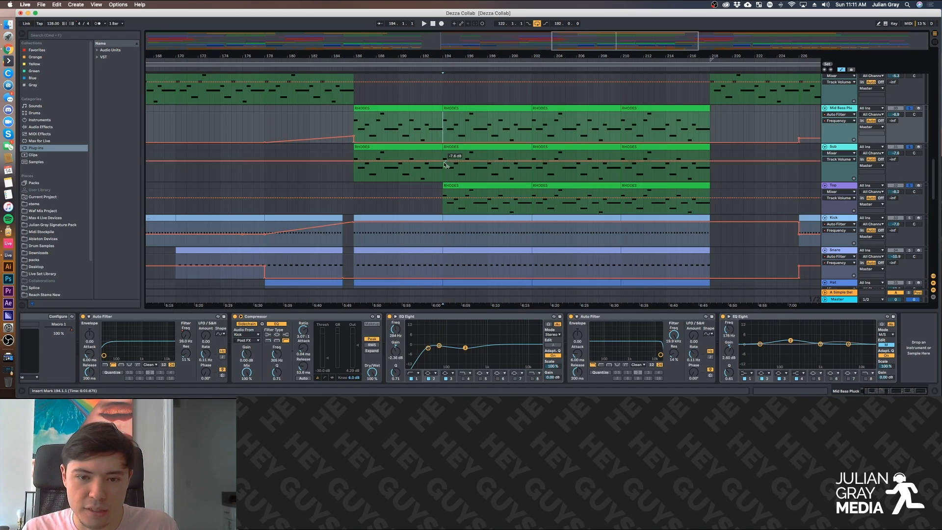
{"action": "left_click", "coordinate": [442, 122]}
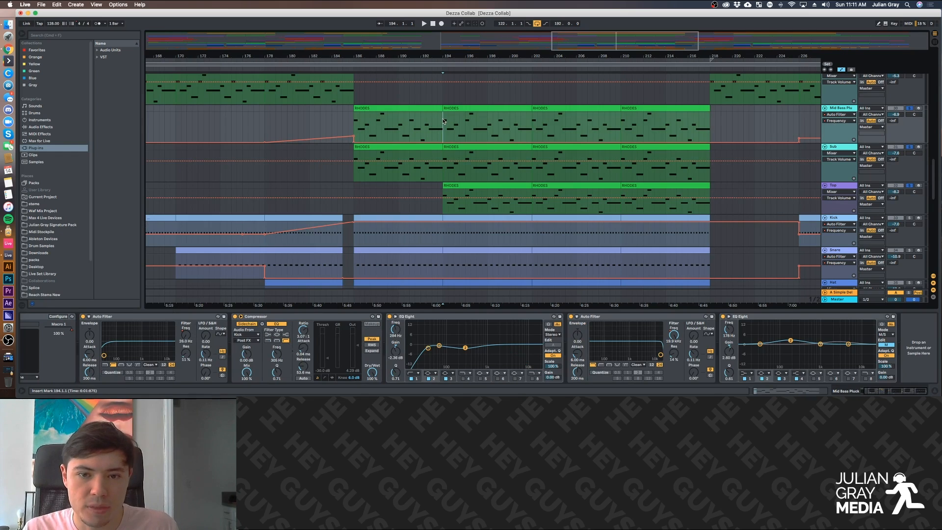
{"action": "key", "text": "space"}
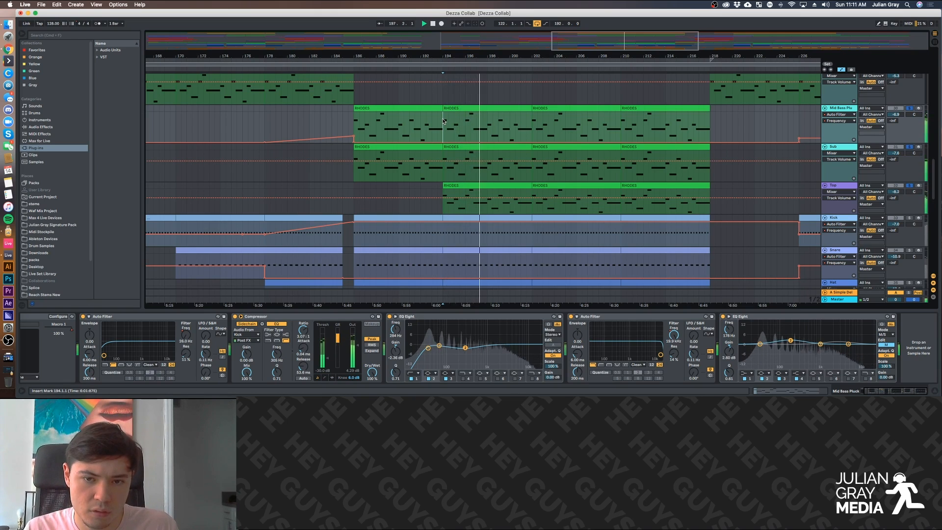
{"action": "scroll", "coordinate": [495, 139], "scroll_direction": "down", "scroll_amount": 2}
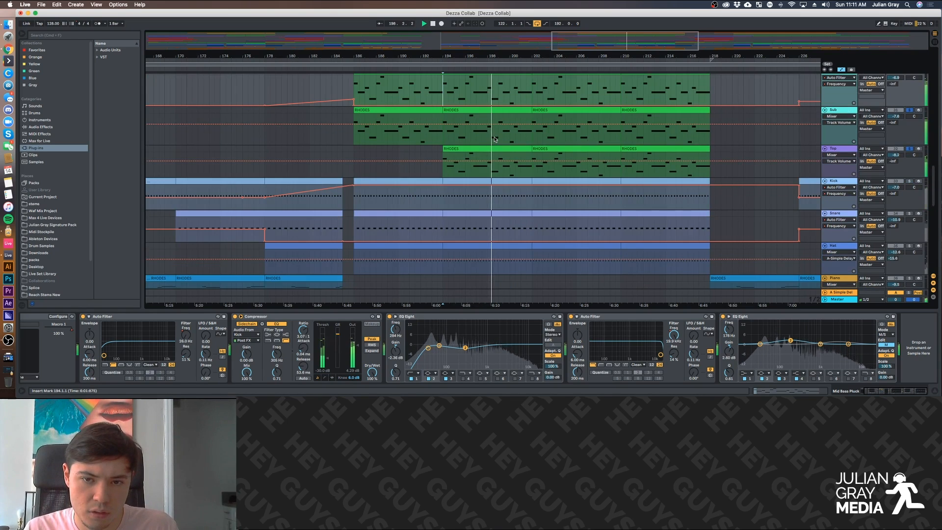
{"action": "scroll", "coordinate": [494, 139], "scroll_direction": "up", "scroll_amount": 1}
{"action": "scroll", "coordinate": [494, 139], "scroll_direction": "down", "scroll_amount": 1}
{"action": "scroll", "coordinate": [494, 139], "scroll_direction": "up", "scroll_amount": 1}
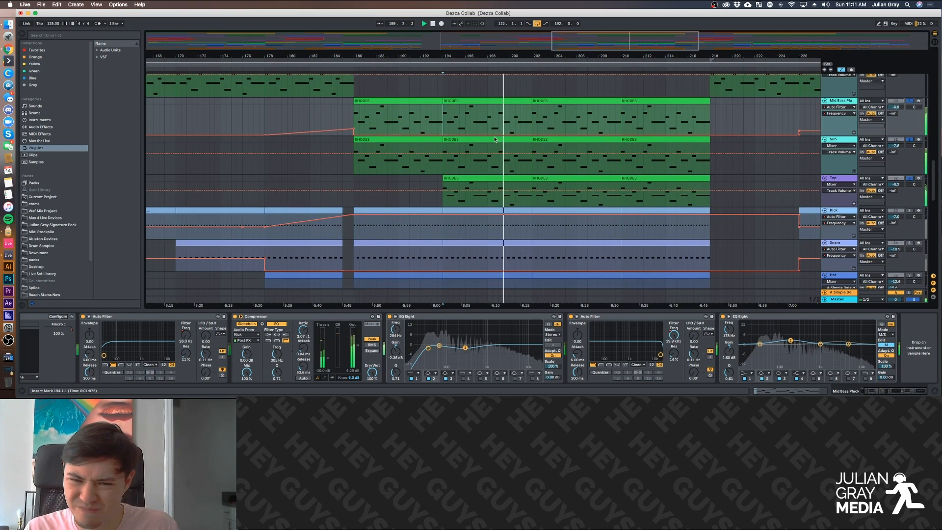
{"action": "left_click", "coordinate": [499, 127]}
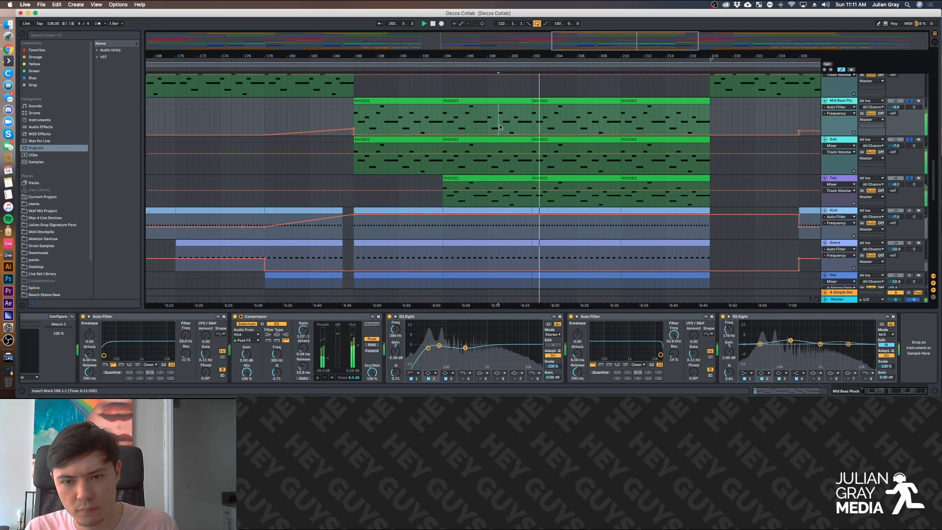
{"action": "left_click", "coordinate": [532, 124]}
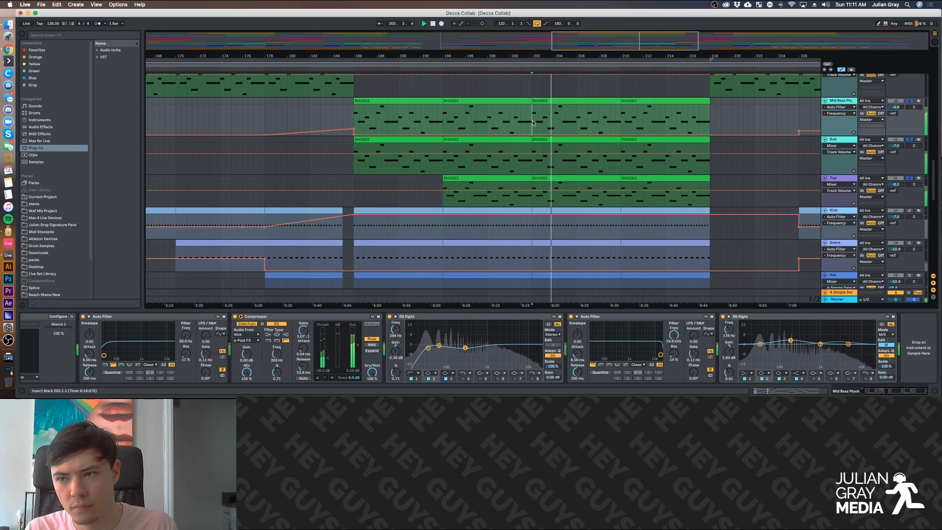
{"action": "key", "text": "space"}
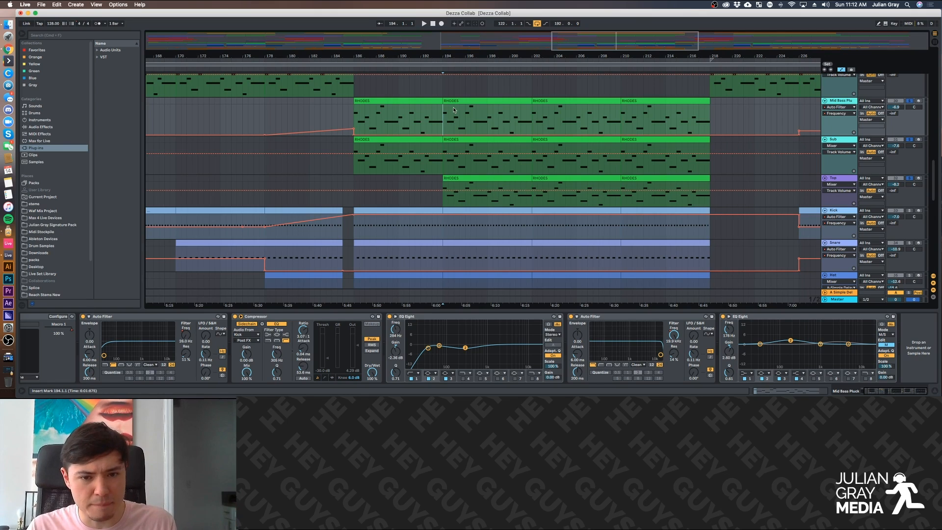
Clear the solos, show the arrangement from bar 122 to 314, and play the full mix from bar 122.
{"action": "scroll", "coordinate": [892, 161], "scroll_direction": "down", "scroll_amount": 2}
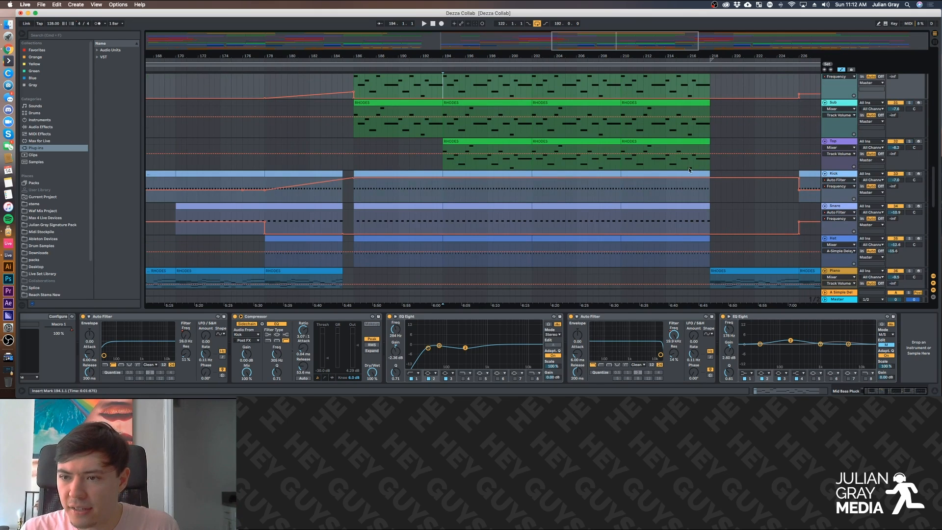
{"action": "scroll", "coordinate": [689, 170], "scroll_direction": "down", "scroll_amount": 12}
{"action": "scroll", "coordinate": [688, 171], "scroll_direction": "up", "scroll_amount": 4}
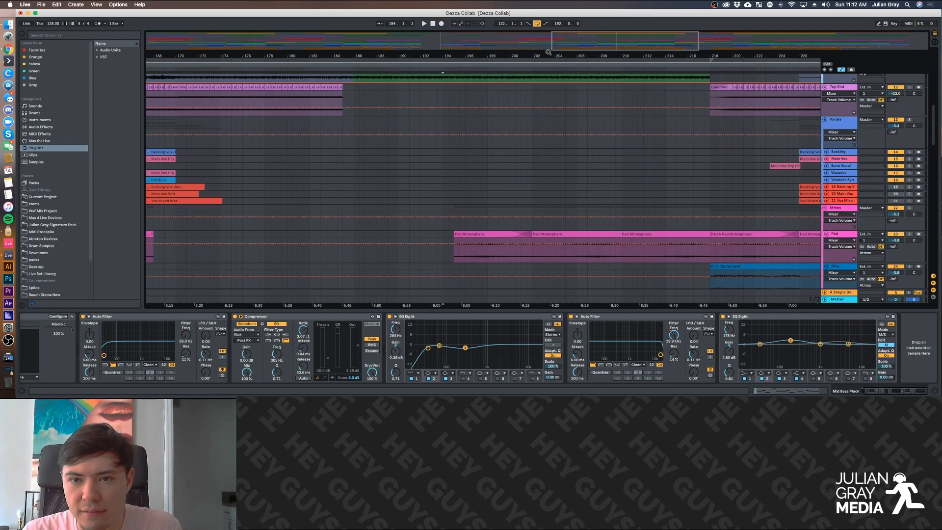
{"action": "left_click_drag", "start_coordinate": [578, 46], "coordinate": [578, 19]}
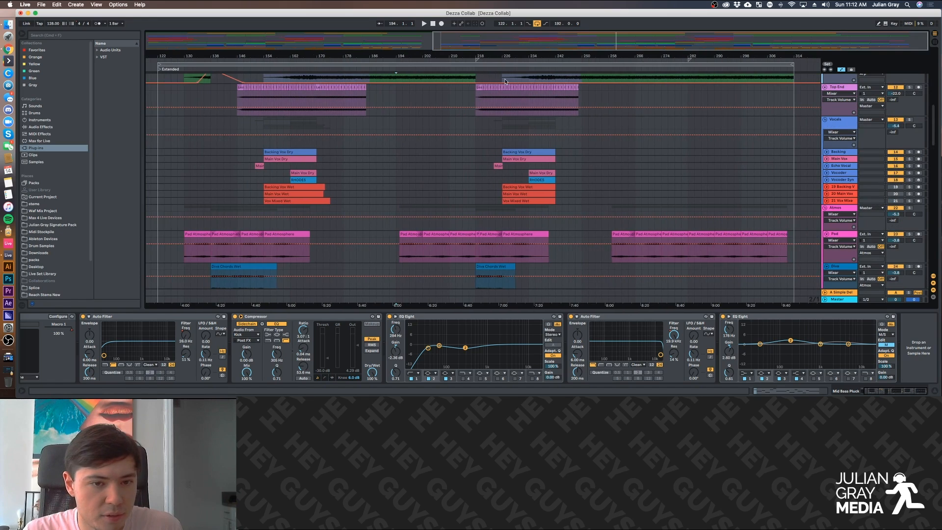
{"action": "scroll", "coordinate": [318, 178], "scroll_direction": "up", "scroll_amount": 8}
{"action": "scroll", "coordinate": [318, 178], "scroll_direction": "down", "scroll_amount": 4}
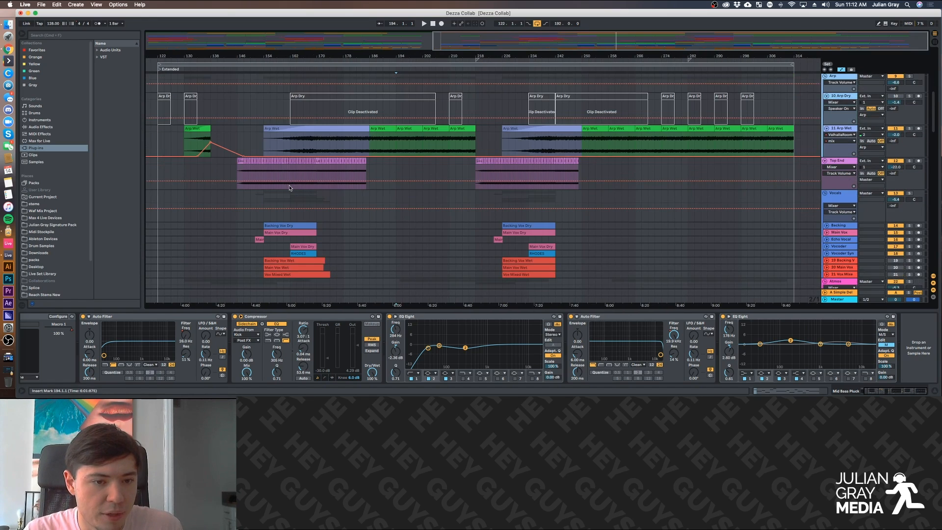
{"action": "left_click", "coordinate": [188, 143]}
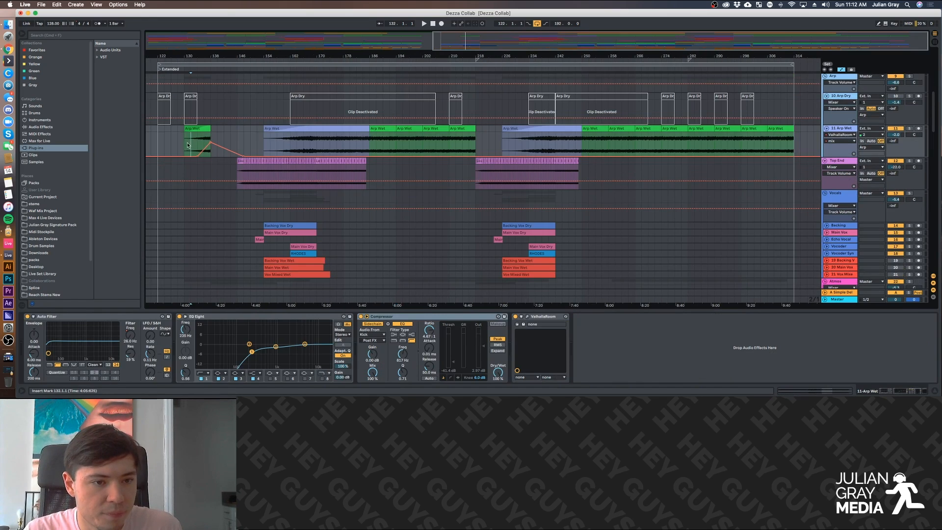
{"action": "left_click", "coordinate": [161, 145]}
{"action": "key", "text": "space"}
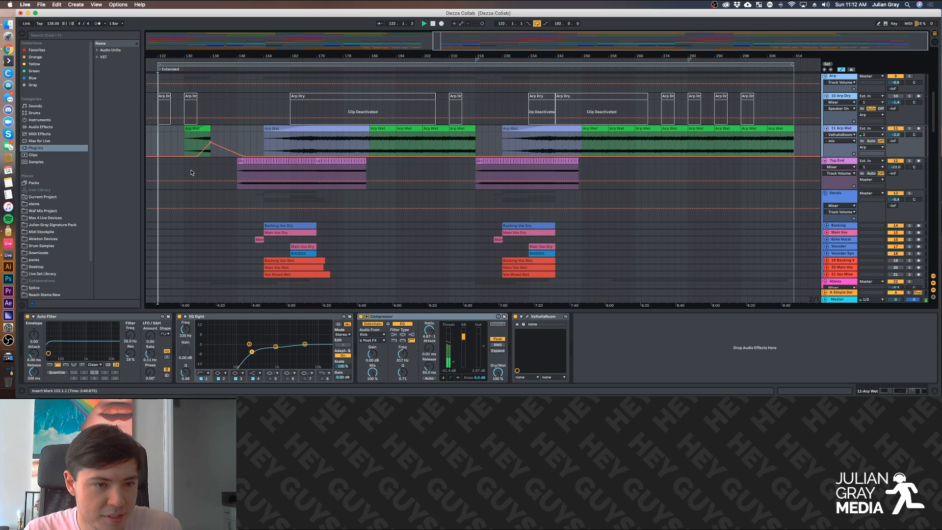
Look through the track layers during playback and select the Noise track at bar 130 to show its devices.
{"action": "scroll", "coordinate": [191, 172], "scroll_direction": "up", "scroll_amount": 8}
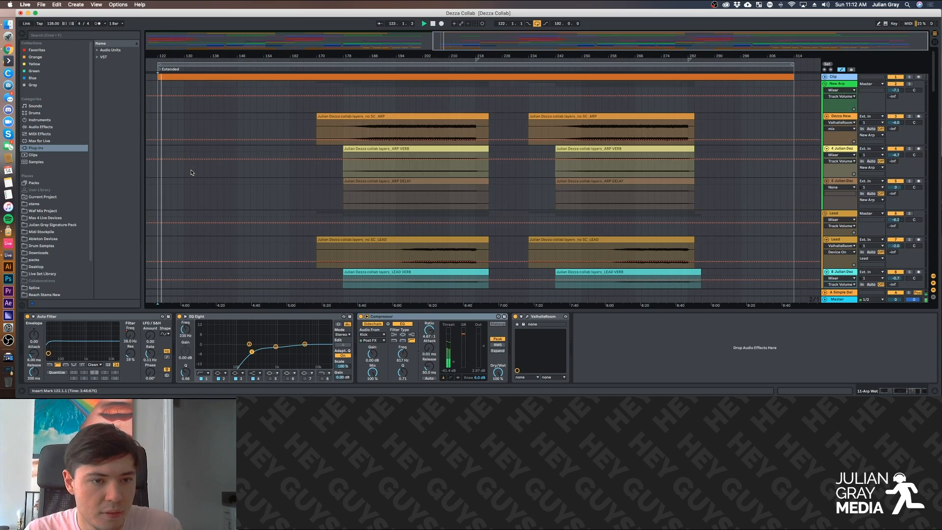
{"action": "scroll", "coordinate": [191, 172], "scroll_direction": "down", "scroll_amount": 15}
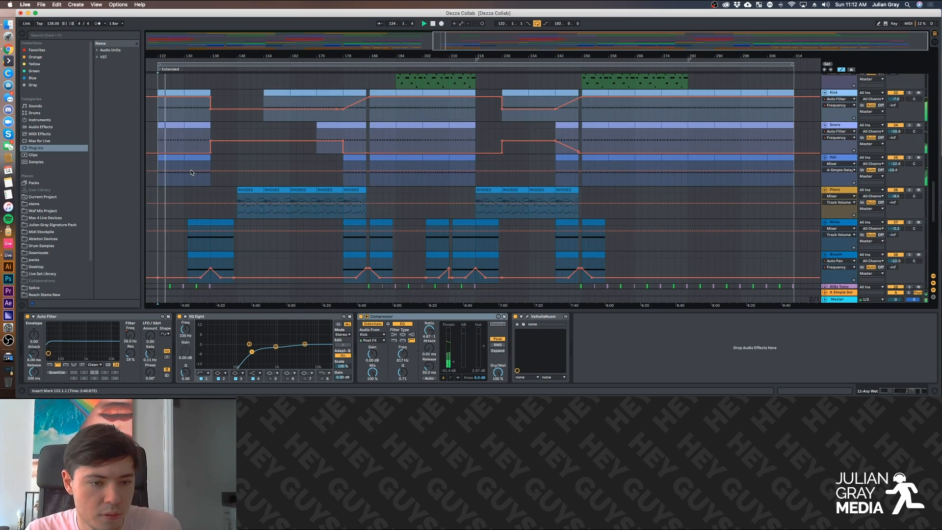
{"action": "scroll", "coordinate": [191, 172], "scroll_direction": "down", "scroll_amount": 1}
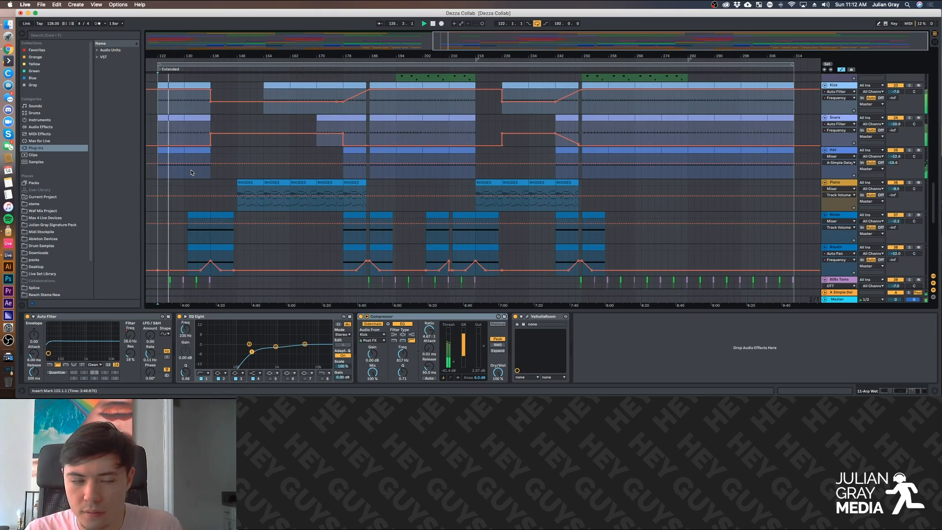
{"action": "scroll", "coordinate": [191, 172], "scroll_direction": "down", "scroll_amount": 5}
{"action": "scroll", "coordinate": [192, 173], "scroll_direction": "down", "scroll_amount": 9}
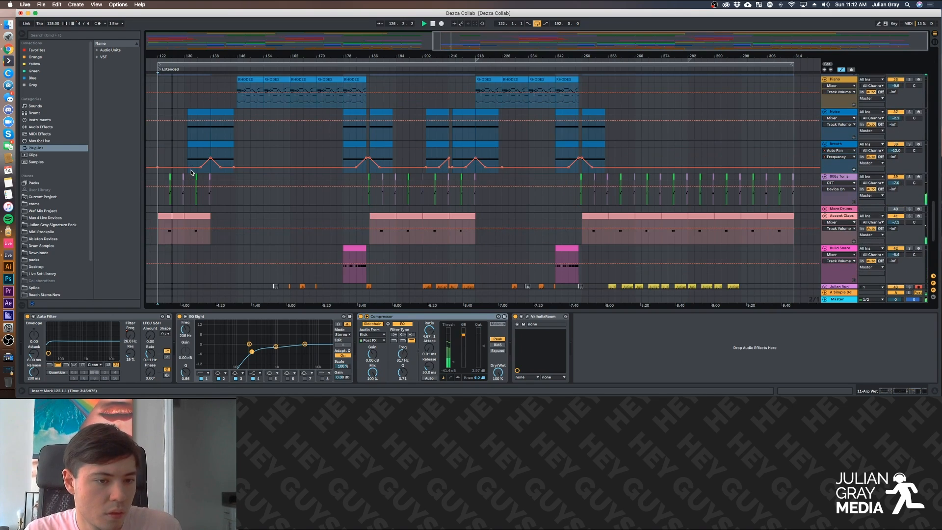
{"action": "left_click", "coordinate": [184, 131]}
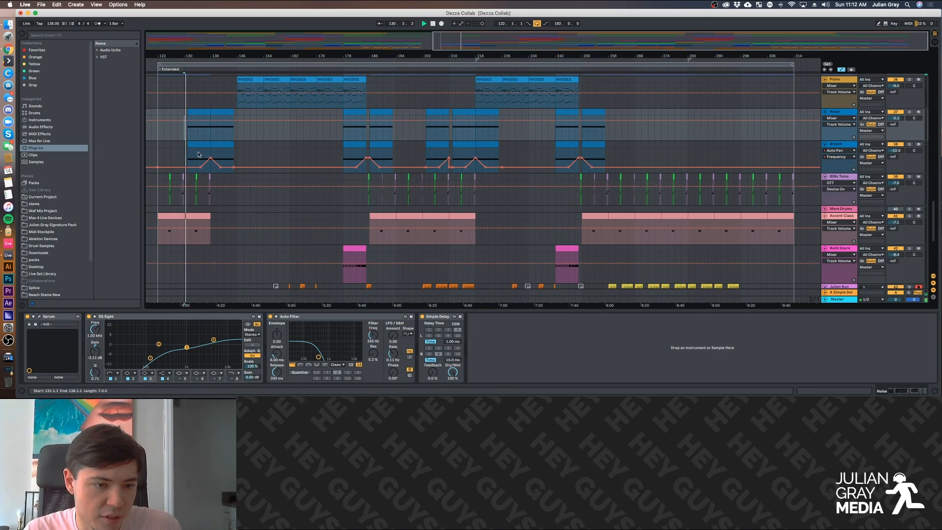
Play the full mix from bar 130 and select the Shaker track to show its EQ Eight.
{"action": "scroll", "coordinate": [198, 155], "scroll_direction": "down", "scroll_amount": 15}
{"action": "scroll", "coordinate": [198, 155], "scroll_direction": "down", "scroll_amount": 5}
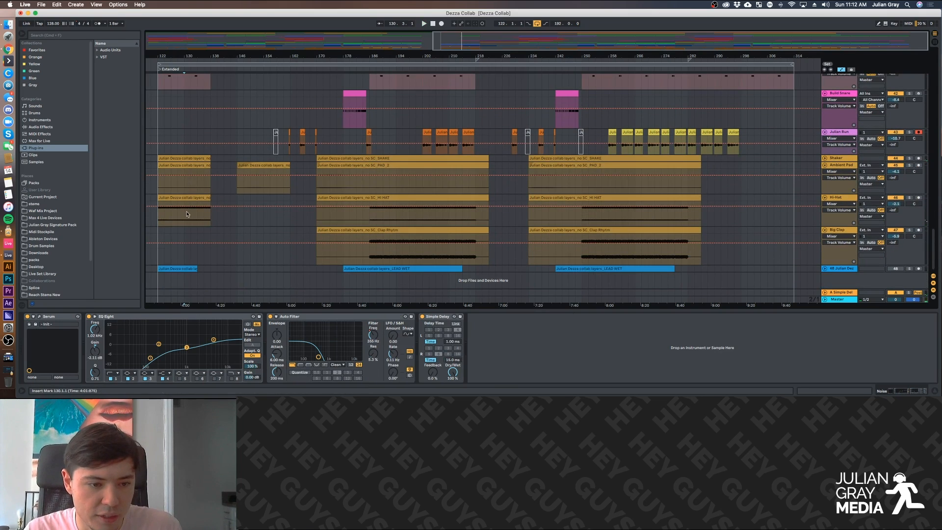
{"action": "key", "text": "space"}
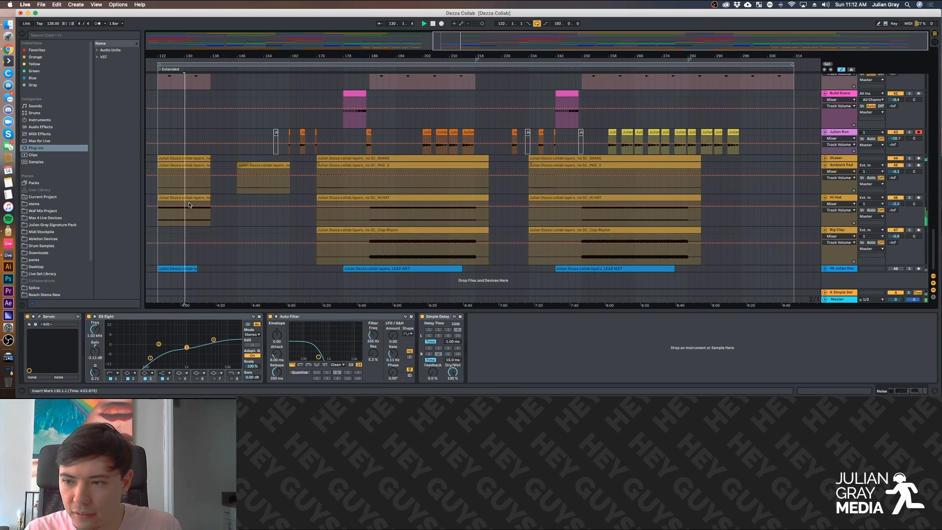
{"action": "left_click", "coordinate": [832, 158]}
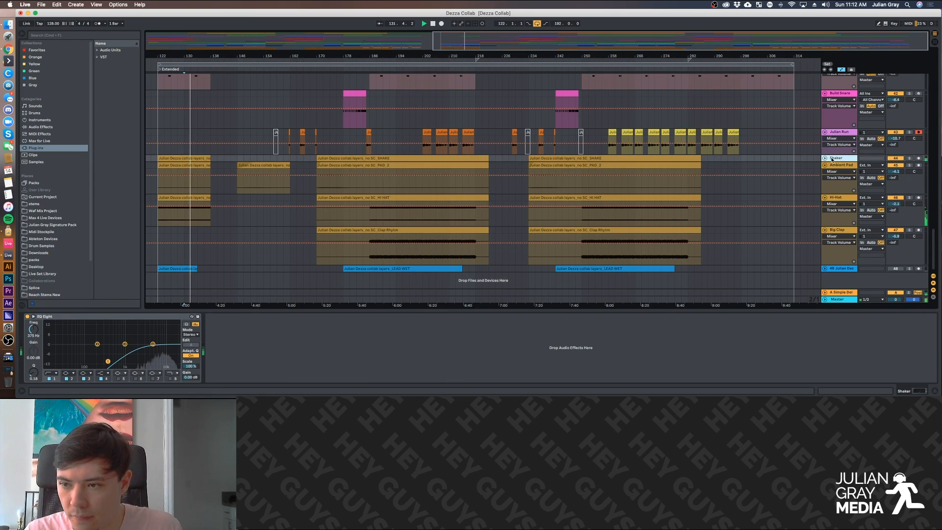
Look through the arp, vocal, atmosphere and bass layers during playback, and select the Organ track at bar 154 to show its devices.
{"action": "scroll", "coordinate": [832, 158], "scroll_direction": "up", "scroll_amount": 20}
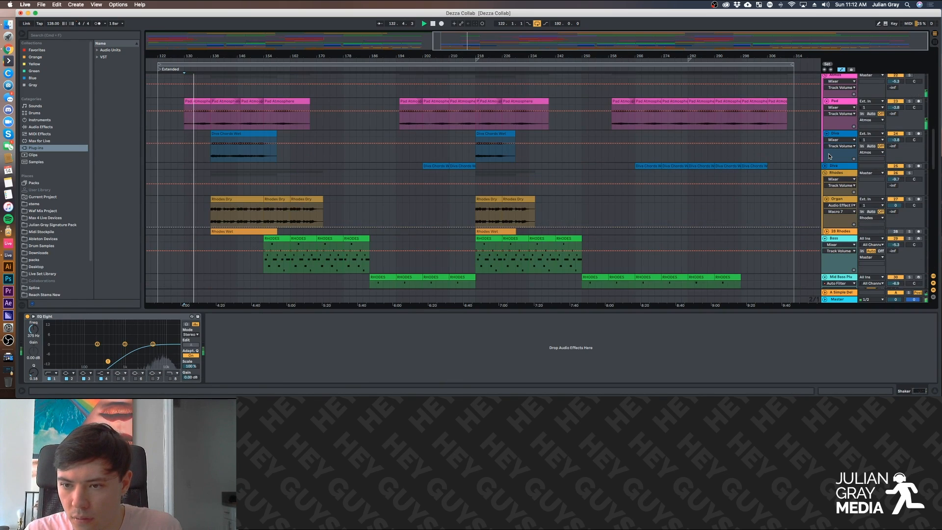
{"action": "scroll", "coordinate": [829, 156], "scroll_direction": "up", "scroll_amount": 15}
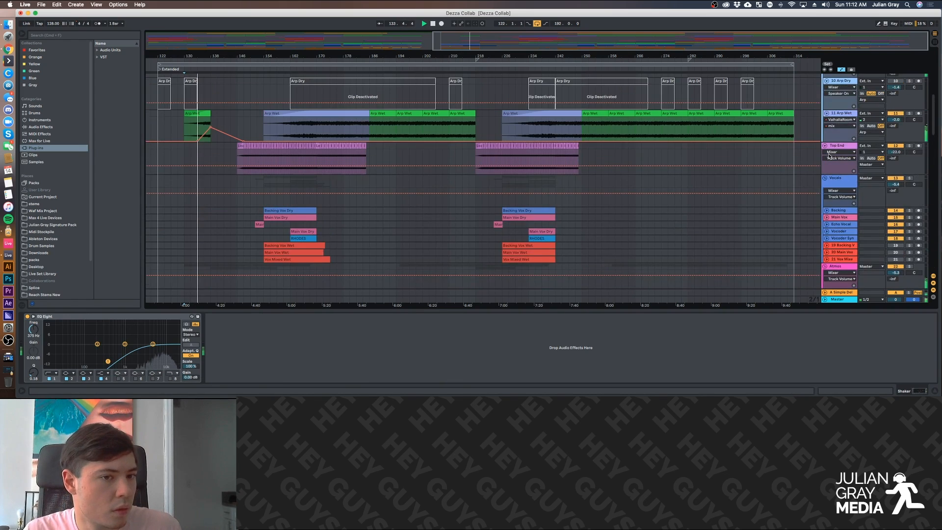
{"action": "scroll", "coordinate": [829, 156], "scroll_direction": "down", "scroll_amount": 8}
{"action": "scroll", "coordinate": [829, 156], "scroll_direction": "up", "scroll_amount": 8}
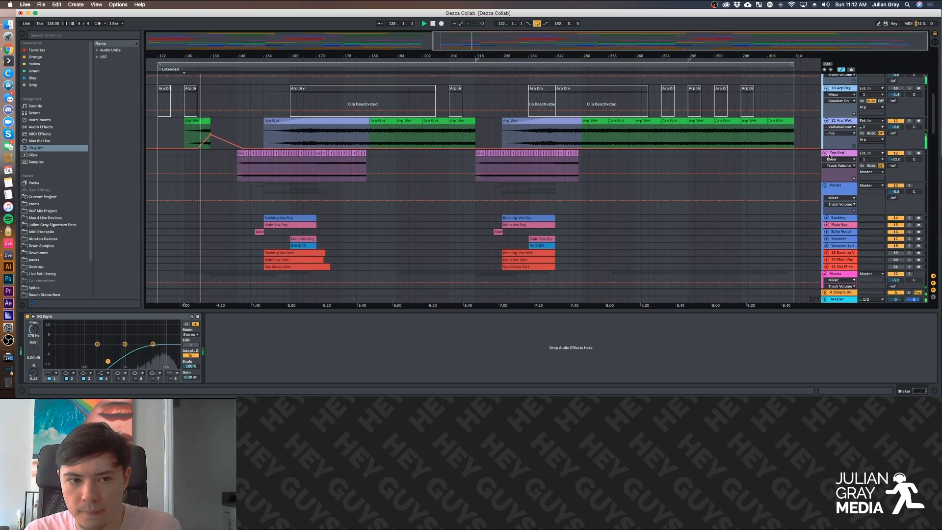
{"action": "scroll", "coordinate": [829, 156], "scroll_direction": "up", "scroll_amount": 1}
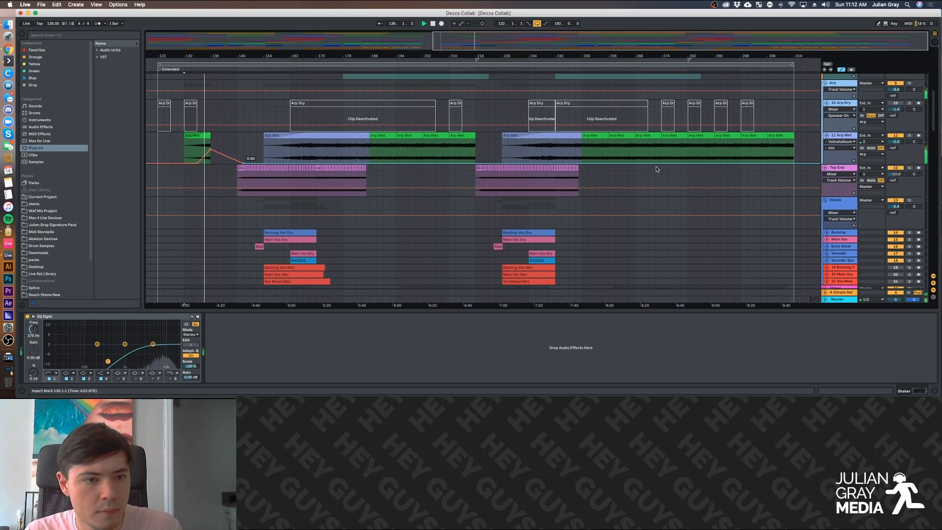
{"action": "scroll", "coordinate": [657, 169], "scroll_direction": "down", "scroll_amount": 10}
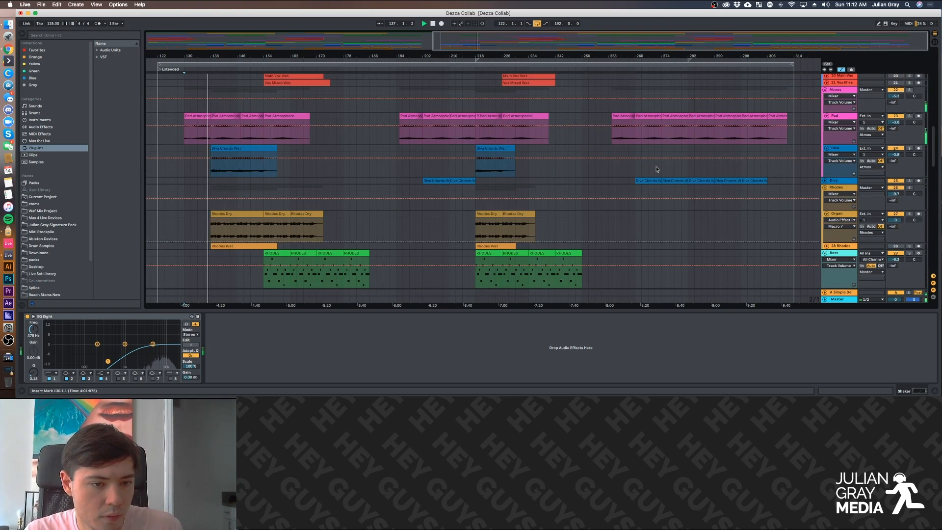
{"action": "scroll", "coordinate": [657, 169], "scroll_direction": "down", "scroll_amount": 3}
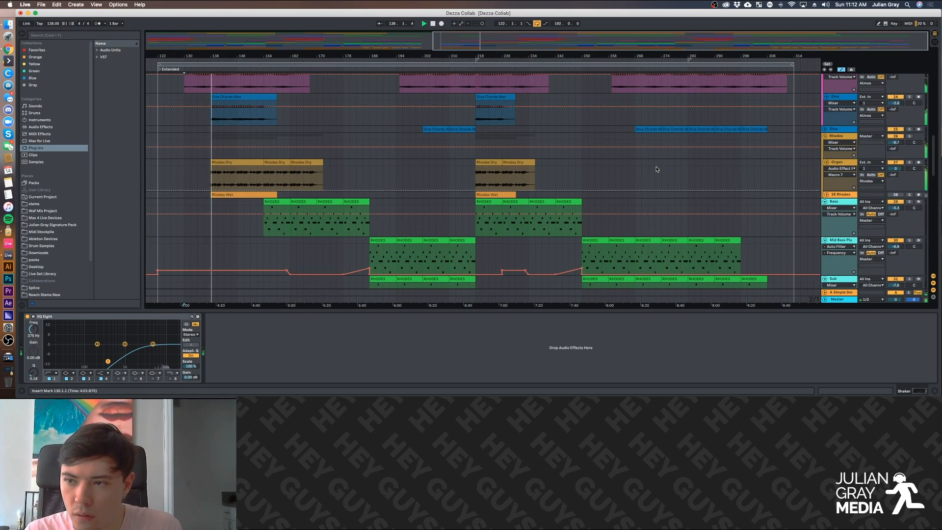
{"action": "scroll", "coordinate": [656, 169], "scroll_direction": "down", "scroll_amount": 5}
{"action": "left_click", "coordinate": [213, 90]}
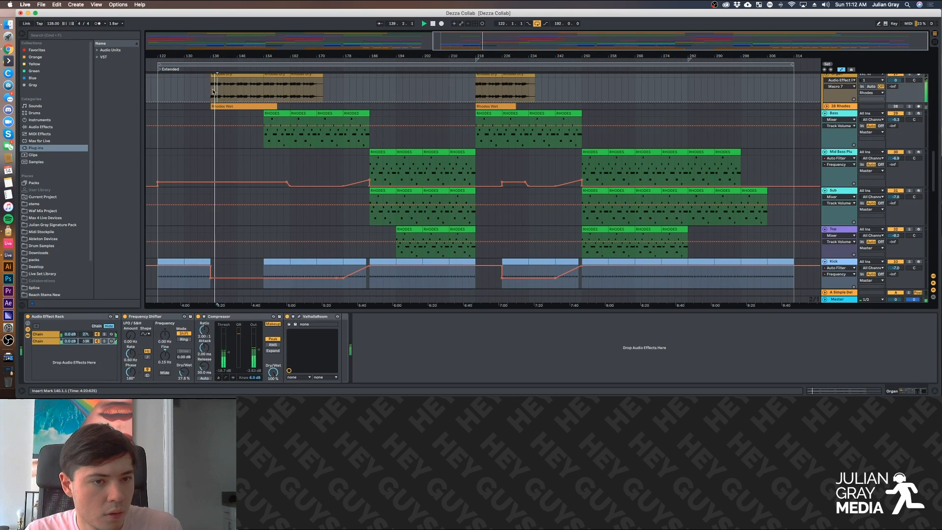
{"action": "left_click", "coordinate": [263, 93]}
Select the Pad track around its atmosphere clips and restart playback from bar 154.
{"action": "scroll", "coordinate": [264, 94], "scroll_direction": "up", "scroll_amount": 4}
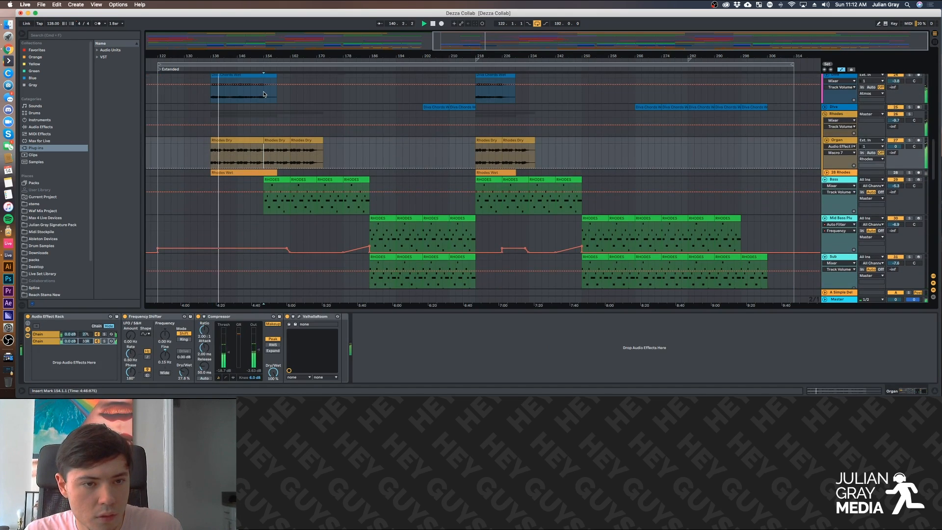
{"action": "scroll", "coordinate": [264, 96], "scroll_direction": "up", "scroll_amount": 5}
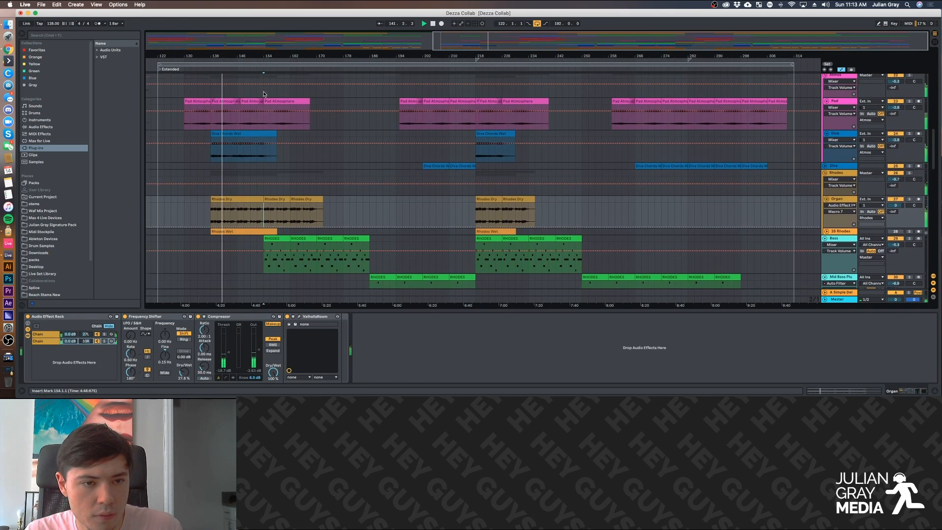
{"action": "left_click", "coordinate": [243, 138]}
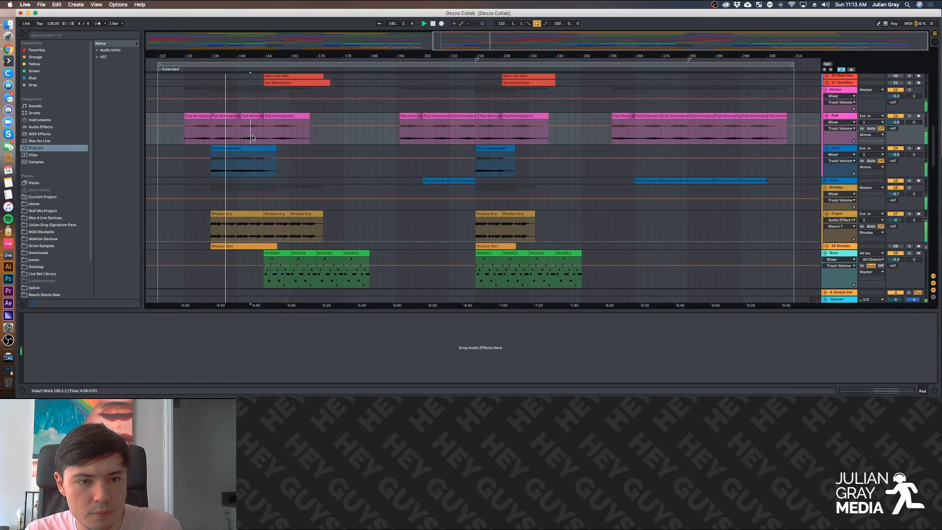
{"action": "left_click", "coordinate": [256, 137]}
{"action": "left_click", "coordinate": [263, 136]}
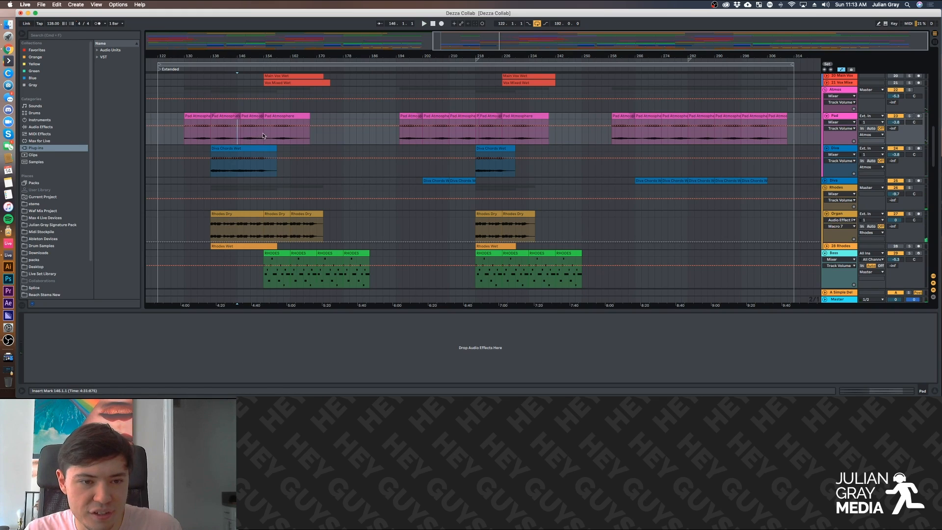
{"action": "left_click", "coordinate": [263, 136]}
{"action": "key", "text": "space"}
Show the vocal layers during playback and select the Echo Vocal Reverse track at bar 170 to show its Compressor.
{"action": "scroll", "coordinate": [264, 136], "scroll_direction": "up", "scroll_amount": 4}
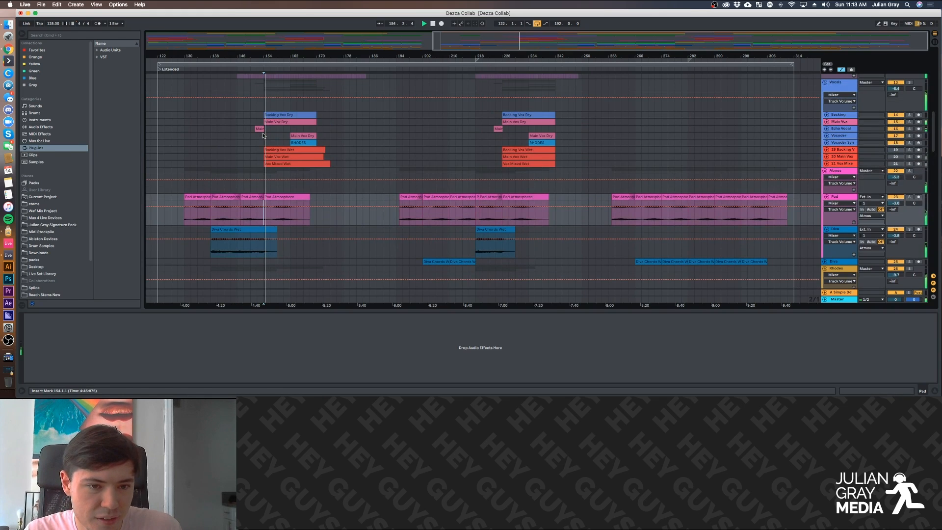
{"action": "left_click", "coordinate": [263, 136]}
{"action": "left_click", "coordinate": [315, 130]}
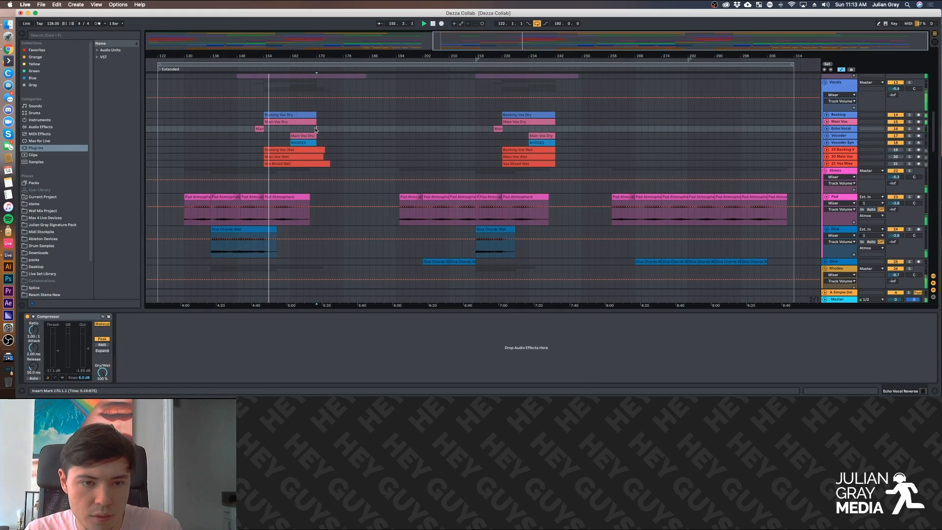
Show the Arp Wet track's effect chain and audition the end of the build-up from bar 184.
{"action": "scroll", "coordinate": [315, 129], "scroll_direction": "up", "scroll_amount": 5}
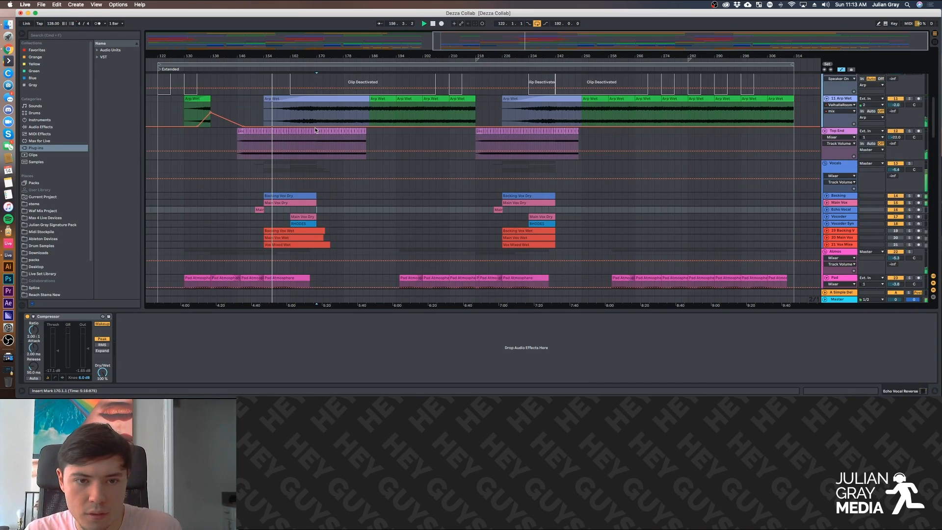
{"action": "left_click", "coordinate": [315, 142]}
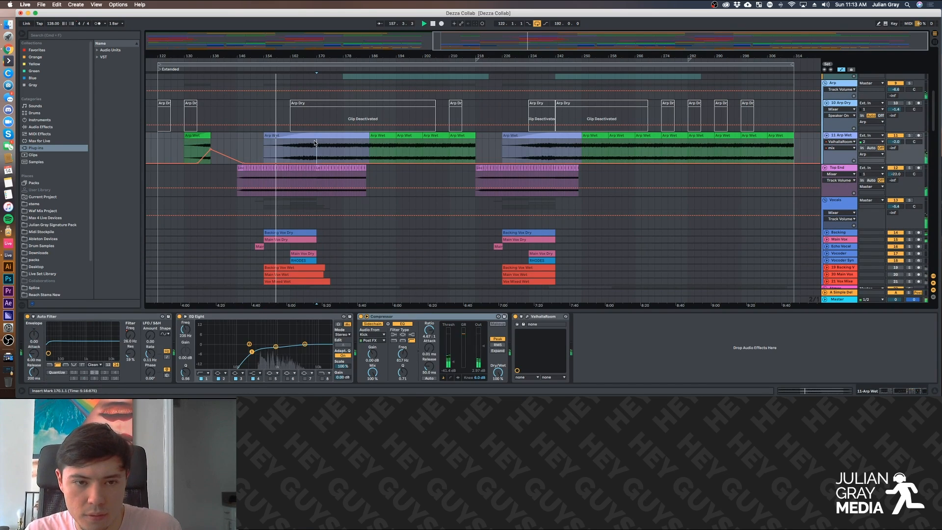
{"action": "left_click", "coordinate": [363, 149]}
{"action": "scroll", "coordinate": [363, 150], "scroll_direction": "up", "scroll_amount": 1}
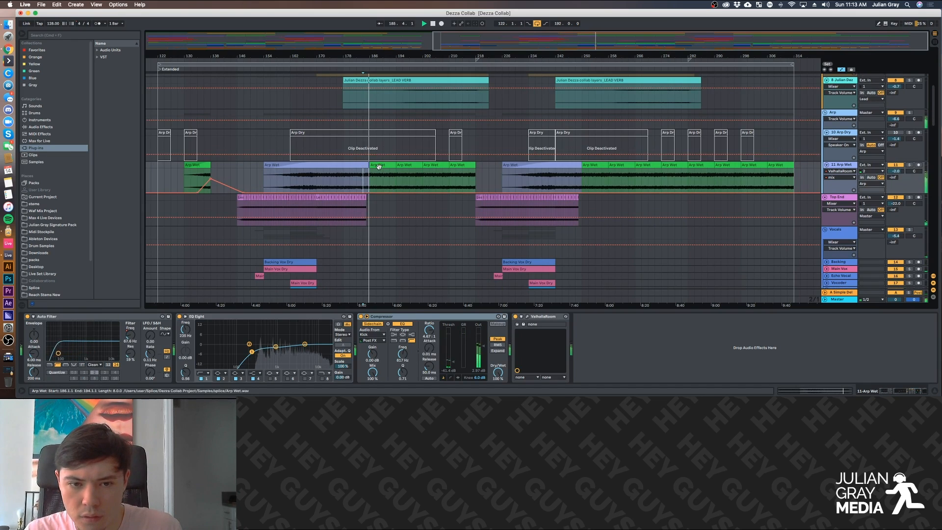
Stop playback, mark the start of the drop at bar 186 on Arp Wet, and audition the transition around bar 218.
{"action": "scroll", "coordinate": [372, 172], "scroll_direction": "down", "scroll_amount": 3}
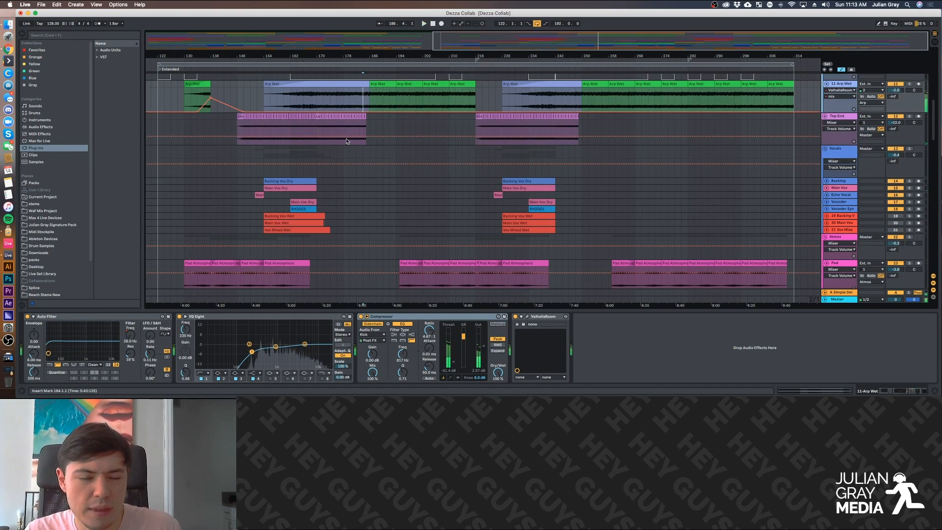
{"action": "left_click", "coordinate": [372, 107]}
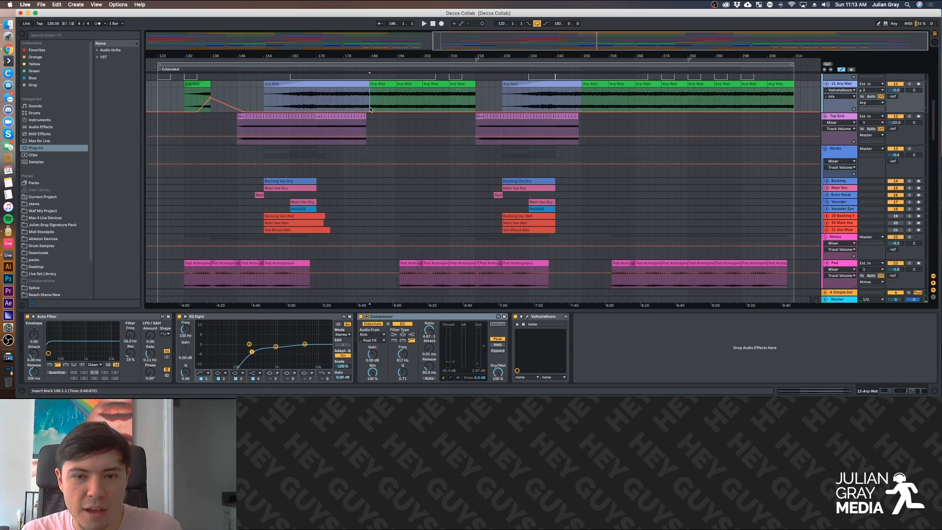
{"action": "scroll", "coordinate": [426, 125], "scroll_direction": "up", "scroll_amount": 1}
{"action": "left_click", "coordinate": [455, 119]}
{"action": "key", "text": "space"}
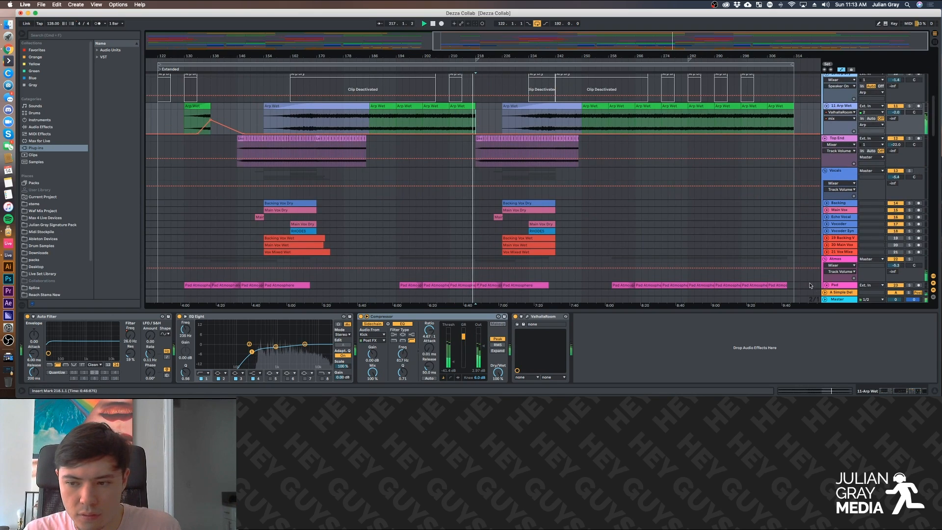
Show the Master track's Auto Filter frequency automation and audition its dip from bar 196.
{"action": "left_click", "coordinate": [829, 299]}
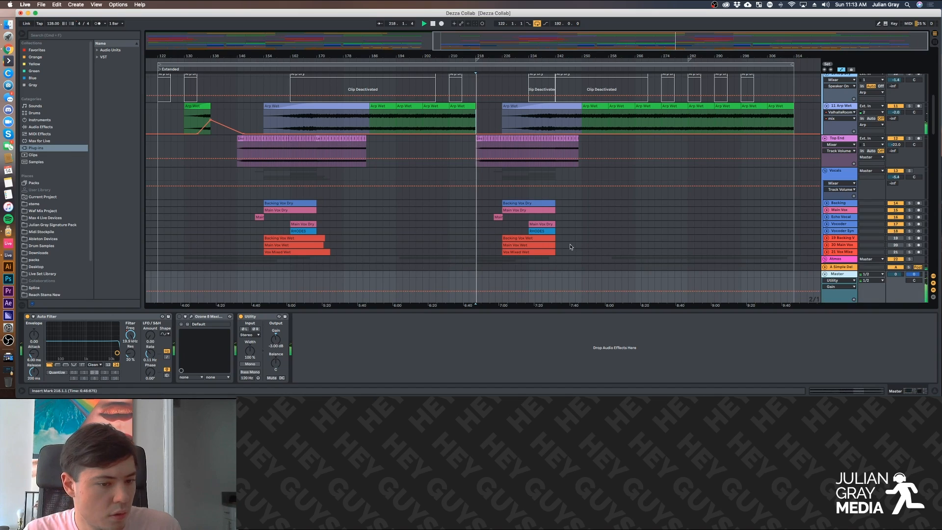
{"action": "left_click", "coordinate": [132, 332]}
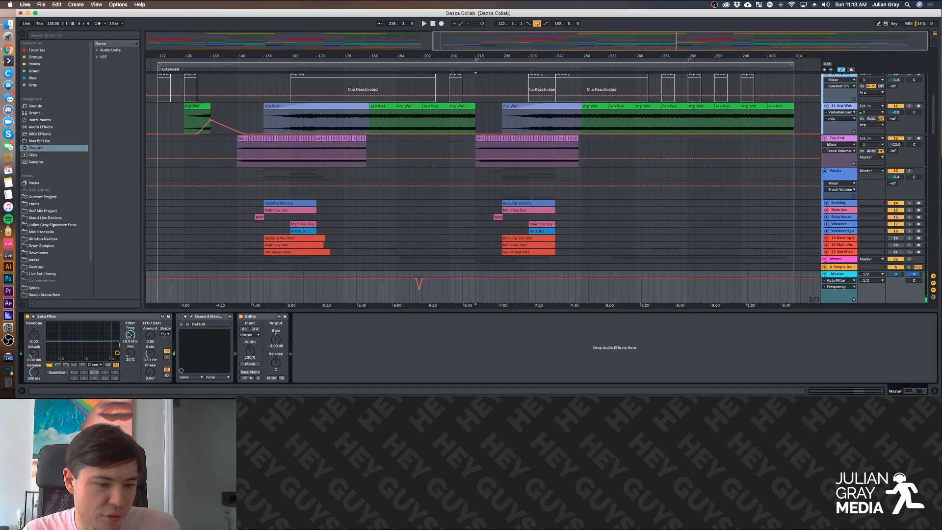
{"action": "left_click", "coordinate": [414, 209]}
{"action": "key", "text": "space"}
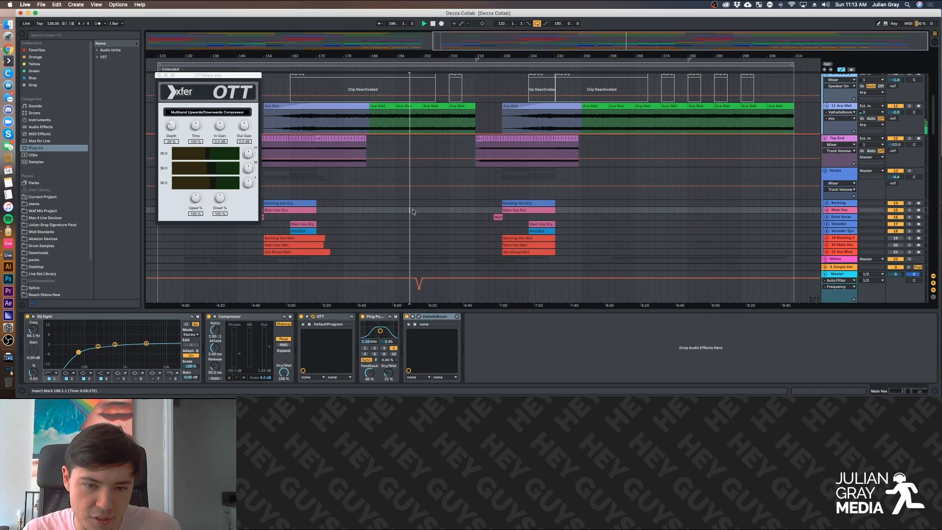
{"action": "left_click", "coordinate": [407, 284]}
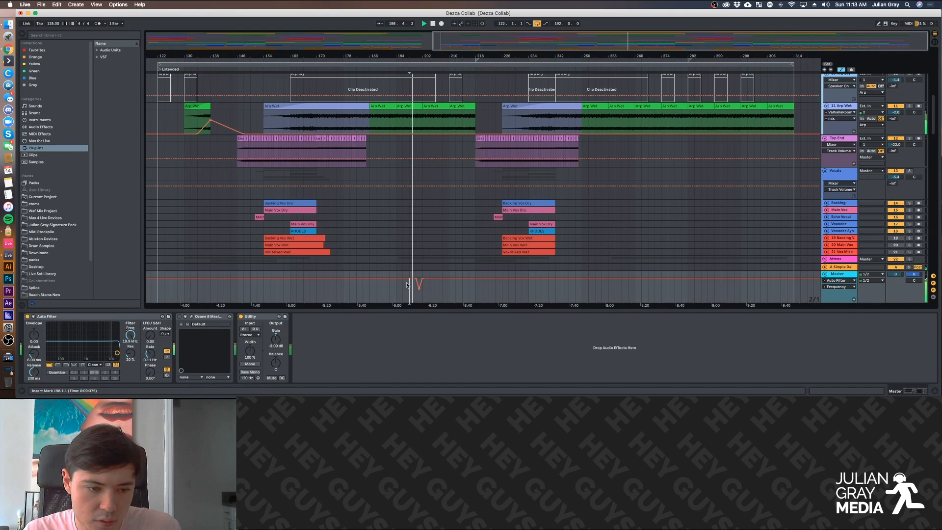
{"action": "left_click", "coordinate": [421, 232]}
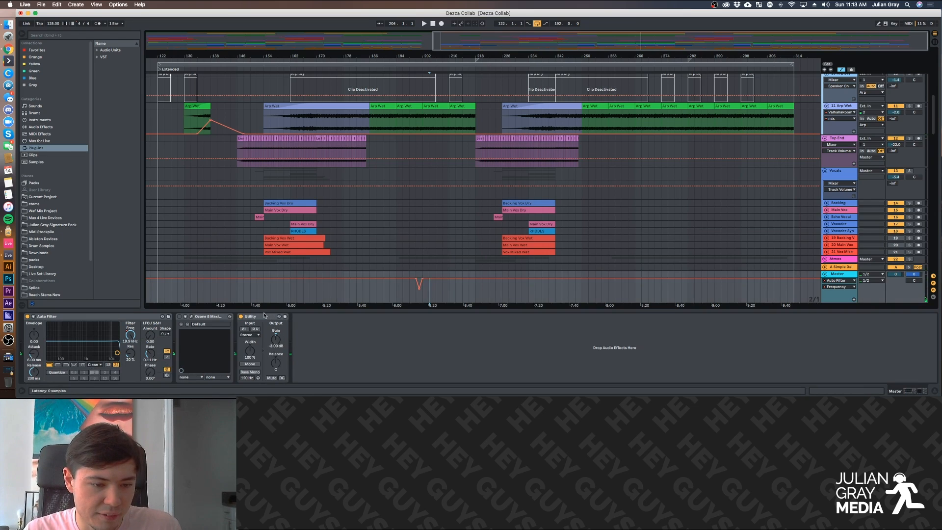
Point out the Utility and Ozone 8 Maximizer devices on the Master track by selecting each one.
{"action": "left_click", "coordinate": [267, 317]}
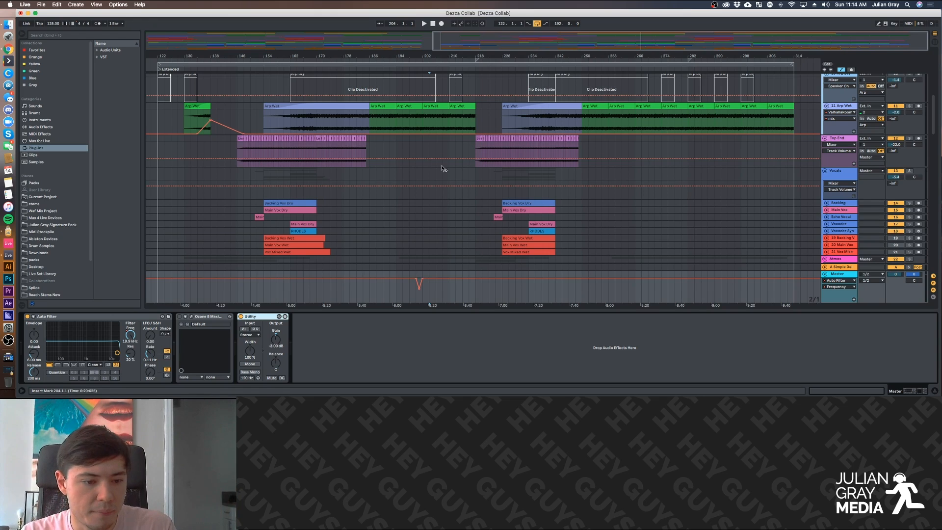
{"action": "left_click", "coordinate": [204, 323]}
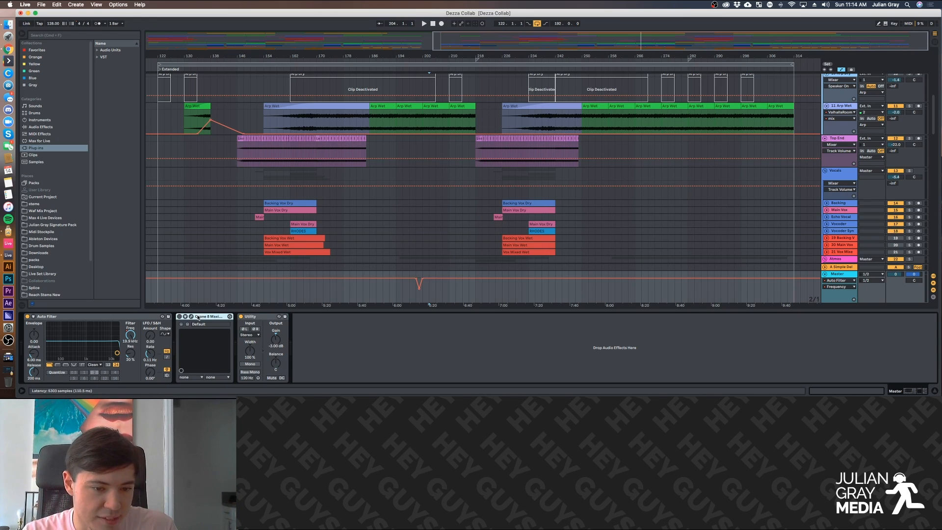
Mark bars 218 and 226 on the Top End track, look through the lower layers, and select the Noise track at bar 218.
{"action": "left_click", "coordinate": [475, 148]}
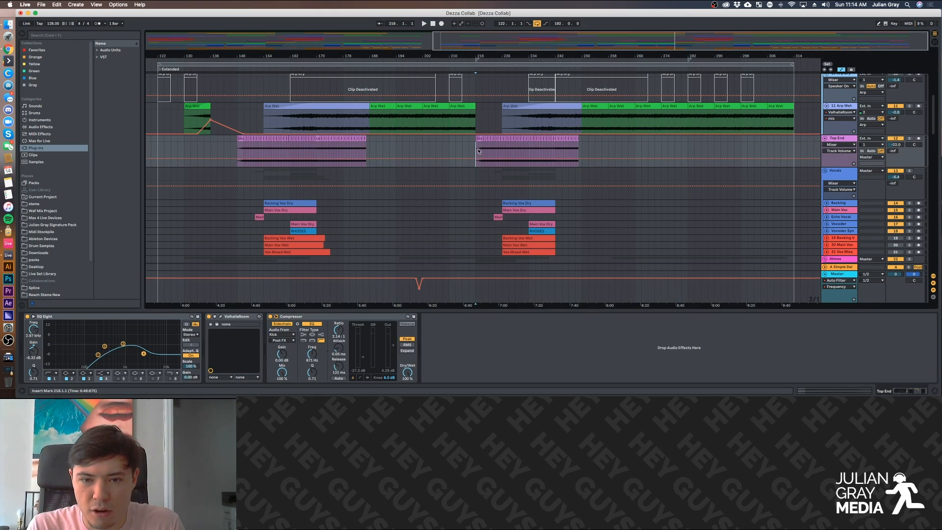
{"action": "left_click", "coordinate": [501, 147]}
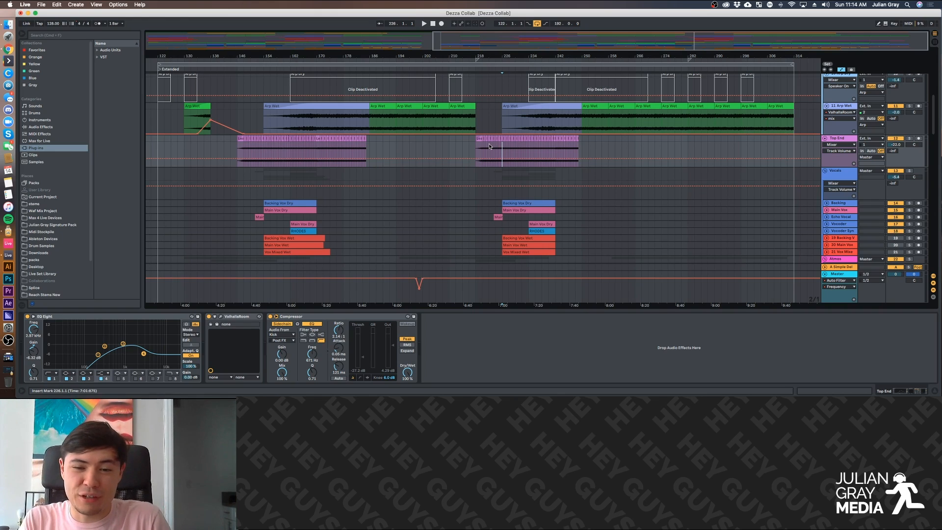
{"action": "scroll", "coordinate": [488, 146], "scroll_direction": "down", "scroll_amount": 15}
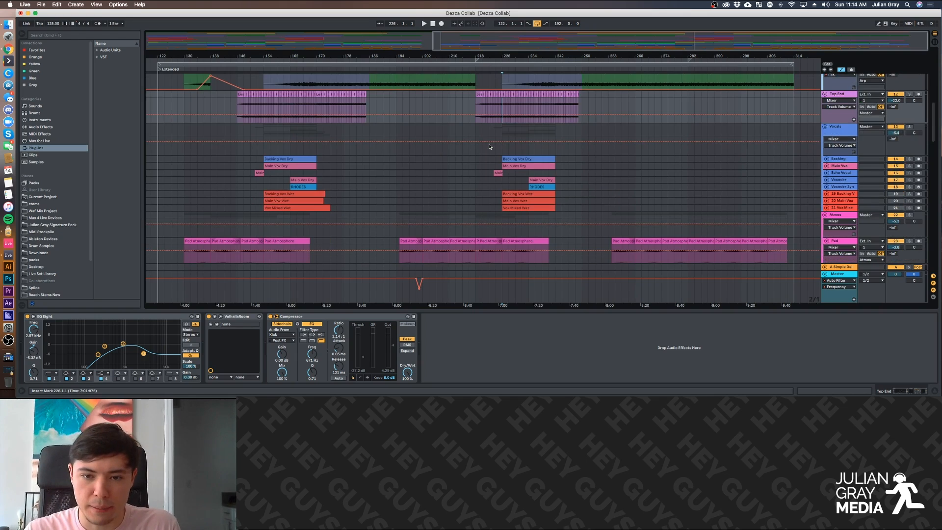
{"action": "scroll", "coordinate": [489, 145], "scroll_direction": "up", "scroll_amount": 2}
{"action": "scroll", "coordinate": [489, 146], "scroll_direction": "down", "scroll_amount": 15}
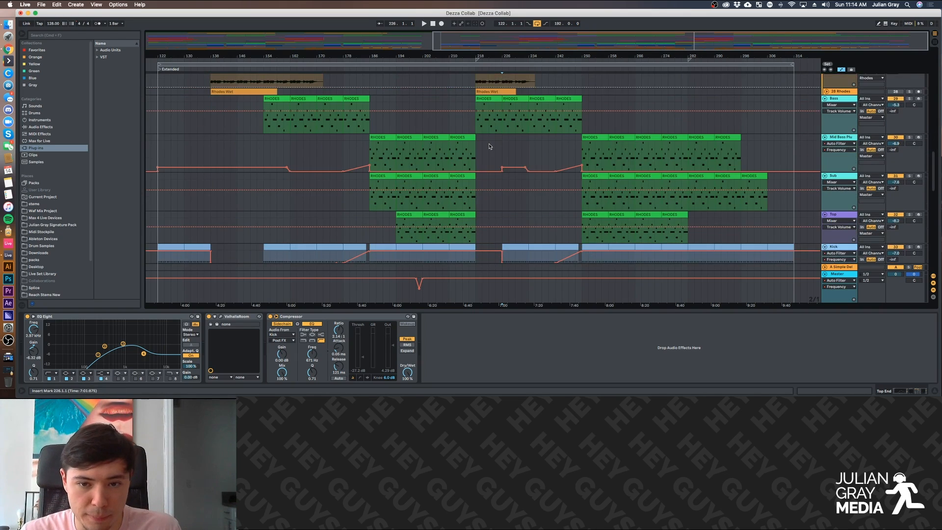
{"action": "scroll", "coordinate": [489, 146], "scroll_direction": "up", "scroll_amount": 3}
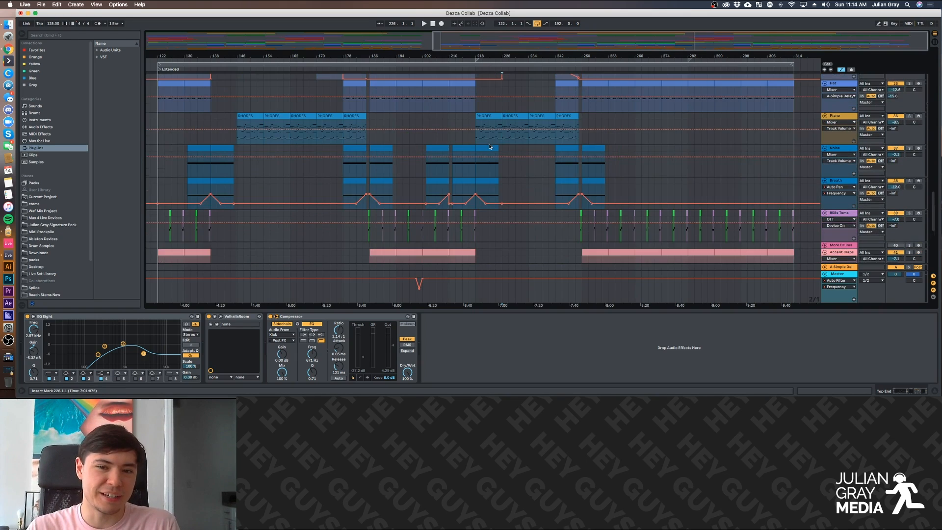
{"action": "left_click", "coordinate": [475, 173]}
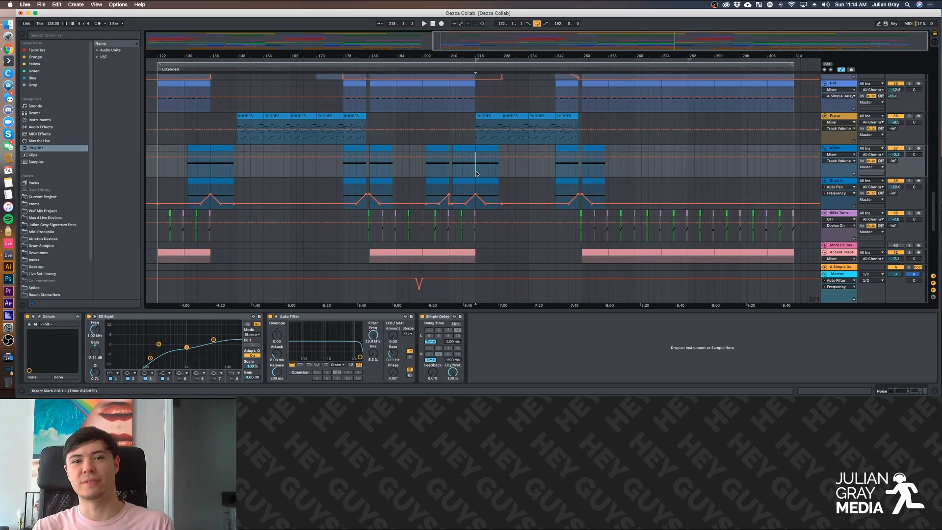